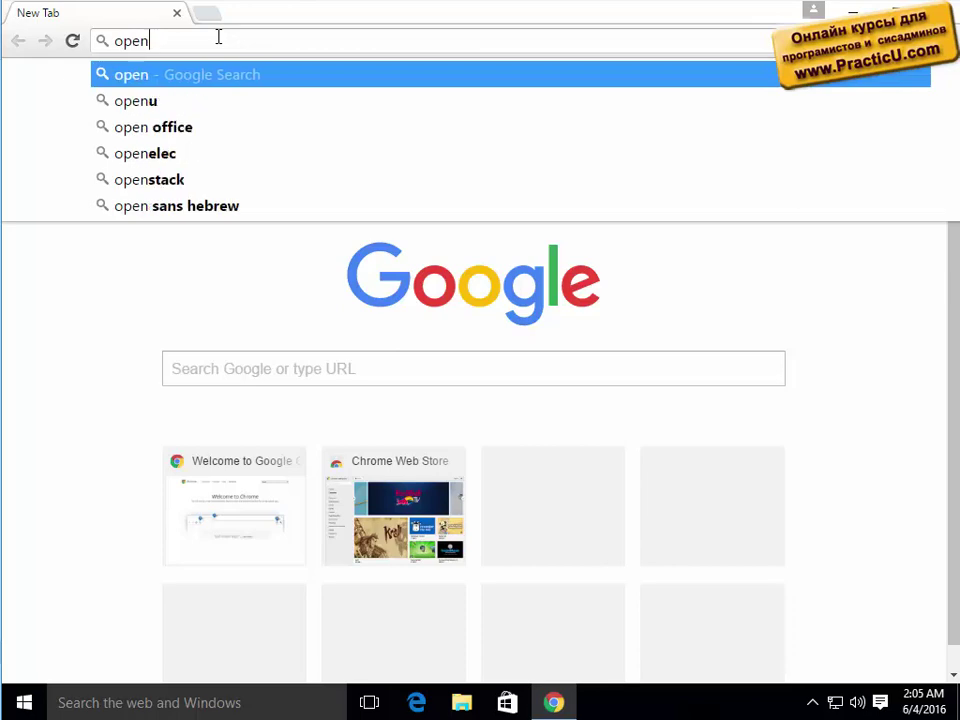
# Search Google for openssl and set Chrome to never translate this site.
pyautogui.write('ssl')
pyautogui.press('Return')
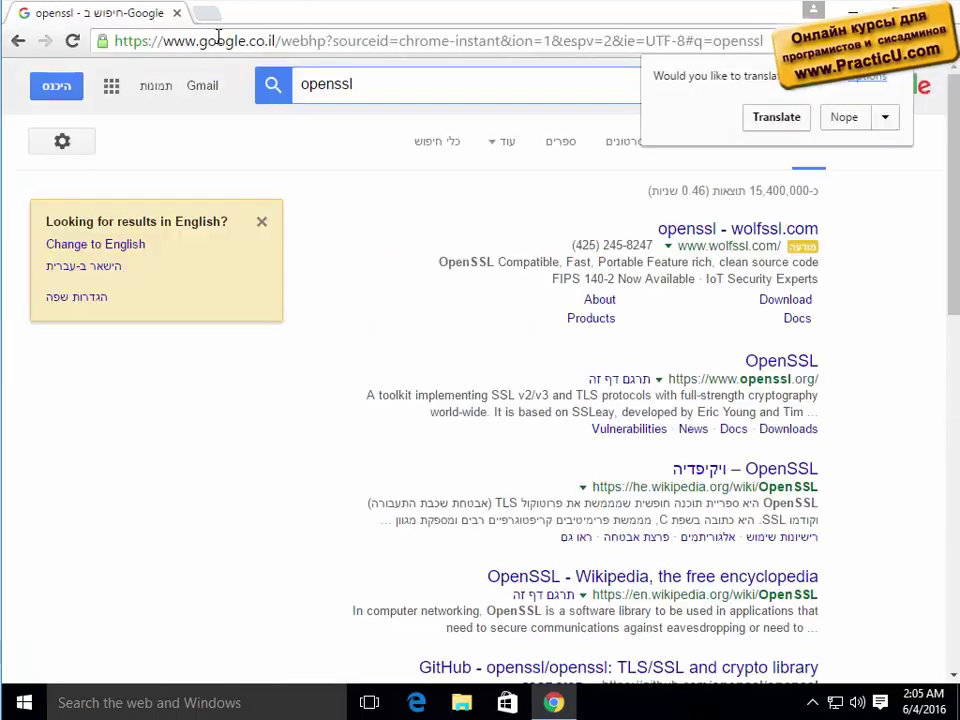
pyautogui.click(885, 118)
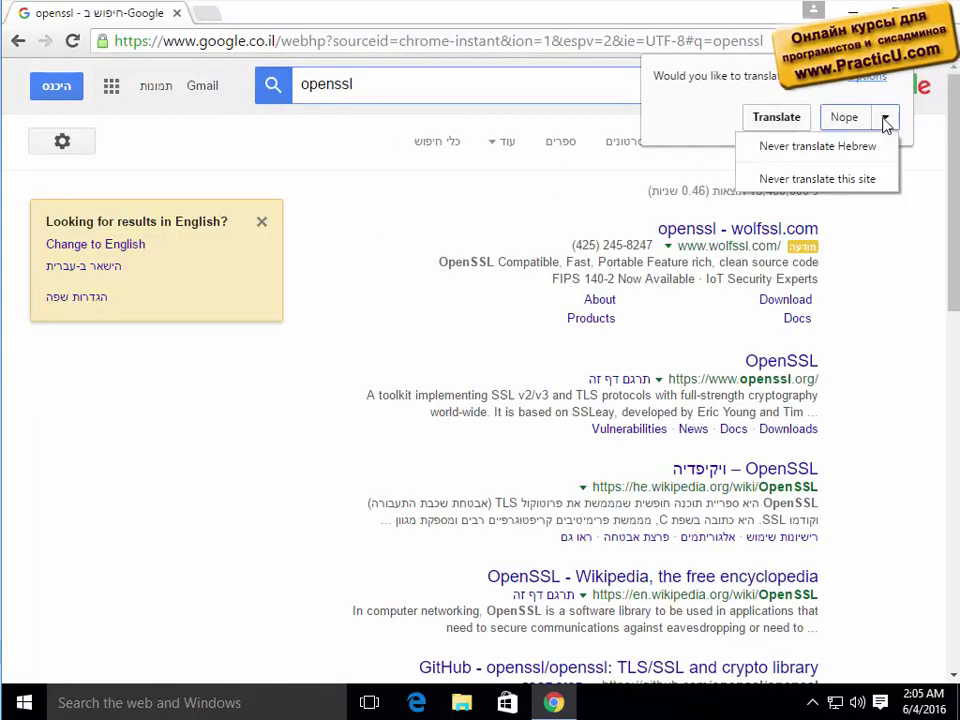
pyautogui.click(806, 182)
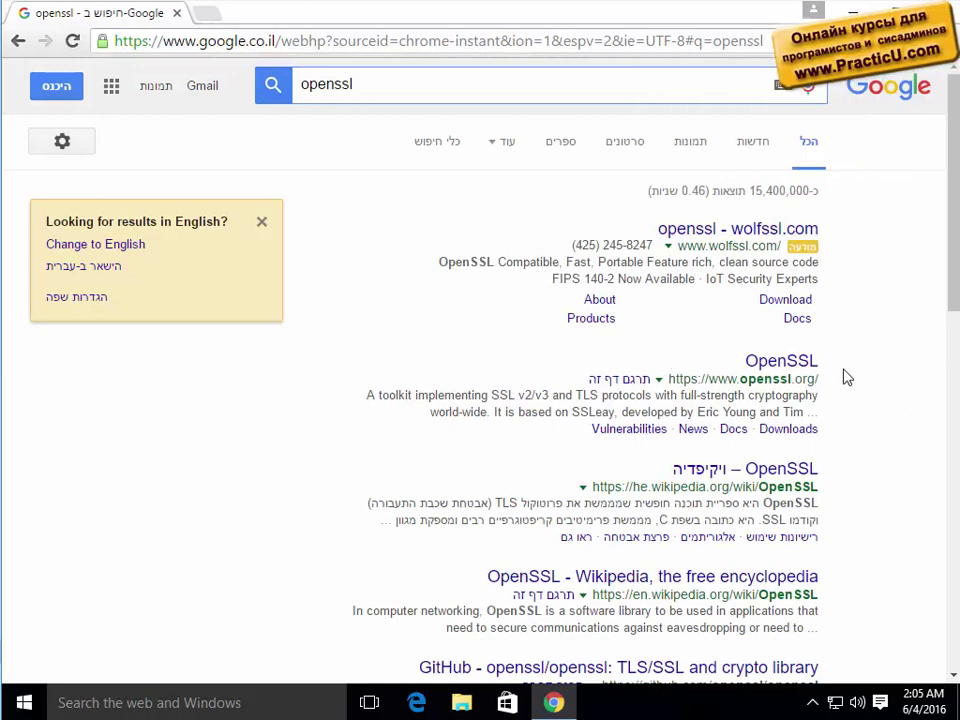
# Open the official OpenSSL website result in a new tab and switch to it.
pyautogui.click(777, 357)
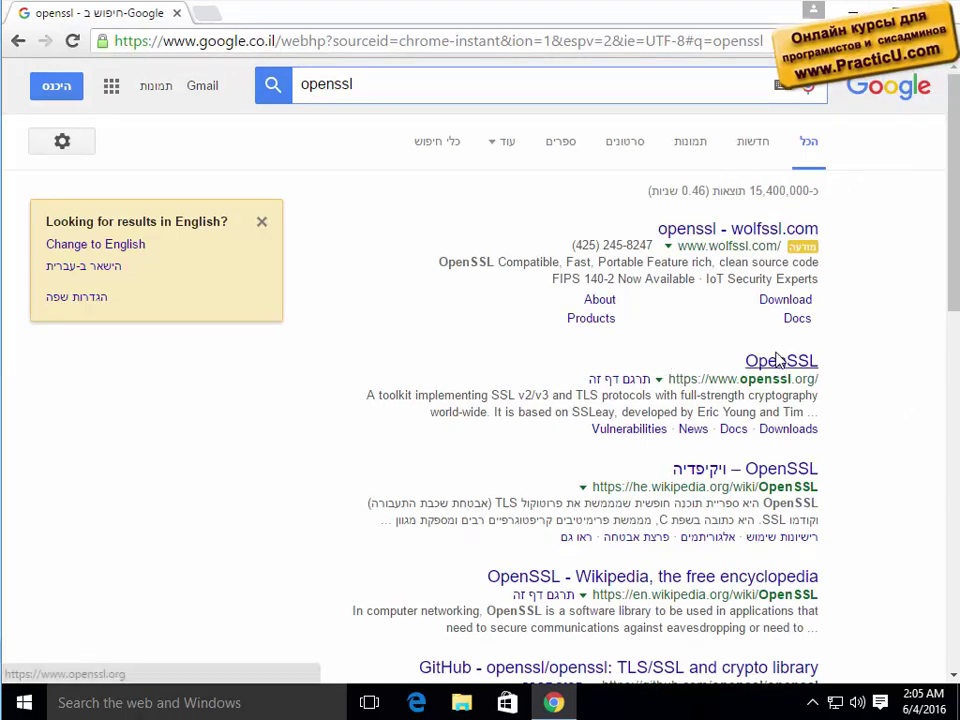
pyautogui.middleClick(777, 360)
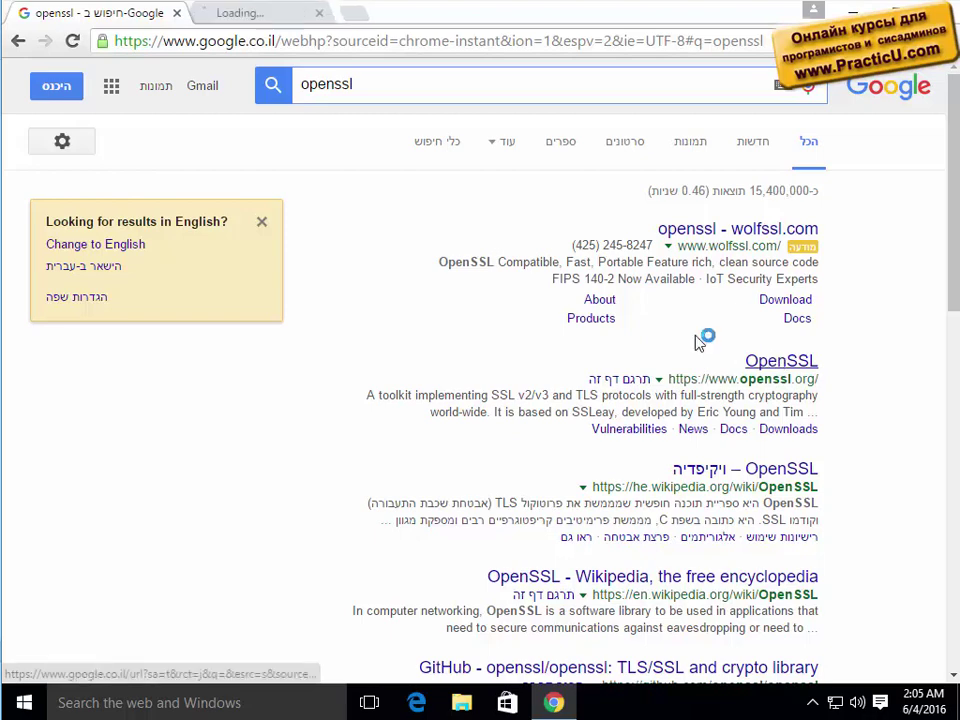
pyautogui.click(300, 15)
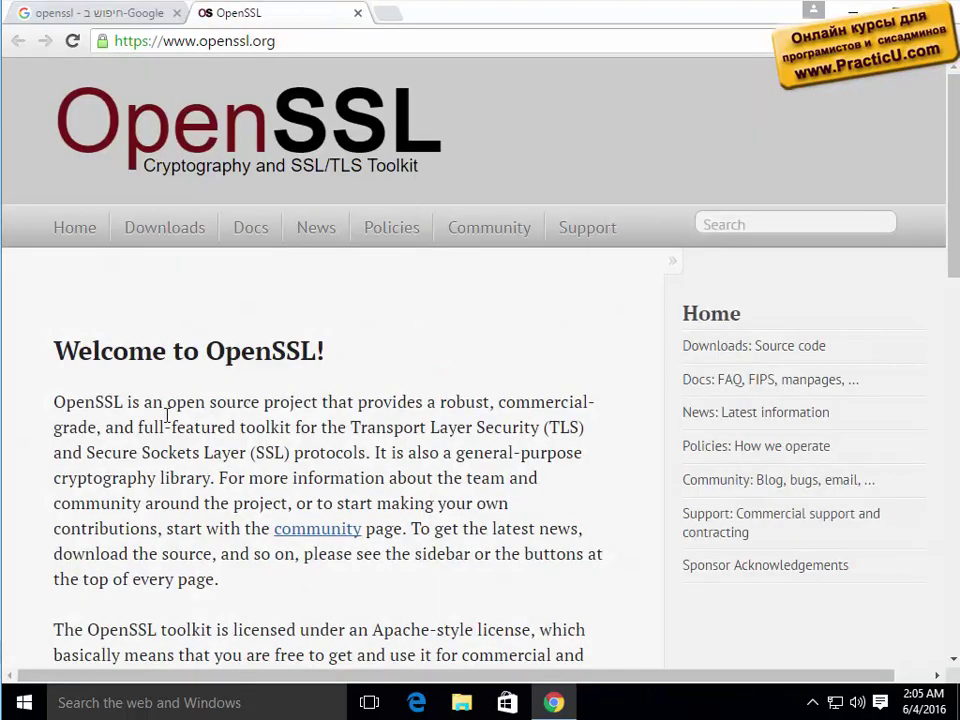
# On the OpenSSL downloads page, compare release dates and download openssl-1.0.1t.tar.gz.
pyautogui.click(165, 228)
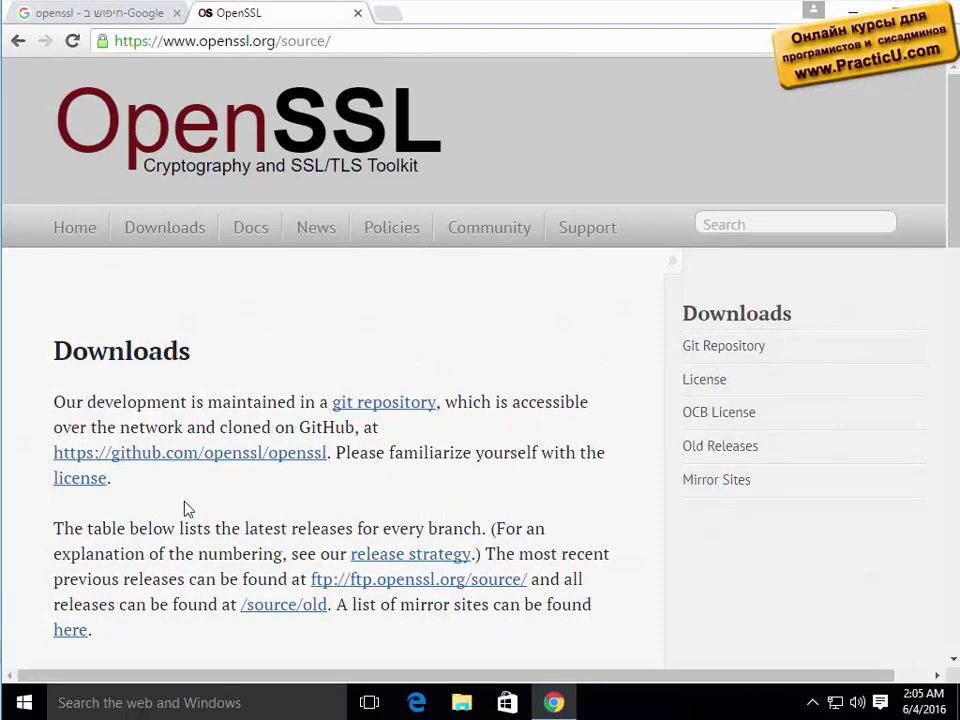
pyautogui.scroll(-1, 197, 574)
pyautogui.scroll(-1, 197, 583)
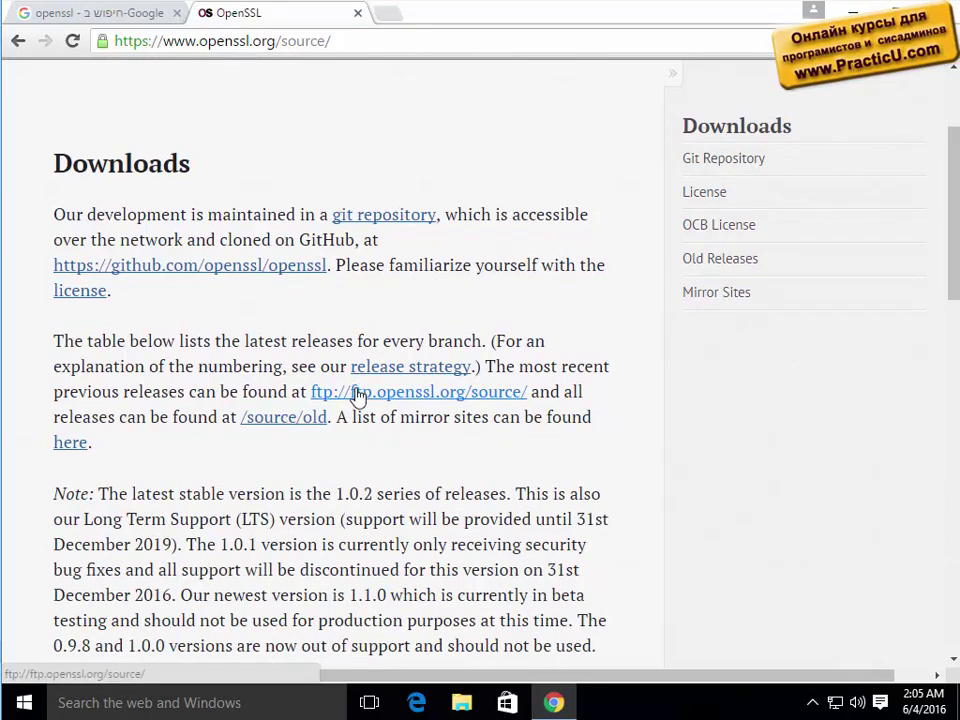
pyautogui.scroll(-2, 364, 492)
pyautogui.scroll(-2, 364, 492)
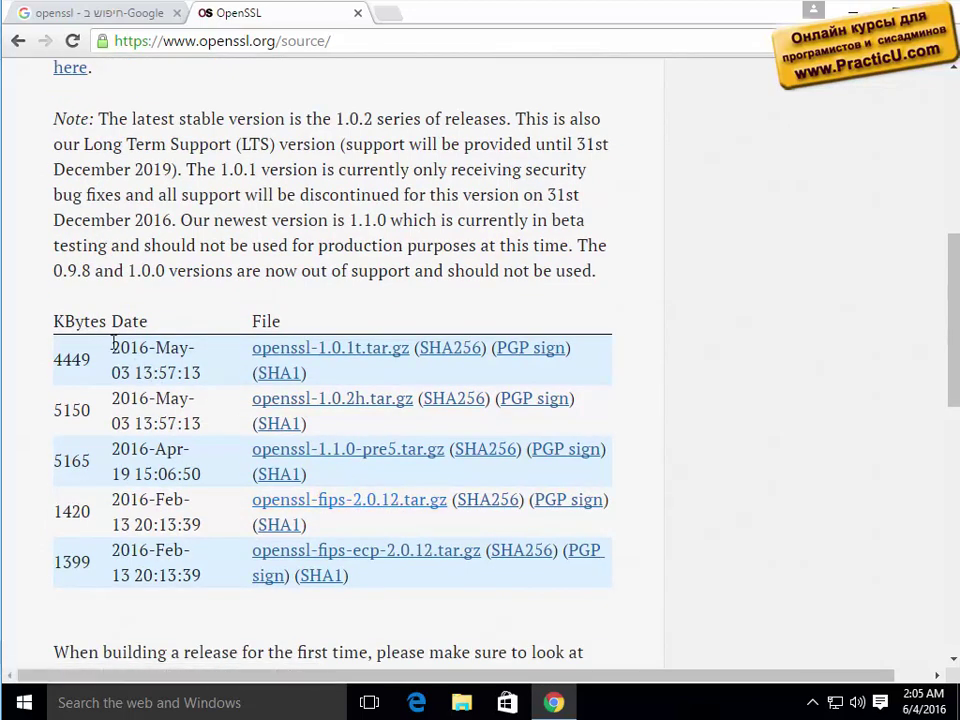
pyautogui.moveTo(115, 348); pyautogui.dragTo(211, 385)
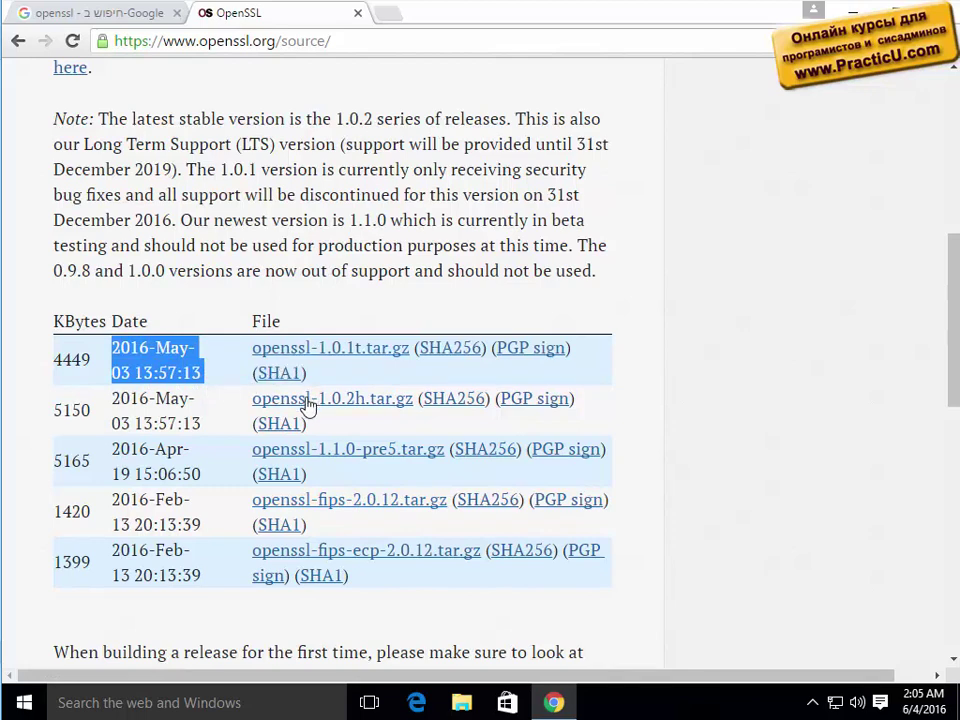
pyautogui.click(166, 399)
pyautogui.moveTo(165, 399); pyautogui.dragTo(214, 423)
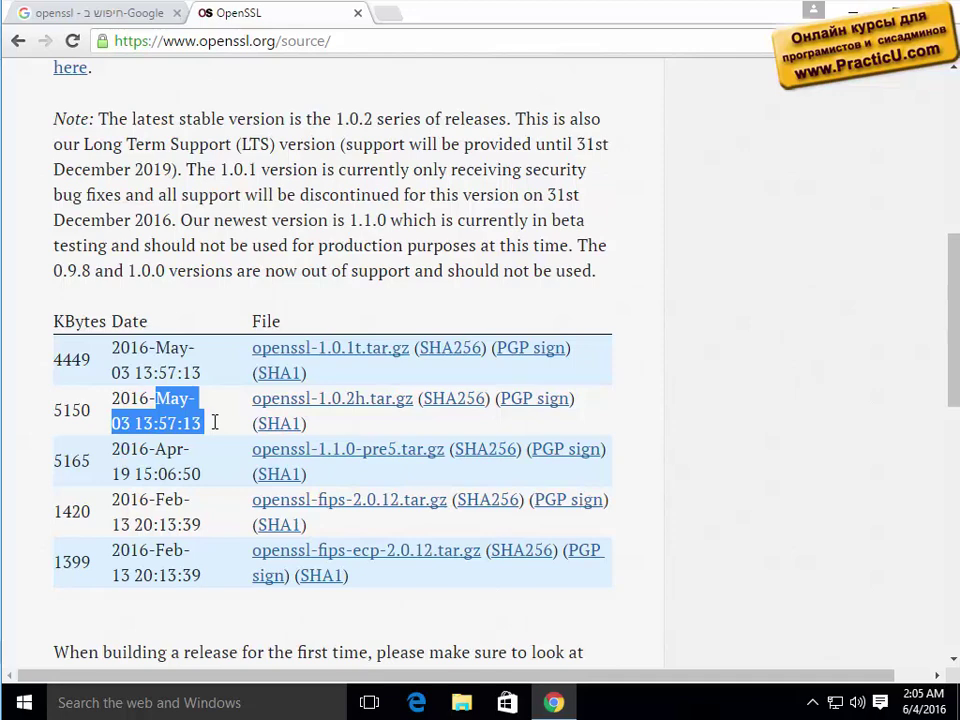
pyautogui.click(297, 352)
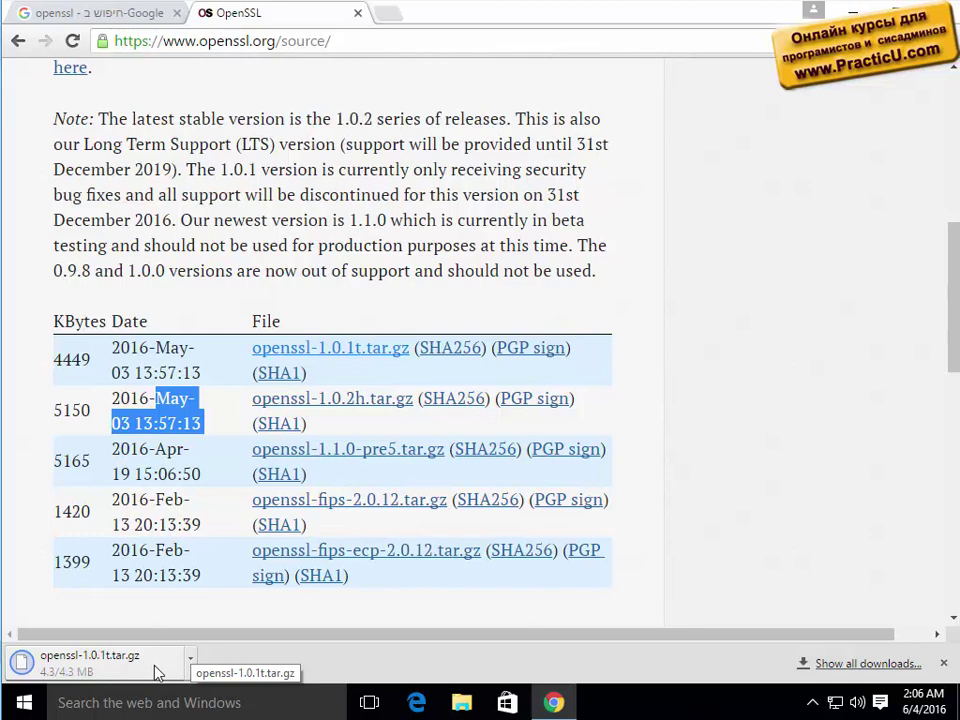
# Try opening the downloaded archive, then dismiss the app-chooser prompt.
pyautogui.click(155, 671)
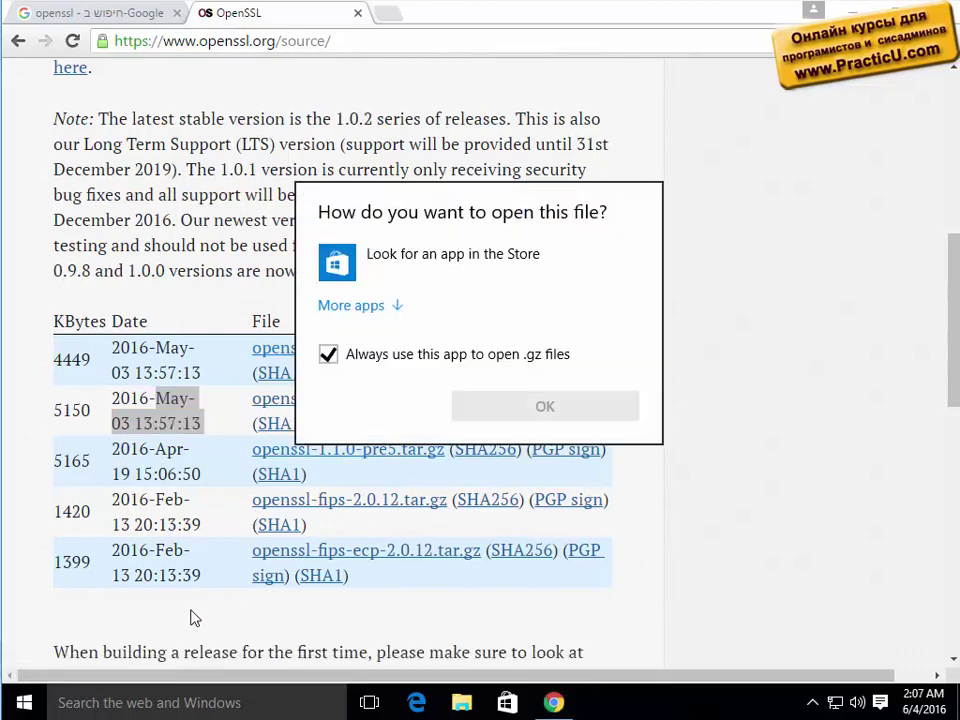
pyautogui.click(372, 306)
pyautogui.scroll(-1, 514, 508)
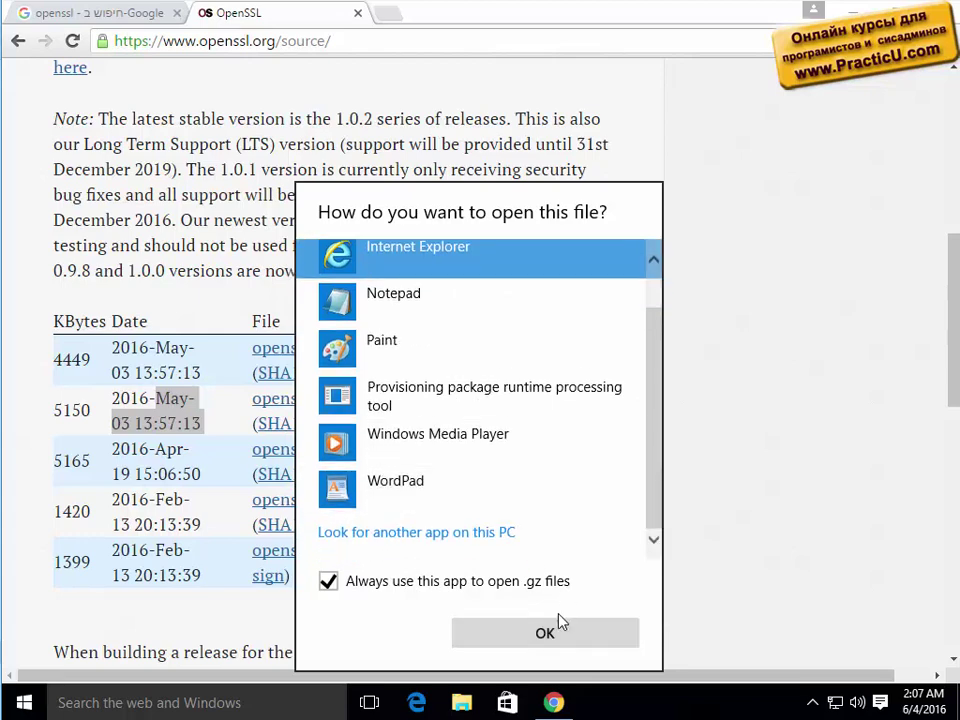
pyautogui.press('Escape')
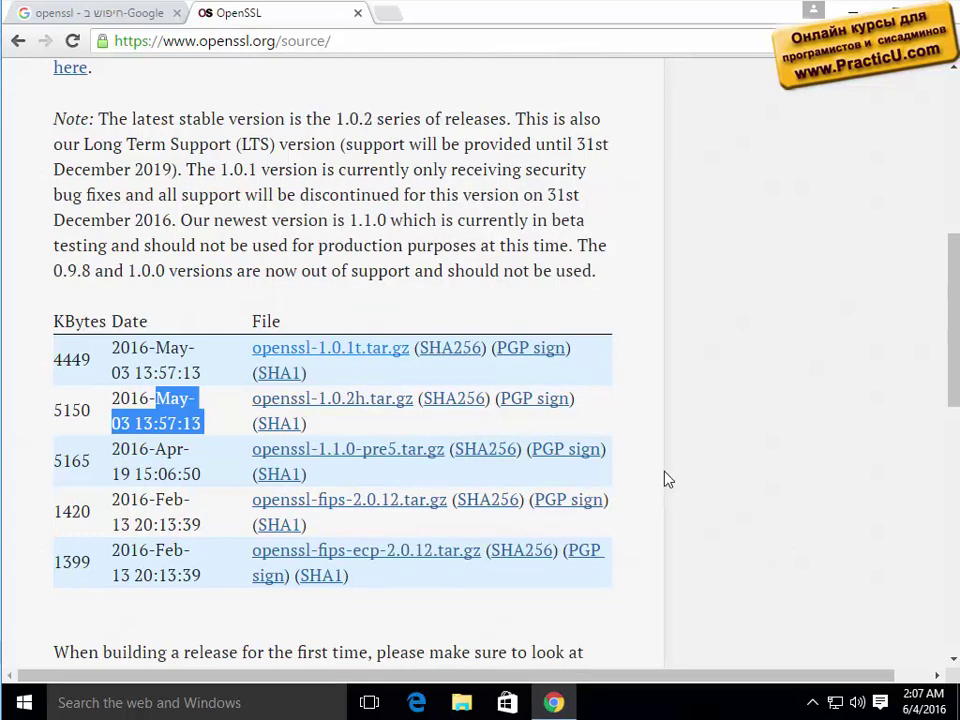
# Visit the ftp snapshot directory, then close that tab and return to the Google search box.
pyautogui.scroll(-3, 623, 493)
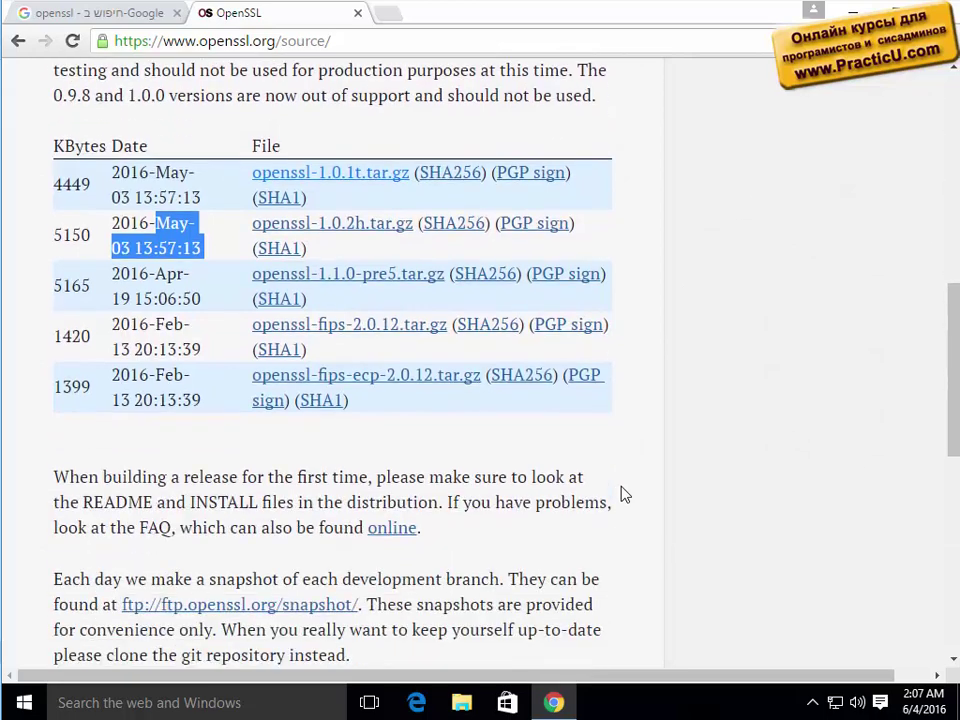
pyautogui.scroll(-1, 623, 493)
pyautogui.scroll(-1, 623, 493)
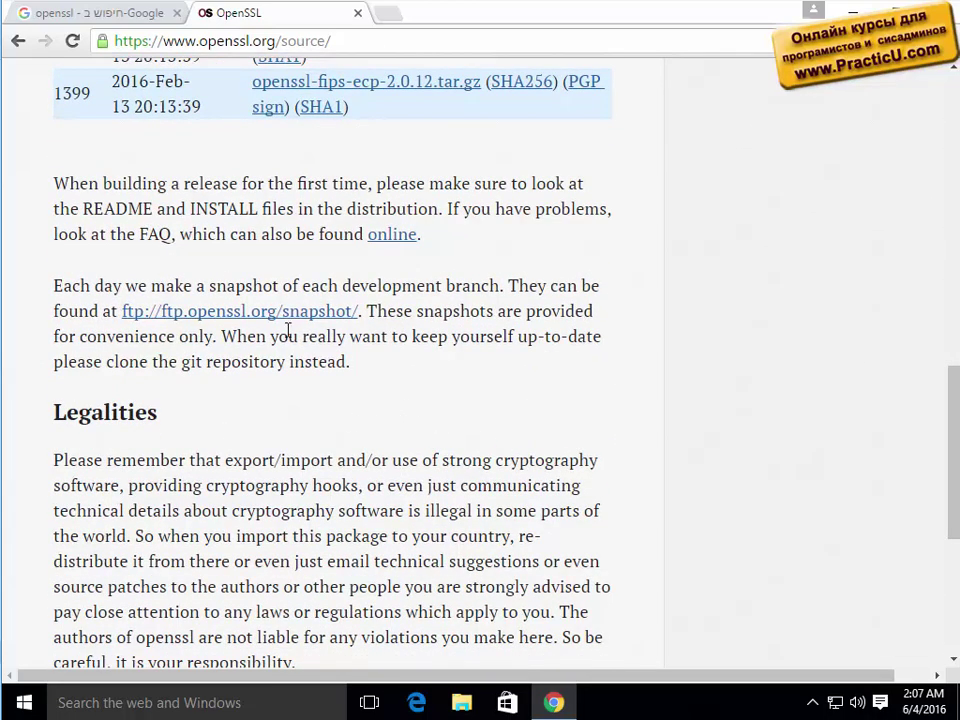
pyautogui.click(253, 315)
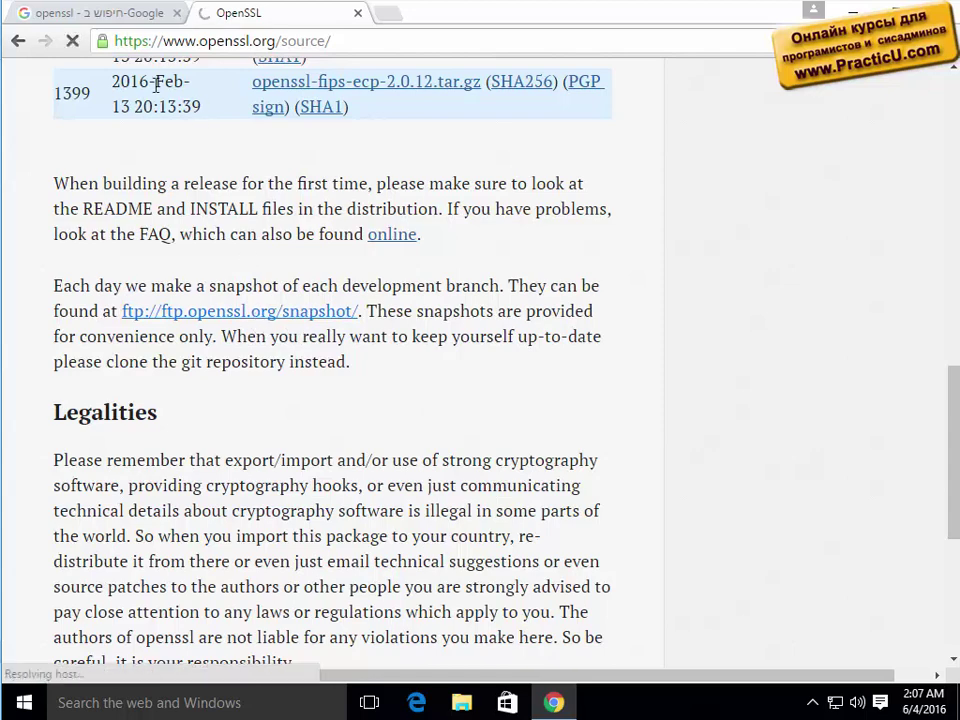
pyautogui.click(131, 15)
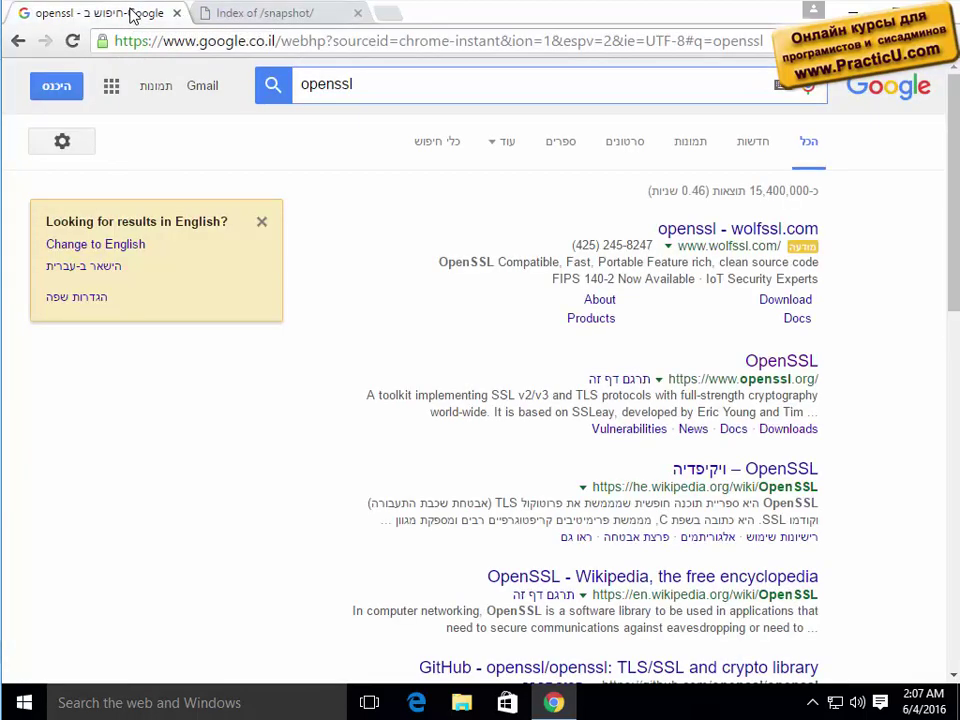
pyautogui.click(229, 18)
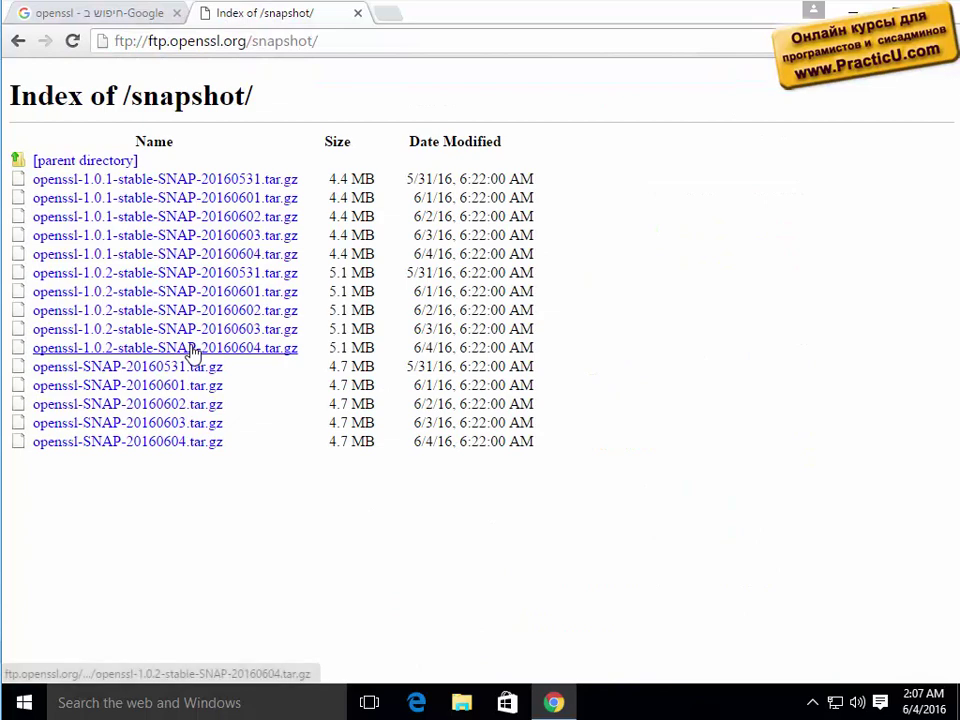
pyautogui.click(363, 19)
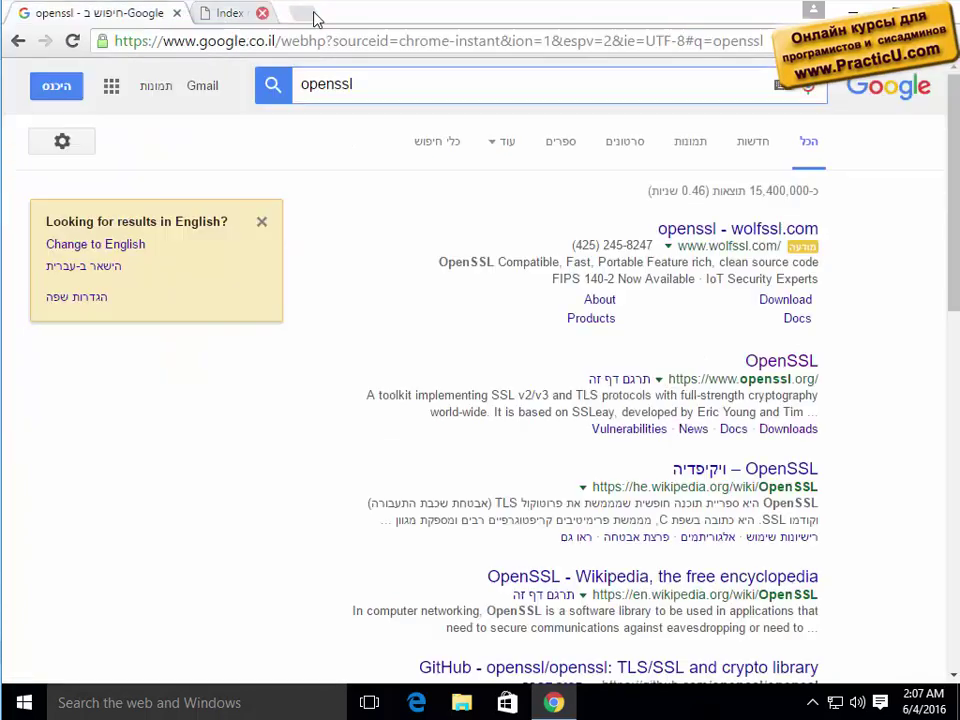
pyautogui.click(386, 80)
# Search 'openssl windows binary' and open Shining Light Productions' Download Win32 OpenSSL list.
pyautogui.write('windows')
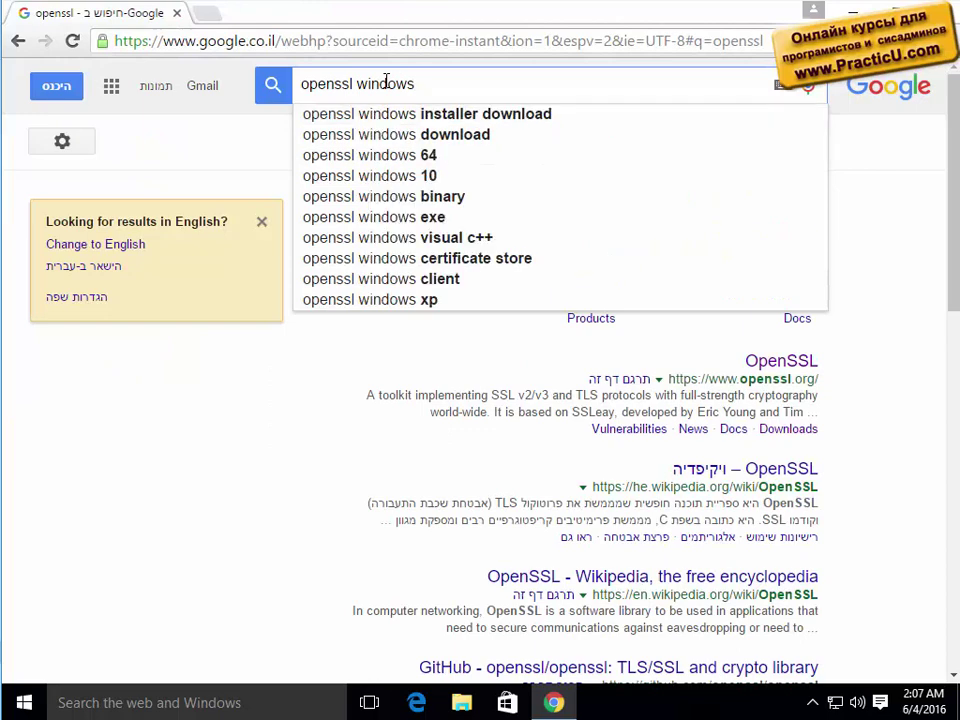
pyautogui.write(' bi')
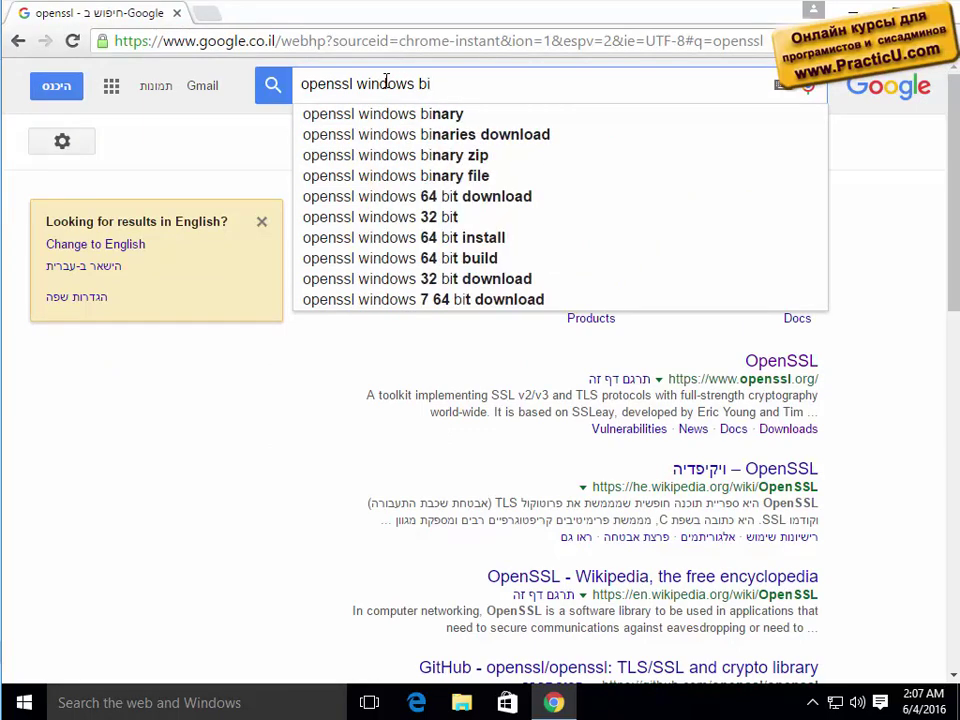
pyautogui.write('nary')
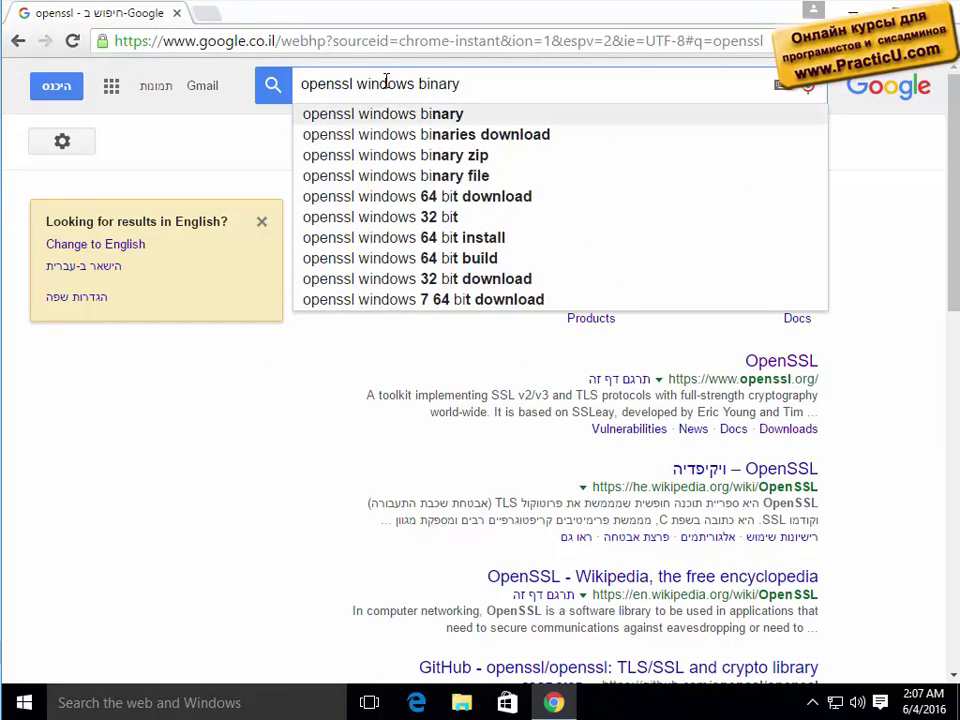
pyautogui.press('Return')
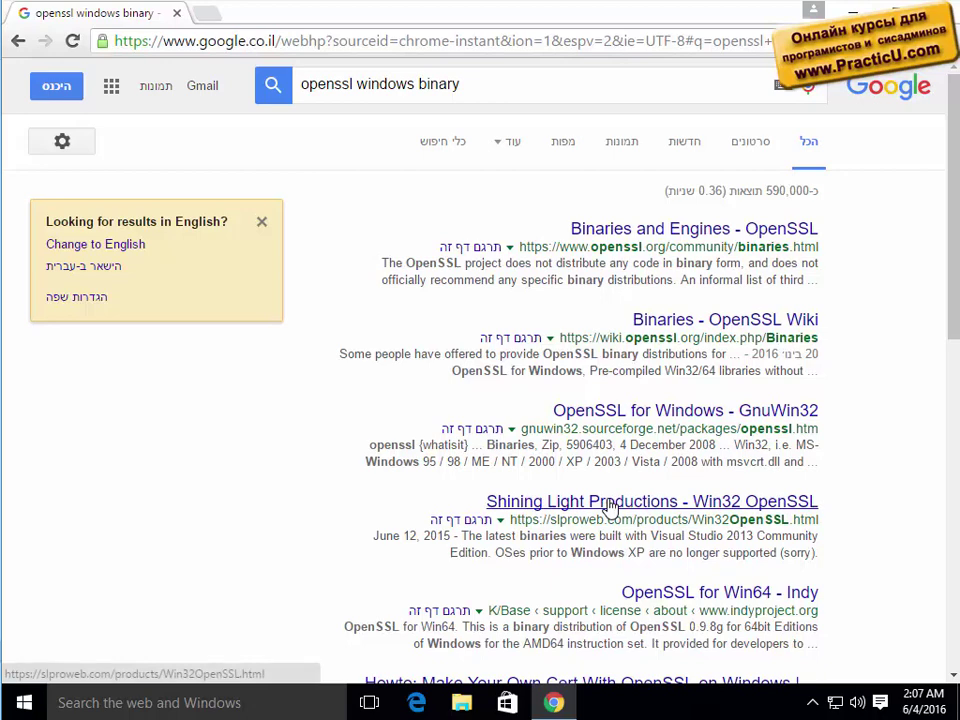
pyautogui.click(610, 506)
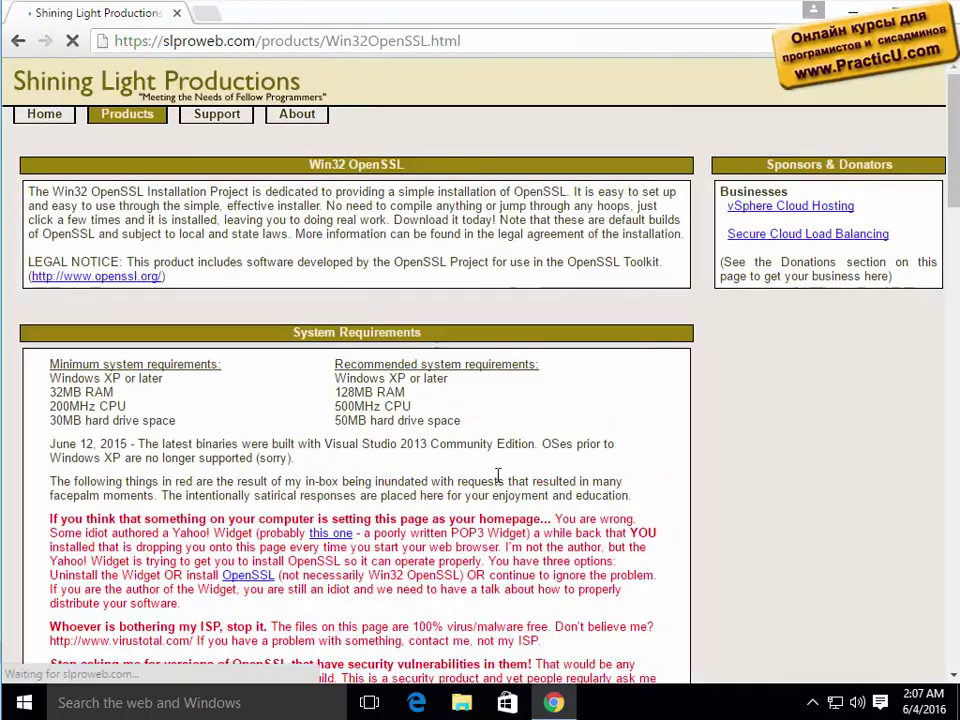
pyautogui.scroll(-9, 460, 474)
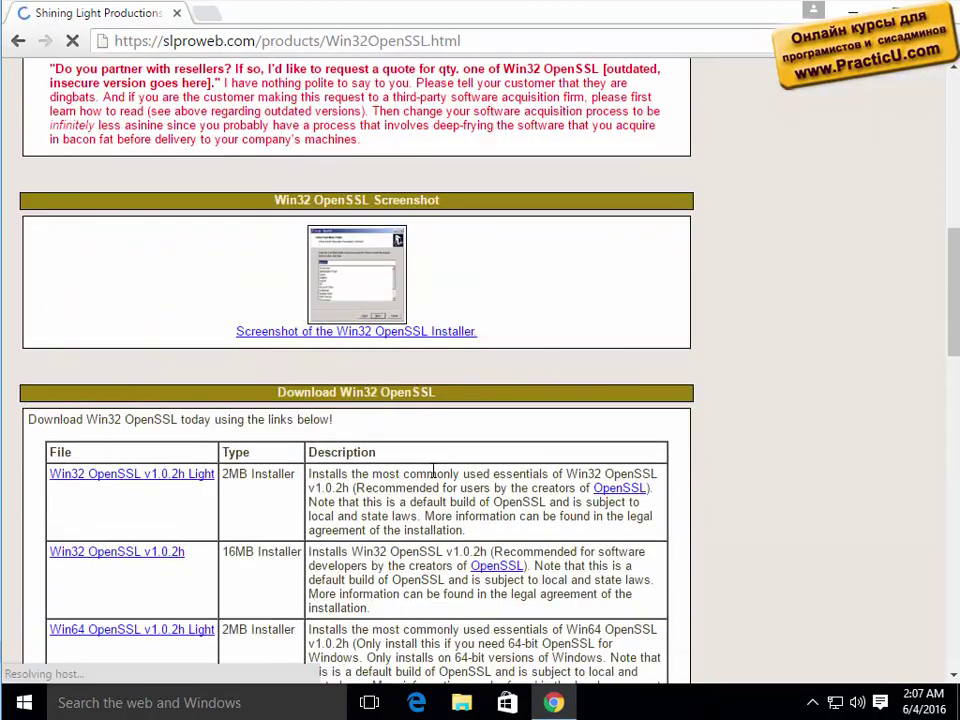
pyautogui.scroll(-2, 433, 474)
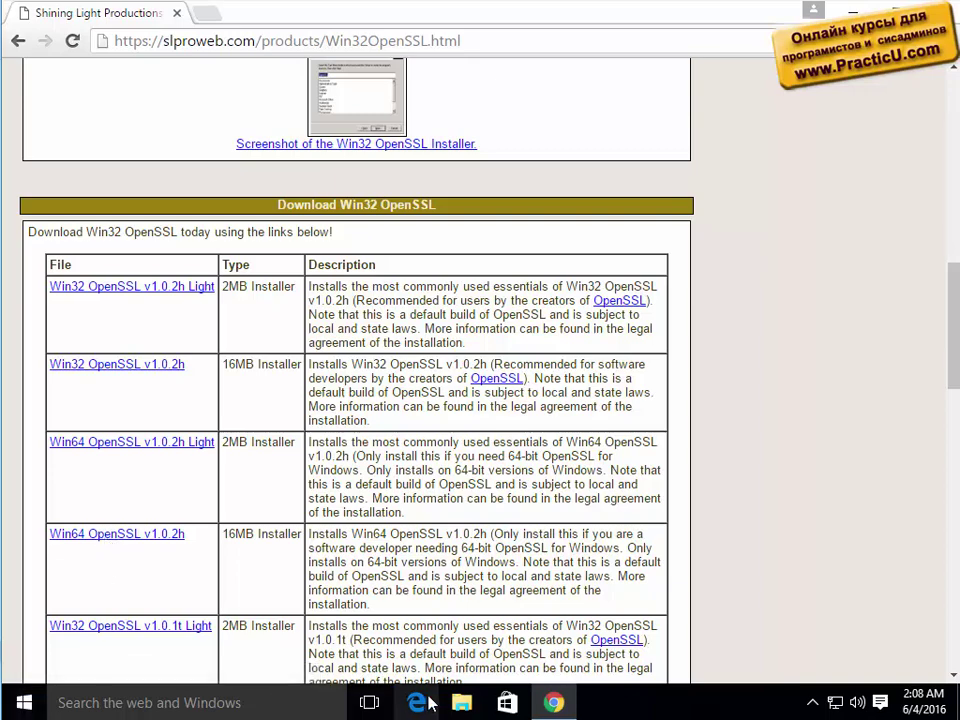
pyautogui.click(461, 706)
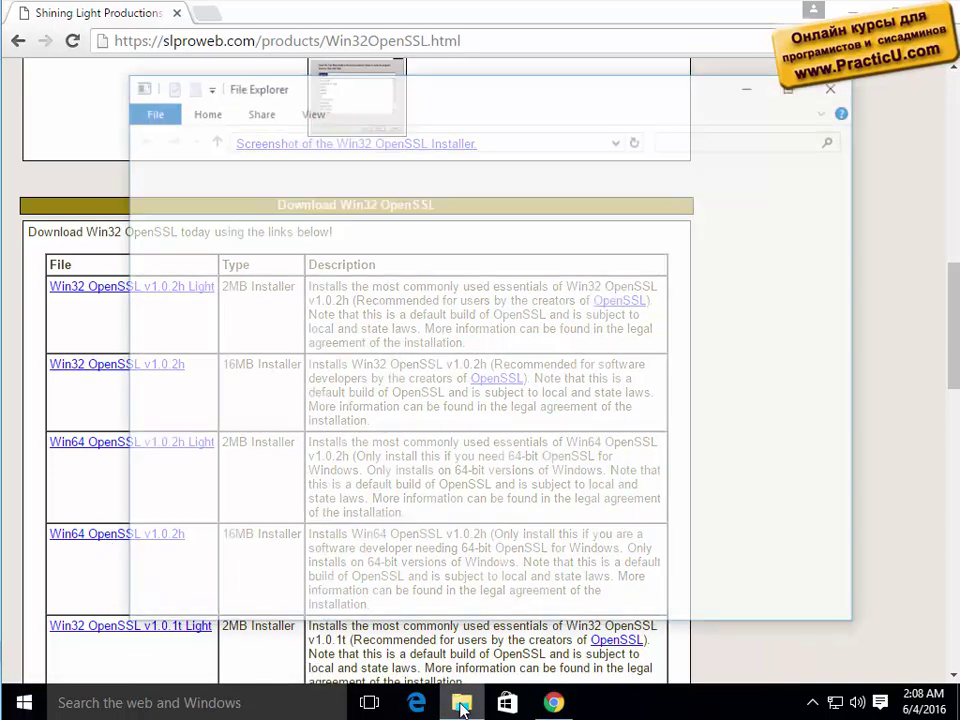
pyautogui.rightClick(181, 374)
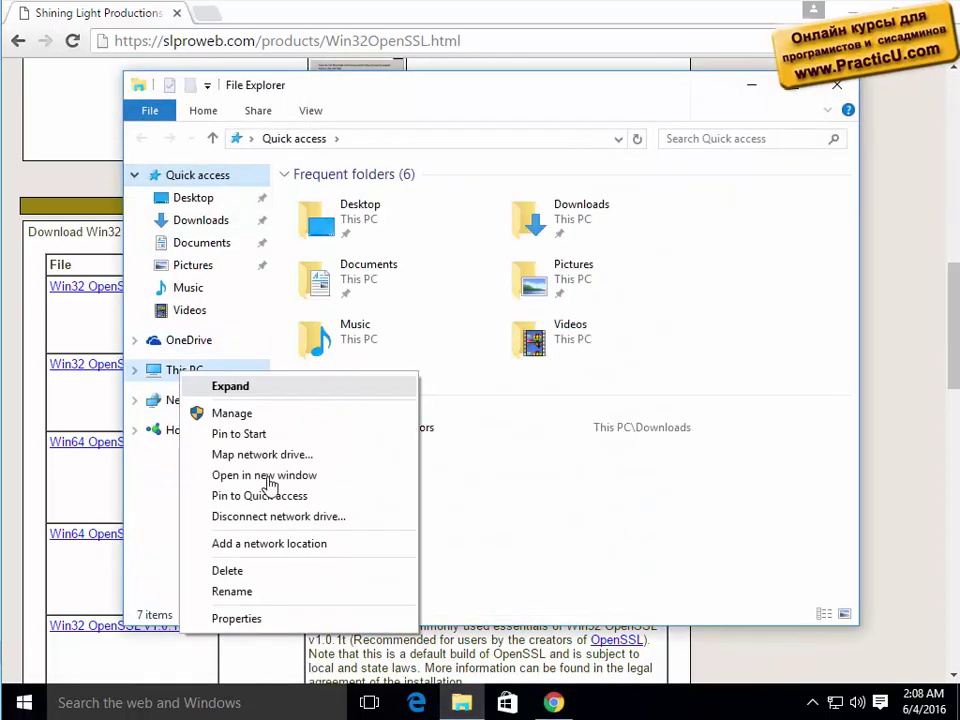
pyautogui.click(262, 620)
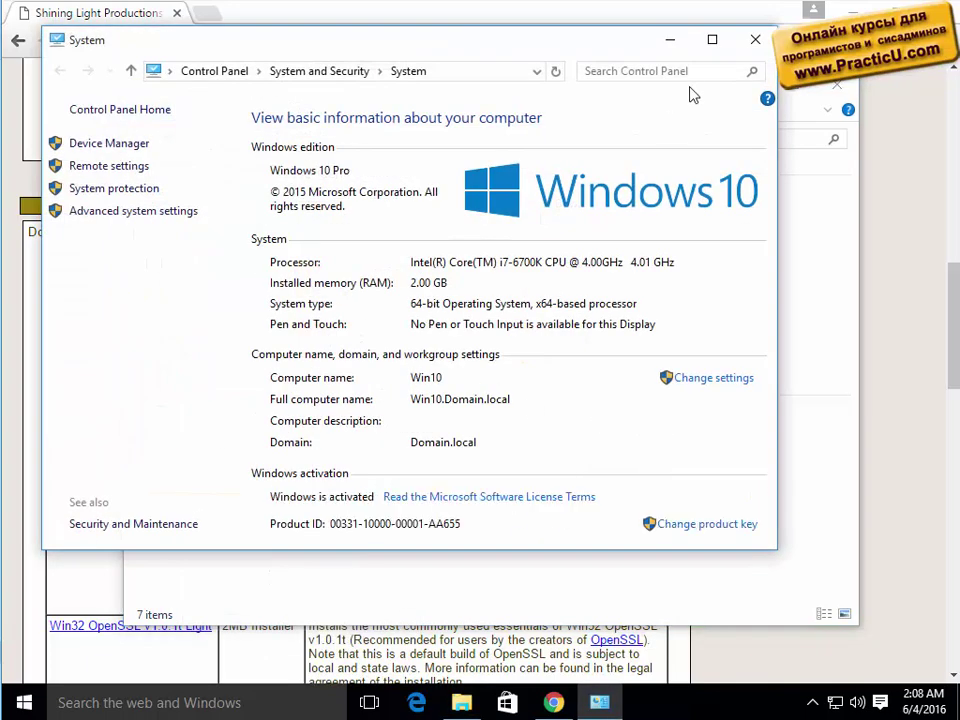
pyautogui.click(755, 40)
pyautogui.click(843, 88)
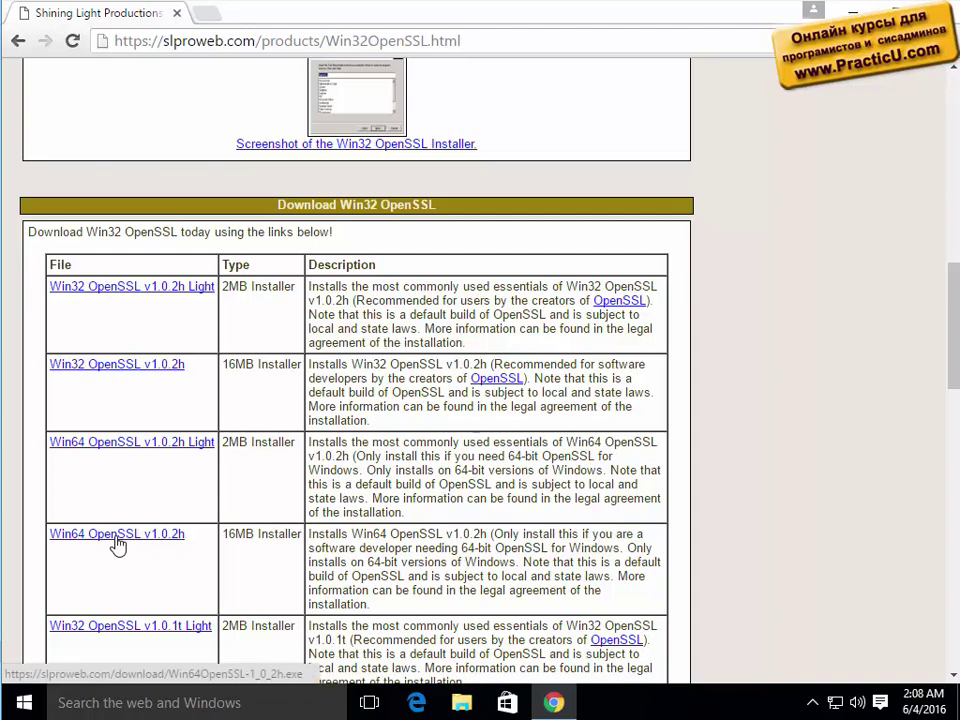
# Download the Win64 OpenSSL v1.0.2h installer, set to open when done, and show all downloads.
pyautogui.click(118, 544)
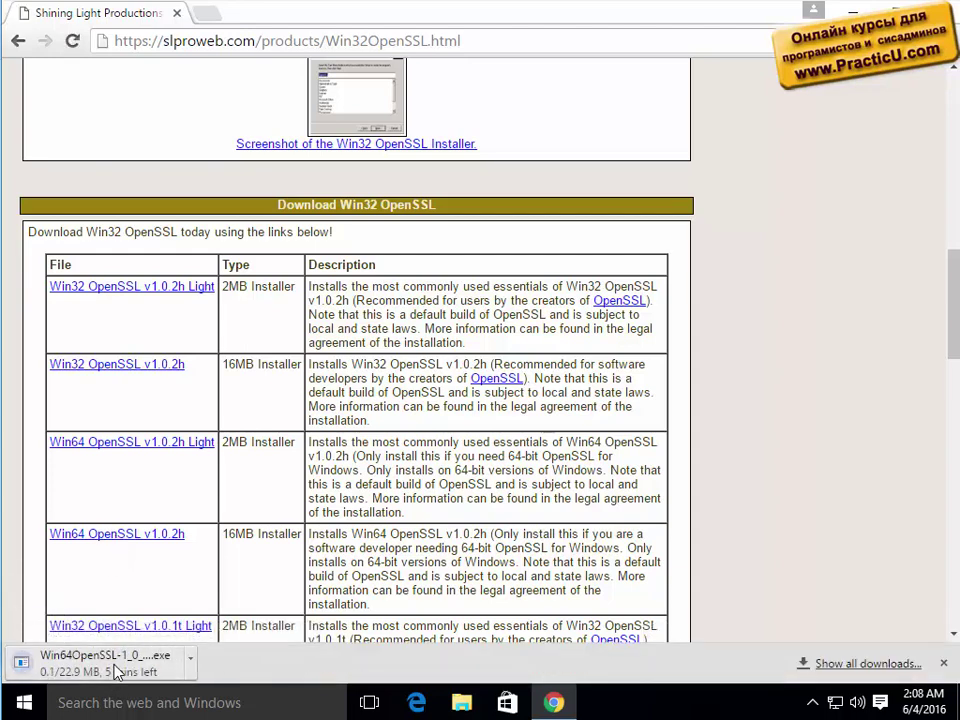
pyautogui.click(118, 681)
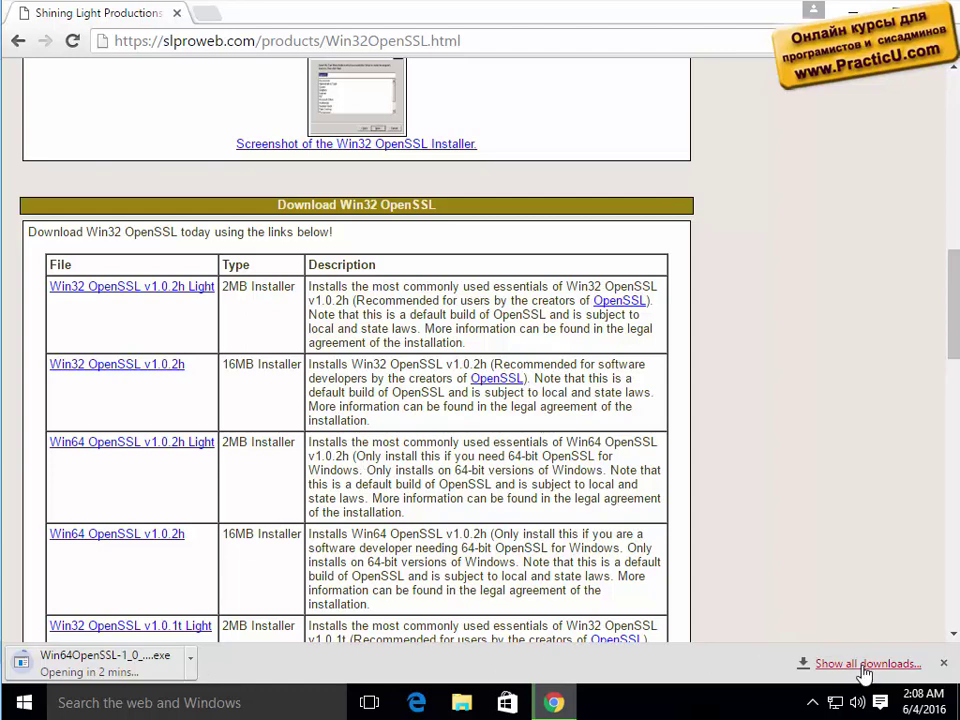
pyautogui.click(831, 664)
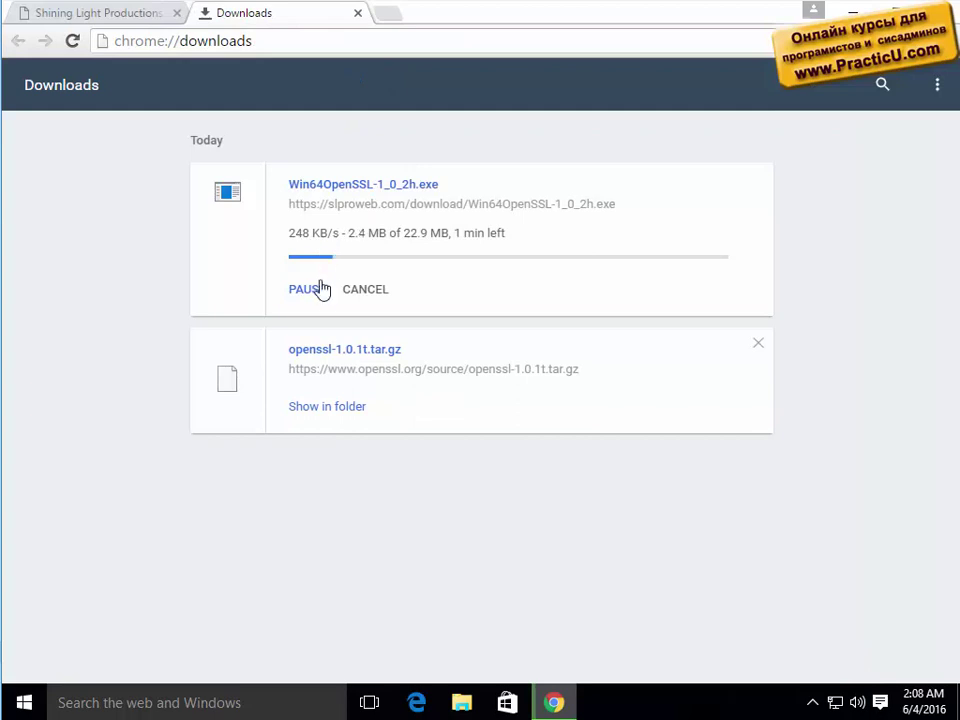
pyautogui.rightClick(325, 188)
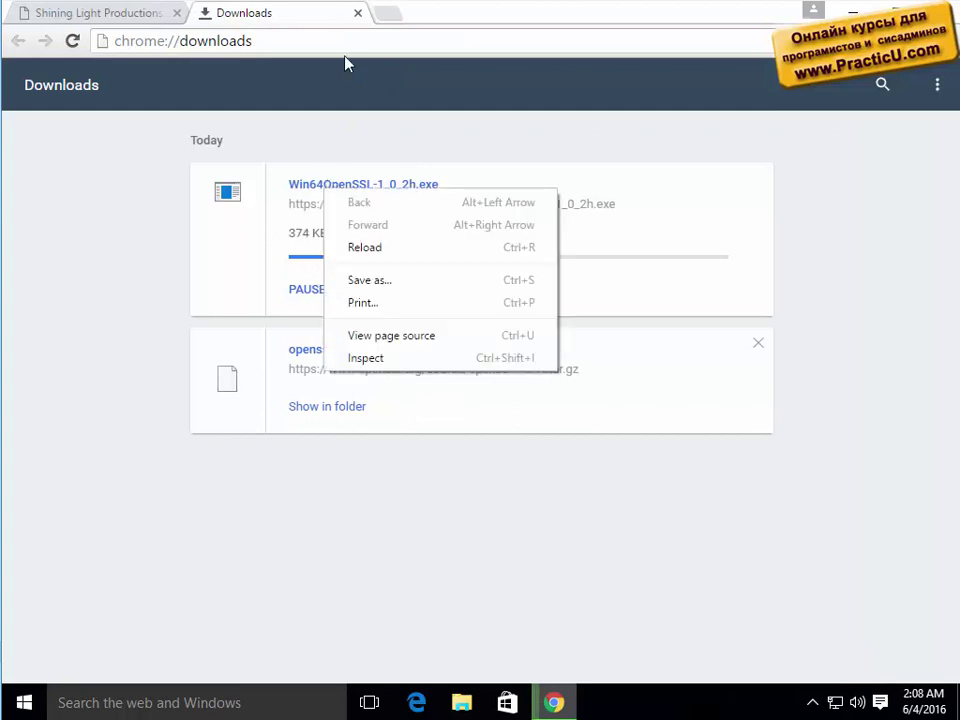
# Open VirusTotal in a new tab via a 'totalvirus' search, then return to the downloads list.
pyautogui.click(395, 15)
pyautogui.write('total')
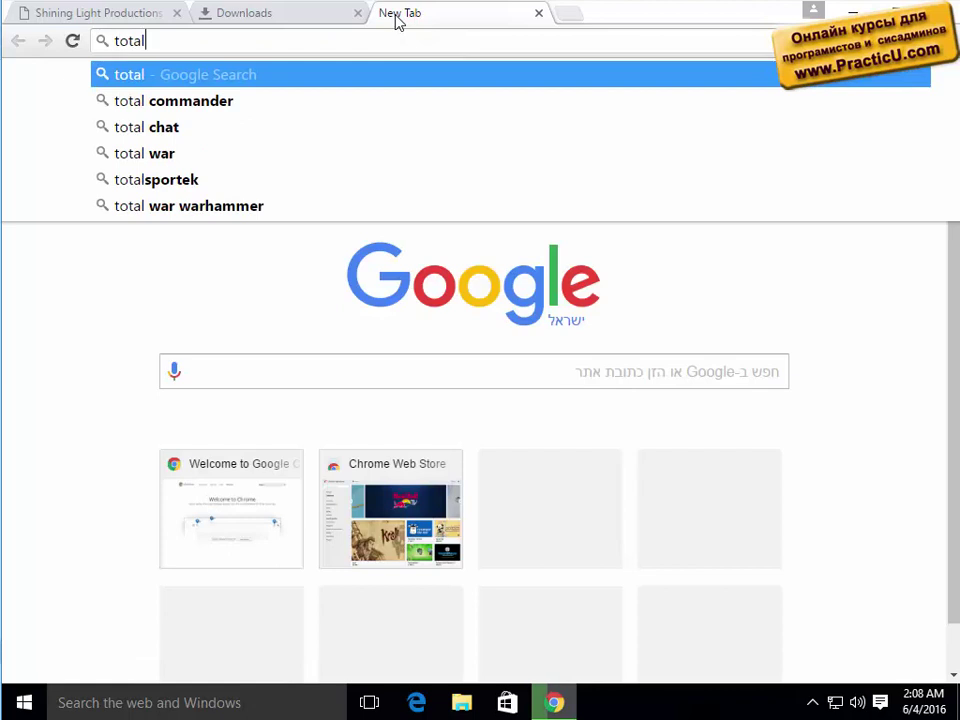
pyautogui.write('virus')
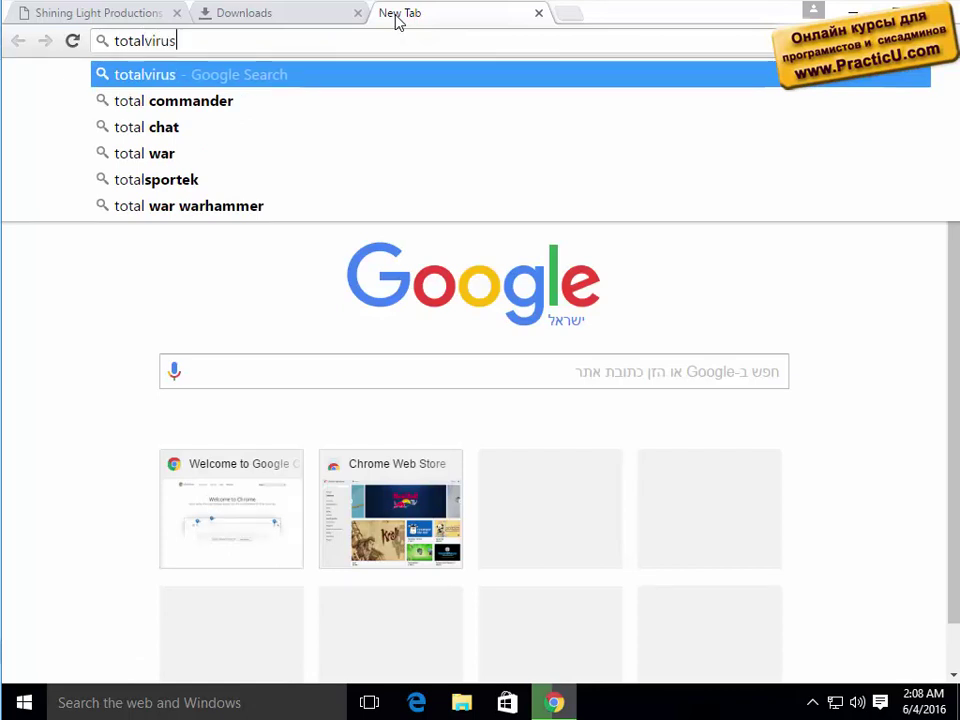
pyautogui.press('Return')
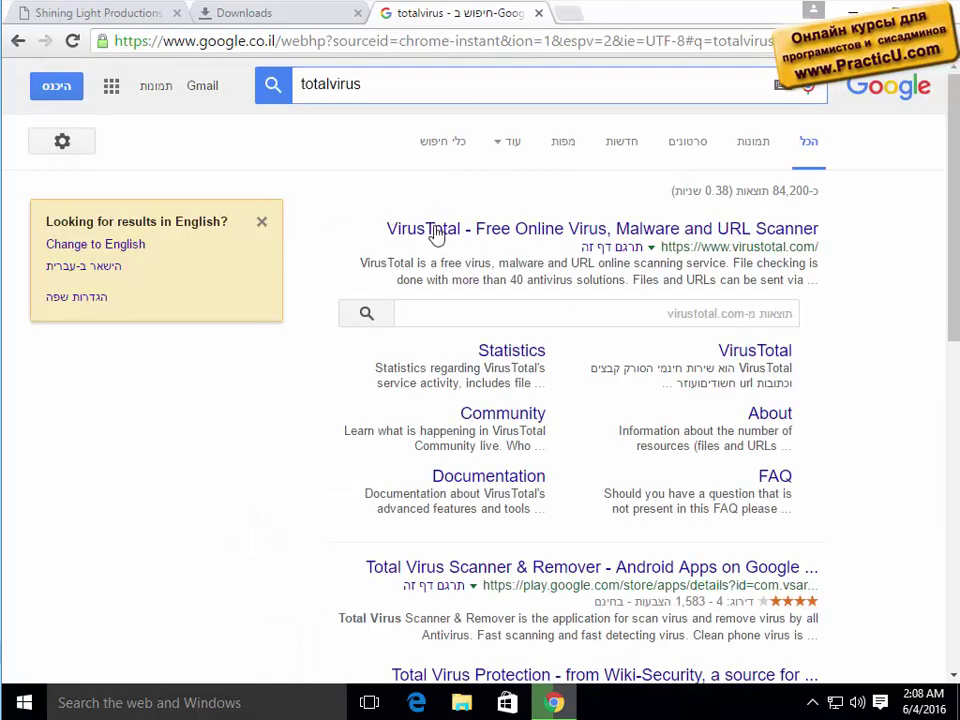
pyautogui.click(437, 232)
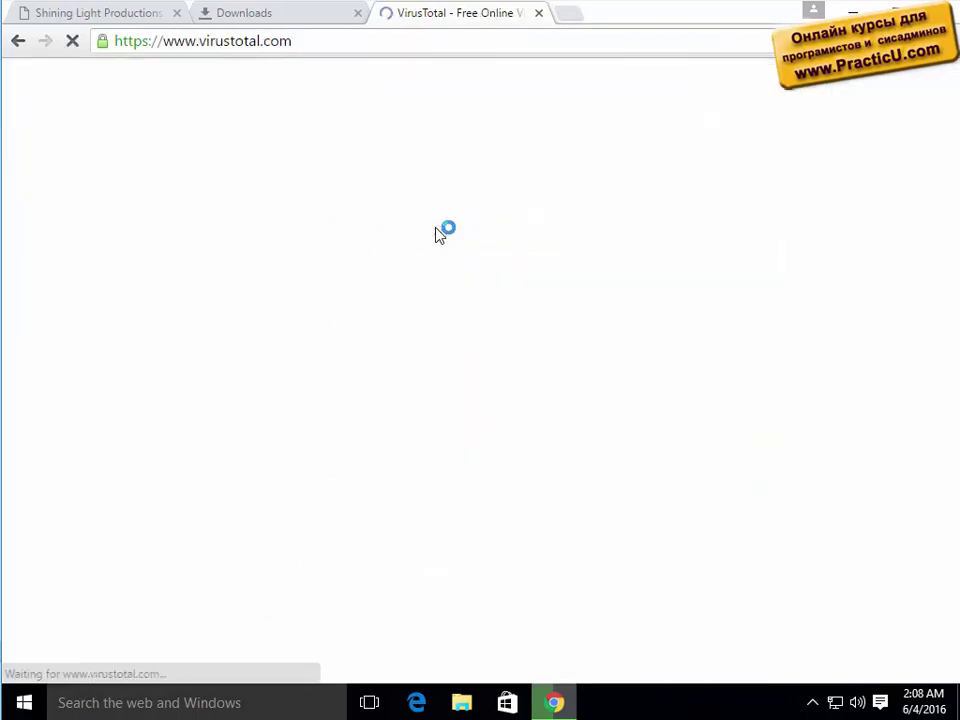
pyautogui.click(272, 15)
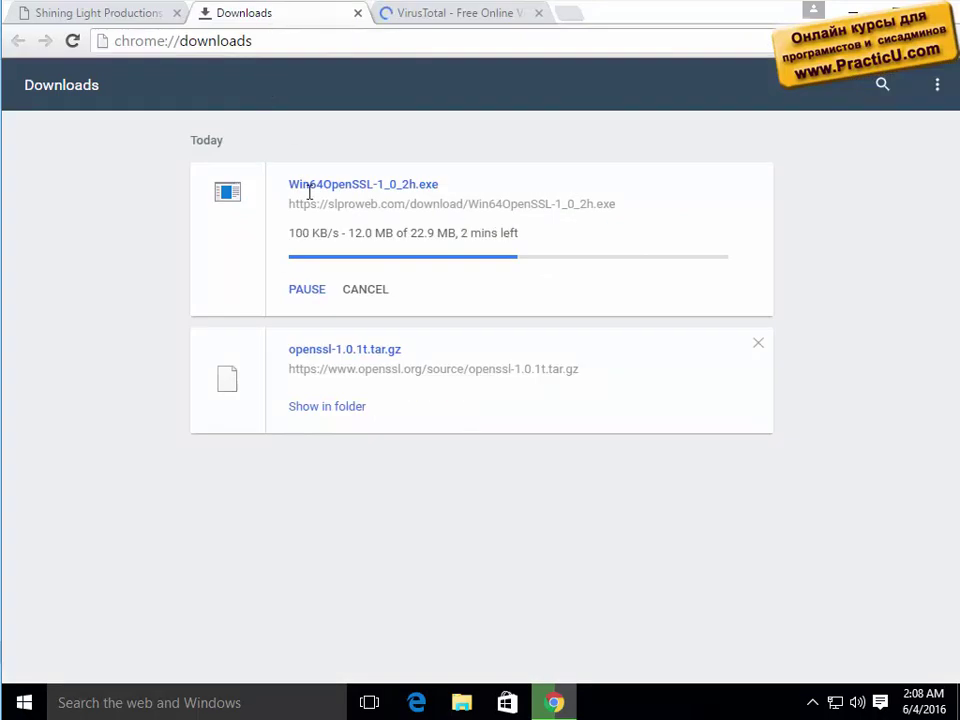
pyautogui.click(120, 14)
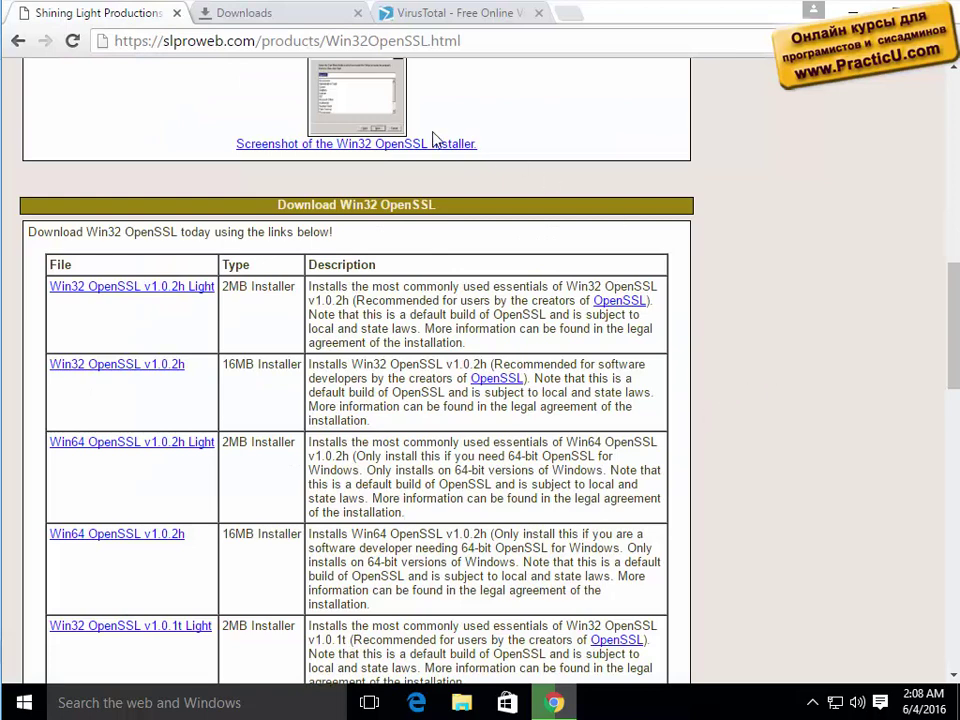
pyautogui.hotkey('ctrl', 'Tab')
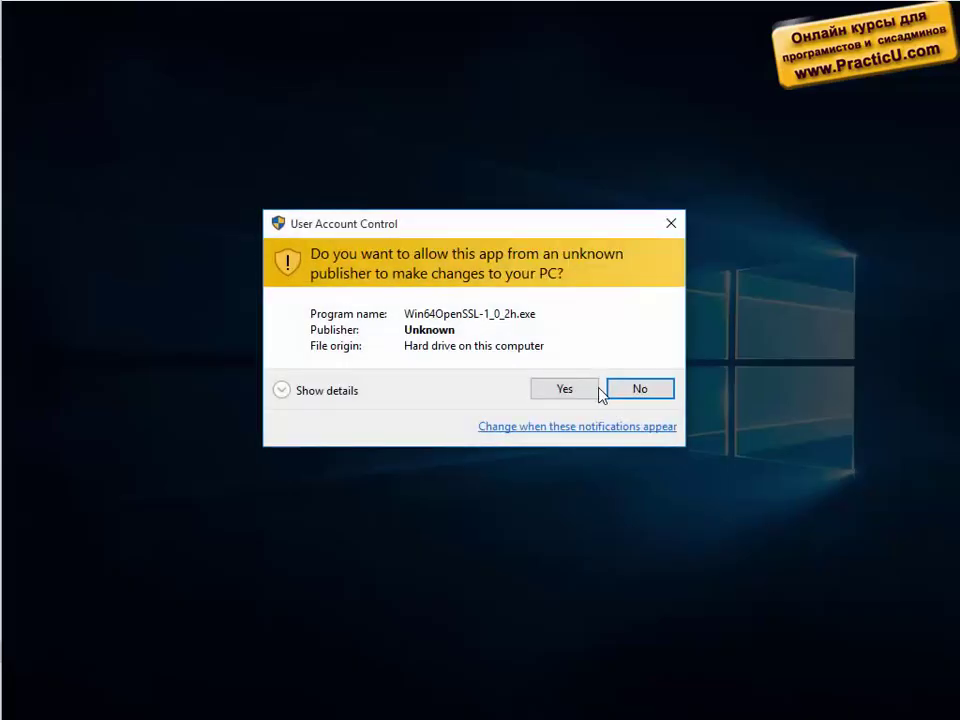
# Decline the UAC prompt and show Win64OpenSSL-1_0_2h.exe in its Downloads folder.
pyautogui.click(640, 389)
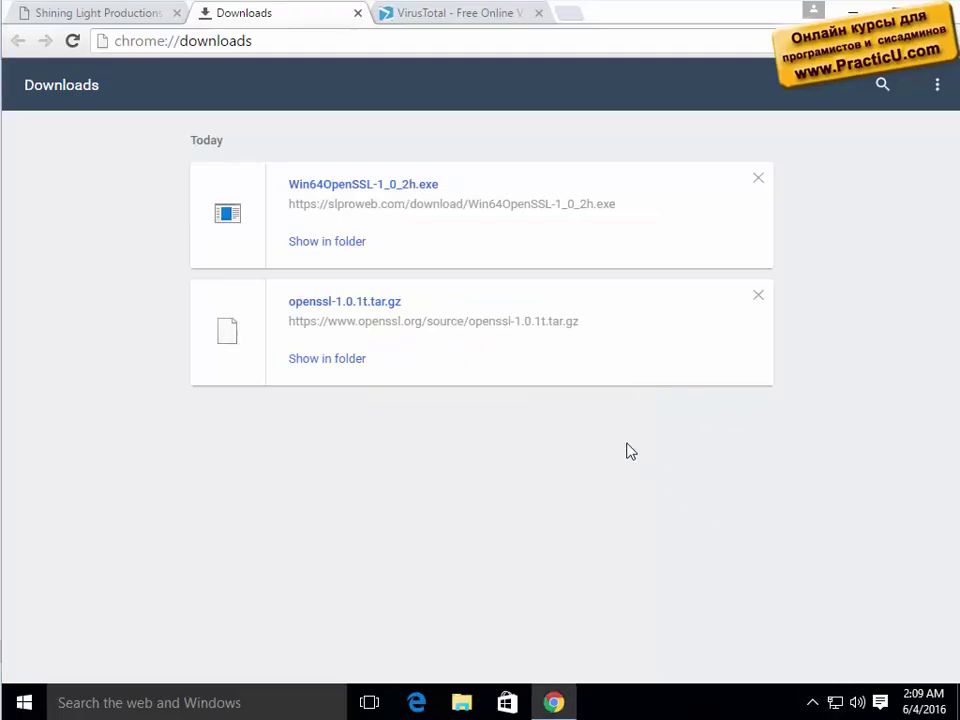
pyautogui.click(338, 244)
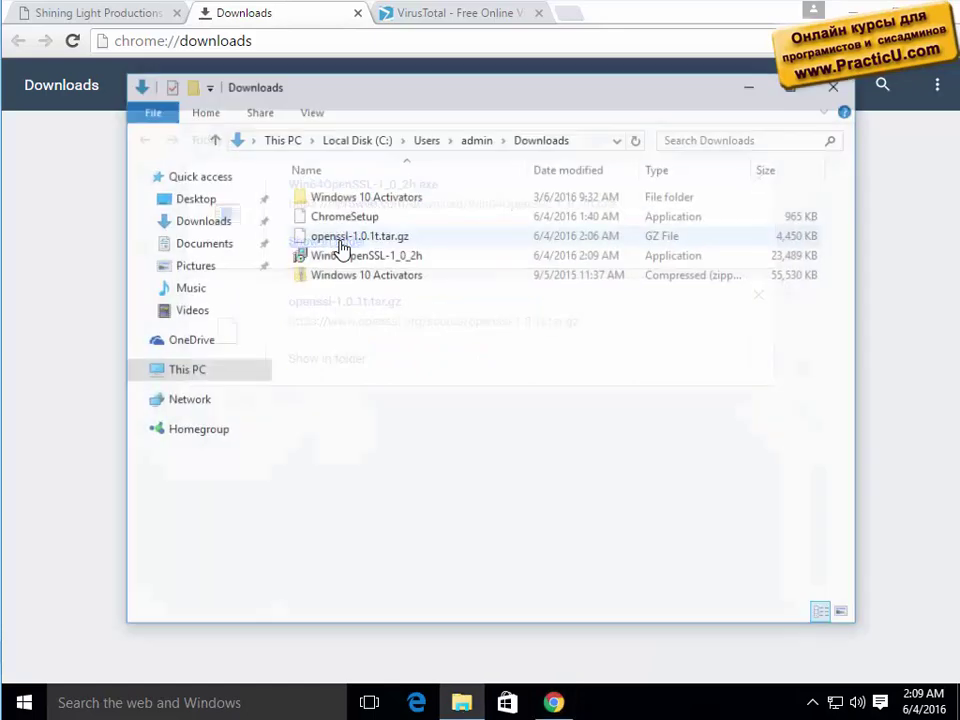
# Upload Win64OpenSSL-1_0_2h.exe from the Downloads folder to VirusTotal for scanning.
pyautogui.click(566, 141)
pyautogui.hotkey('ctrl', 'c')
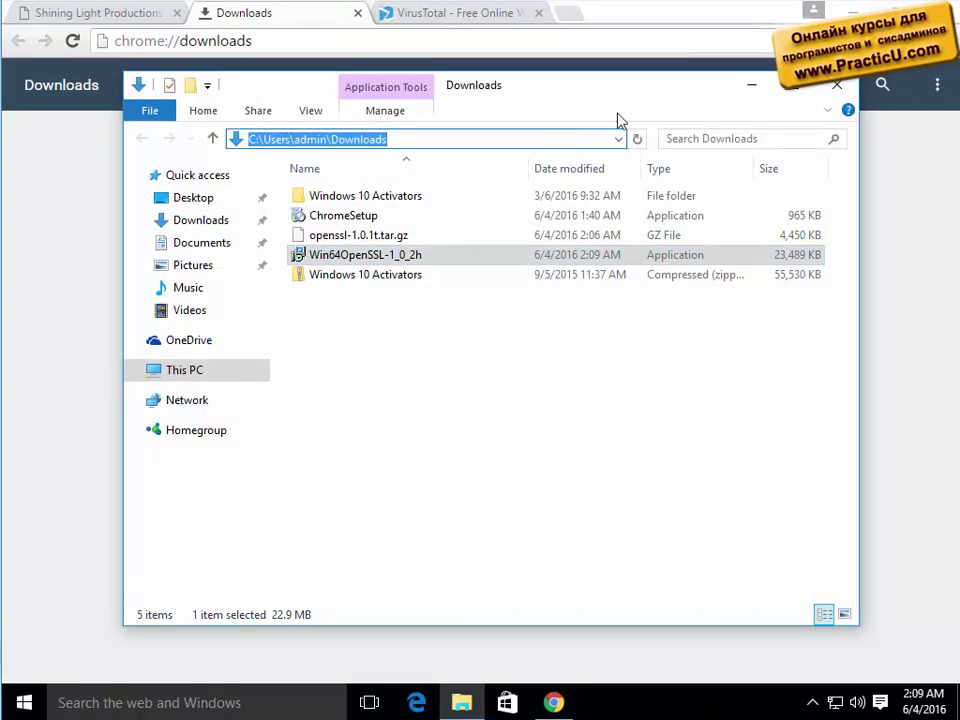
pyautogui.click(751, 85)
pyautogui.click(440, 13)
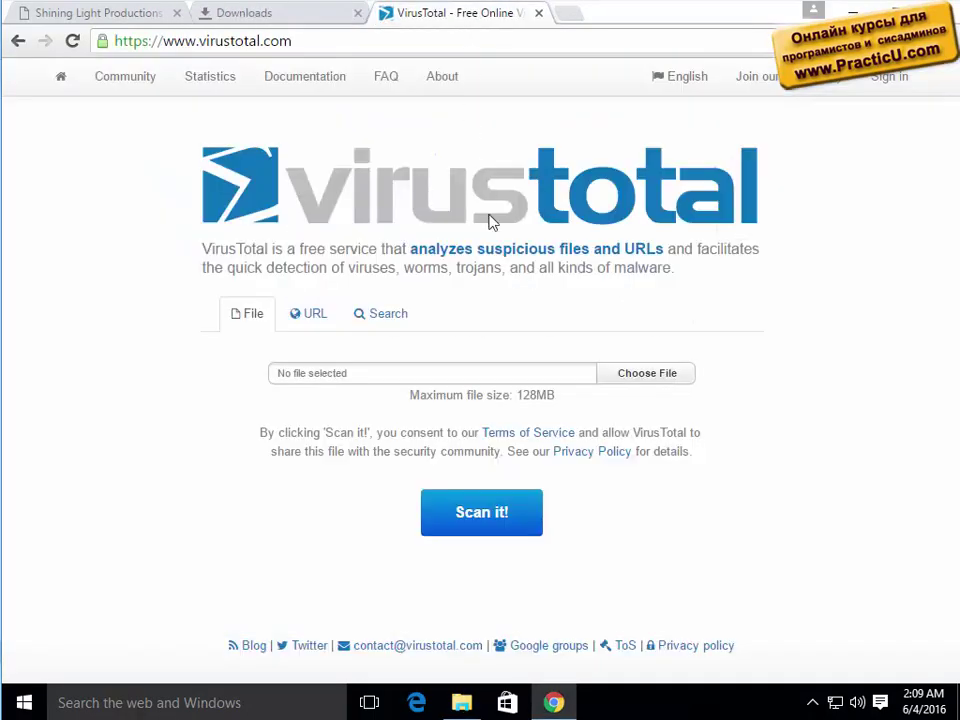
pyautogui.click(494, 384)
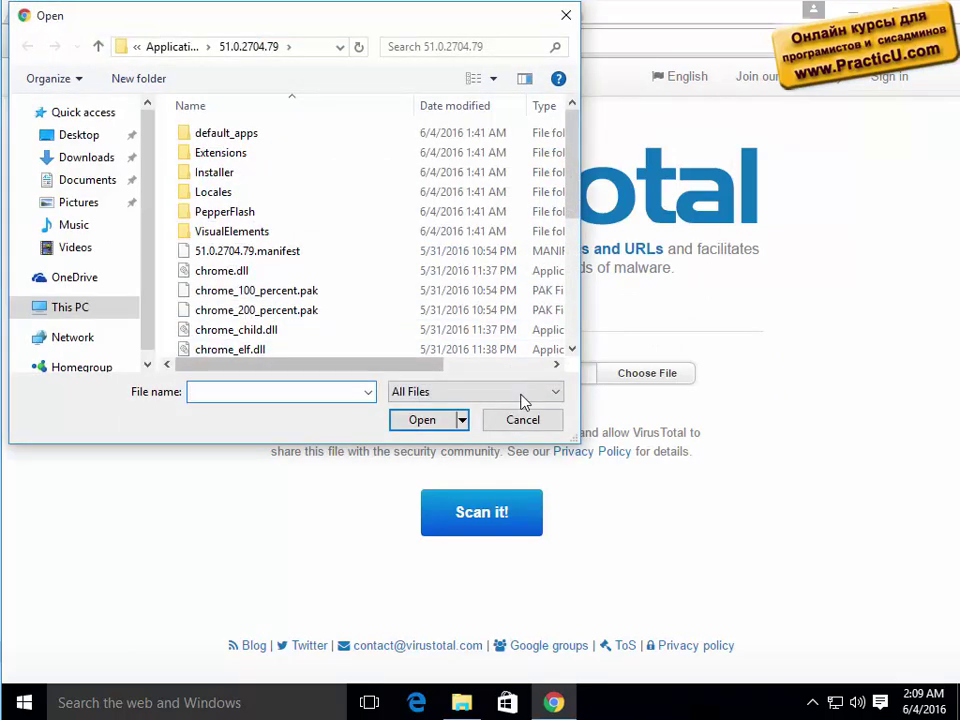
pyautogui.click(522, 419)
pyautogui.click(639, 378)
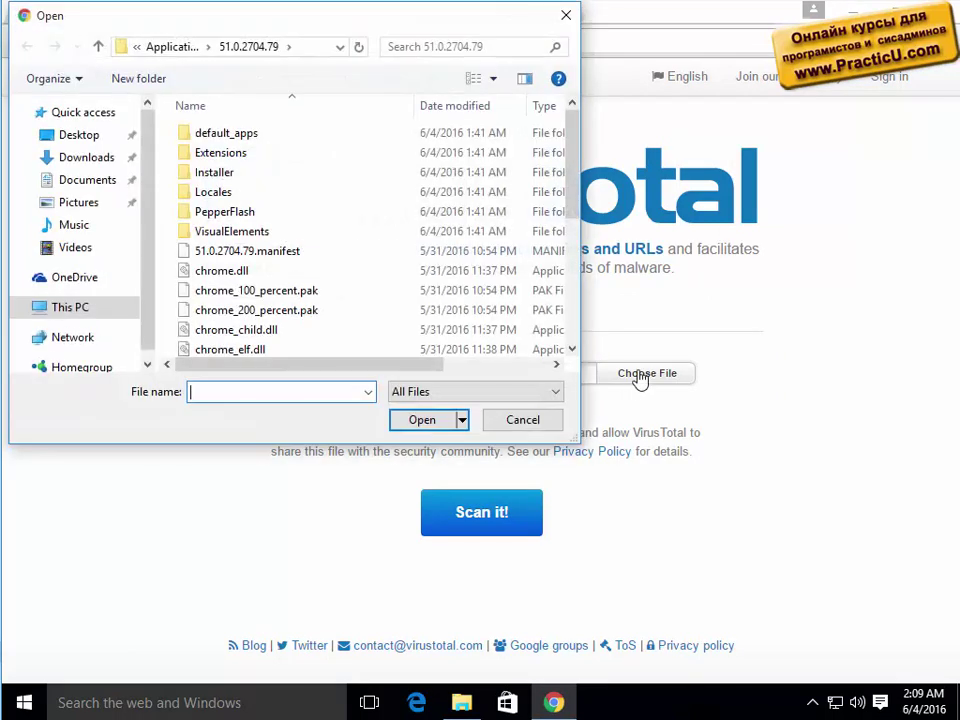
pyautogui.hotkey('ctrl', 'v')
pyautogui.press('Return')
pyautogui.doubleClick(333, 192)
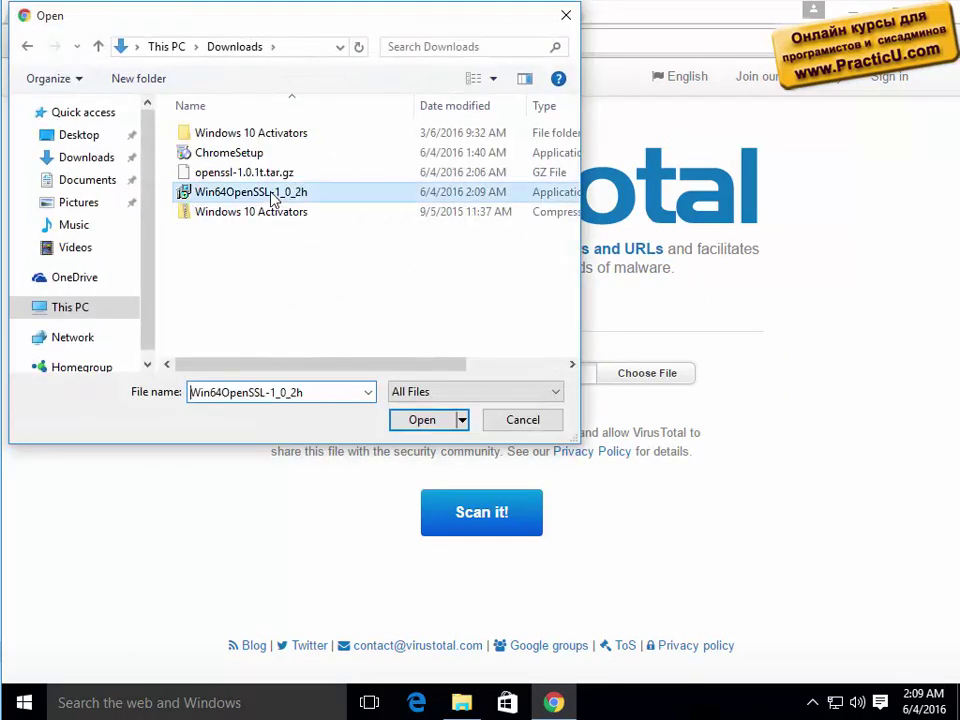
pyautogui.click(466, 511)
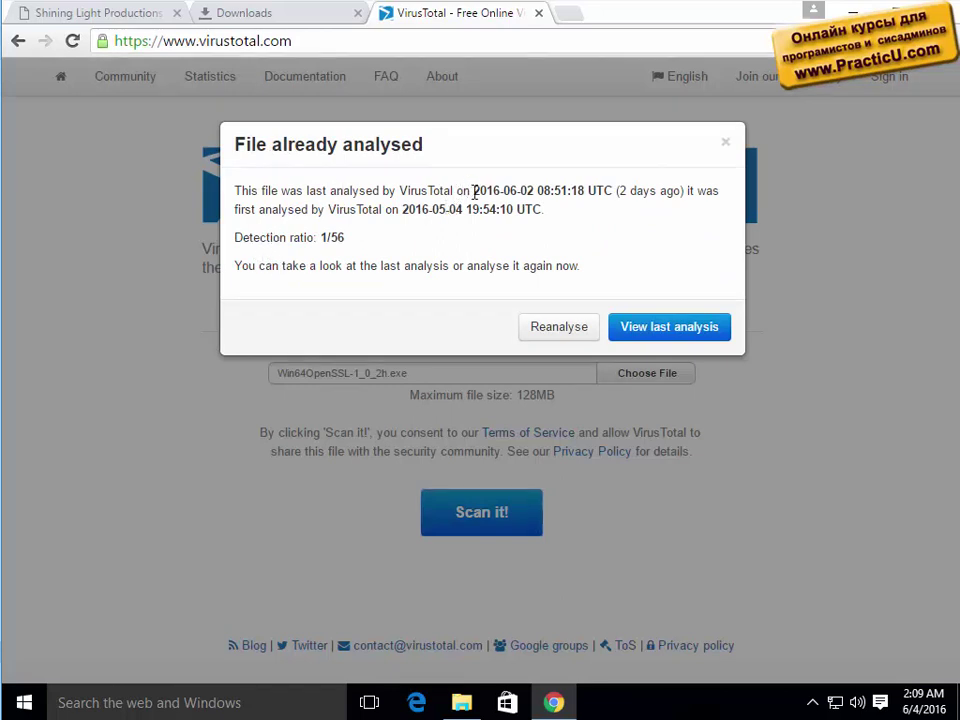
# Highlight the last analysis date and 1/56 detection ratio, then open the last analysis.
pyautogui.moveTo(467, 190); pyautogui.dragTo(540, 193)
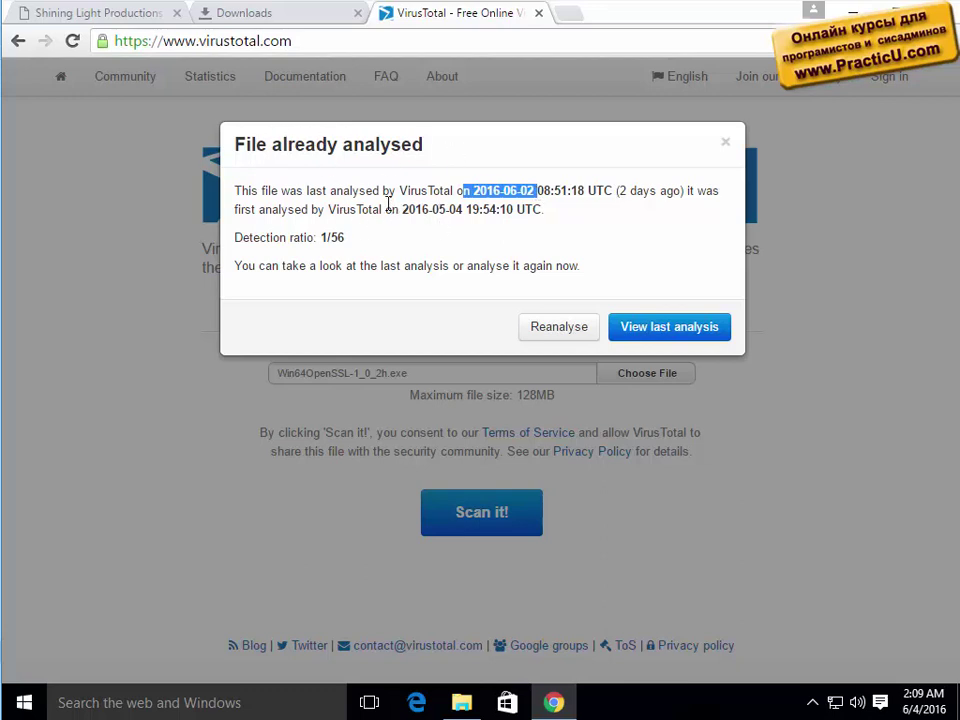
pyautogui.moveTo(242, 237); pyautogui.dragTo(370, 238)
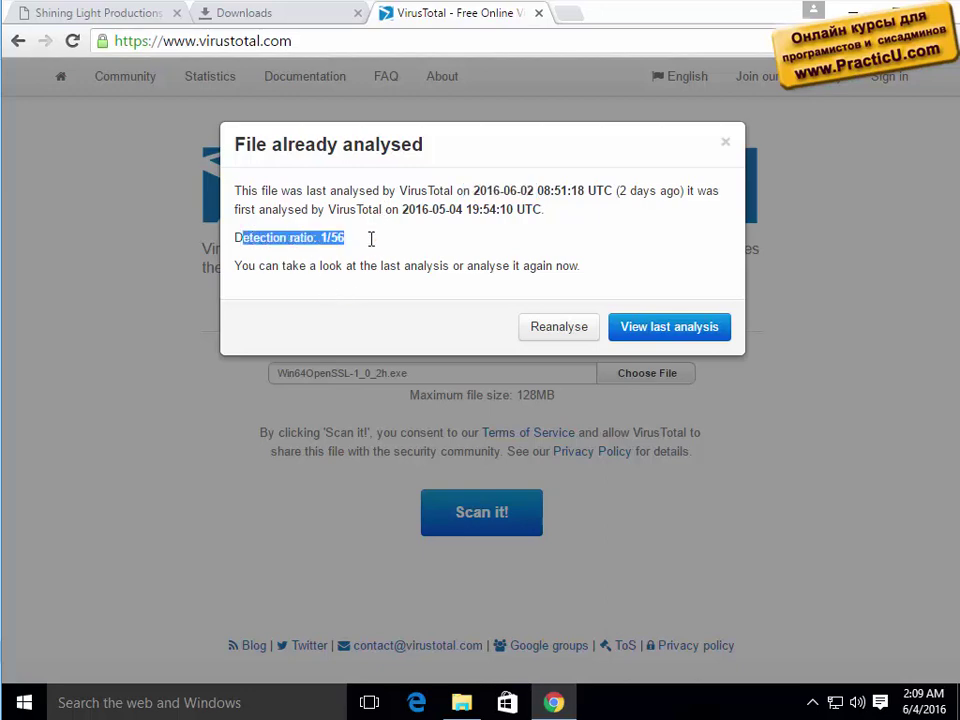
pyautogui.click(672, 336)
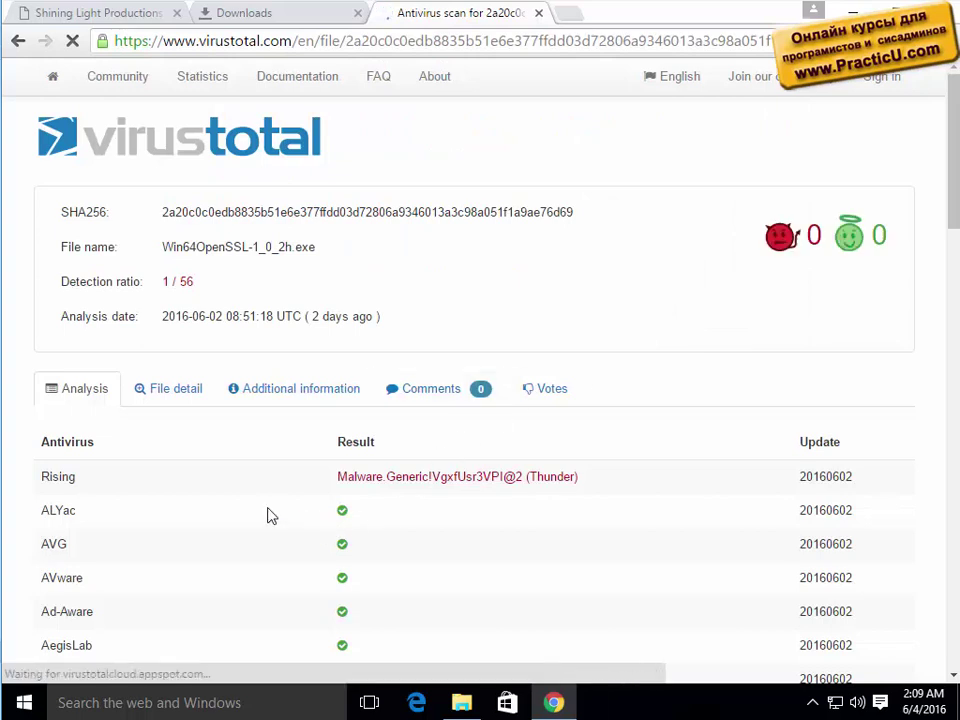
# Highlight Rising's Malware.Generic verdict and eScan's clean result in the antivirus list.
pyautogui.moveTo(40, 477); pyautogui.dragTo(77, 479)
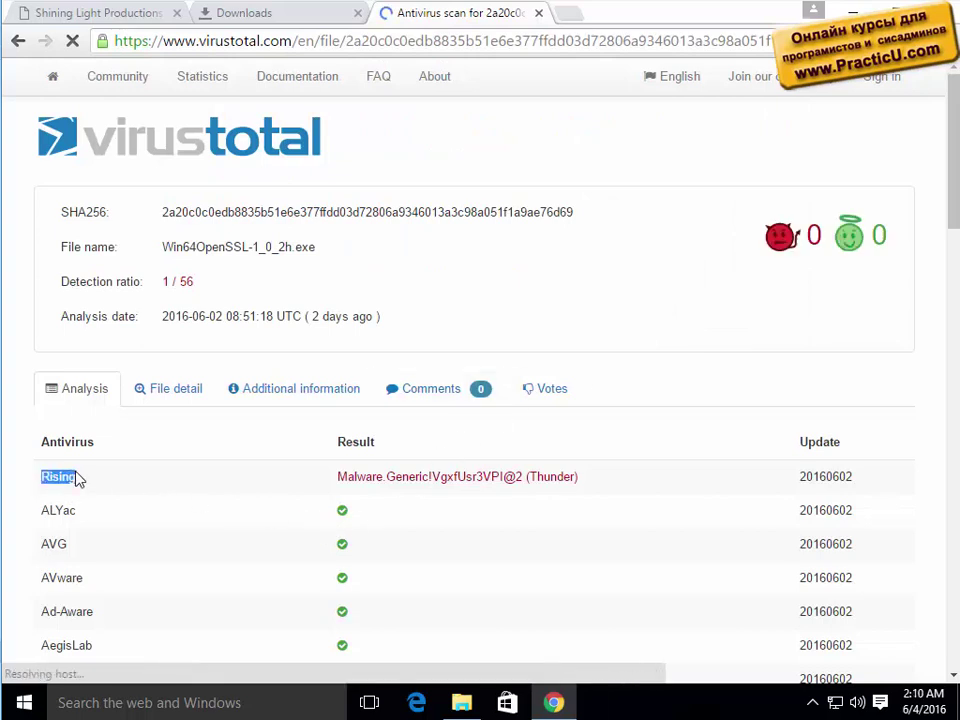
pyautogui.moveTo(355, 477); pyautogui.dragTo(558, 477)
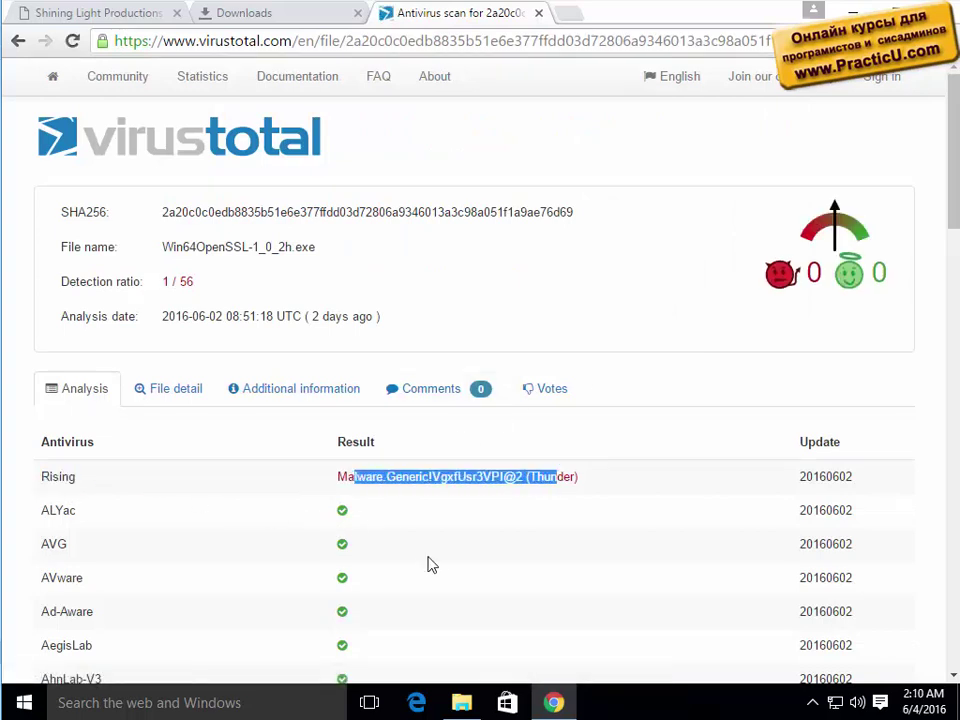
pyautogui.scroll(-9, 427, 565)
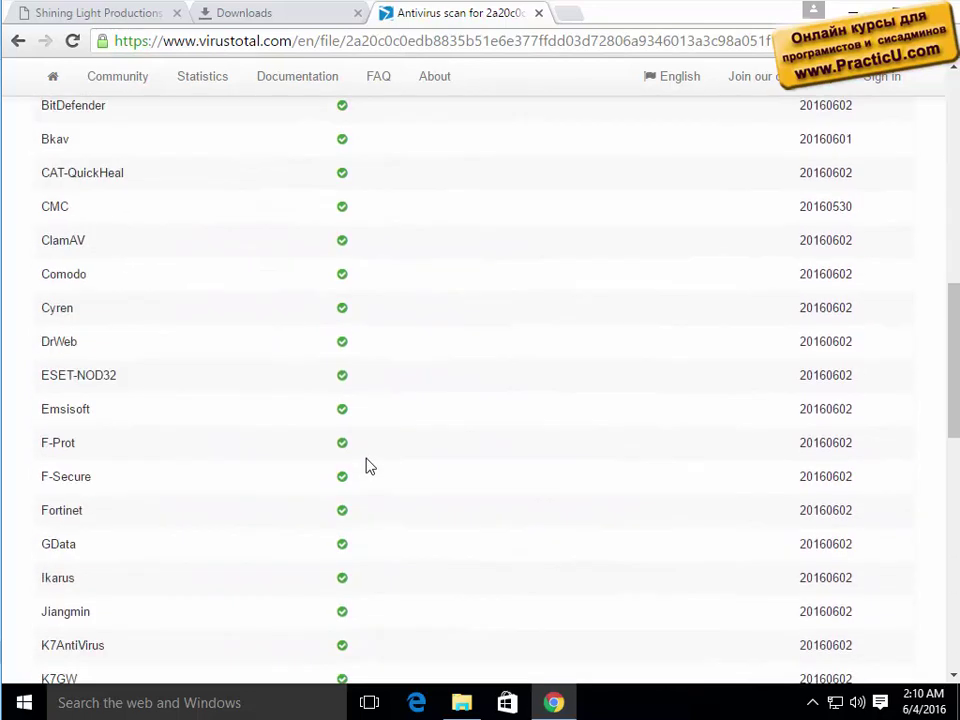
pyautogui.scroll(-10, 368, 466)
pyautogui.scroll(5, 368, 466)
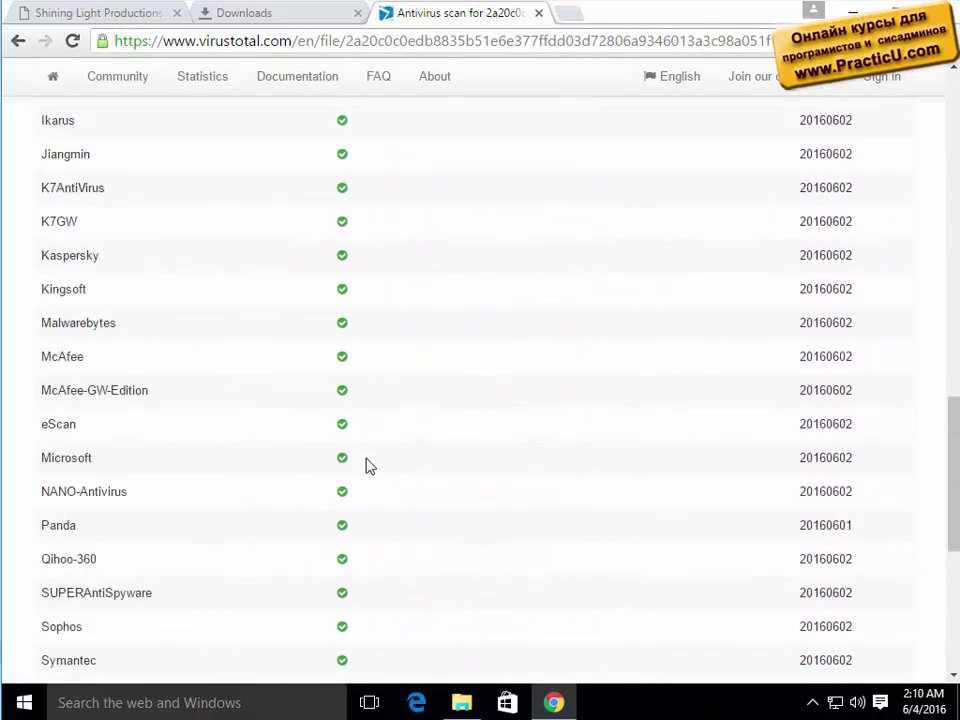
pyautogui.moveTo(55, 424); pyautogui.dragTo(120, 416)
pyautogui.moveTo(76, 457); pyautogui.dragTo(95, 458)
pyautogui.moveTo(52, 356); pyautogui.dragTo(107, 364)
# Point out K7AntiVirus as clean, Rising's verdict again, and the total of 56 engines.
pyautogui.scroll(2, 105, 366)
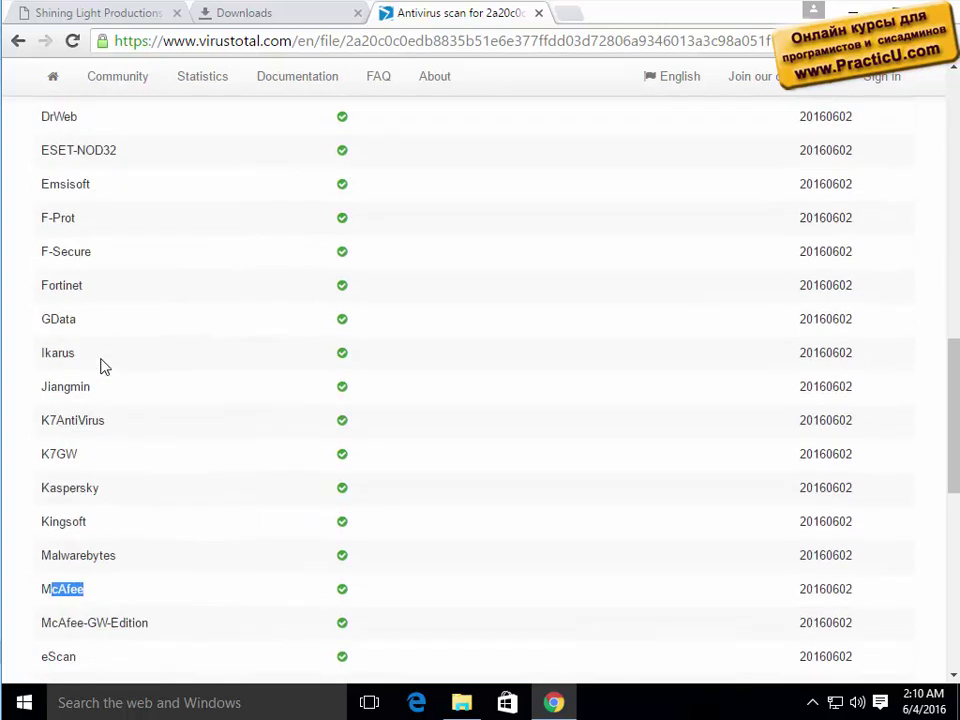
pyautogui.scroll(1, 105, 366)
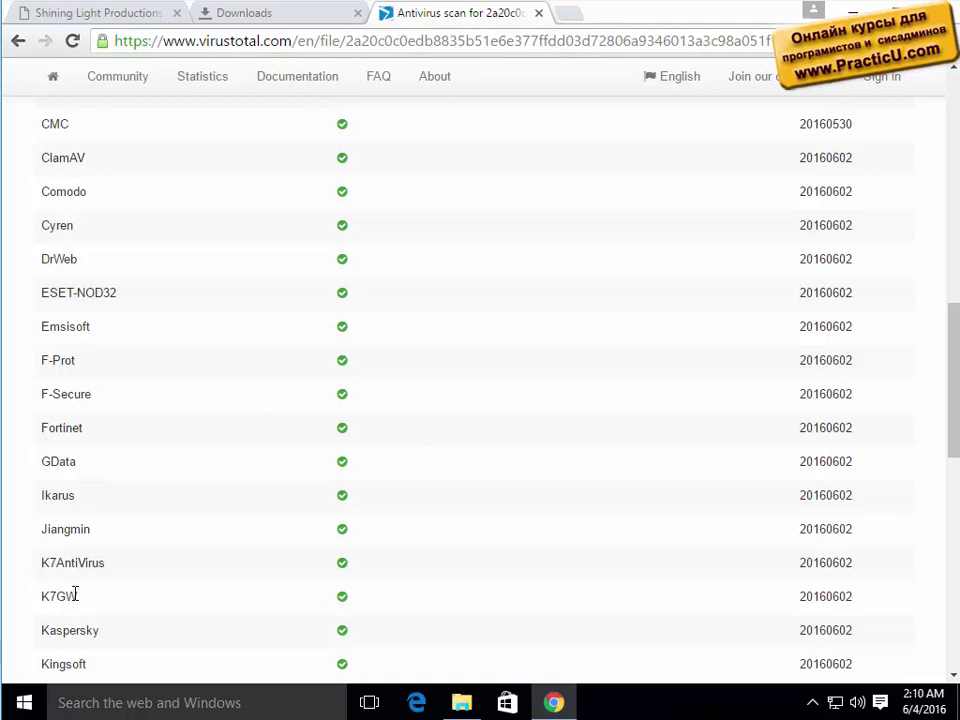
pyautogui.moveTo(46, 567); pyautogui.dragTo(128, 564)
pyautogui.scroll(-8, 176, 578)
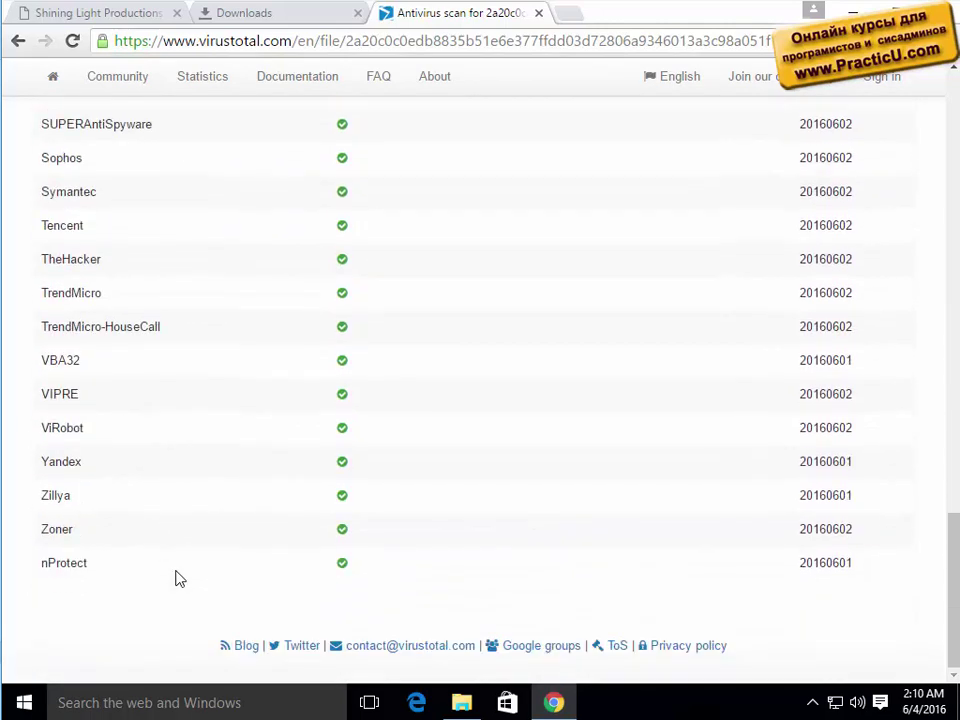
pyautogui.scroll(18, 176, 578)
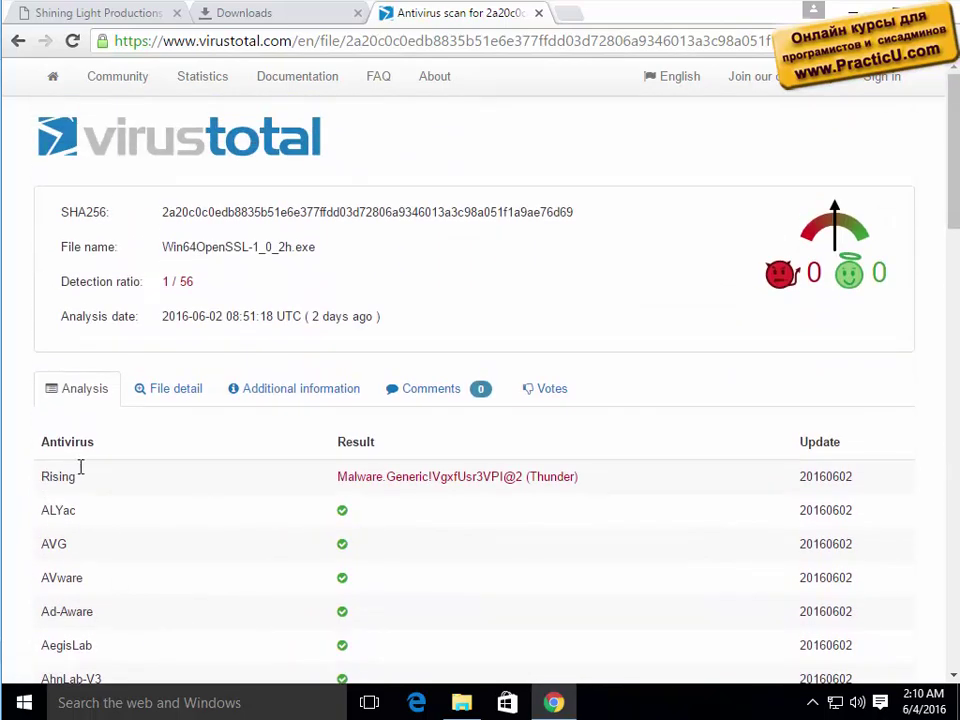
pyautogui.doubleClick(80, 467)
pyautogui.moveTo(348, 474); pyautogui.dragTo(621, 470)
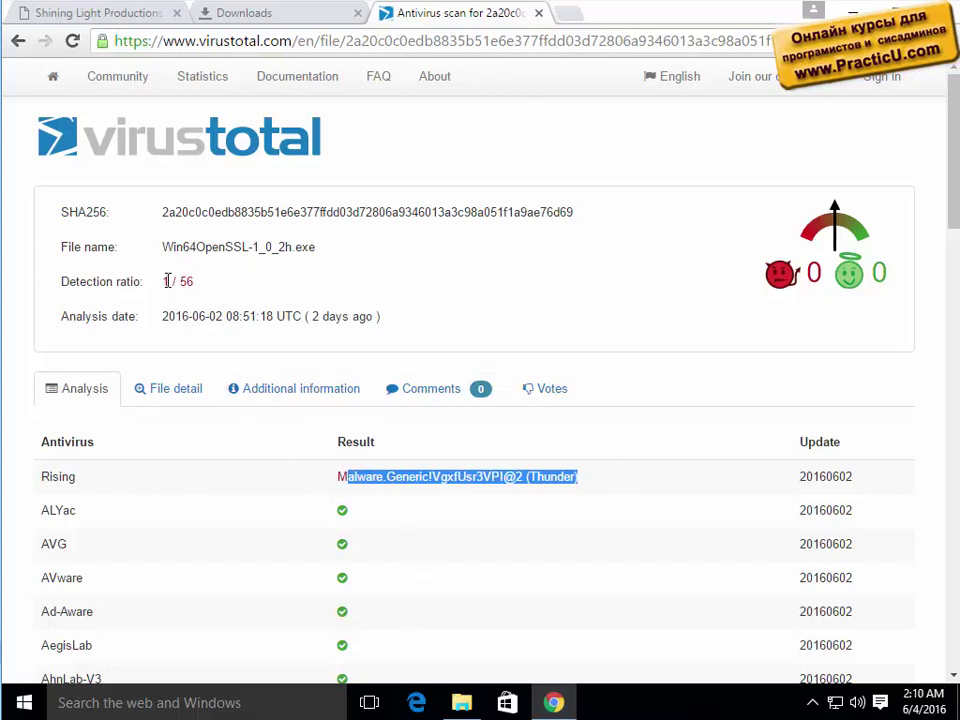
pyautogui.moveTo(167, 281); pyautogui.dragTo(237, 276)
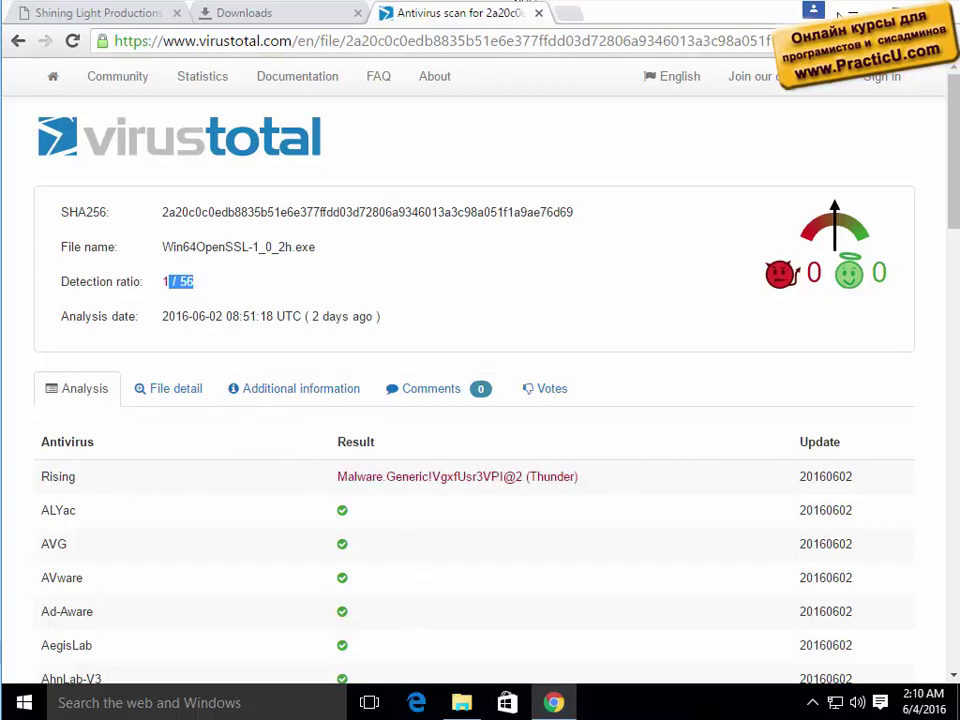
# Launch the Win64OpenSSL-1_0_2h installer, approve UAC, and accept the license agreement.
pyautogui.click(229, 15)
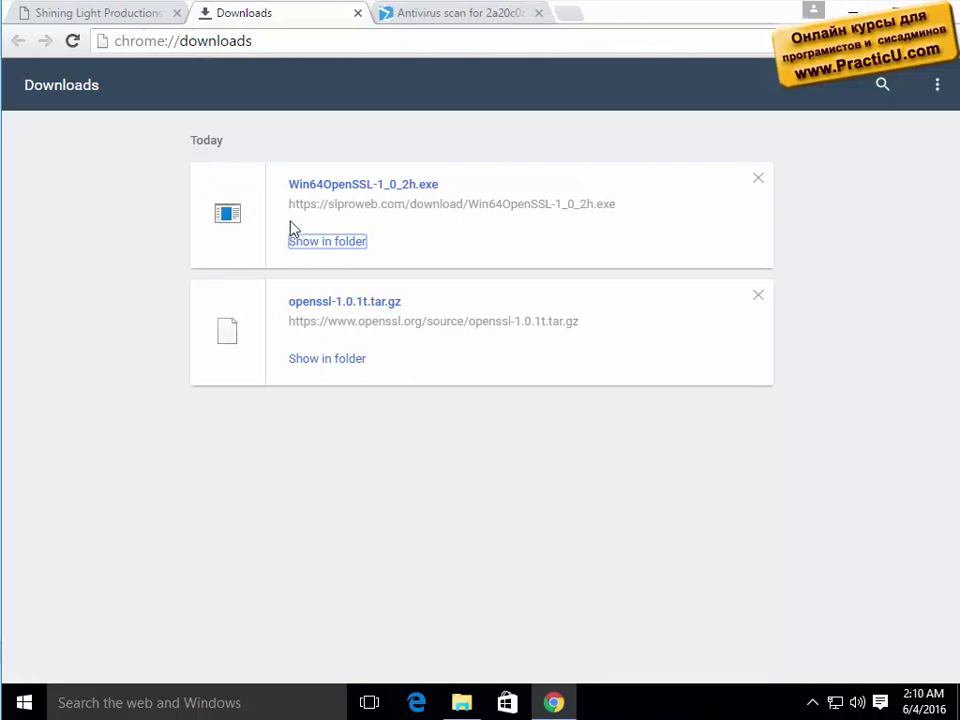
pyautogui.click(360, 189)
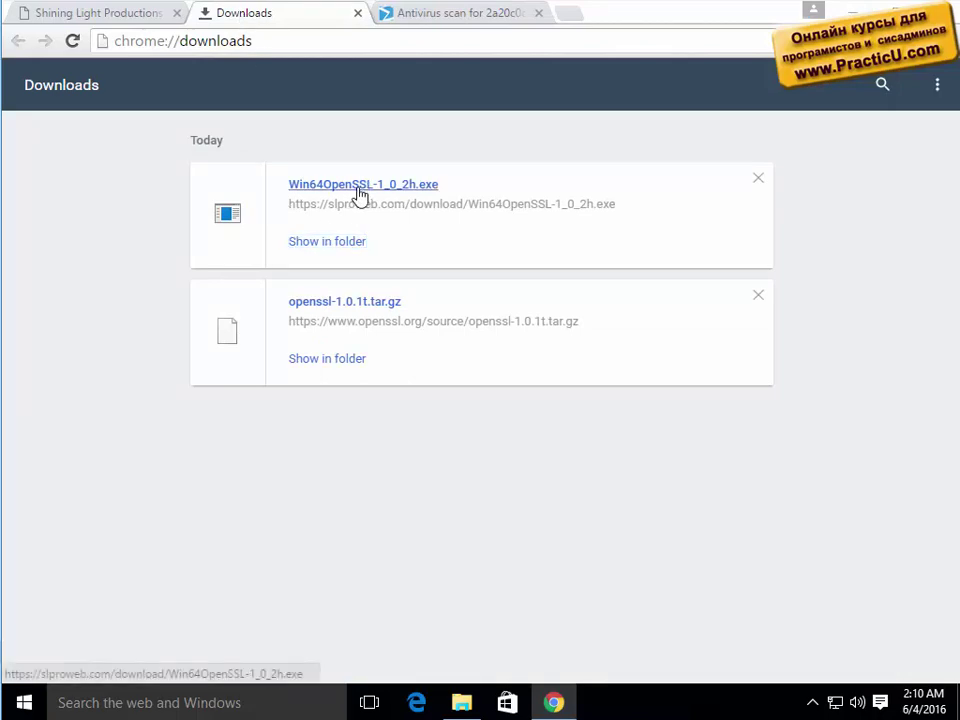
pyautogui.click(562, 389)
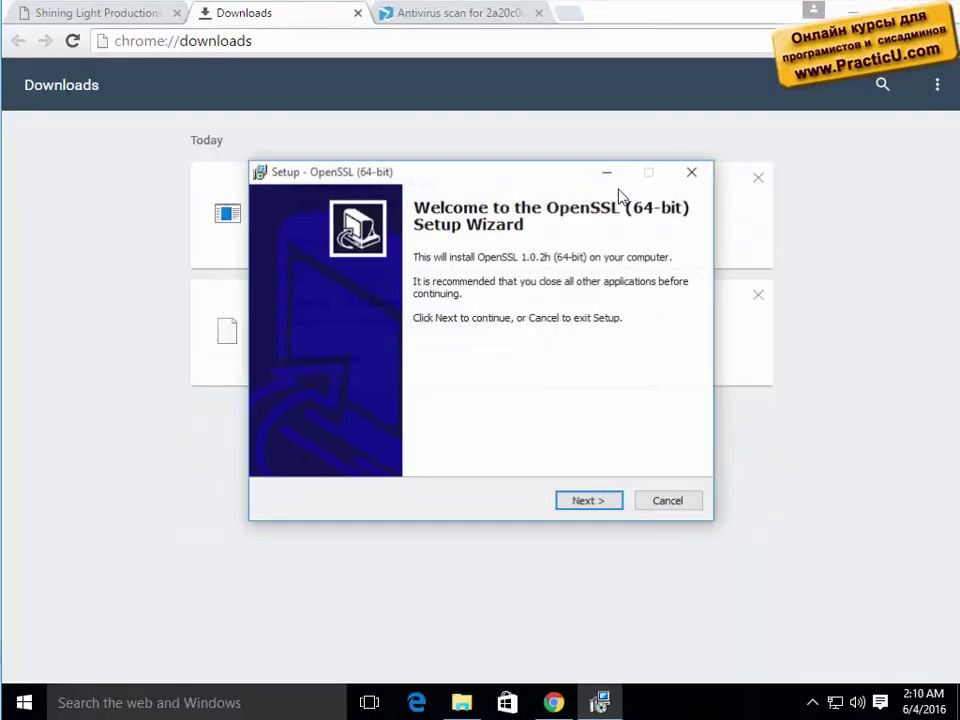
pyautogui.click(613, 505)
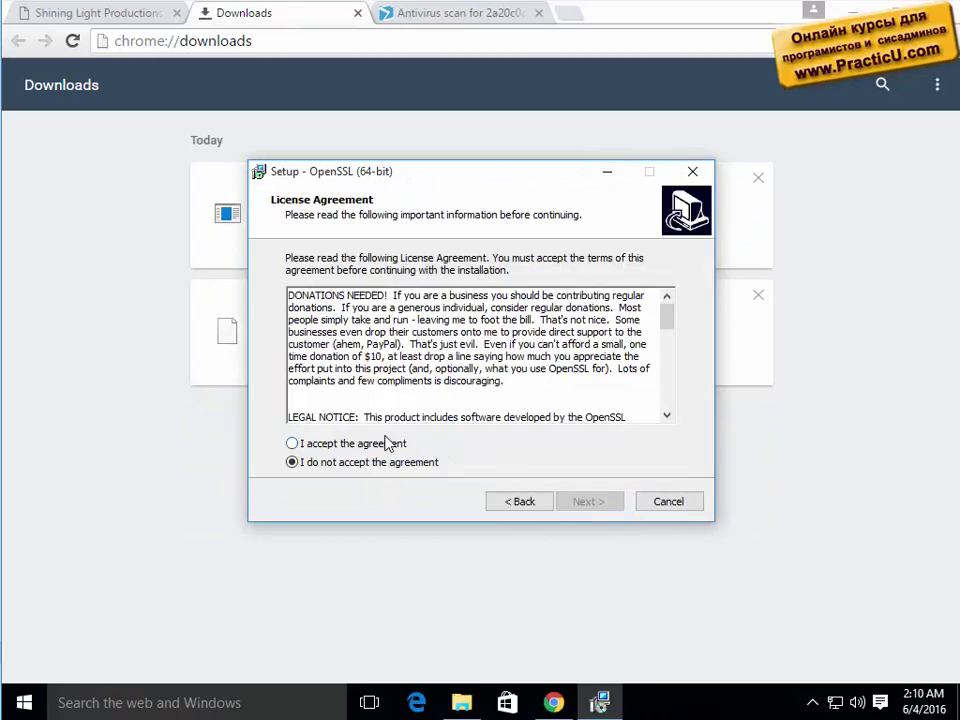
pyautogui.click(292, 442)
pyautogui.click(578, 505)
# Install into C:\OpenSSL-Win64 with default start menu folder and system-directory DLLs, then finish.
pyautogui.click(576, 505)
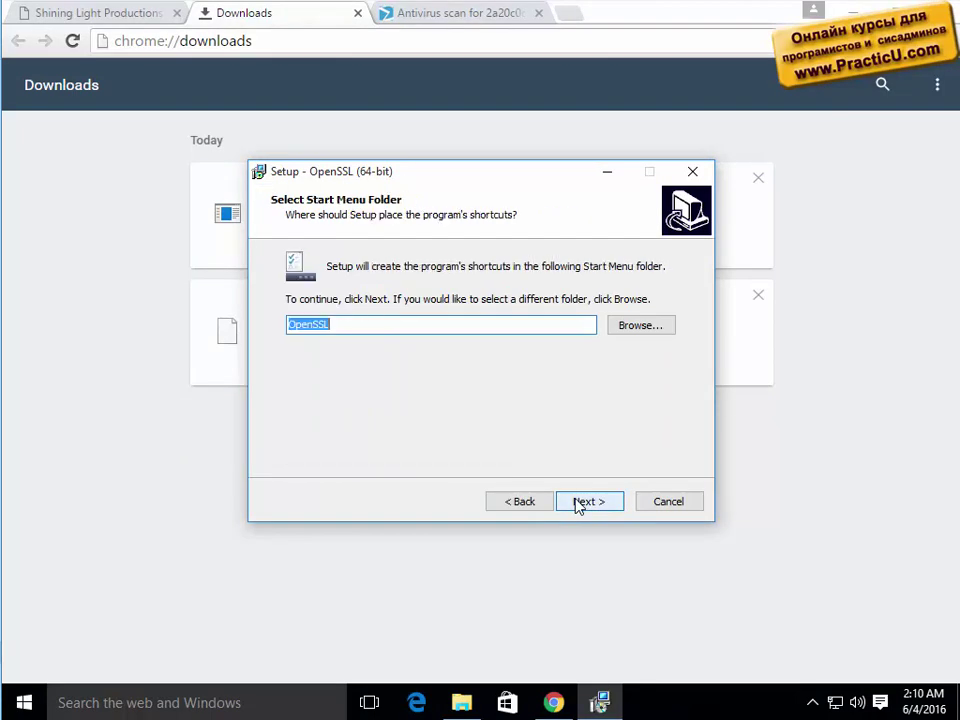
pyautogui.click(536, 504)
pyautogui.rightClick(369, 326)
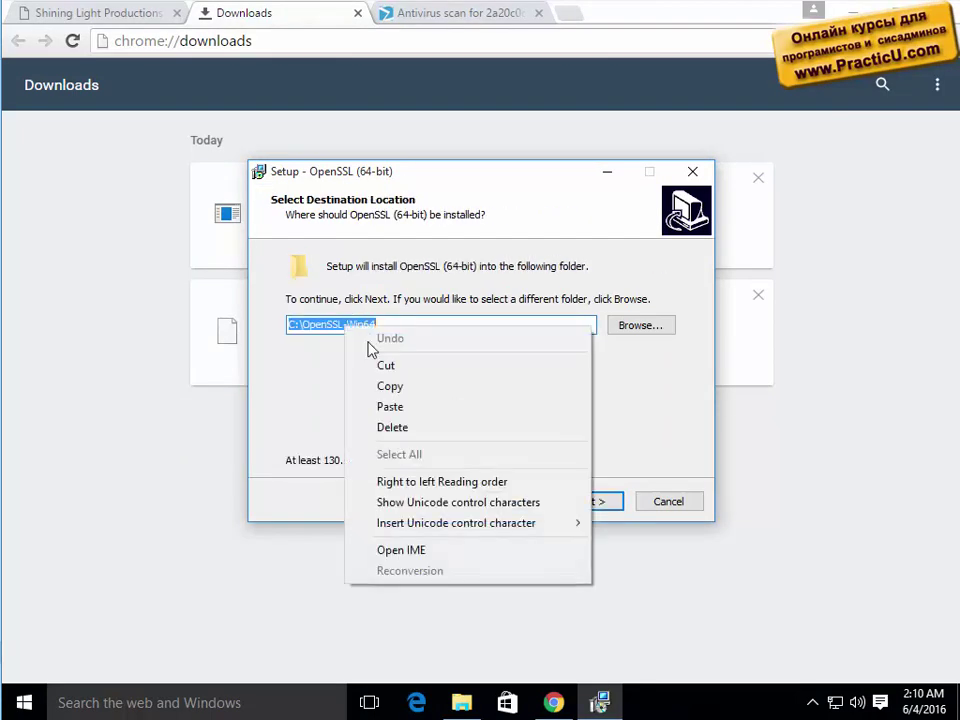
pyautogui.click(388, 386)
pyautogui.click(596, 504)
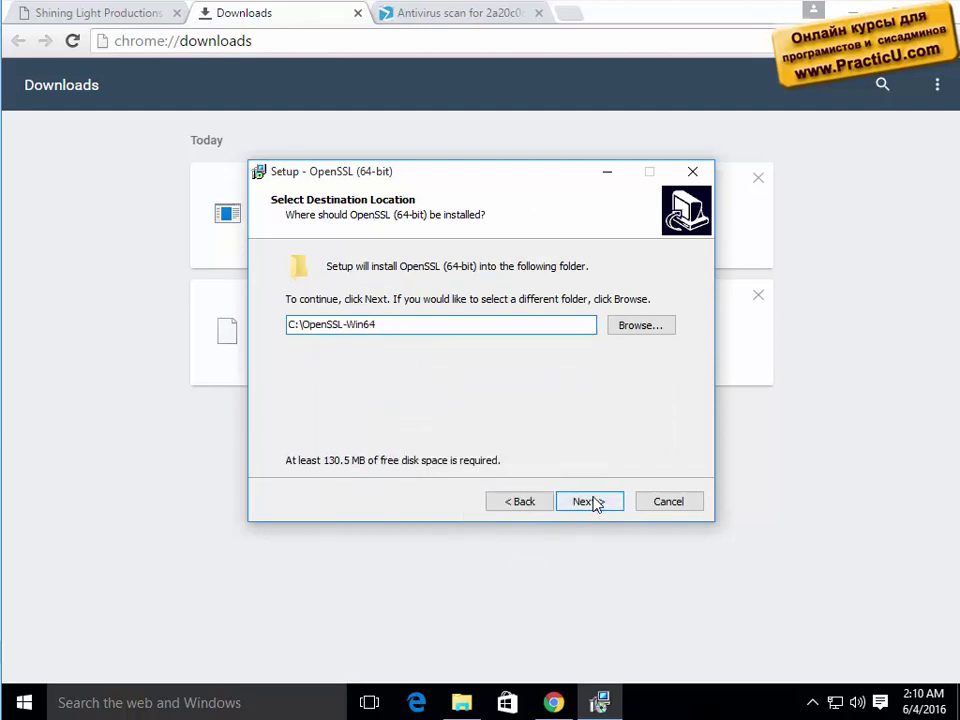
pyautogui.click(597, 503)
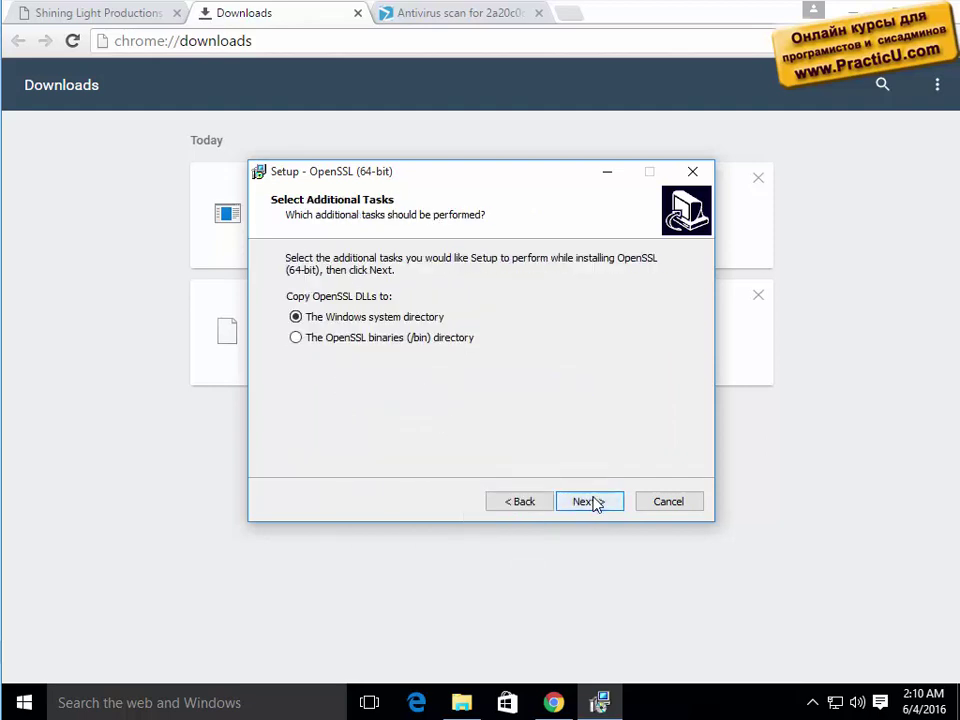
pyautogui.click(597, 504)
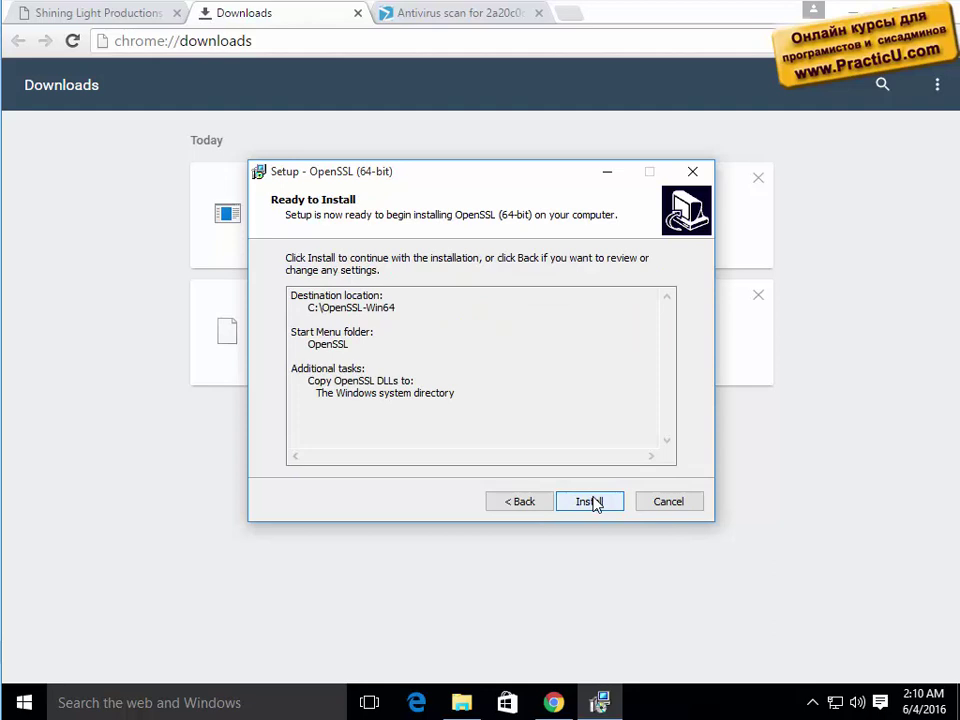
pyautogui.click(593, 502)
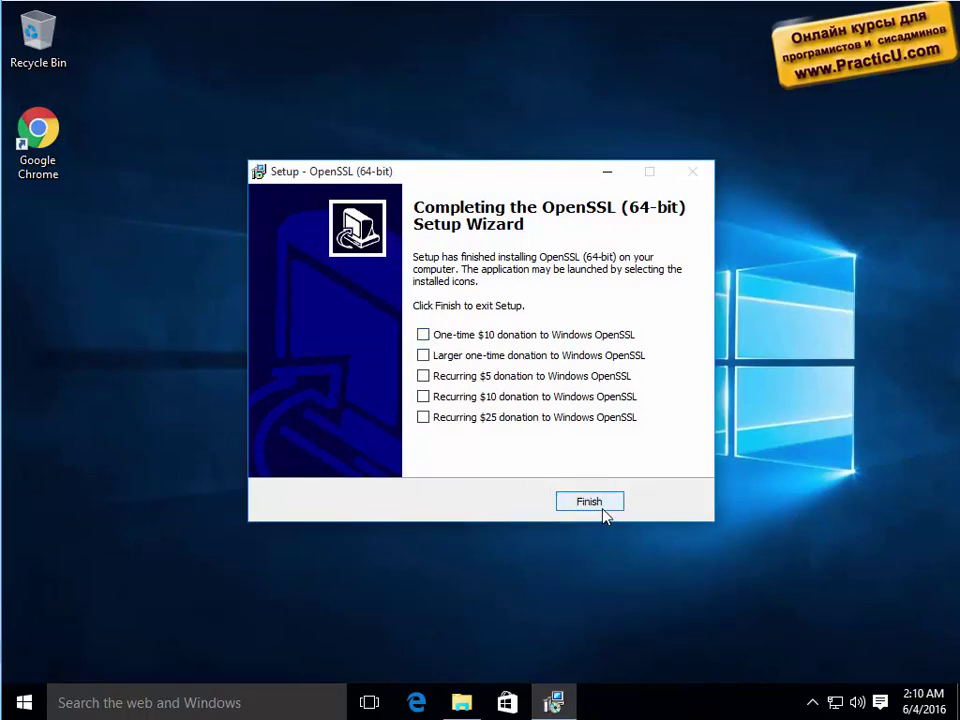
pyautogui.click(600, 511)
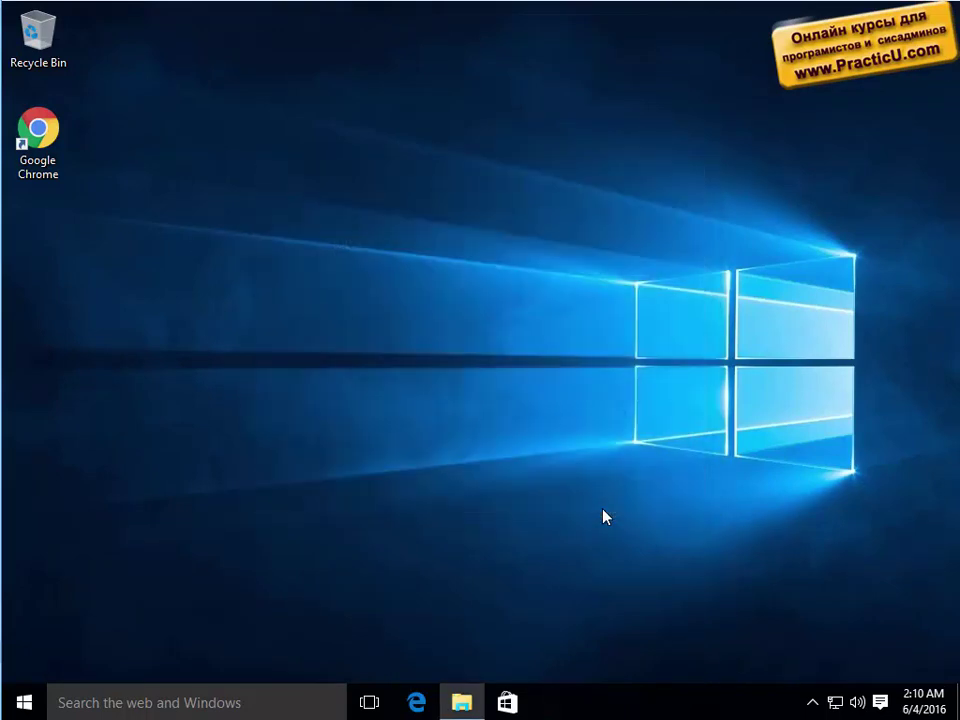
# Browse File Explorer to C:\OpenSSL-Win64\bin and maximize the window.
pyautogui.click(26, 702)
pyautogui.press('Escape')
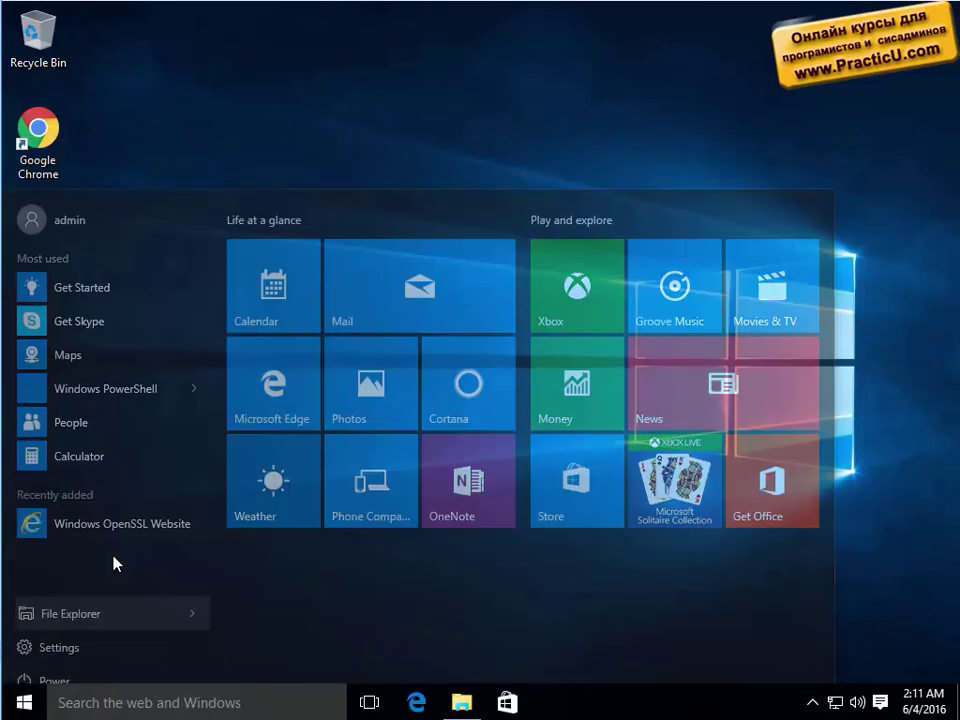
pyautogui.click(210, 394)
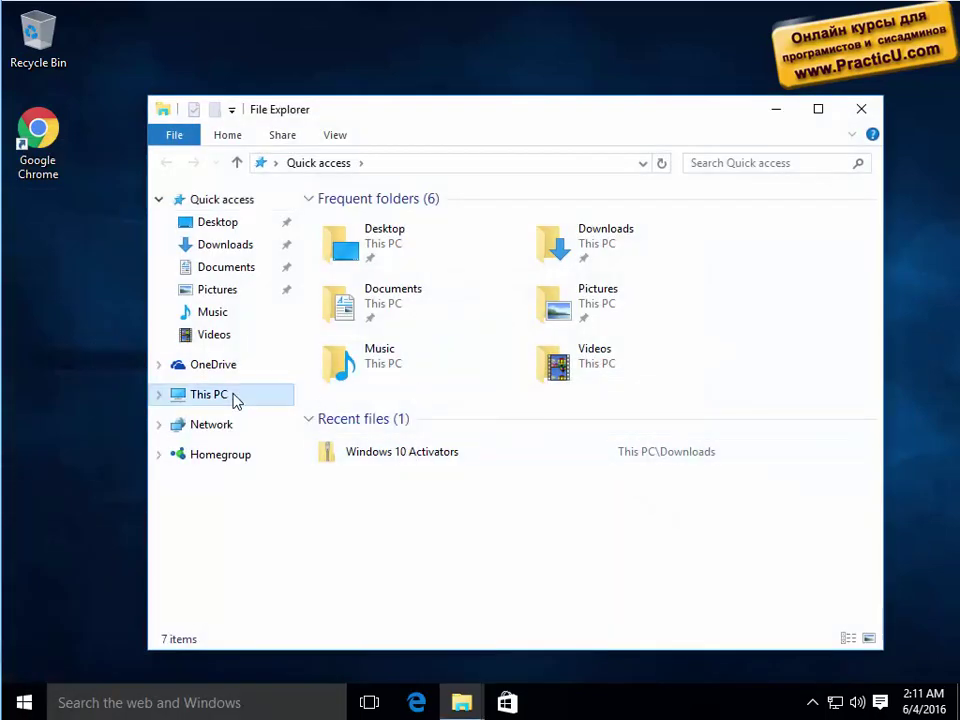
pyautogui.doubleClick(422, 420)
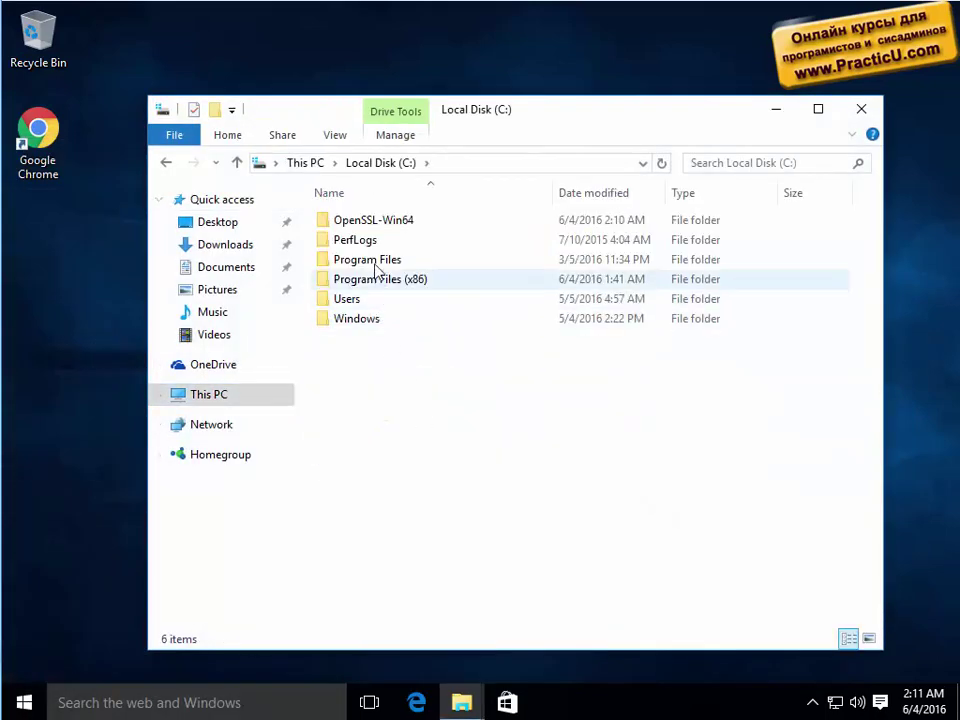
pyautogui.doubleClick(376, 222)
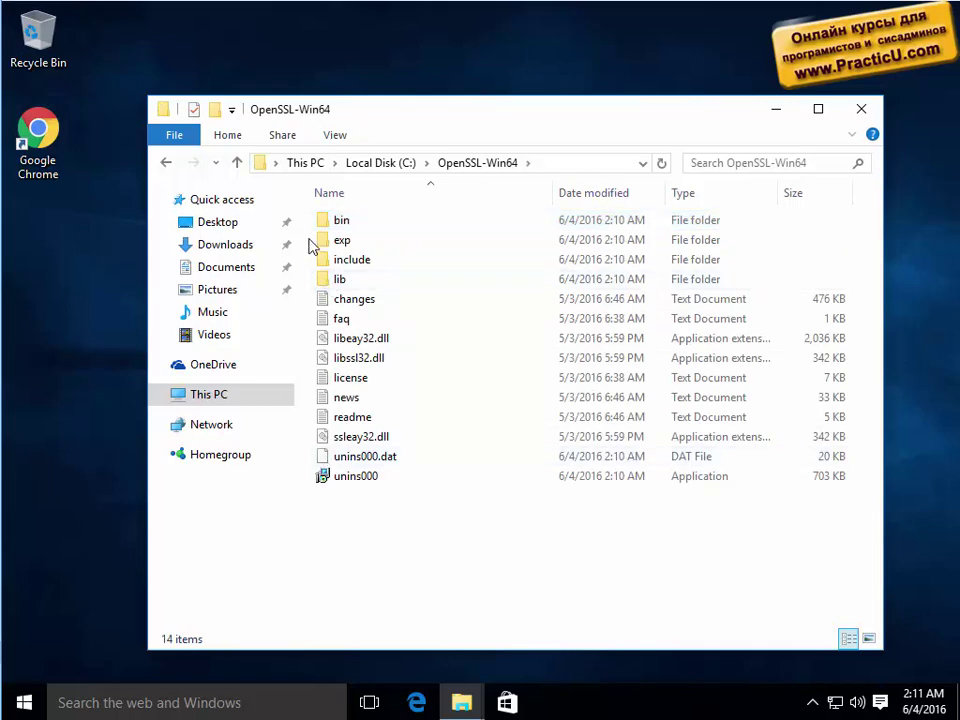
pyautogui.doubleClick(343, 222)
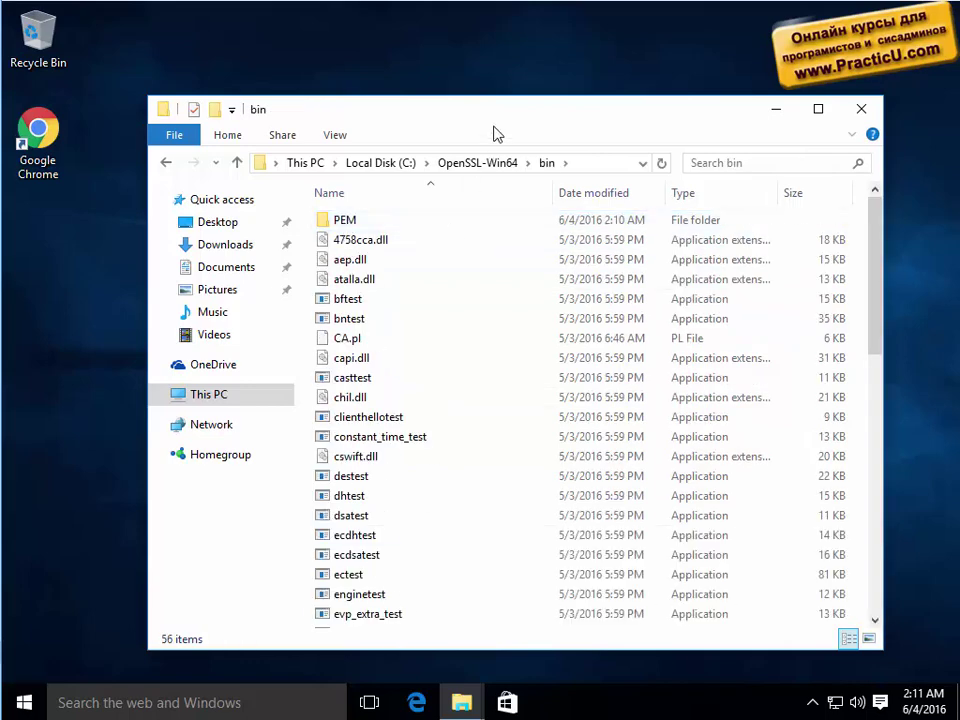
pyautogui.moveTo(474, 118); pyautogui.dragTo(427, 53)
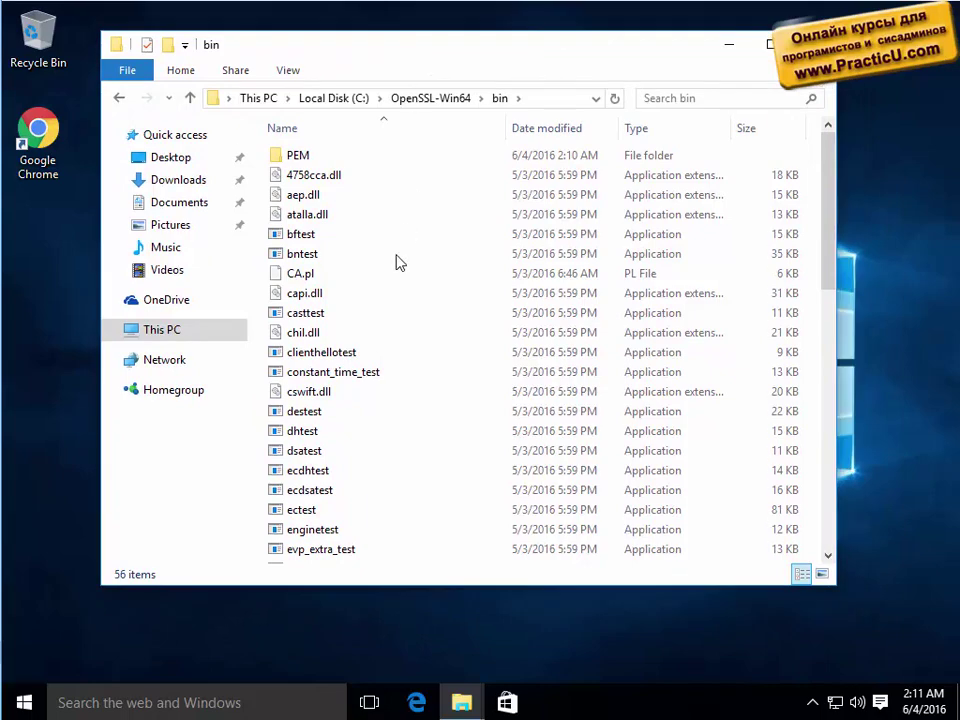
pyautogui.doubleClick(525, 51)
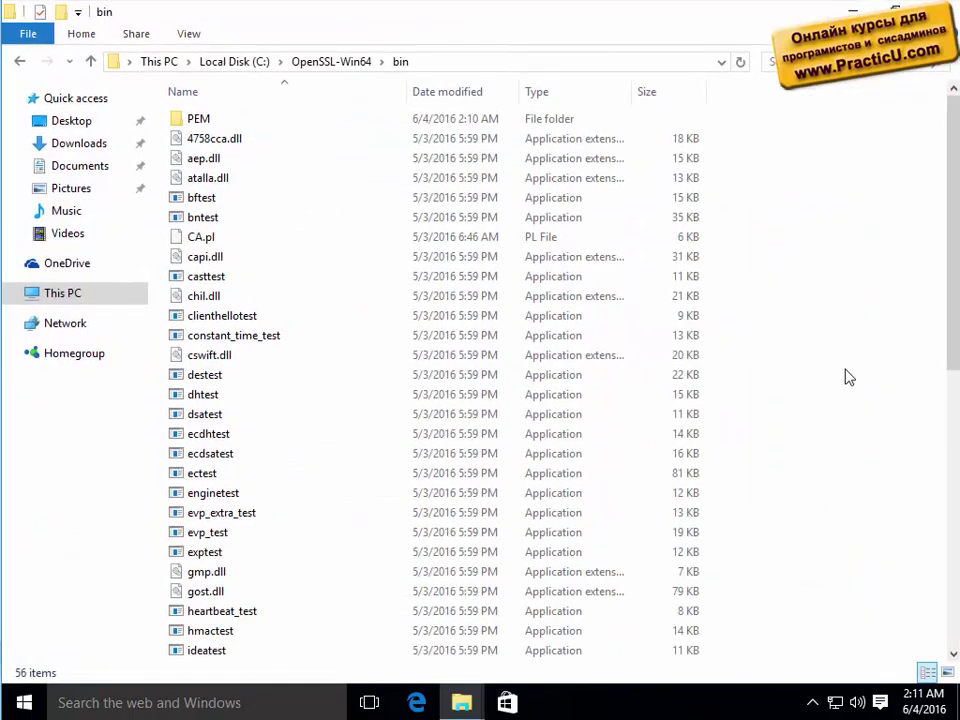
# Open a command window in the C:\OpenSSL-Win64\bin folder and arrange it on screen.
pyautogui.rightClick(846, 377)
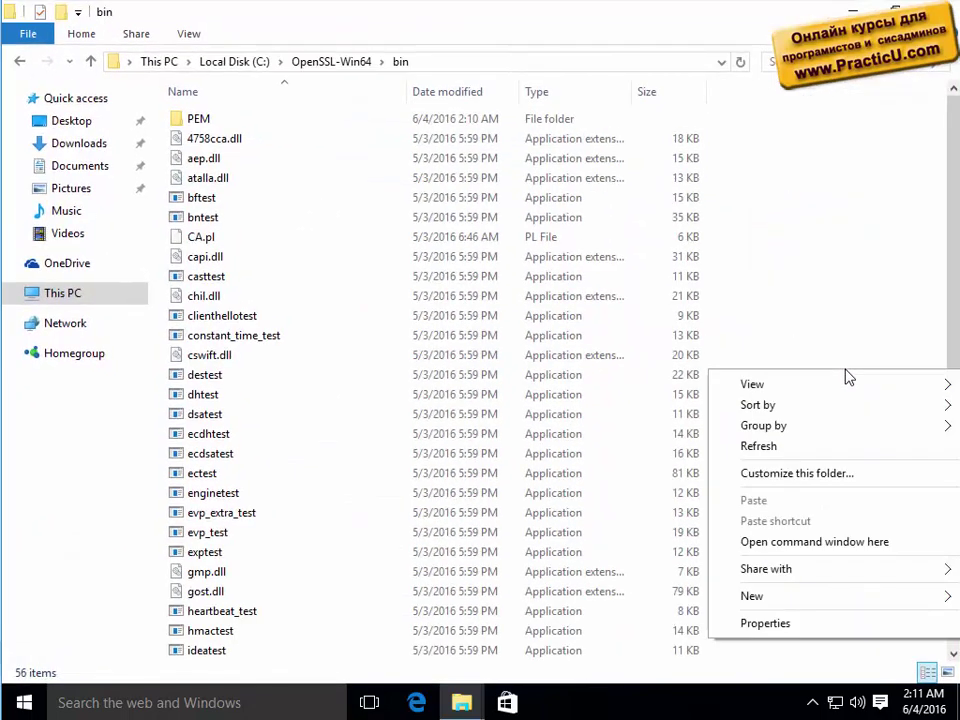
pyautogui.click(800, 544)
pyautogui.moveTo(295, 122); pyautogui.dragTo(255, 114)
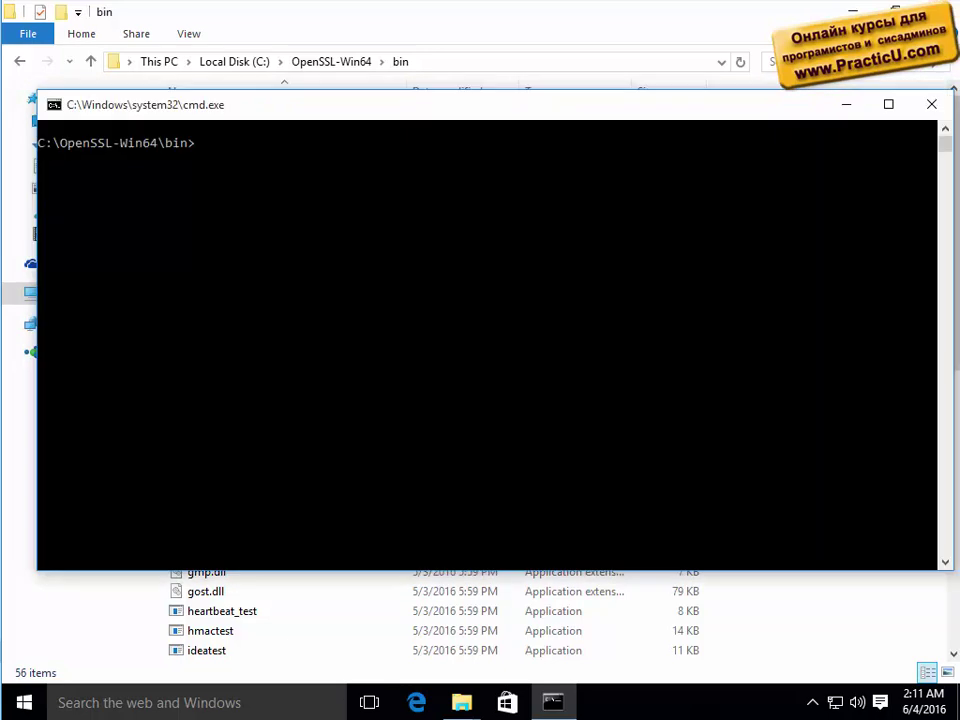
pyautogui.press('super+Home')
pyautogui.moveTo(540, 111); pyautogui.dragTo(534, 89)
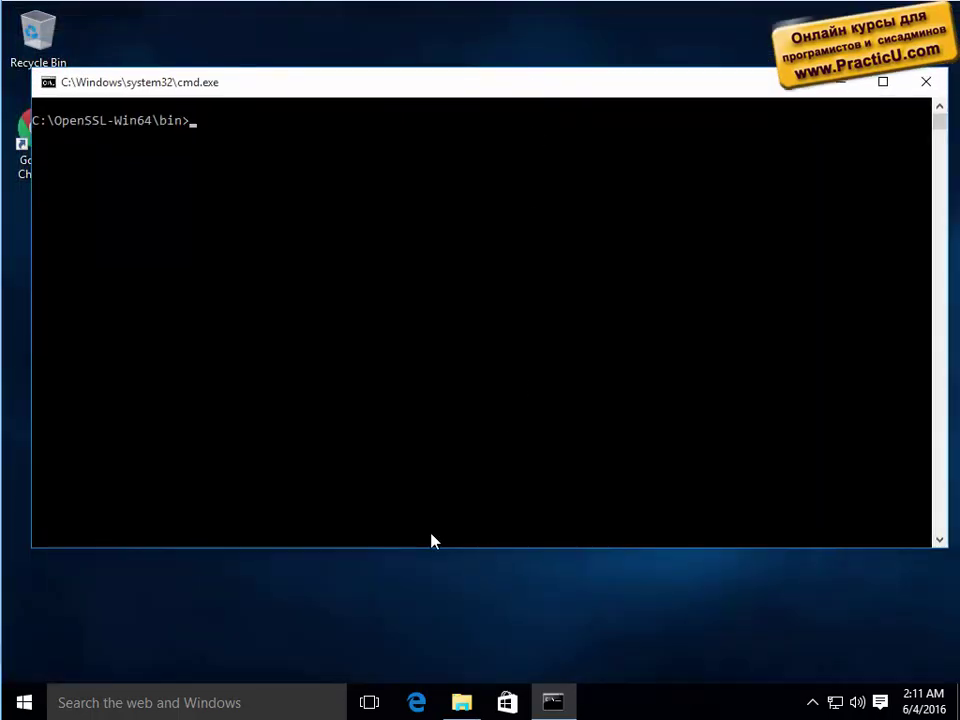
# Run explorer, browse to C:\OpenSSL-Win64\bin, and create a new folder named test.
pyautogui.write('explorer')
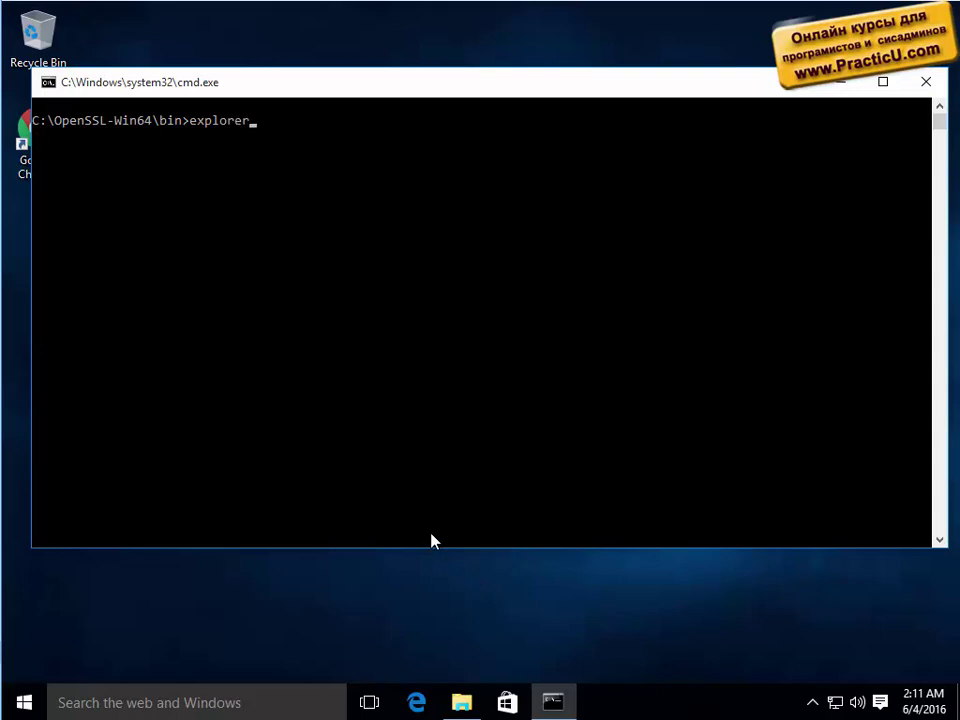
pyautogui.press('Return')
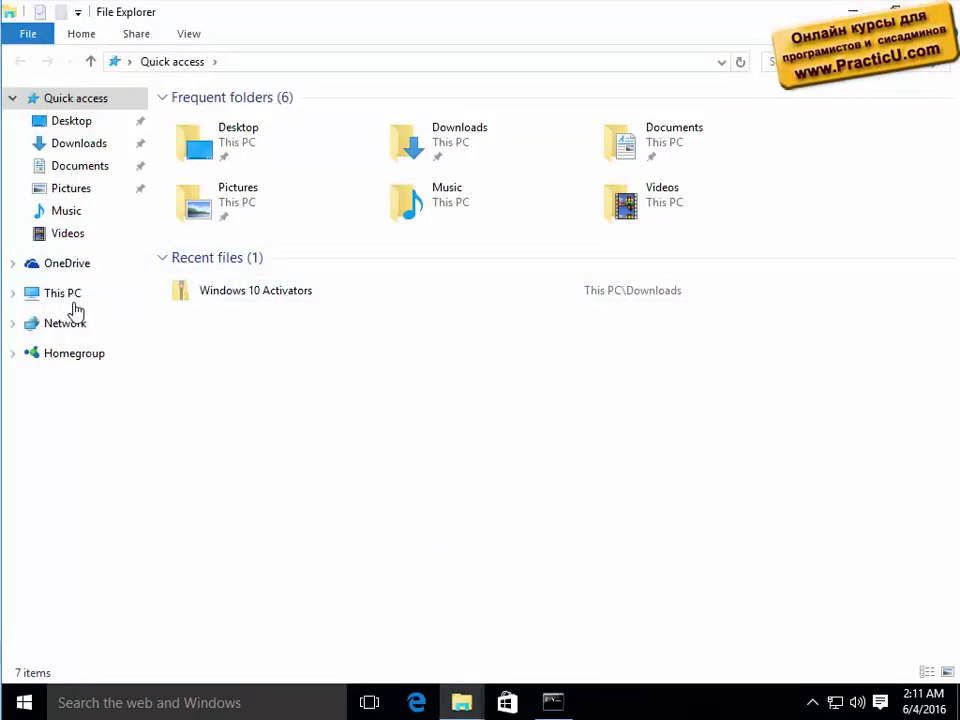
pyautogui.click(72, 296)
pyautogui.doubleClick(317, 266)
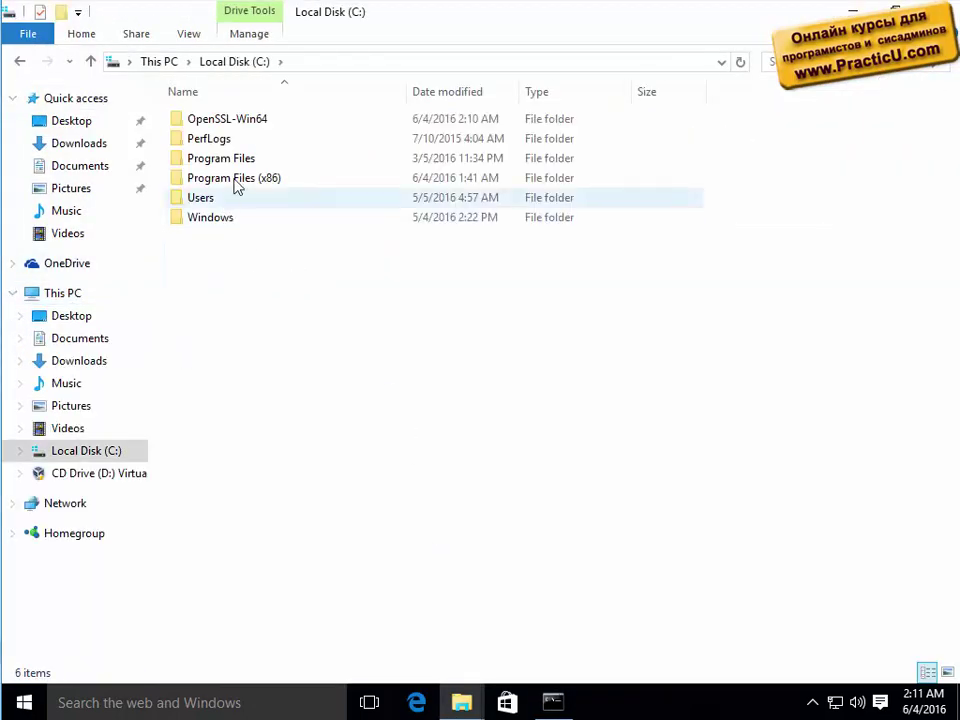
pyautogui.doubleClick(238, 122)
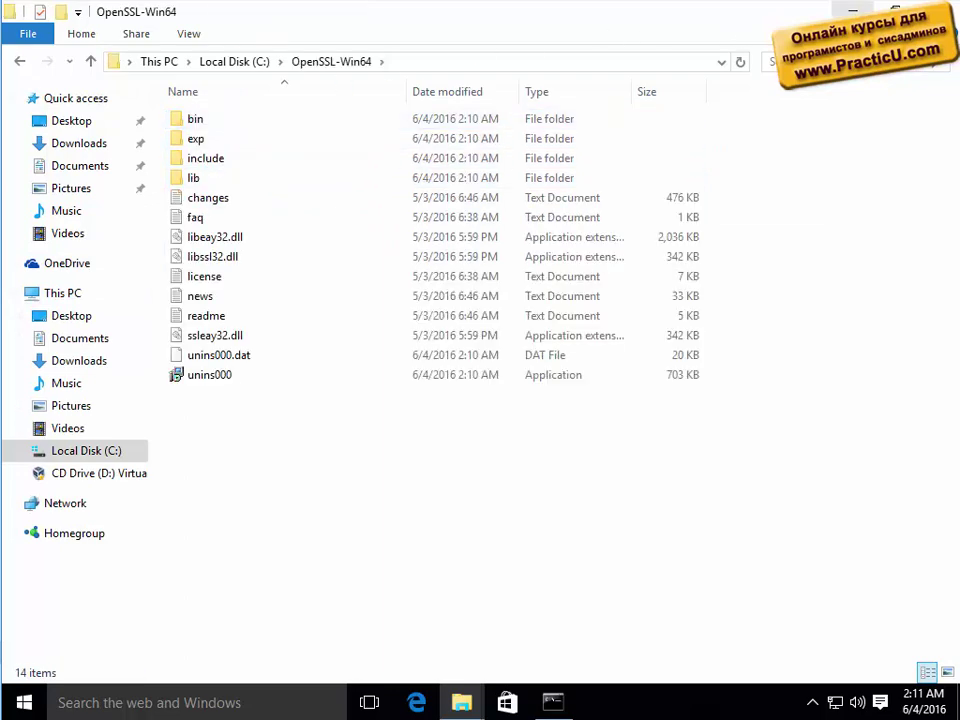
pyautogui.doubleClick(381, 120)
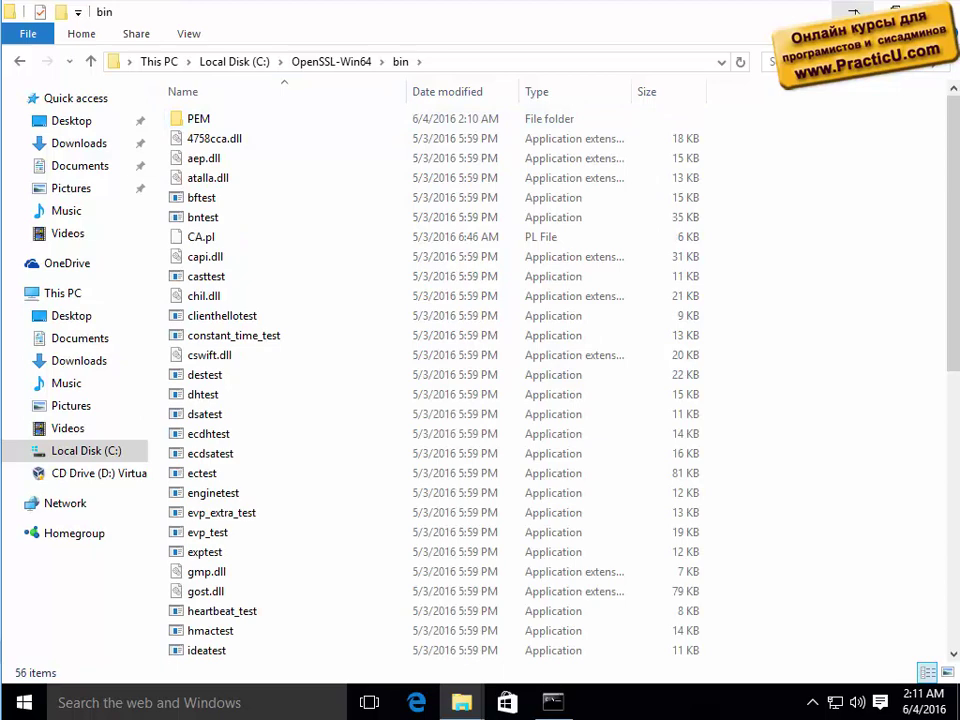
pyautogui.rightClick(767, 356)
pyautogui.moveTo(789, 558)
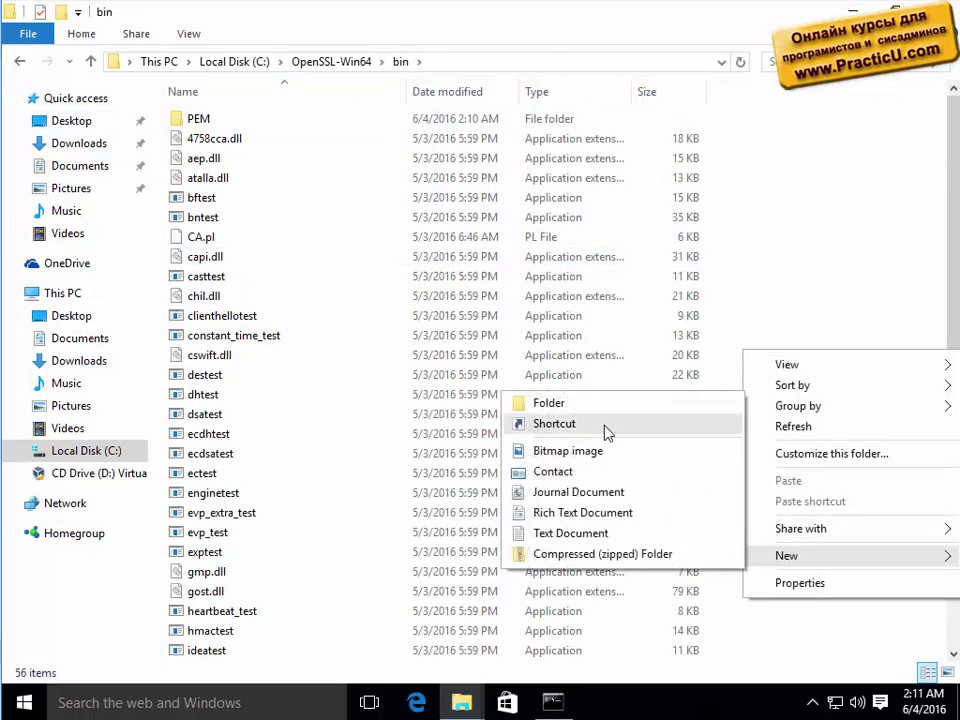
pyautogui.click(596, 412)
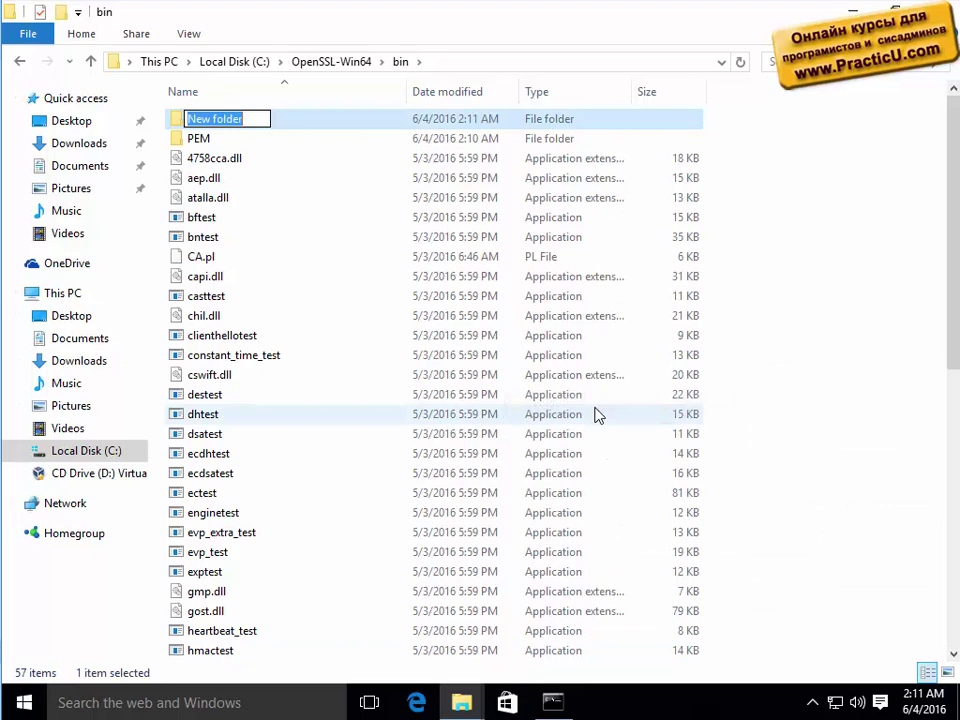
pyautogui.write('test')
pyautogui.press('Return')
pyautogui.press('Return')
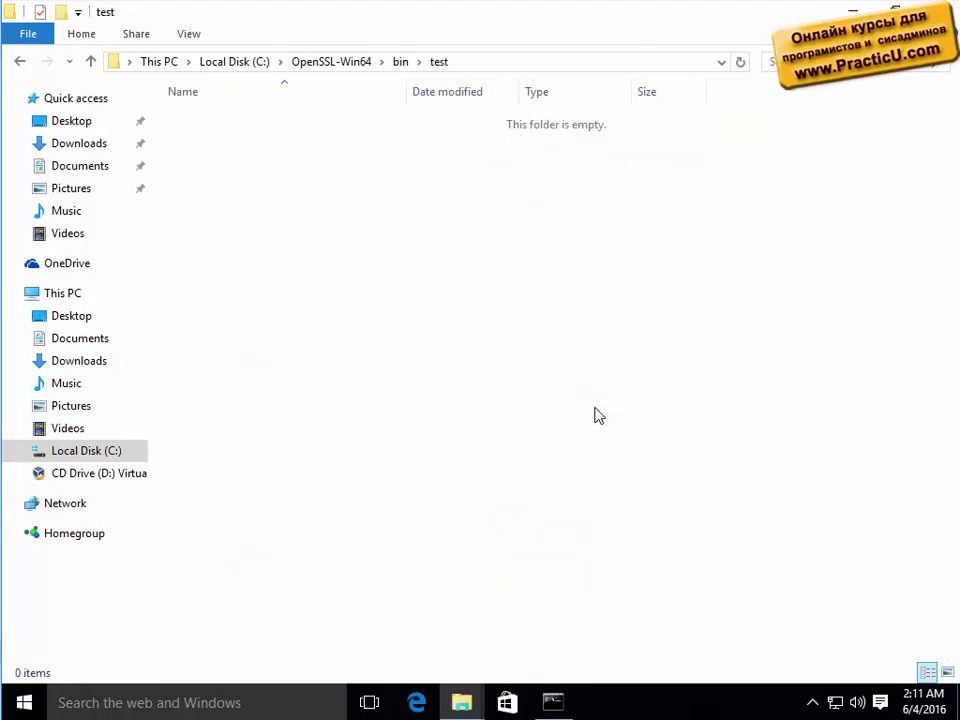
# Close the test folder window and move the console into the test folder and back to bin.
pyautogui.click(937, 12)
pyautogui.click(491, 360)
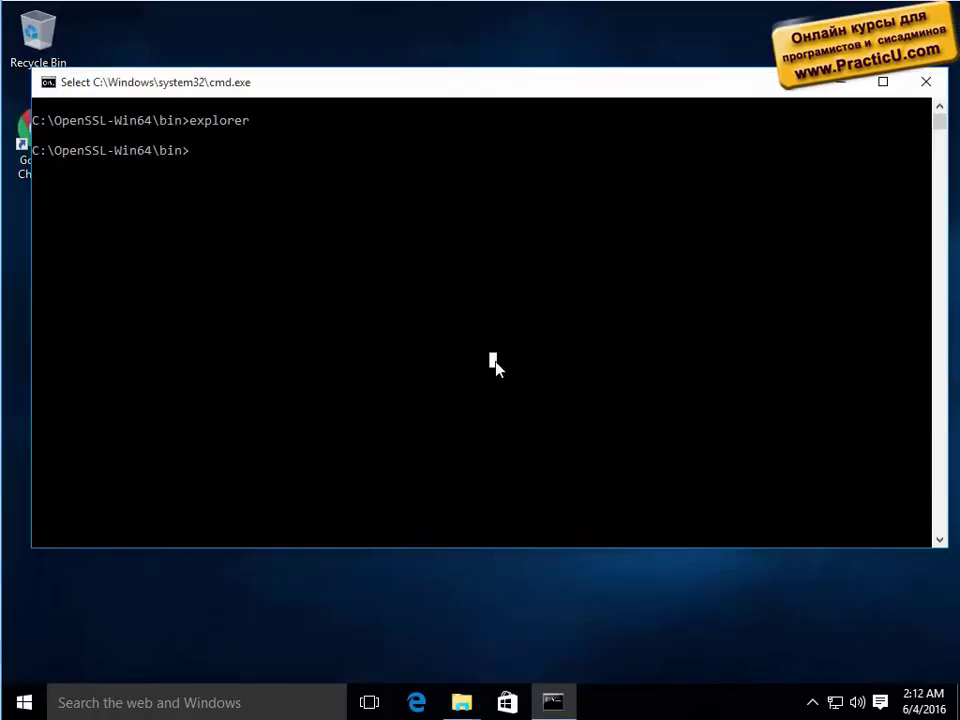
pyautogui.write('cd test')
pyautogui.press('Return')
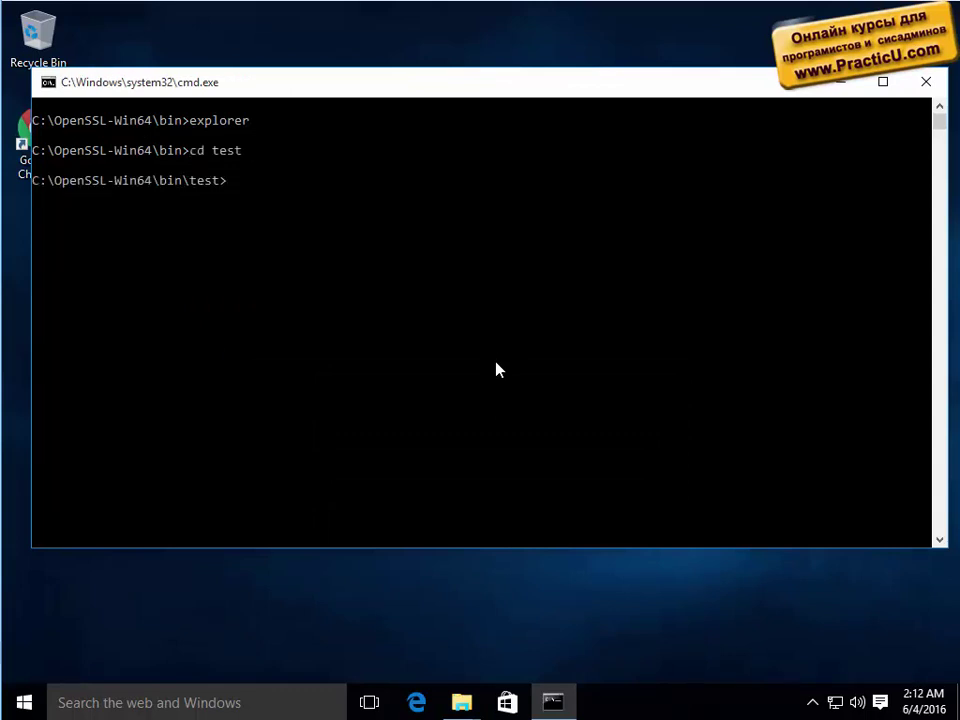
pyautogui.press('Return')
pyautogui.press('Return')
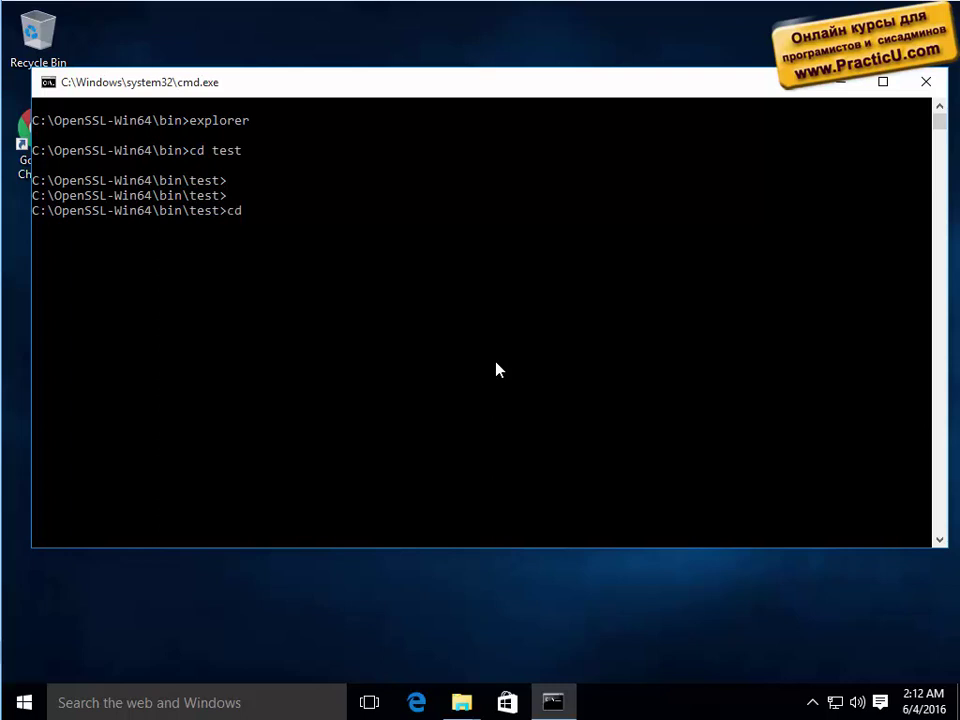
pyautogui.press('Return')
# List openssl.exe in C:\OpenSSL-Win64\bin (499,712 bytes), then start typing openssl.exe at the prompt.
pyautogui.write('dir ')
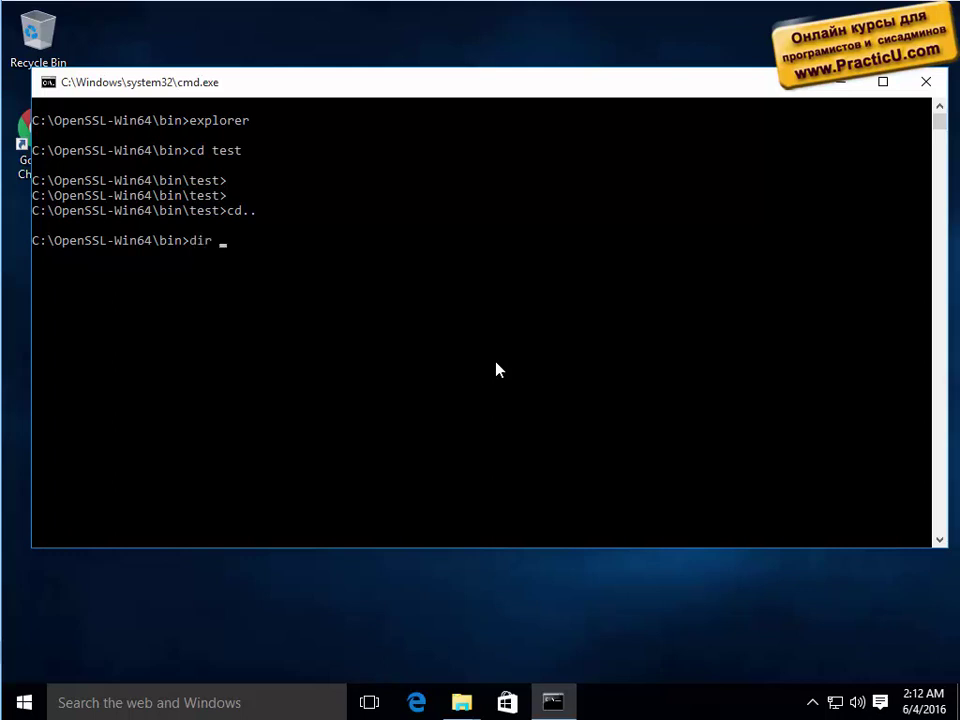
pyautogui.write('open')
pyautogui.press('BackSpace')
pyautogui.press('BackSpace')
pyautogui.press('Tab')
pyautogui.press('Tab')
pyautogui.press('Return')
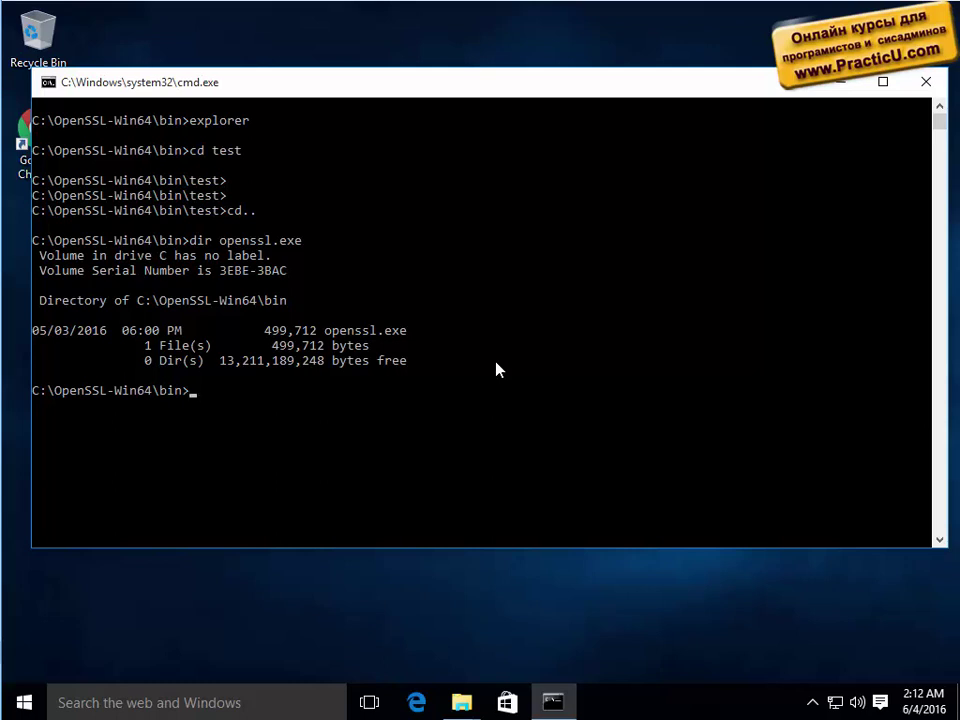
pyautogui.write('s')
pyautogui.press('Tab')
pyautogui.press('Tab')
# Run openssl.exe /? in a maximized console and highlight command names like md5, x509 and genpkey.
pyautogui.write('/?')
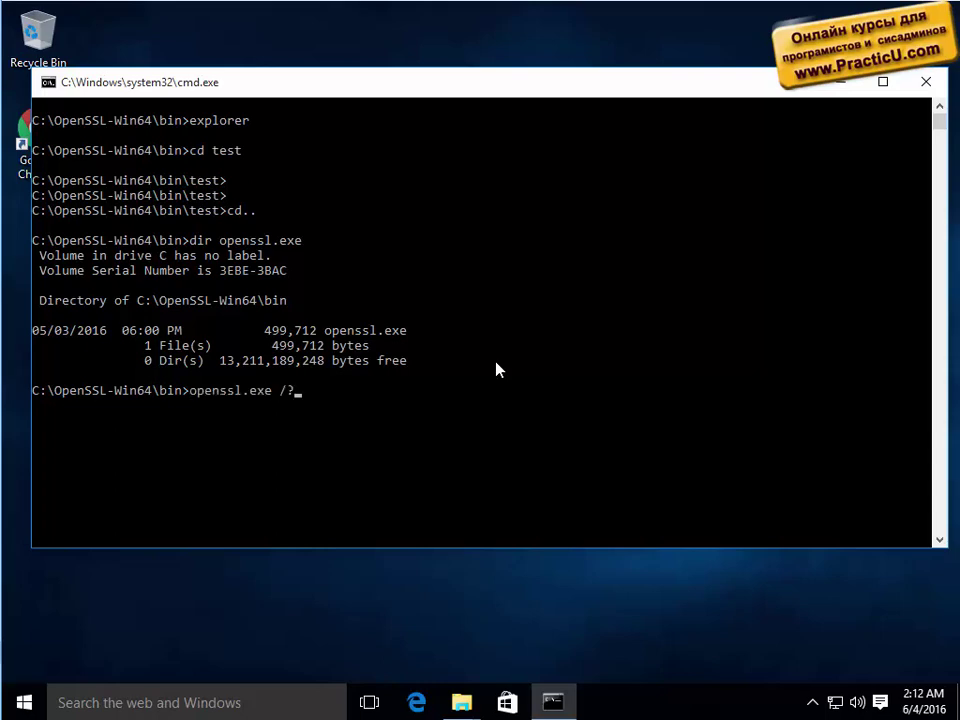
pyautogui.press('Return')
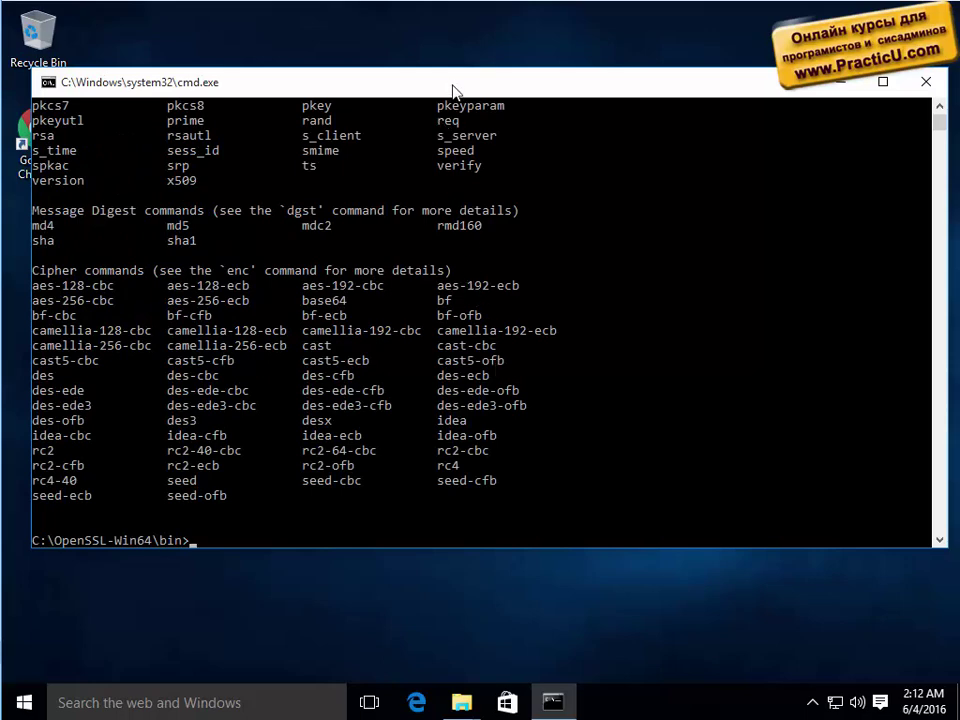
pyautogui.doubleClick(450, 88)
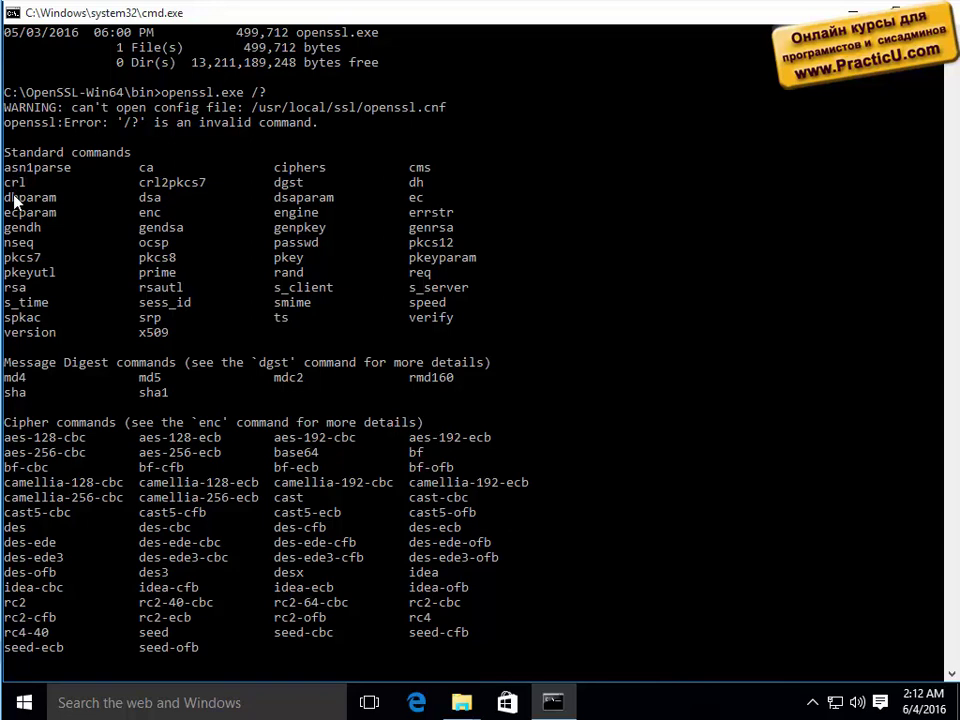
pyautogui.doubleClick(150, 378)
pyautogui.doubleClick(152, 333)
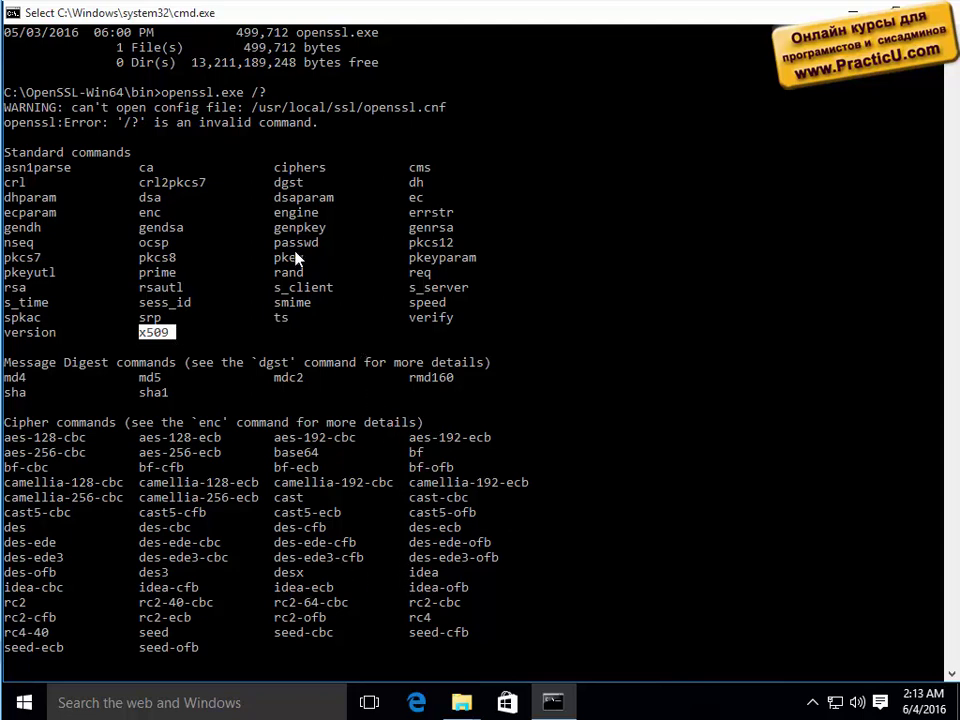
pyautogui.moveTo(275, 228); pyautogui.dragTo(305, 235)
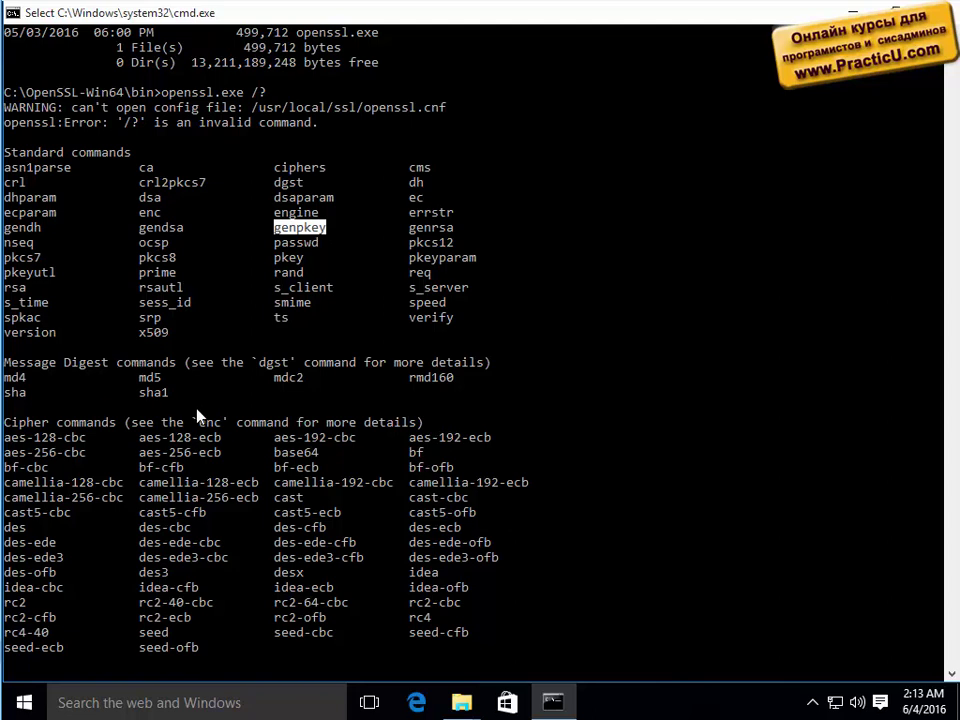
pyautogui.press('Return')
pyautogui.press('Return')
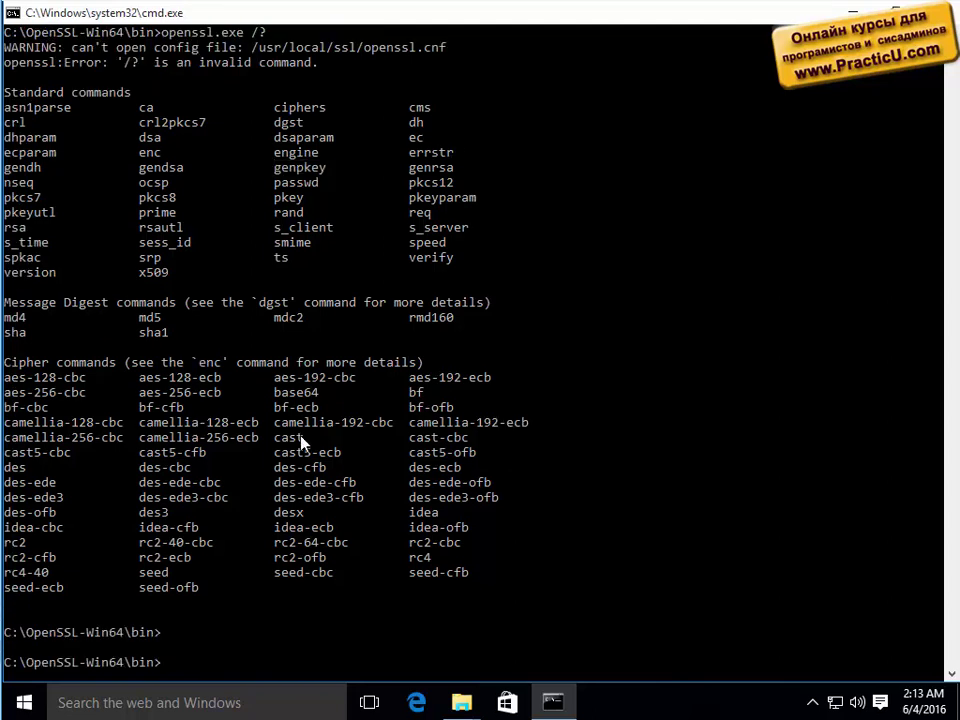
# Recall the help command, drop the /?, and try then erase req.
pyautogui.press('Up')
pyautogui.press('BackSpace')
pyautogui.write('req')
pyautogui.press('BackSpace')
pyautogui.press('BackSpace')
pyautogui.press('BackSpace')
# Run openssl.exe -new /? to query help for the -new option.
pyautogui.write('-new')
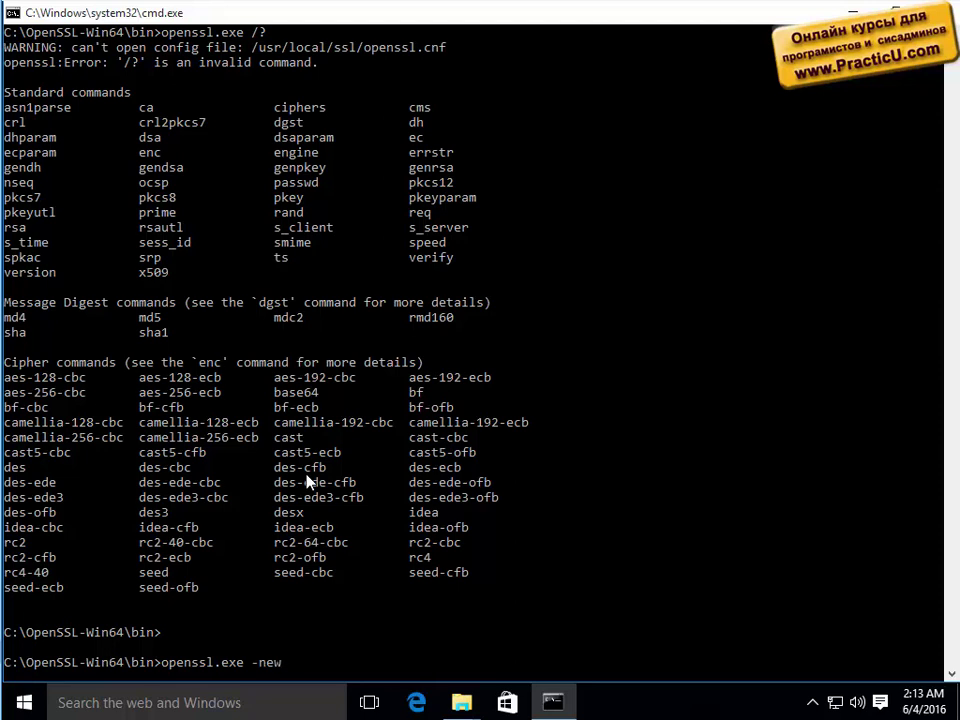
pyautogui.write('  /?')
pyautogui.click(488, 380)
pyautogui.press('Escape')
pyautogui.press('Return')
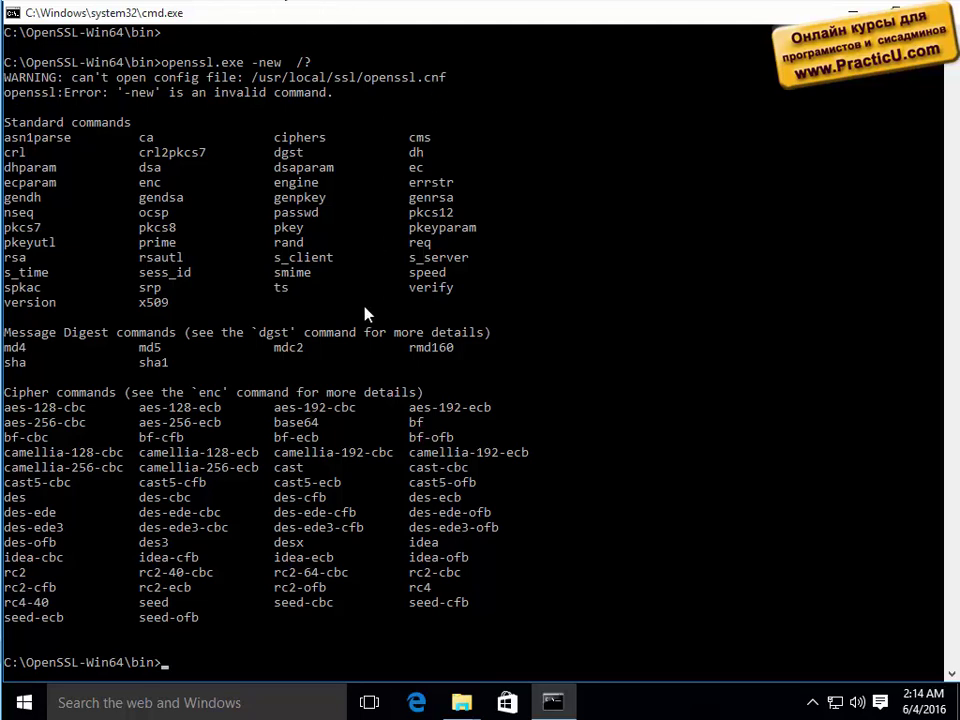
# Run openssl.exe -new -x509 -days 365 -extension v3_ca -keyout ca_key_private.pem -out ca_cert.pem.
pyautogui.press('Up')
pyautogui.press('BackSpace')
pyautogui.press('BackSpace')
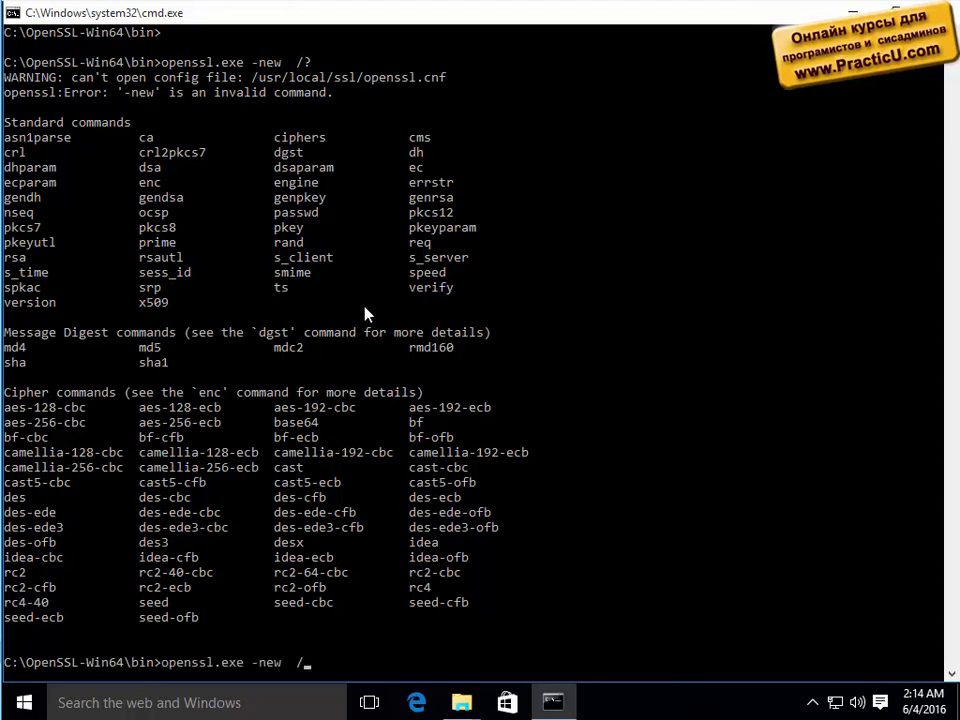
pyautogui.write('-x509 -days 365')
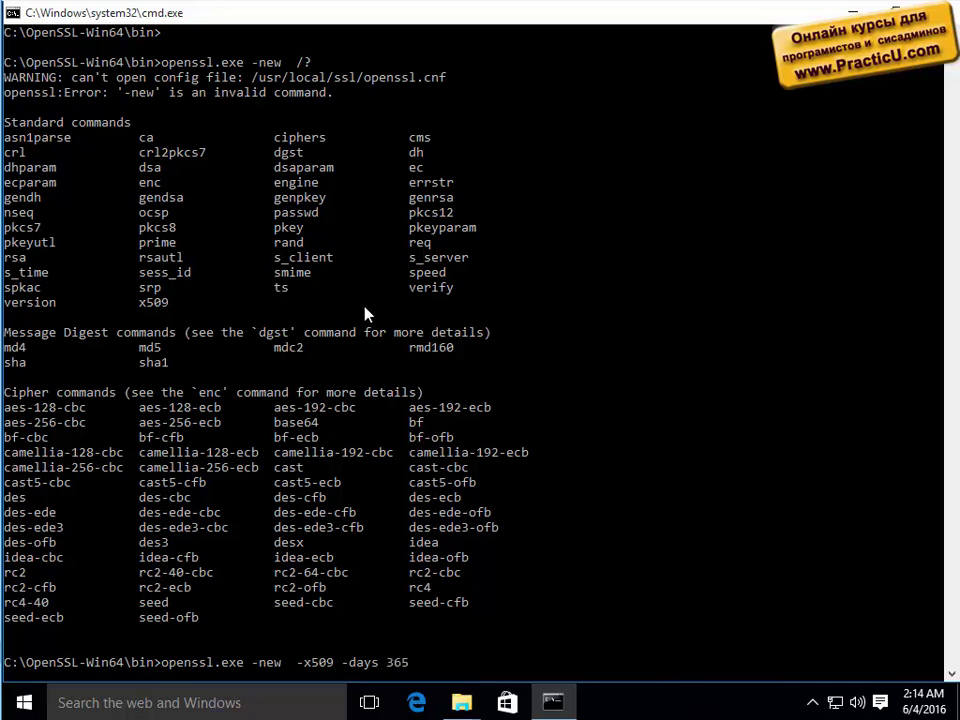
pyautogui.write(' -extension v3_ca')
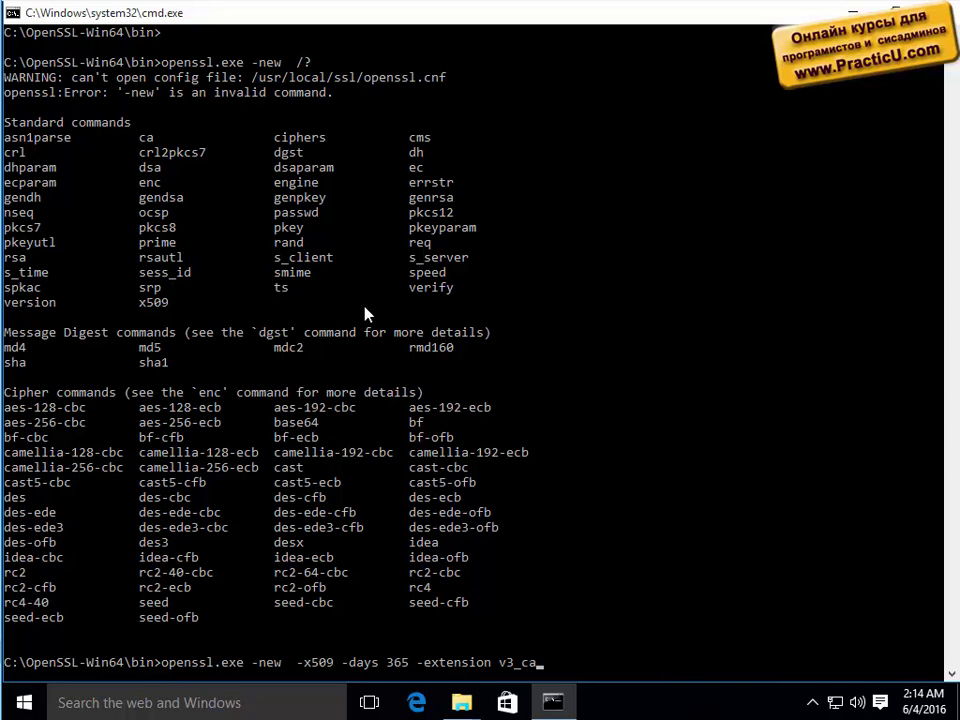
pyautogui.write(' -keyout')
pyautogui.write('ca_key_pri')
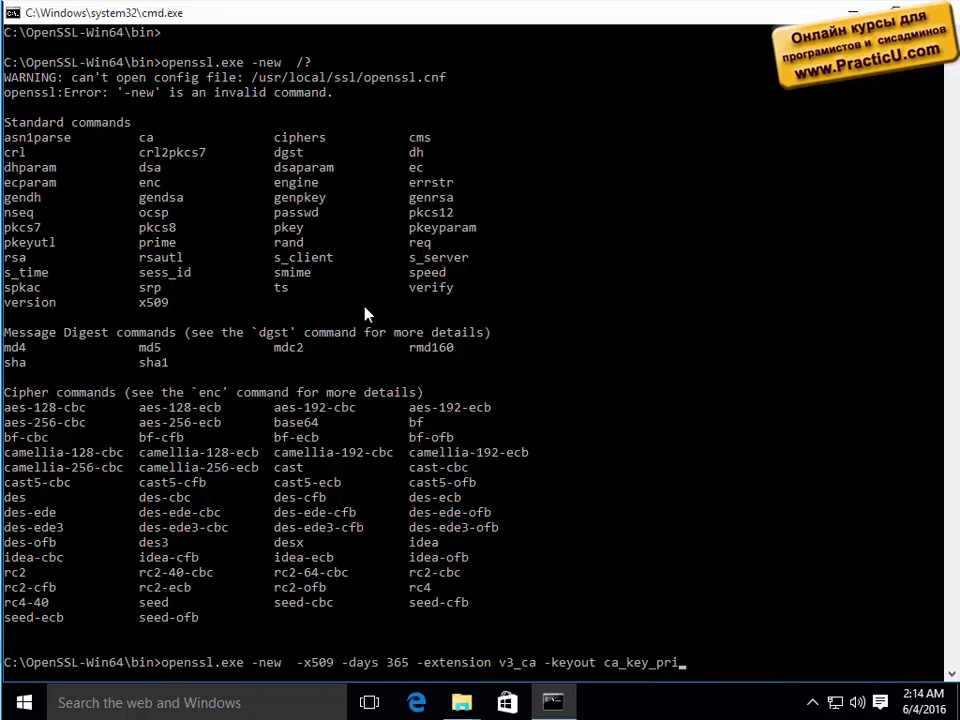
pyautogui.write('vate.pem')
pyautogui.write('-out ca')
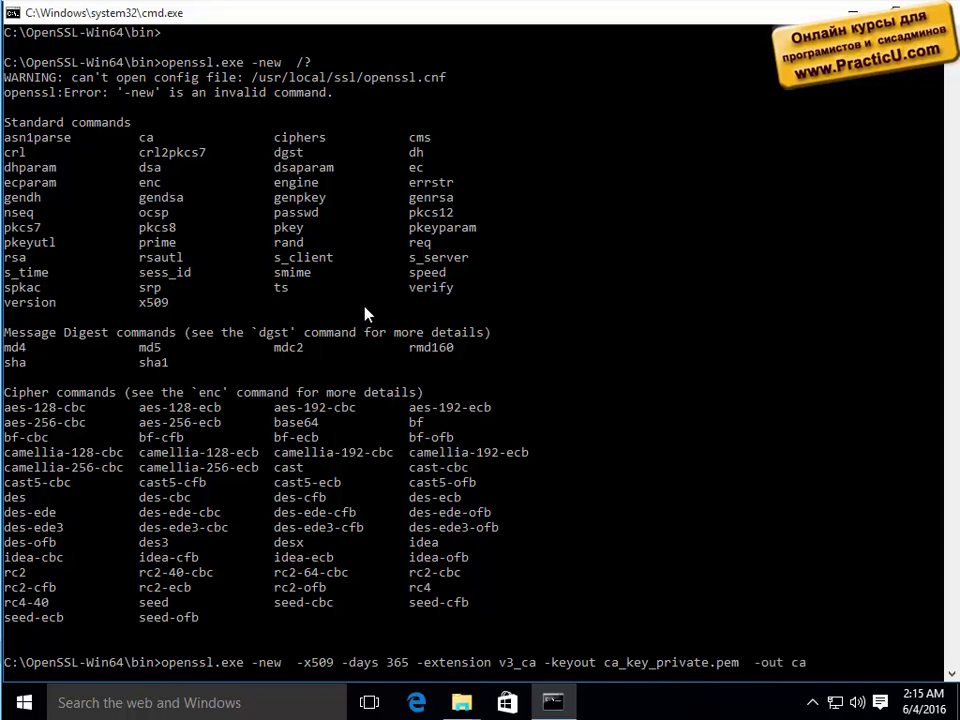
pyautogui.write('_cert.pem')
pyautogui.press('BackSpace')
pyautogui.press('BackSpace')
pyautogui.press('BackSpace')
pyautogui.write('ce')
pyautogui.press('BackSpace')
pyautogui.press('BackSpace')
pyautogui.press('BackSpace')
pyautogui.write('pem')
pyautogui.press('Return')
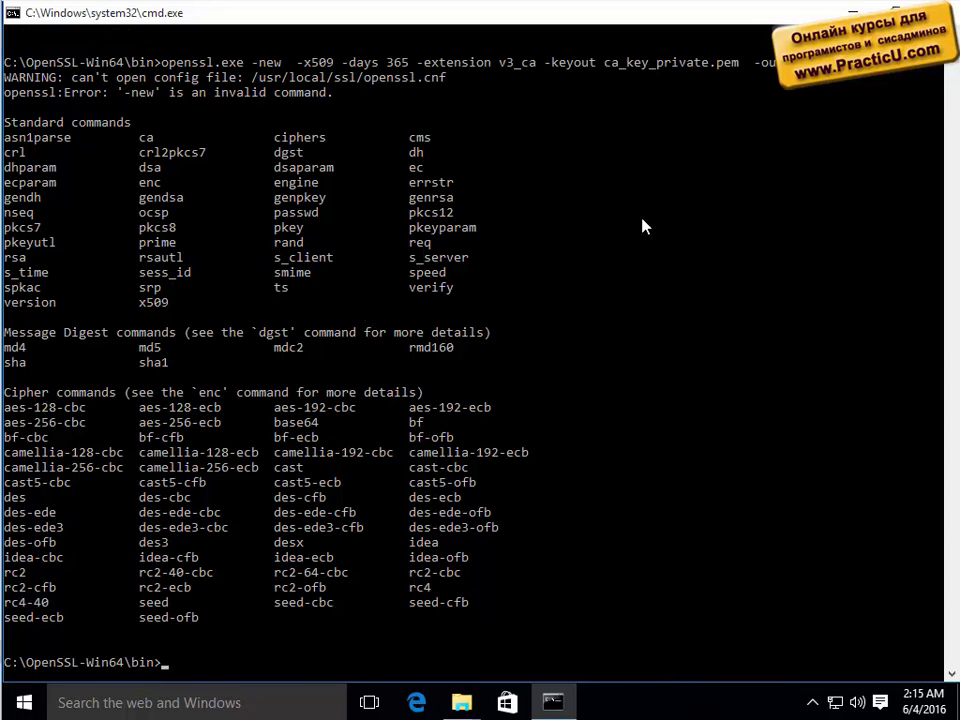
# Copy the openssl command line and open an administrator Command Prompt.
pyautogui.moveTo(72, 78); pyautogui.dragTo(467, 78)
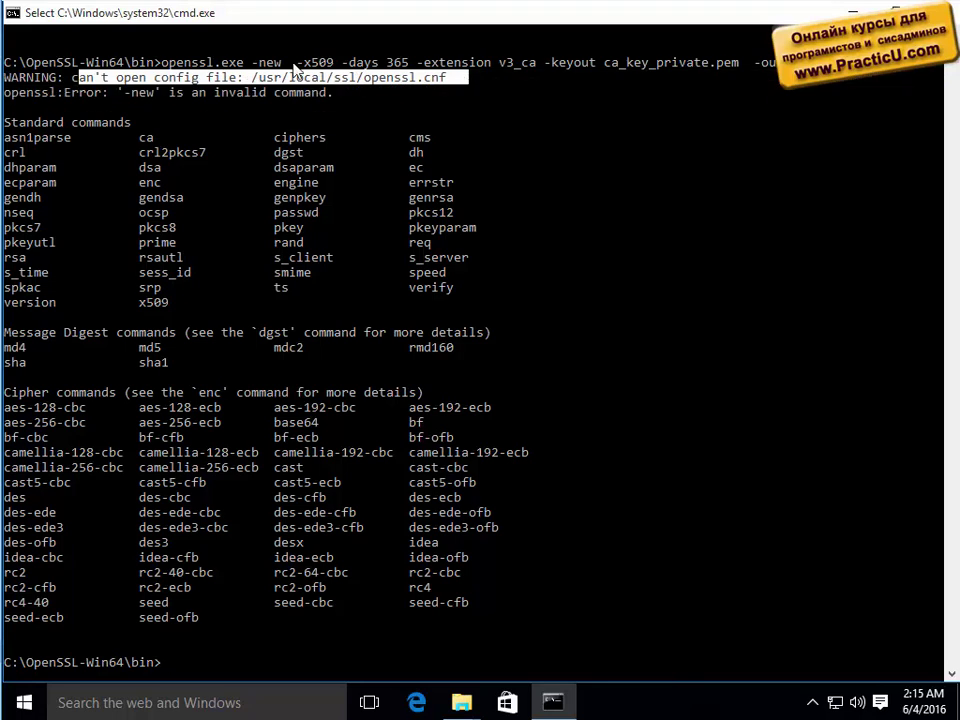
pyautogui.moveTo(163, 62); pyautogui.dragTo(880, 70)
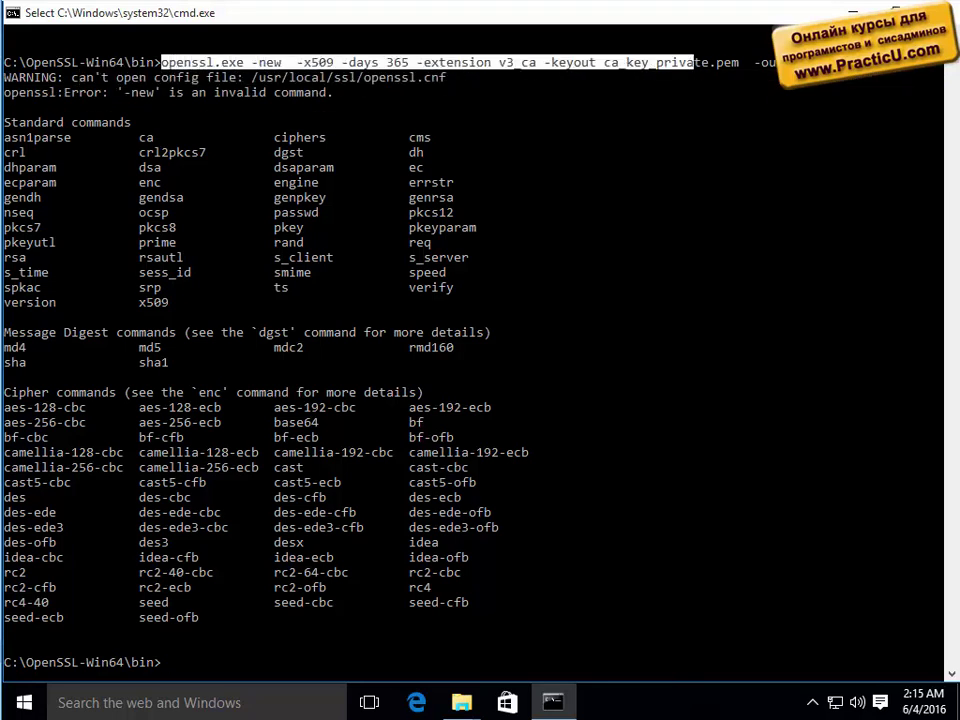
pyautogui.rightClick(880, 77)
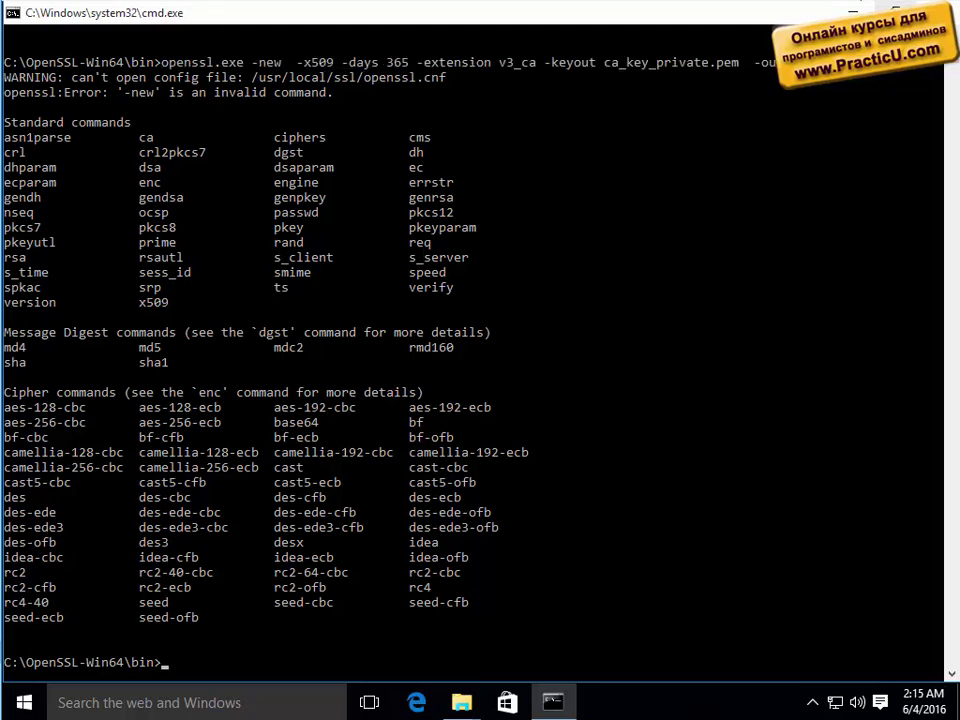
pyautogui.rightClick(24, 703)
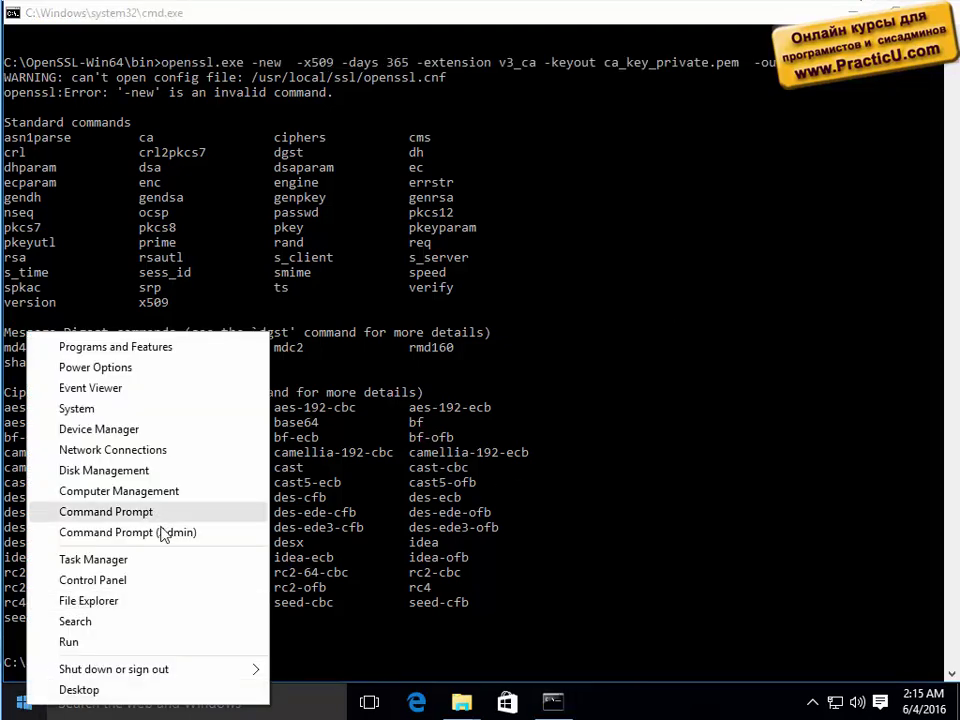
pyautogui.click(180, 533)
pyautogui.click(564, 381)
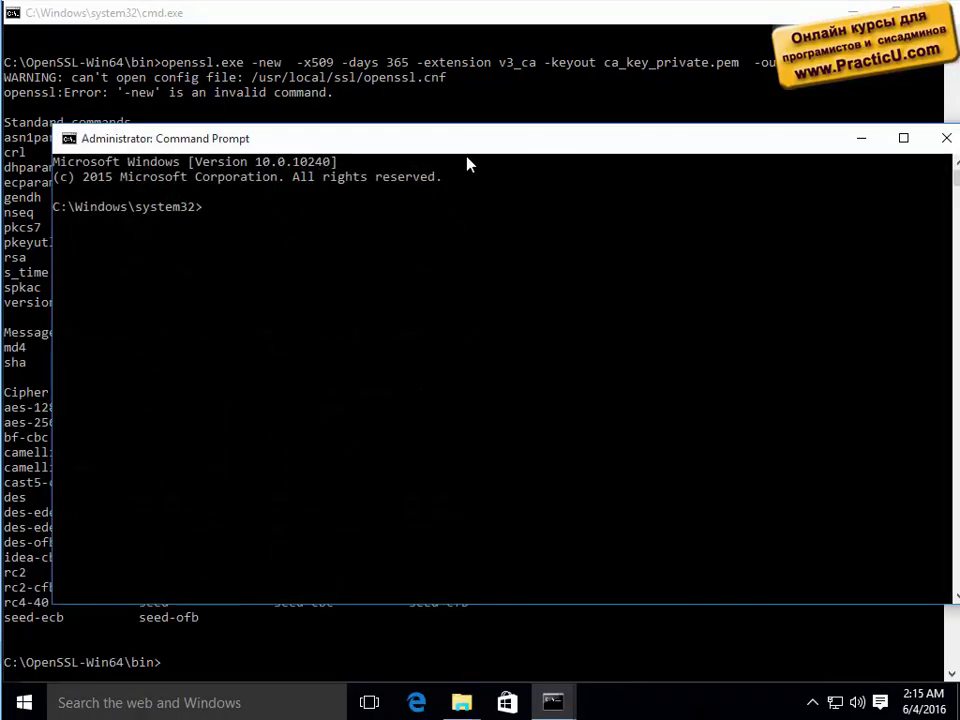
pyautogui.moveTo(465, 140); pyautogui.dragTo(572, 184)
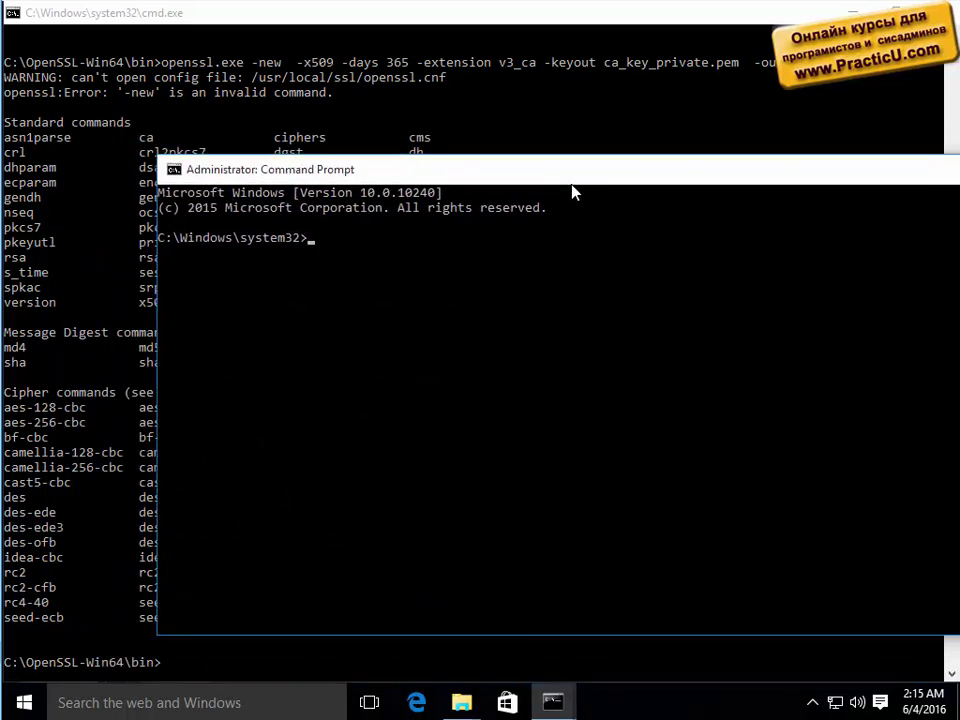
# Change to C:\OpenSSL-Win64\bin and run the pasted openssl command in the admin prompt.
pyautogui.write('cd\\')
pyautogui.press('Return')
pyautogui.write('cd OpenSSL-Win64')
pyautogui.press('Return')
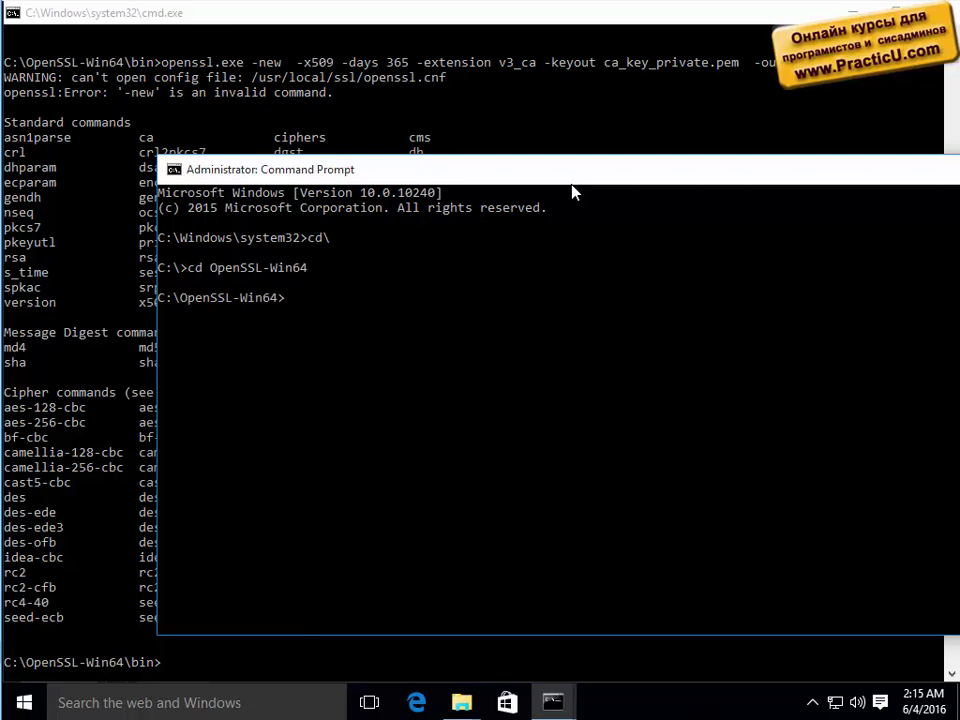
pyautogui.write('cd bin')
pyautogui.press('Return')
pyautogui.hotkey('ctrl', 'v')
pyautogui.press('Return')
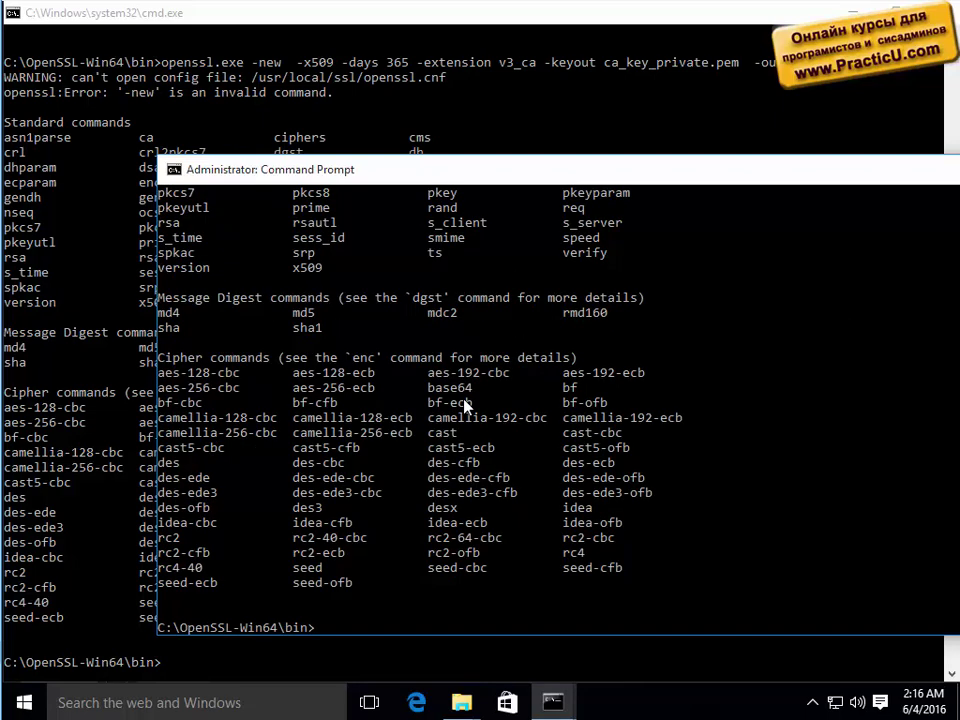
pyautogui.scroll(5, 495, 400)
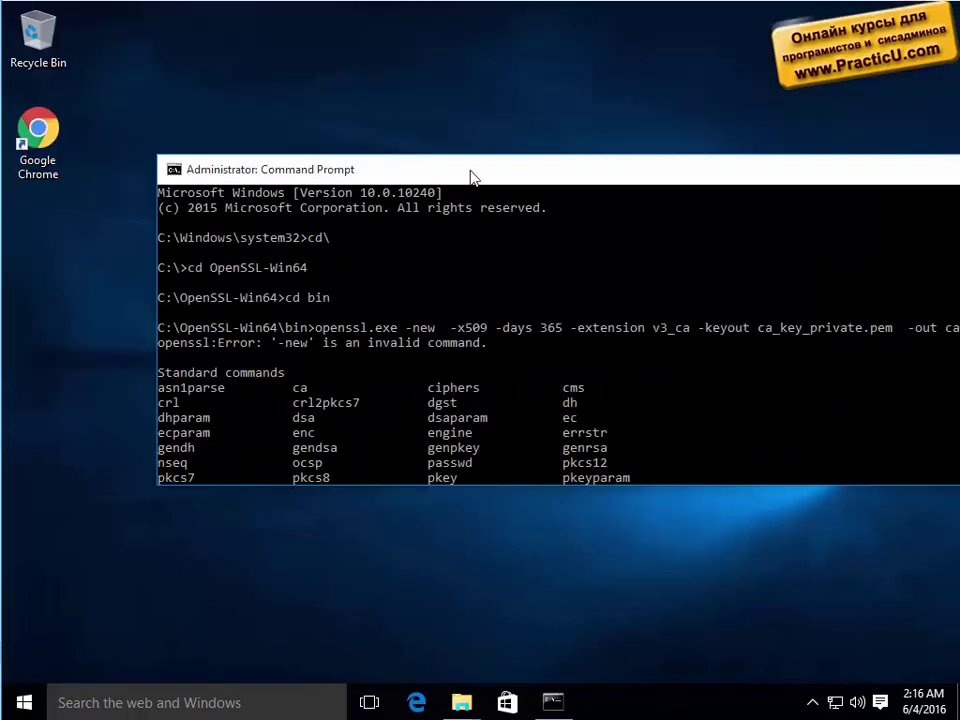
# Maximize the administrator console to view the output, then close it.
pyautogui.doubleClick(470, 176)
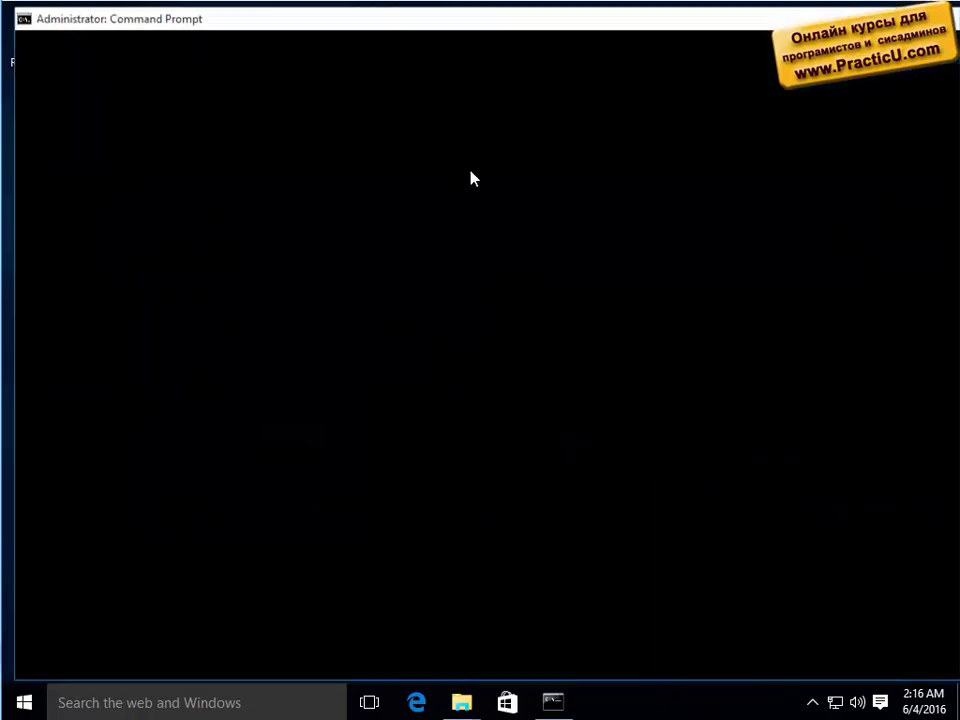
pyautogui.click(463, 397)
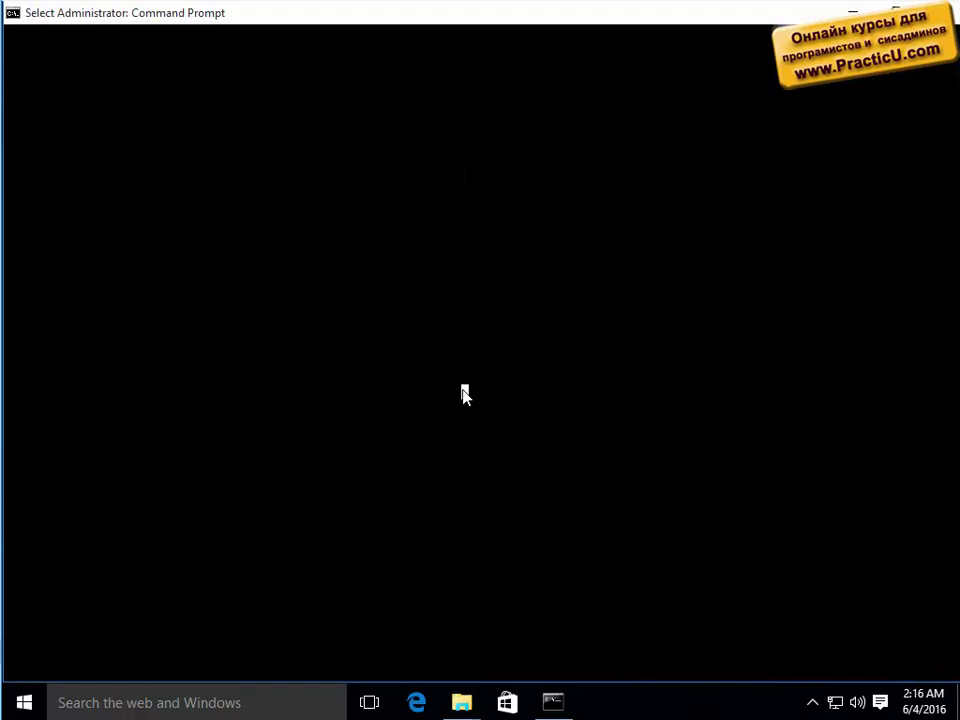
pyautogui.press('Escape')
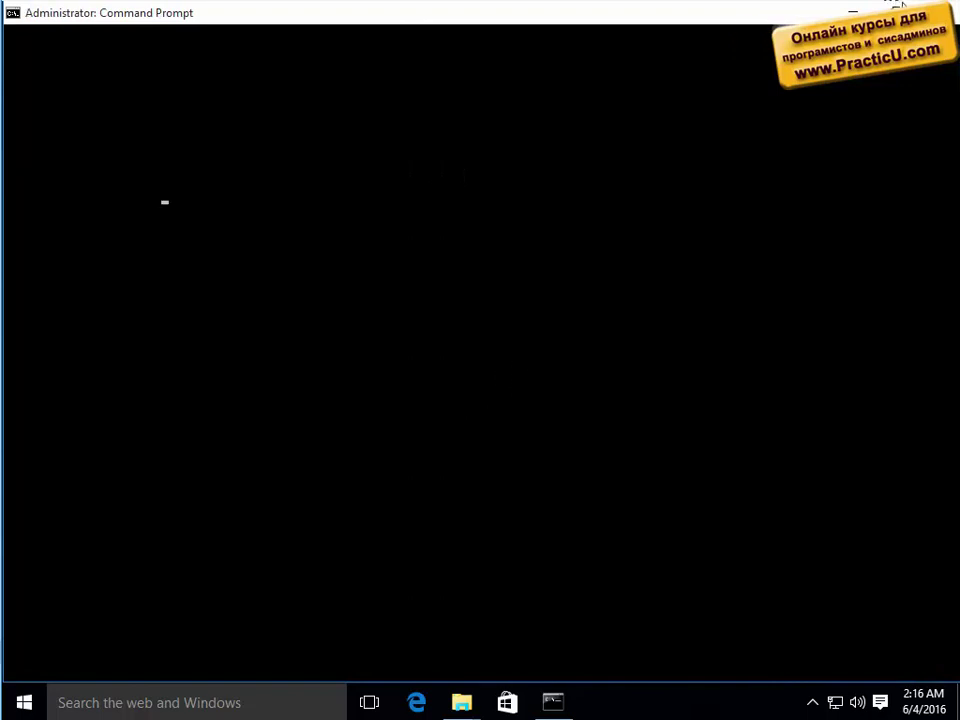
pyautogui.hotkey('alt', 'F4')
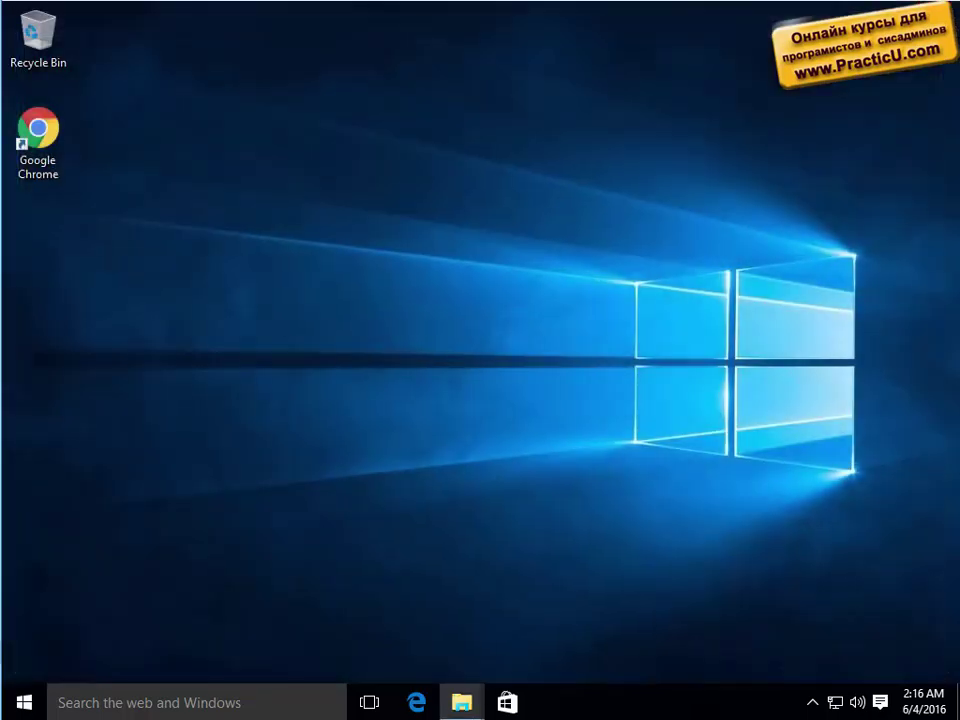
# Open a new maximized administrator Command Prompt at the root of drive C.
pyautogui.rightClick(22, 709)
pyautogui.click(154, 538)
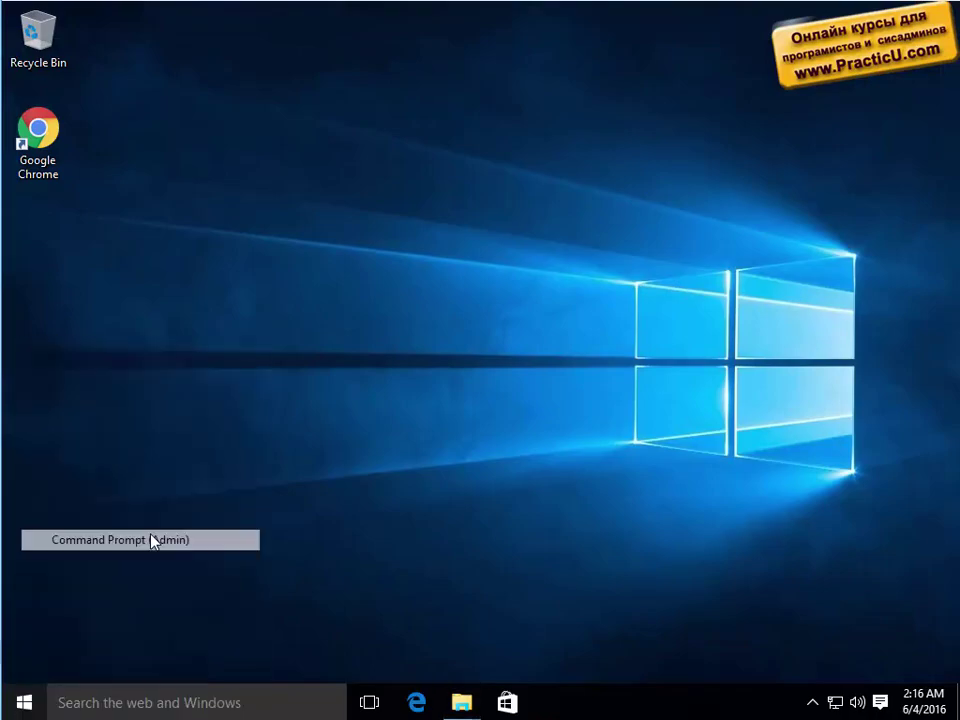
pyautogui.click(565, 382)
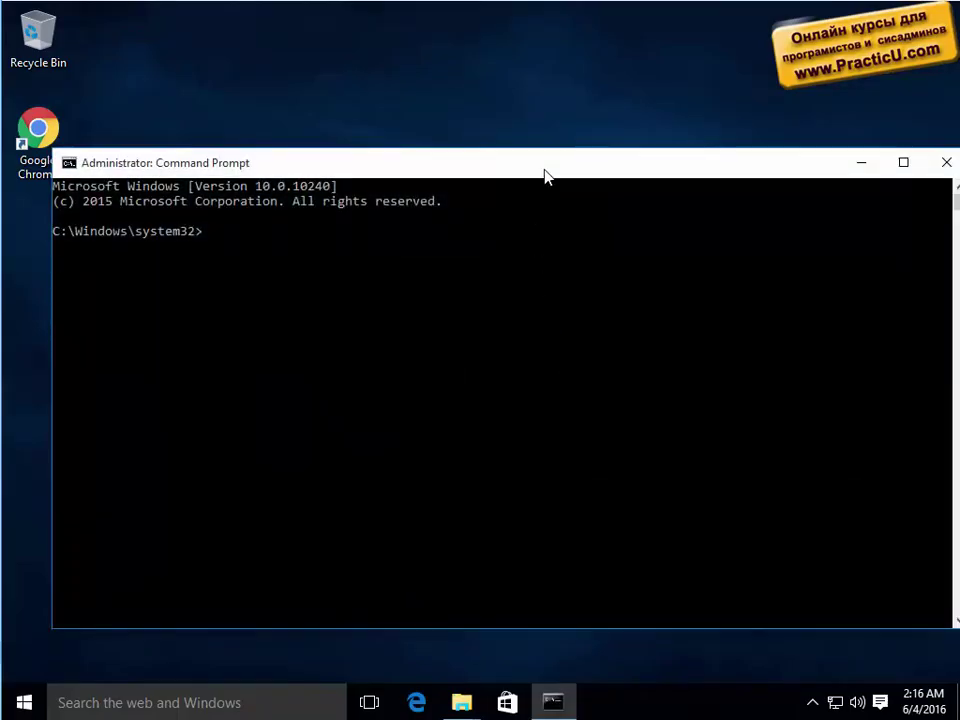
pyautogui.doubleClick(544, 169)
pyautogui.write('cd\\')
pyautogui.press('Return')
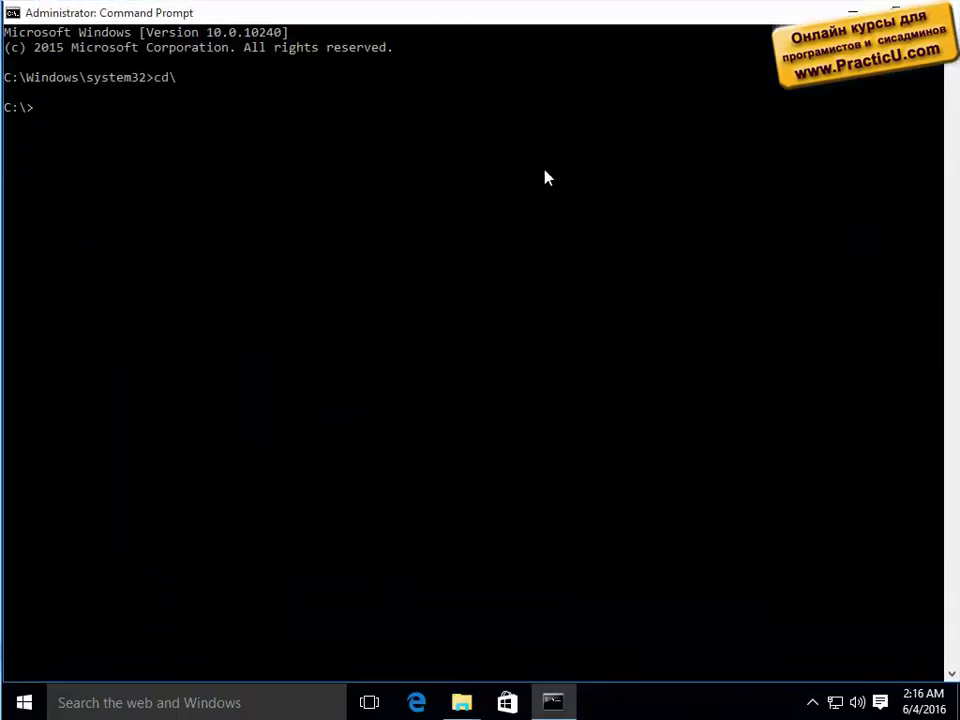
# Enter OpenSSL-Win64, list it with dir, move into bin, and clear the screen with cls.
pyautogui.write('cd op')
pyautogui.press('Tab')
pyautogui.press('Return')
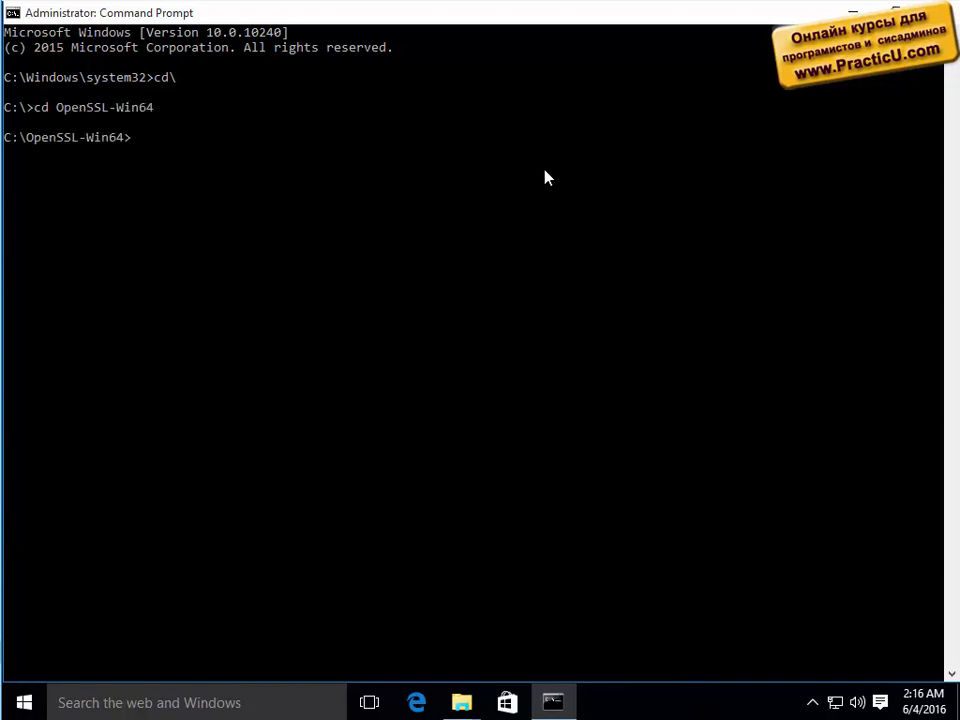
pyautogui.write('dir')
pyautogui.press('Return')
pyautogui.write('cd ')
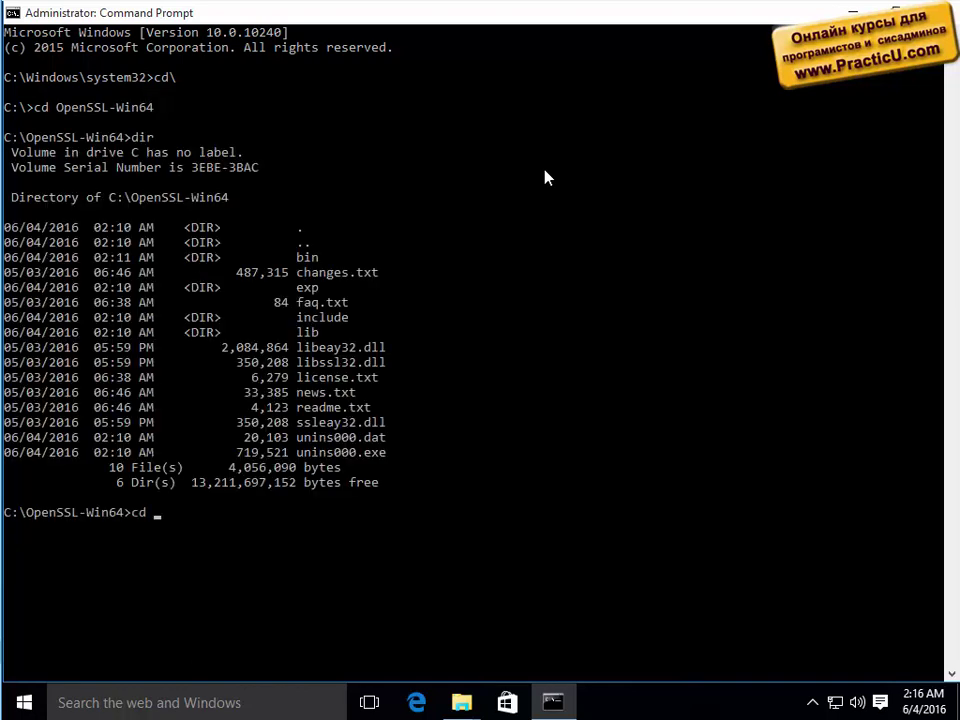
pyautogui.write('bin')
pyautogui.press('Return')
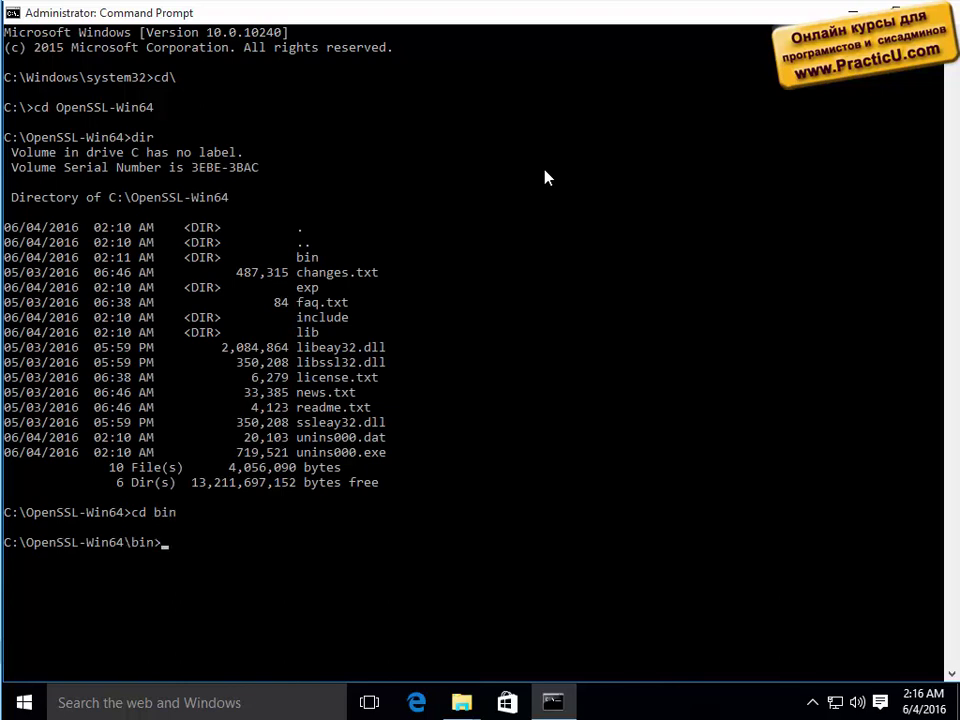
pyautogui.write('cls')
pyautogui.press('Return')
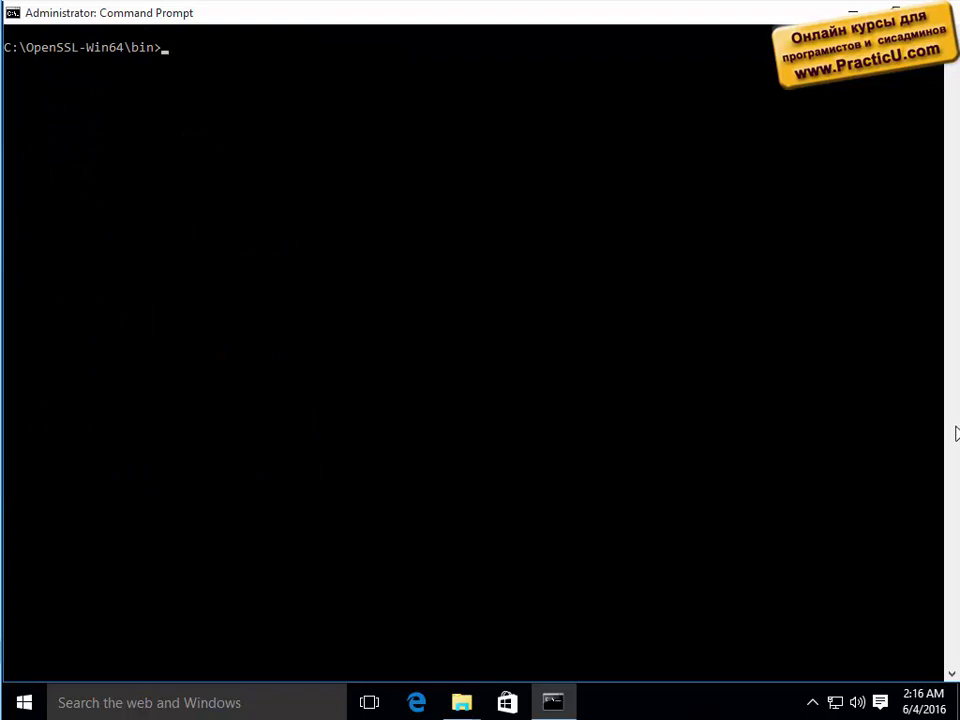
# Run the pasted openssl req -new -x509 -days 365 -extensions v3_ca command, hit the short-pass-phrase error, and recall it.
pyautogui.write('openssl req -new -x509 -days 365 -extensions v3_ca  -keyout ca_key_private.pem -out ca_cert.pem')
pyautogui.press('Return')
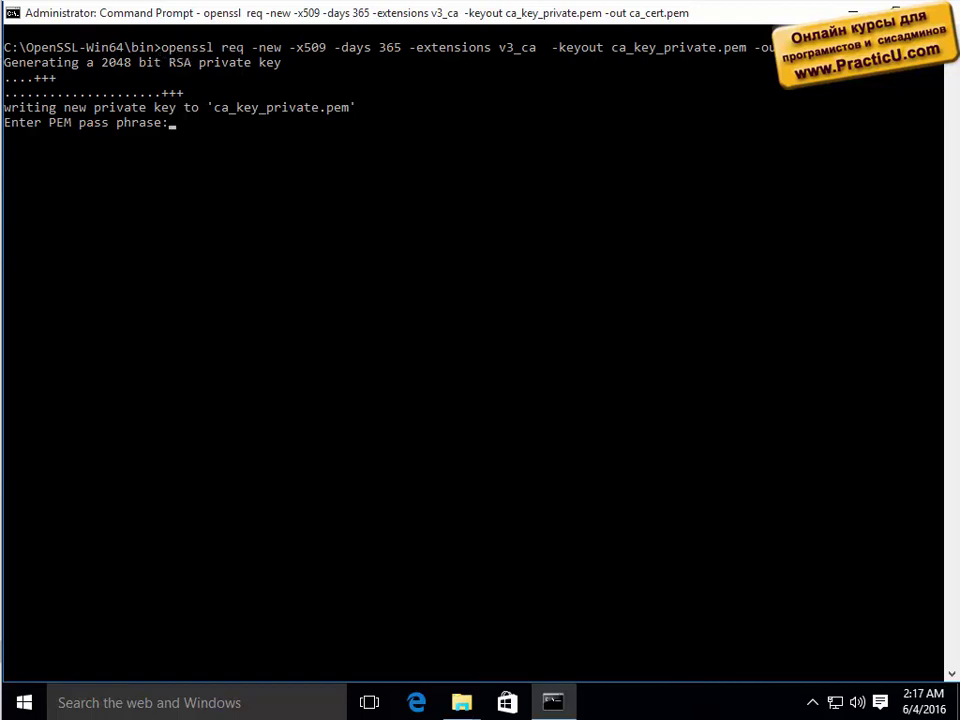
pyautogui.click(597, 196)
pyautogui.press('Escape')
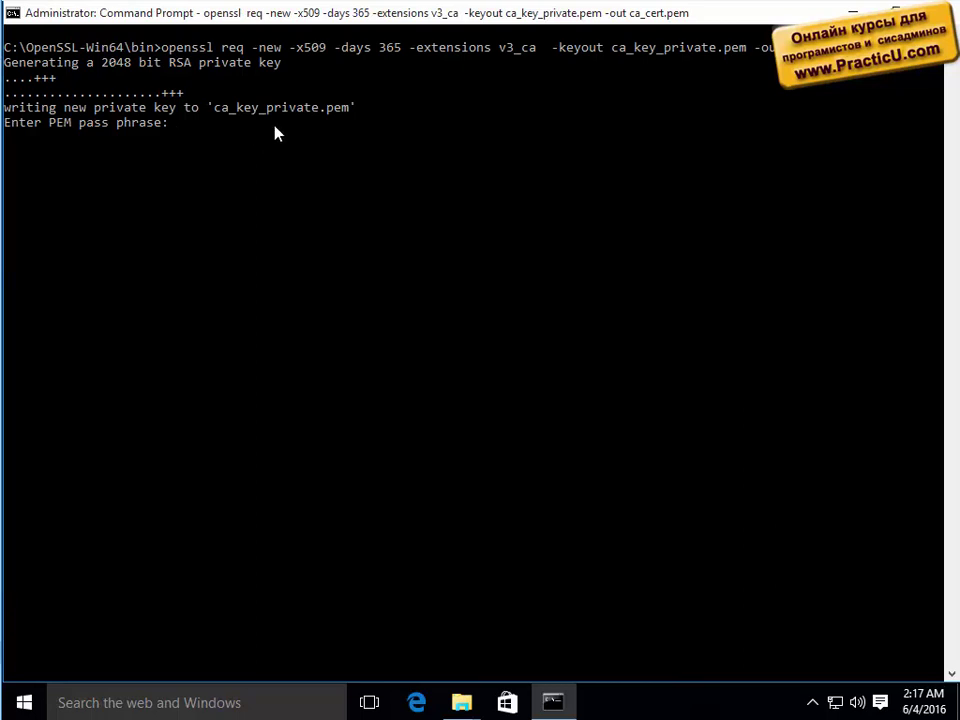
pyautogui.click(268, 199)
pyautogui.press('Escape')
pyautogui.press('Return')
pyautogui.press('Return')
pyautogui.press('Up')
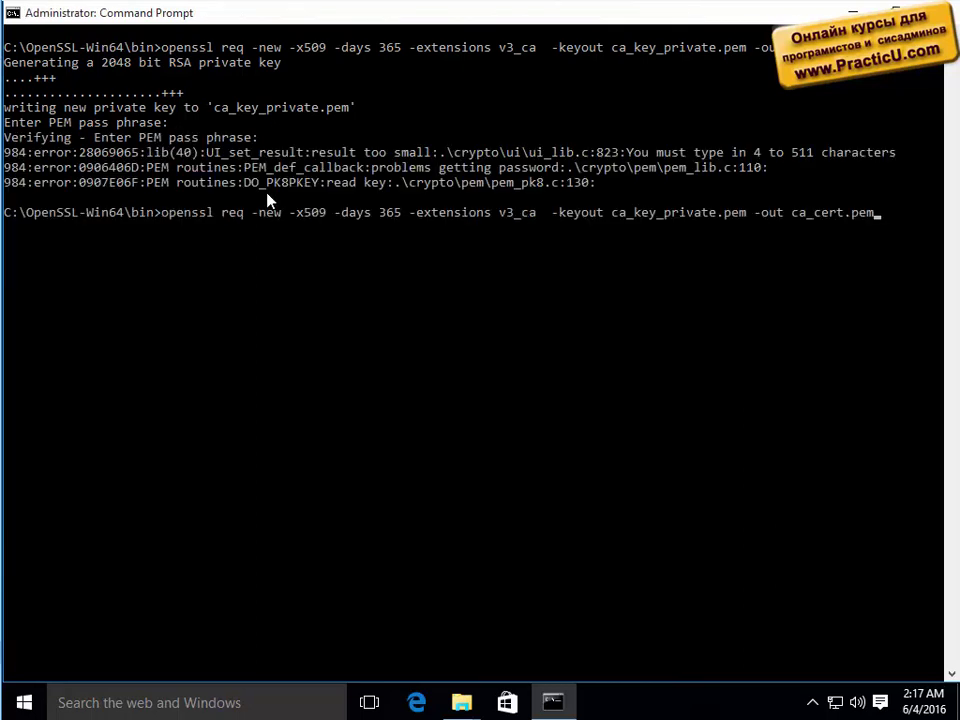
pyautogui.hotkey('ctrl', 'Left')
# Prefix both output files with .\test\ and refresh the test folder to confirm it is empty.
pyautogui.write('.')
pyautogui.write('test\\')
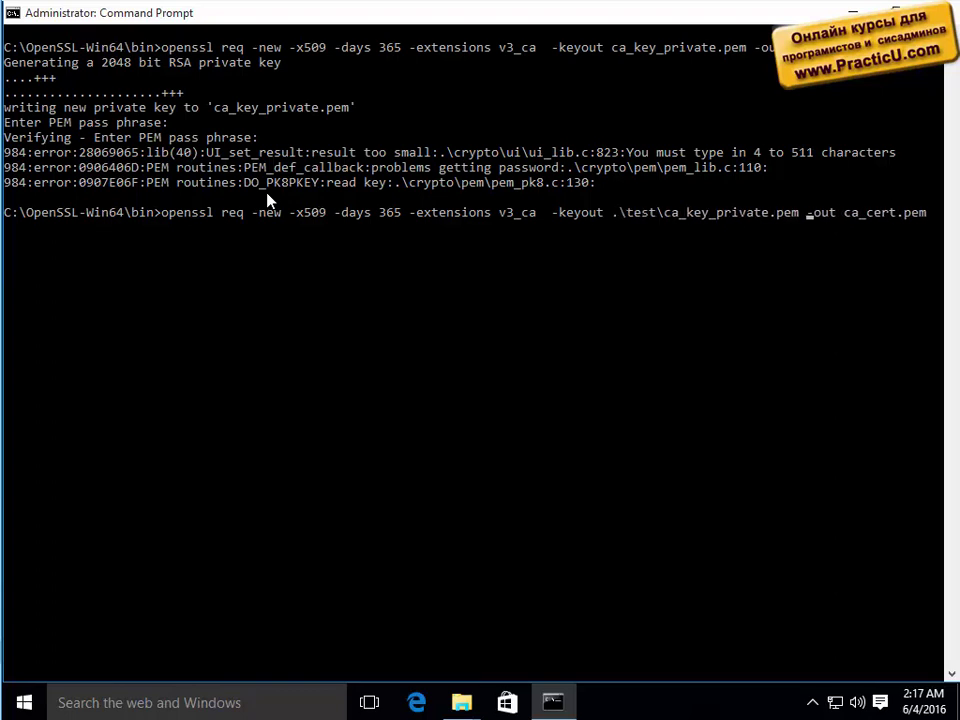
pyautogui.write('.\\test\\')
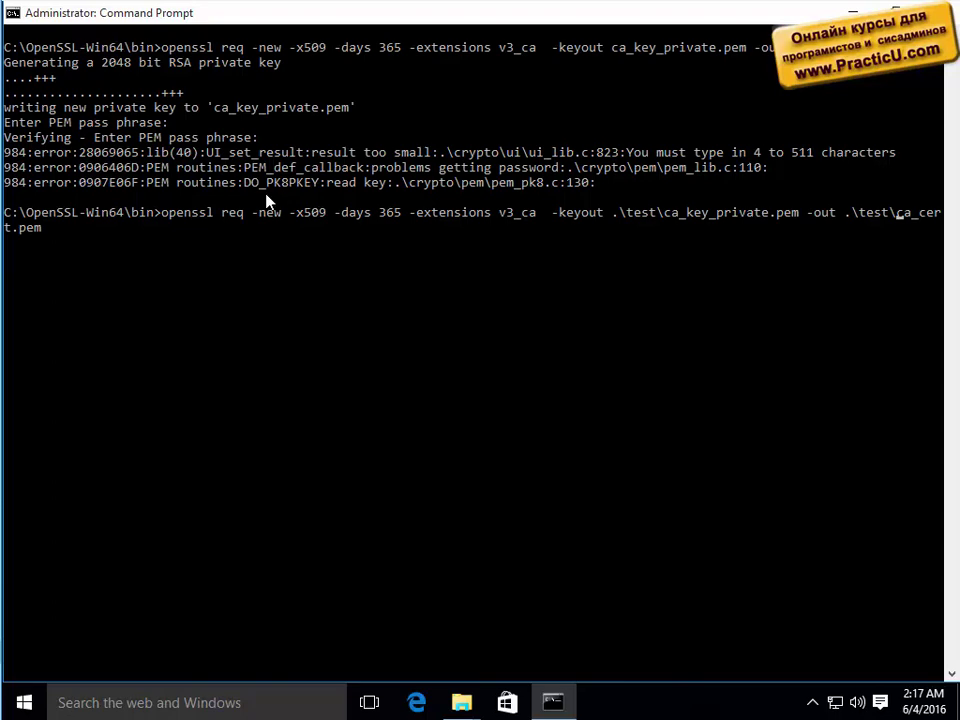
pyautogui.moveTo(457, 706)
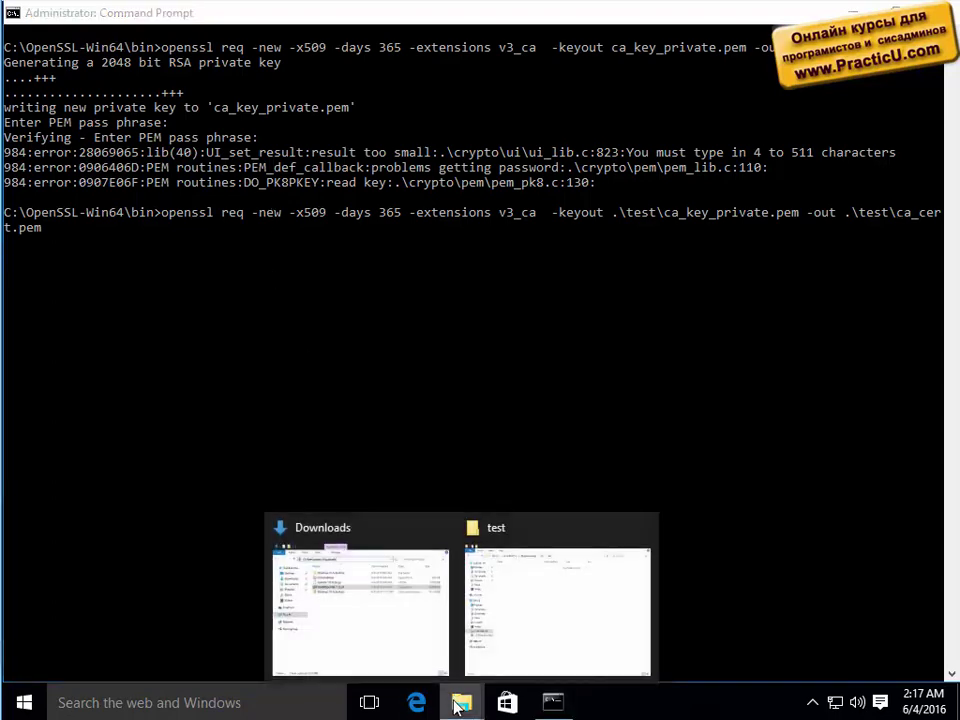
pyautogui.click(521, 643)
pyautogui.rightClick(476, 357)
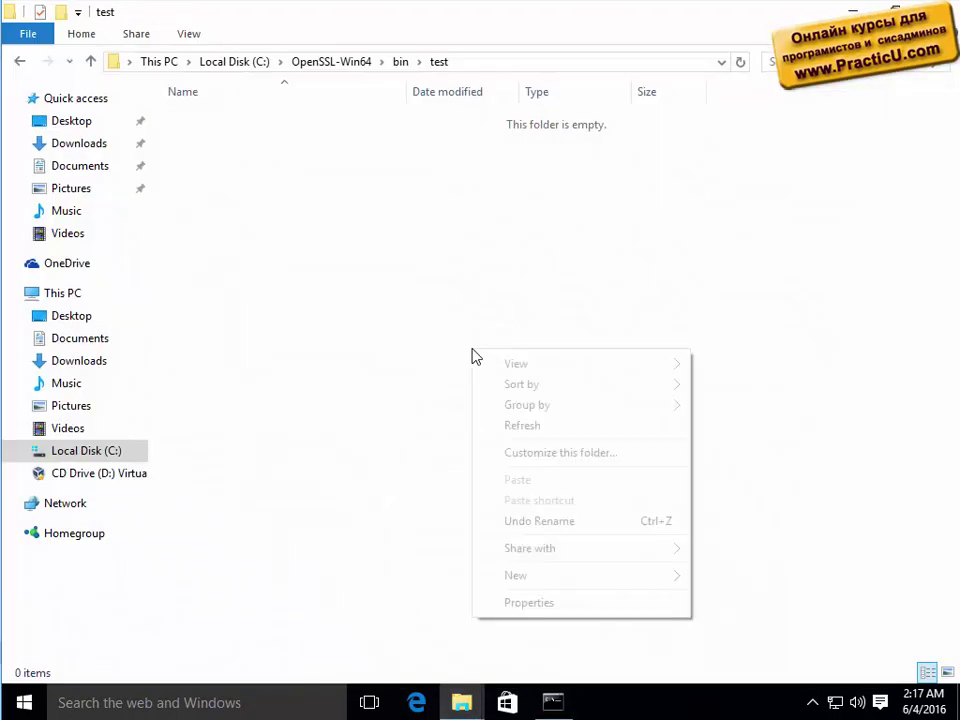
pyautogui.click(528, 427)
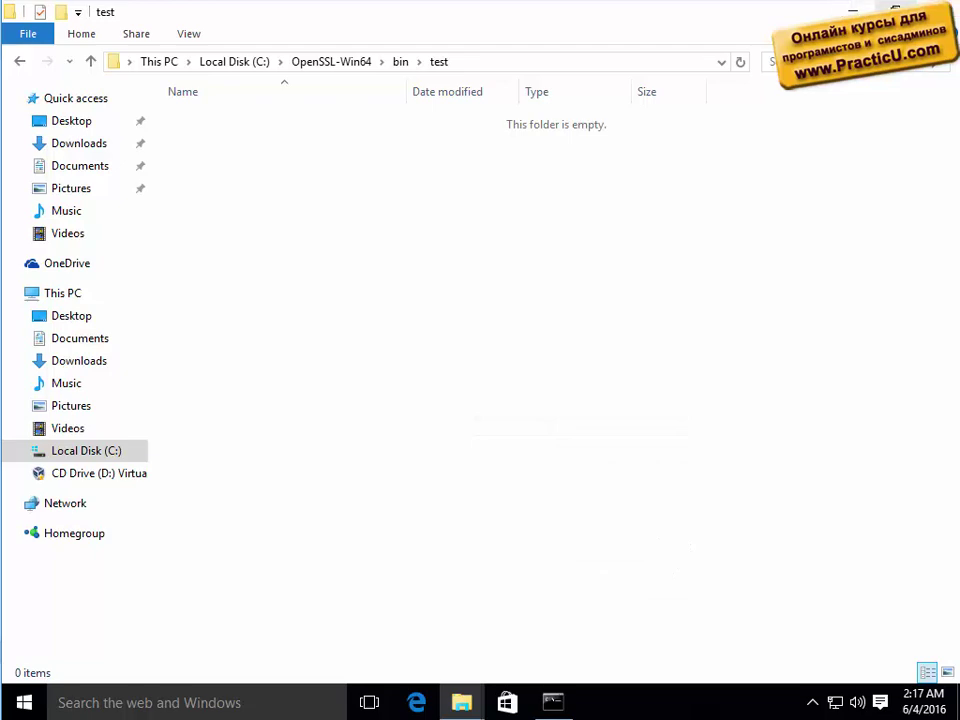
pyautogui.hotkey('alt', 'Tab')
pyautogui.click(622, 349)
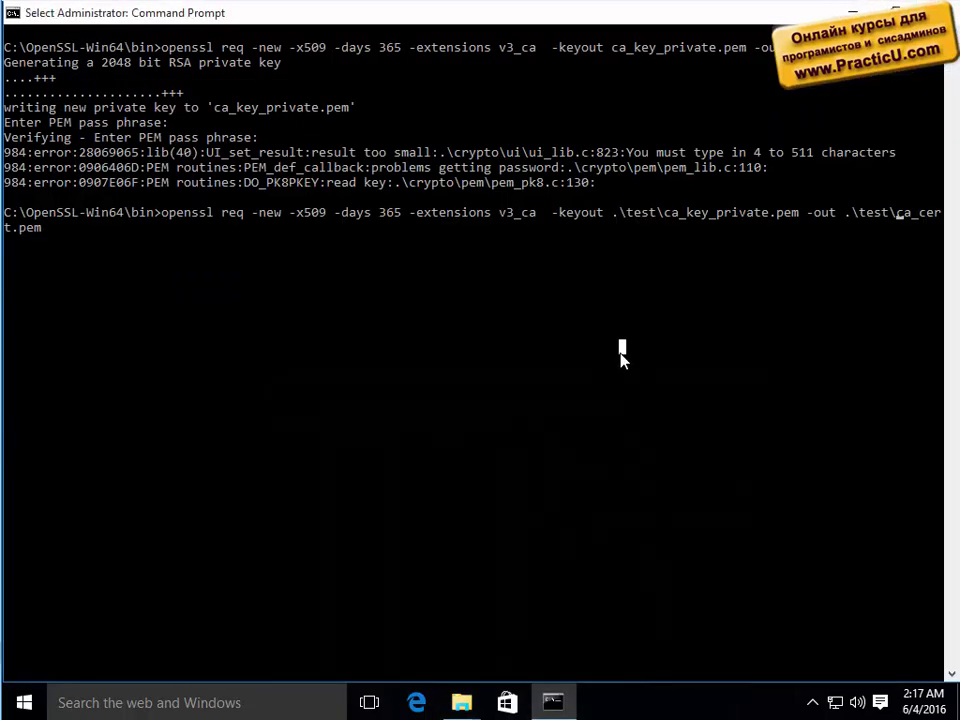
# Run the edited openssl req with a confirmed pass phrase, default fields and Common Name ca.practicu.com.
pyautogui.press('Return')
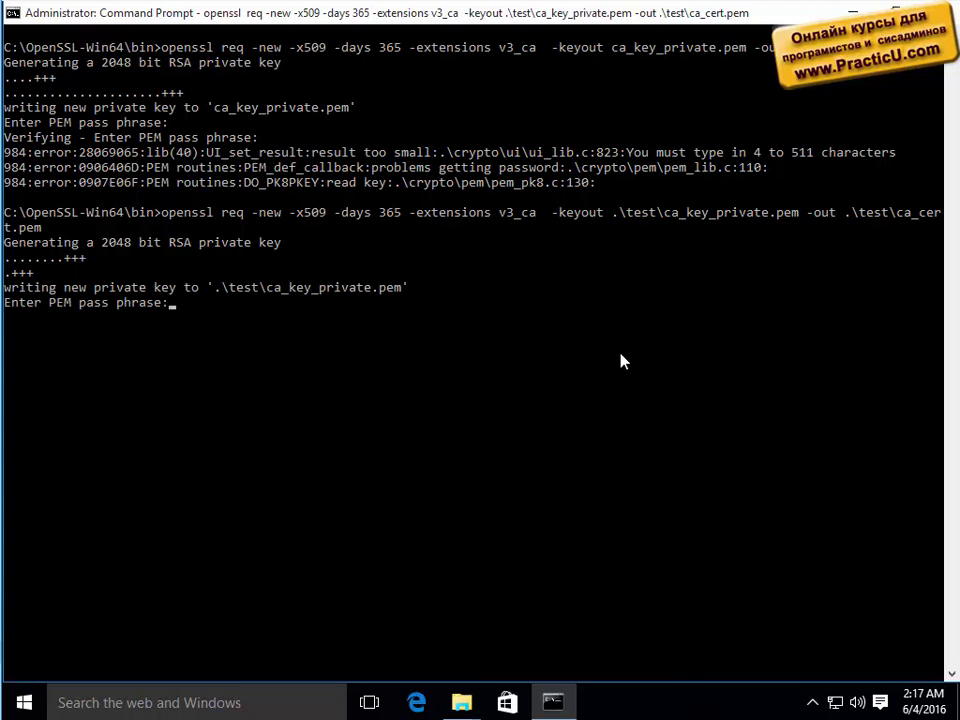
pyautogui.press('Return')
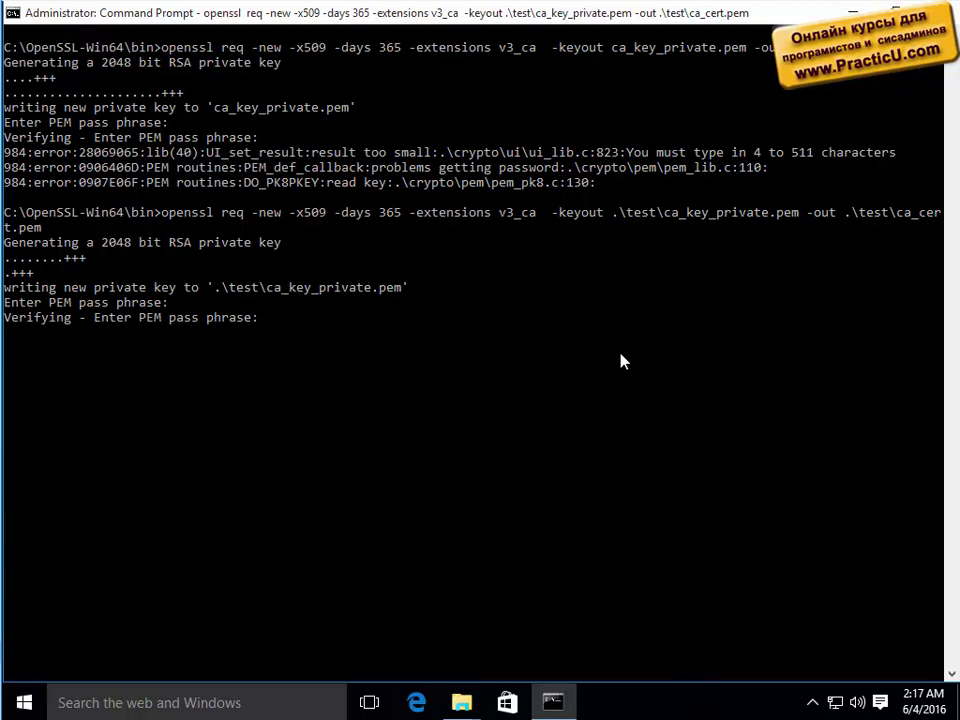
pyautogui.press('Return')
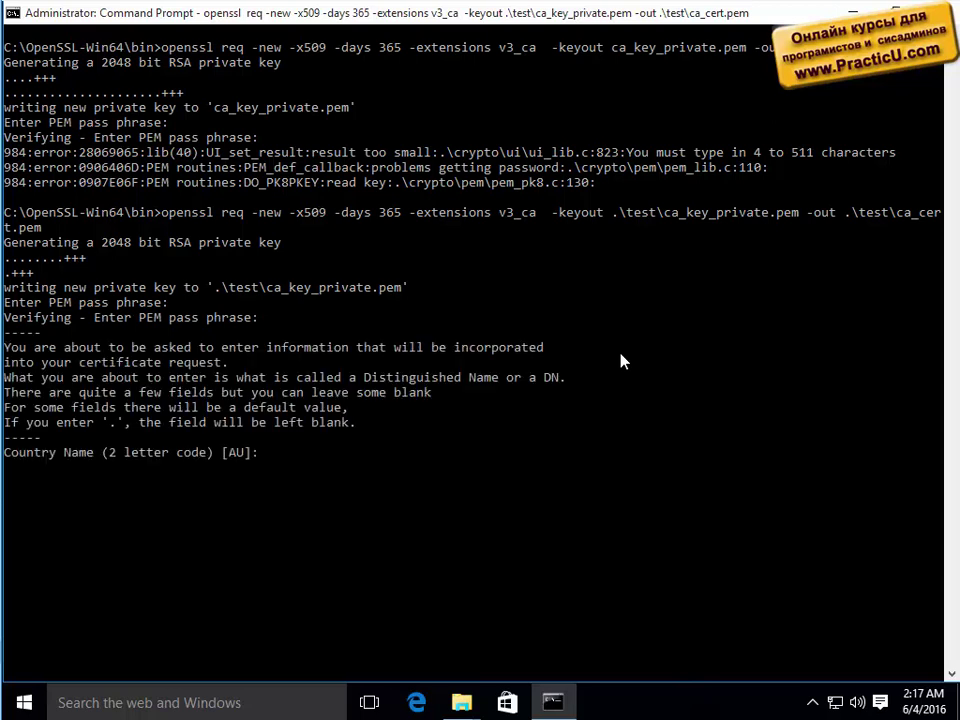
pyautogui.press('Return')
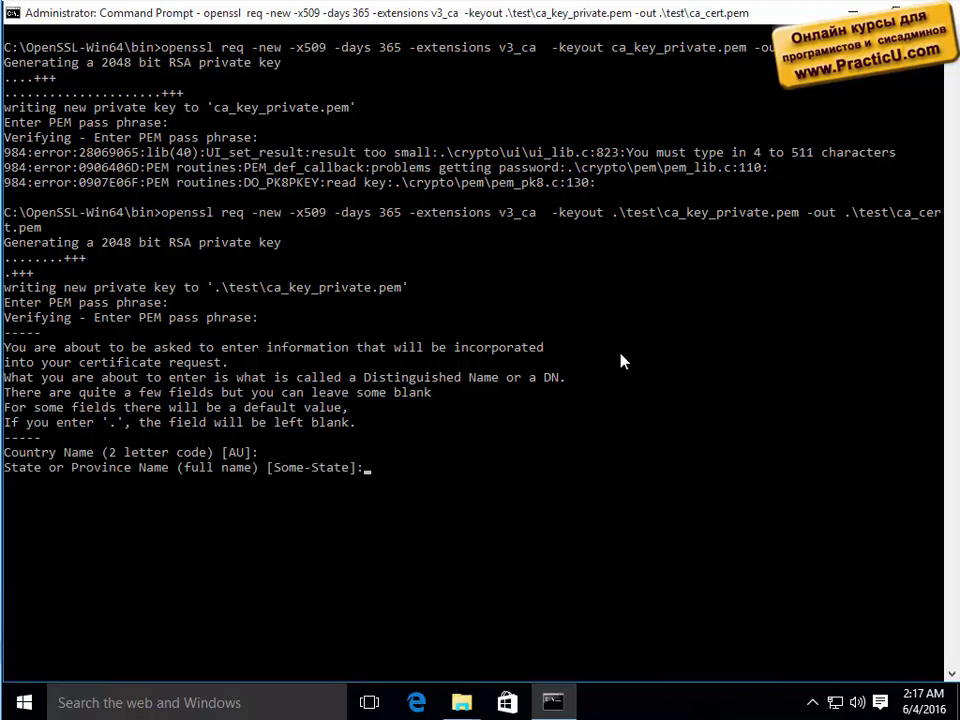
pyautogui.press('Return')
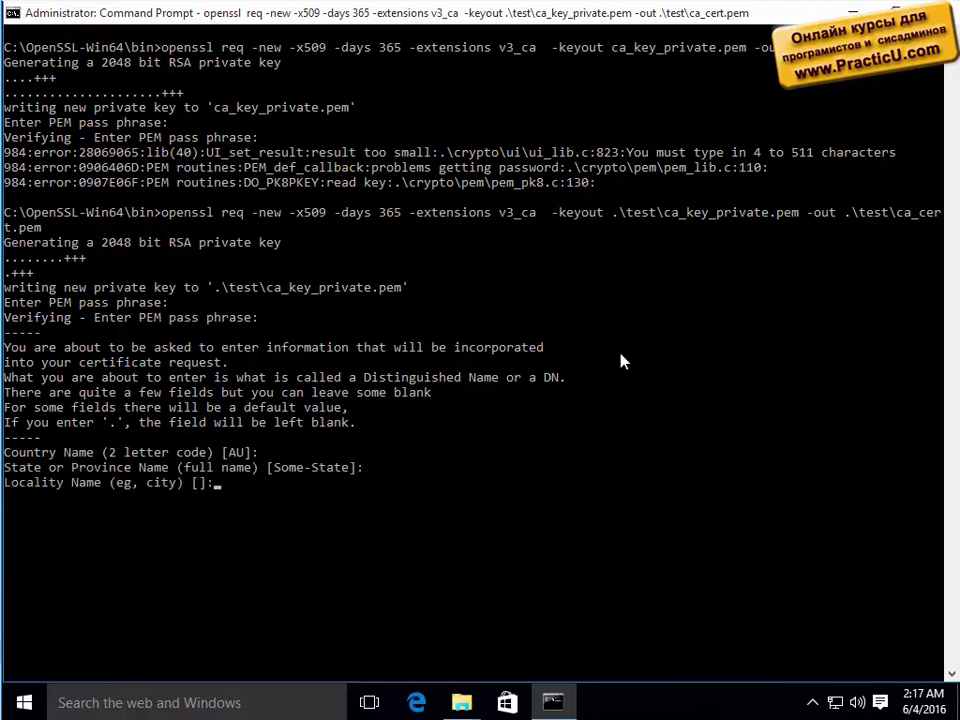
pyautogui.press('Return')
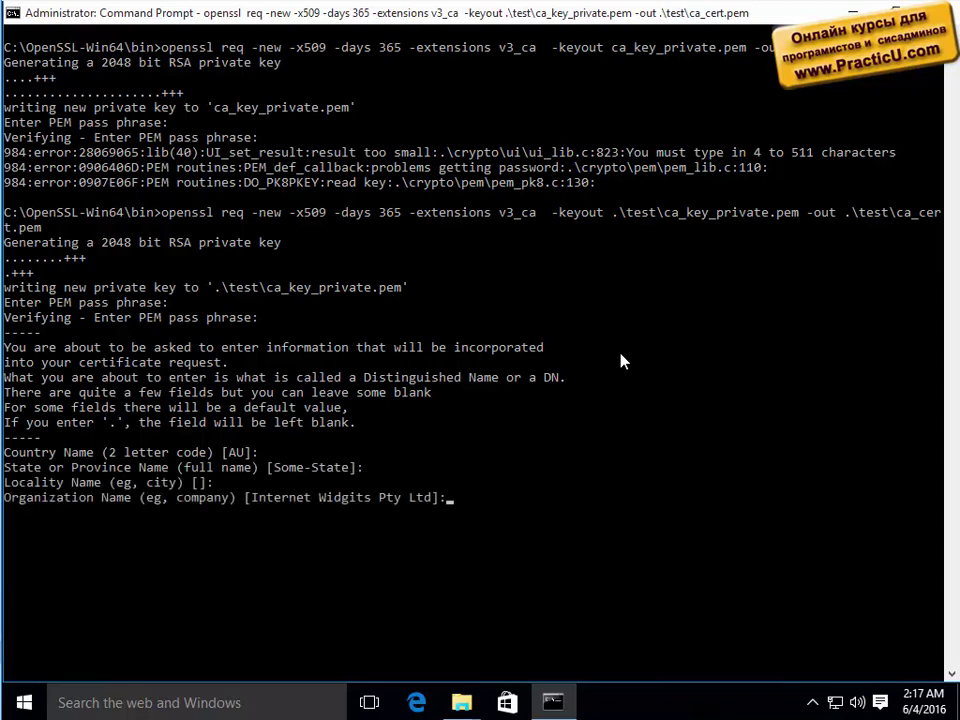
pyautogui.press('Return')
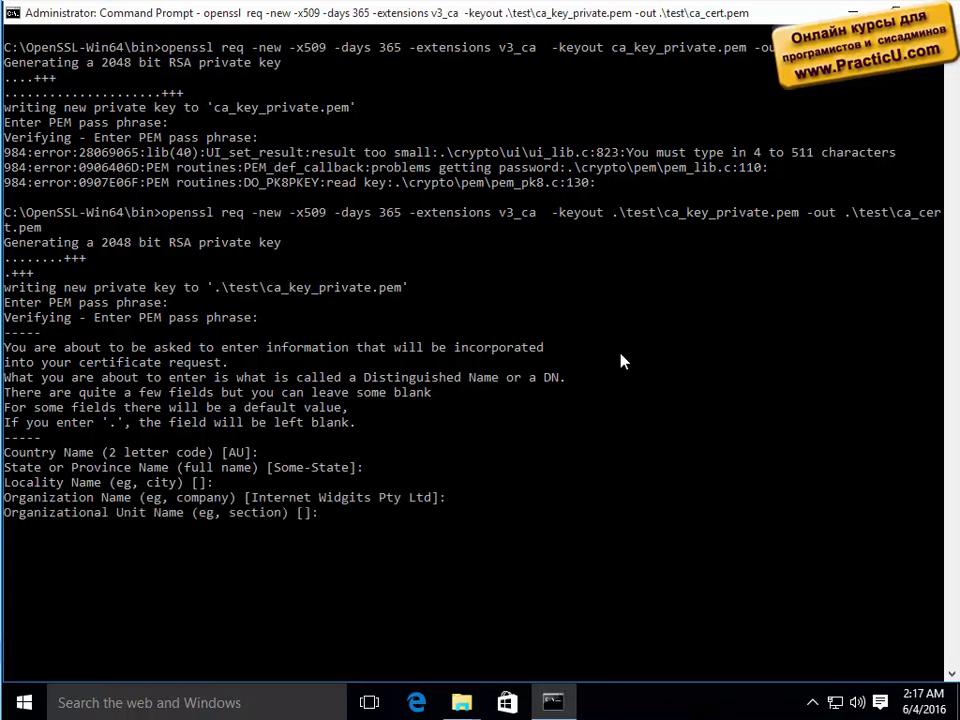
pyautogui.press('Return')
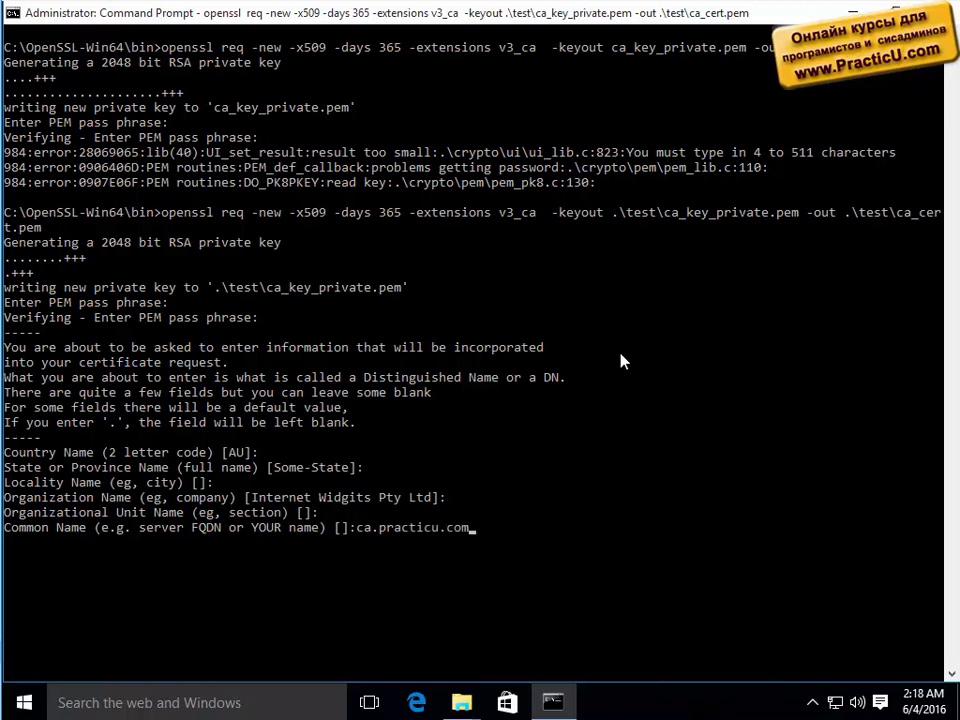
pyautogui.press('Return')
pyautogui.press('Return')
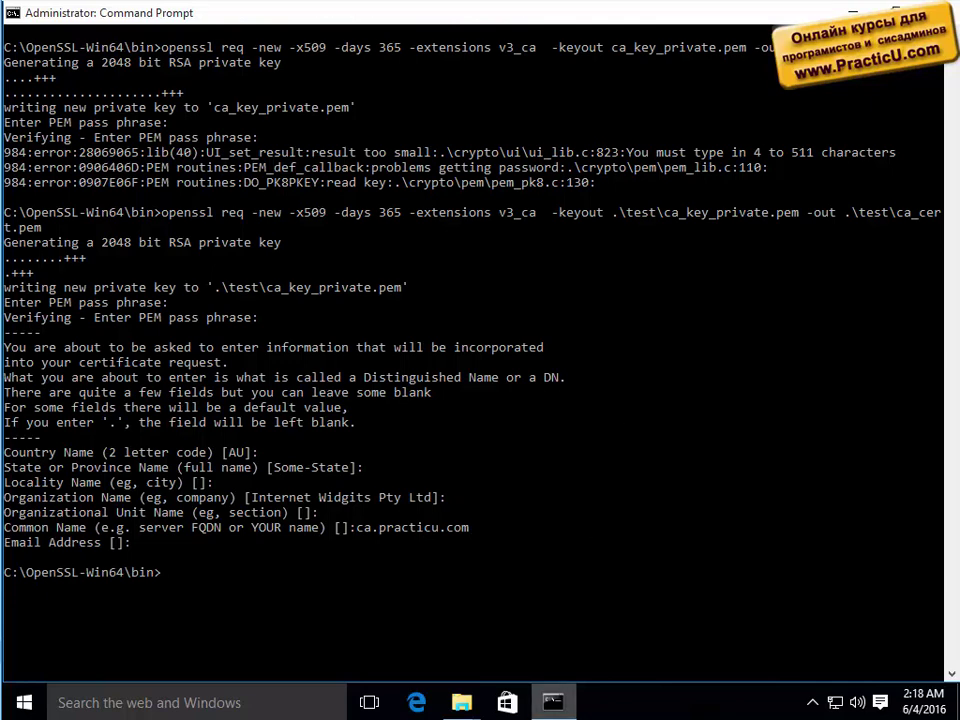
# Open the test folder and inspect the new ca_cert.pem and ca_key_private.pem files.
pyautogui.moveTo(461, 703)
pyautogui.click(635, 603)
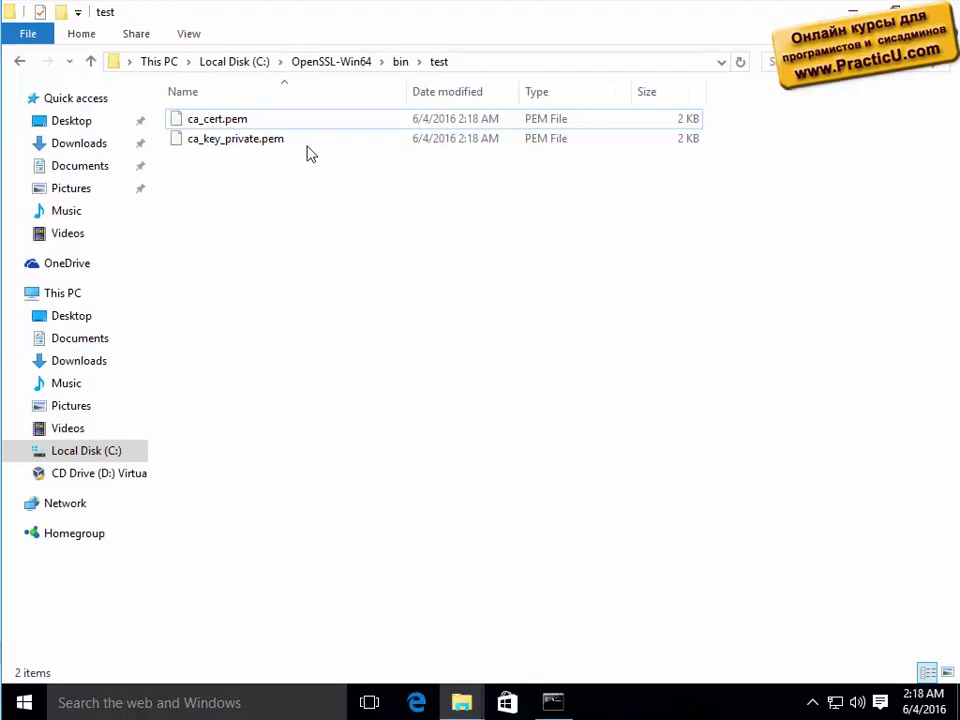
pyautogui.click(251, 140)
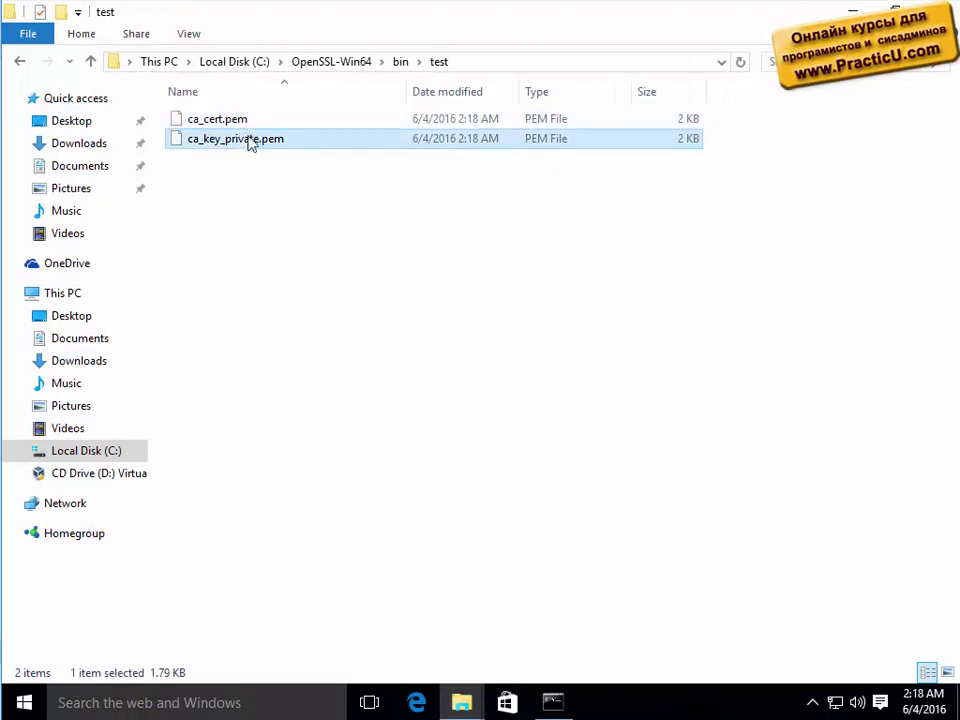
pyautogui.click(236, 120)
pyautogui.click(240, 139)
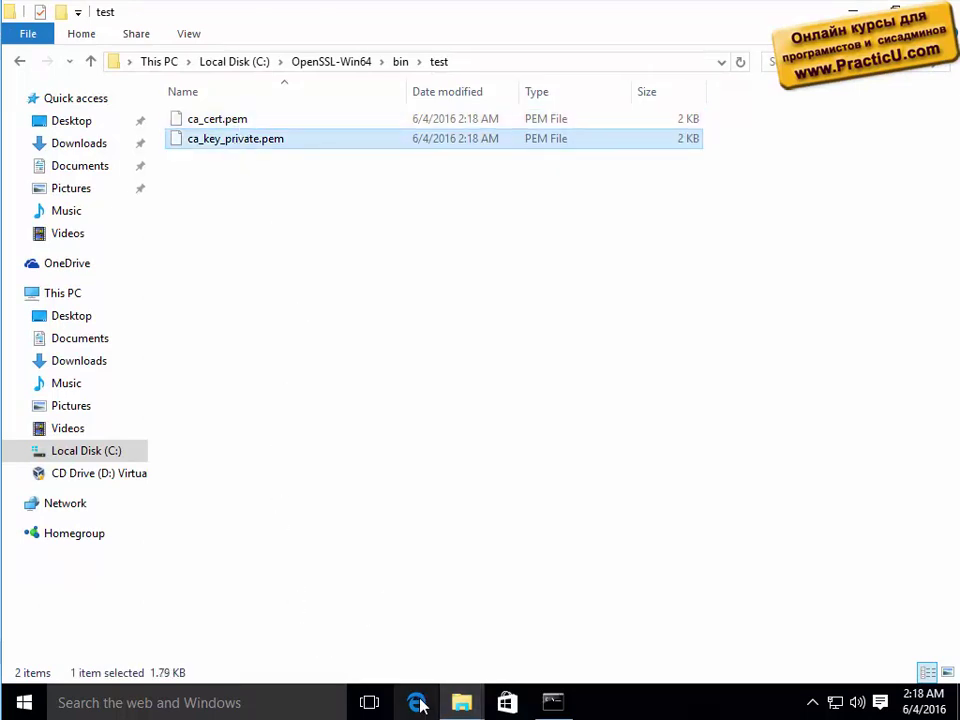
# Launch Google Chrome from the Start menu search.
pyautogui.click(24, 703)
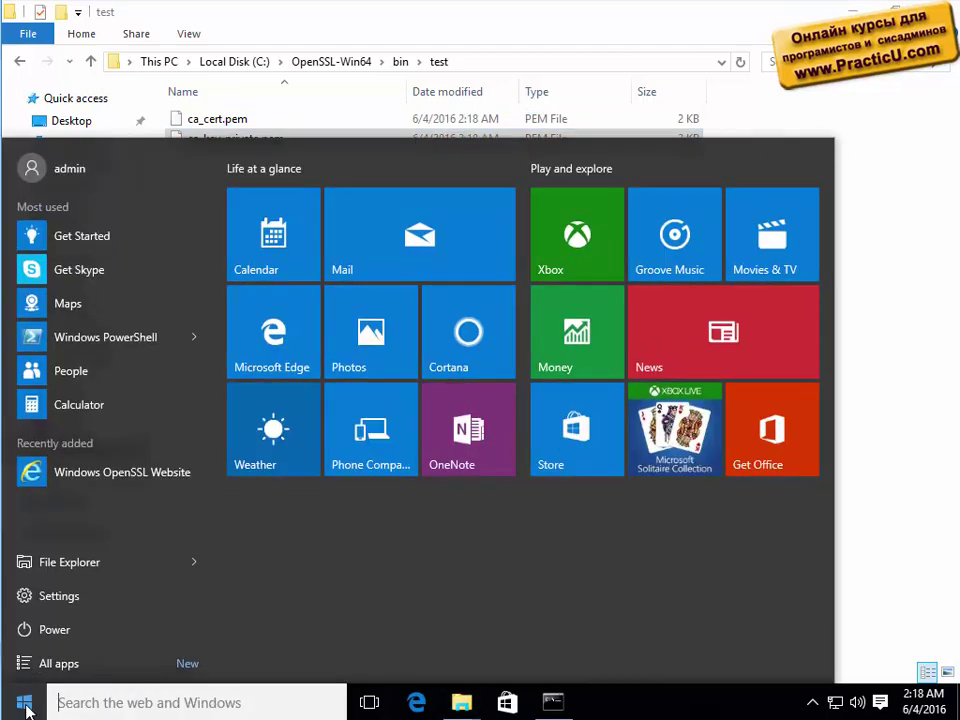
pyautogui.write('chrome')
pyautogui.press('Return')
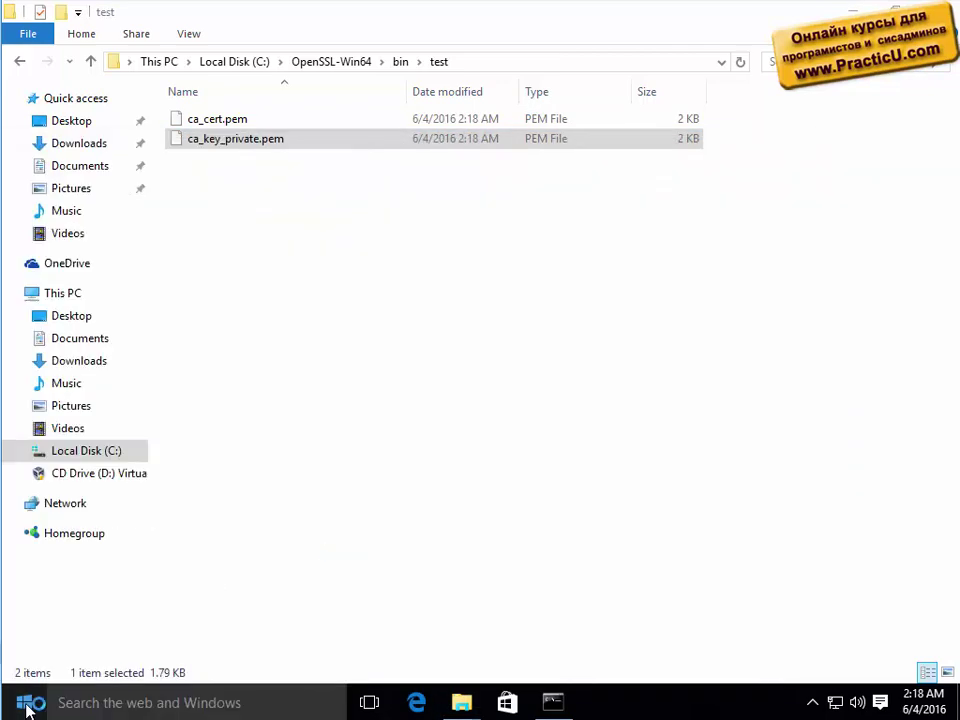
# Search notepad++, download npp.6.9.2.Installer.exe from the v6.9.2 page, and run it with admin approval.
pyautogui.write('notepad++')
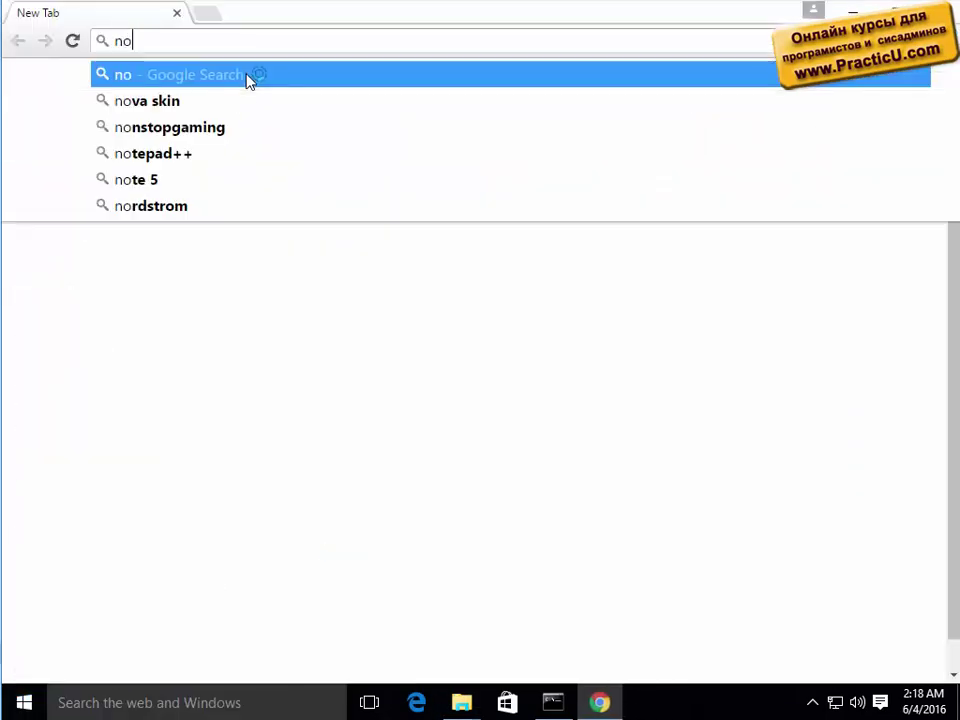
pyautogui.click(250, 80)
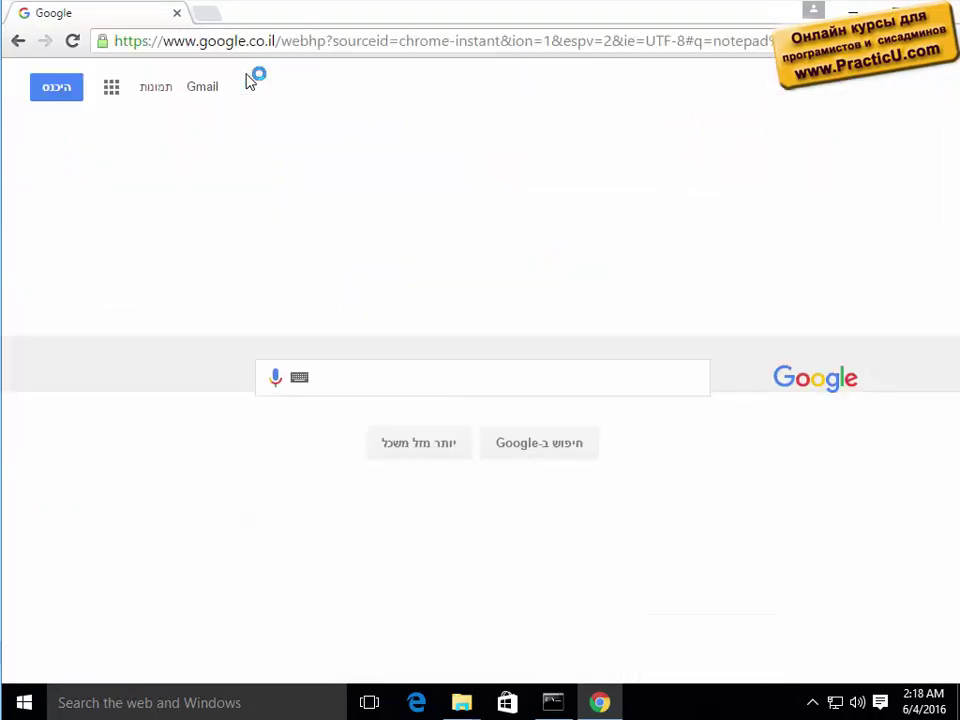
pyautogui.click(692, 230)
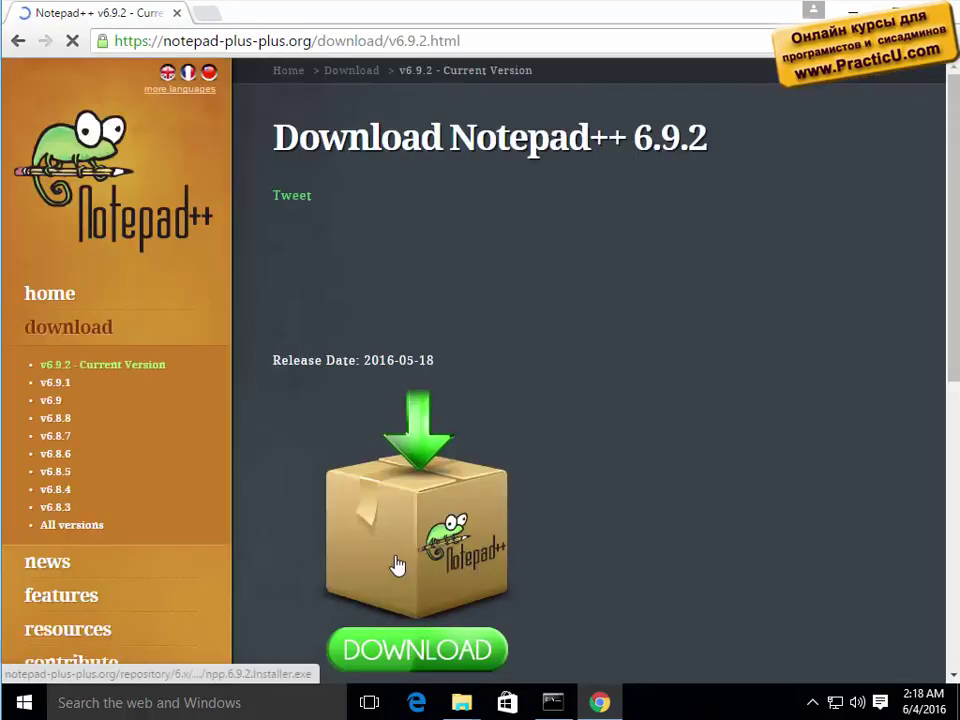
pyautogui.click(397, 566)
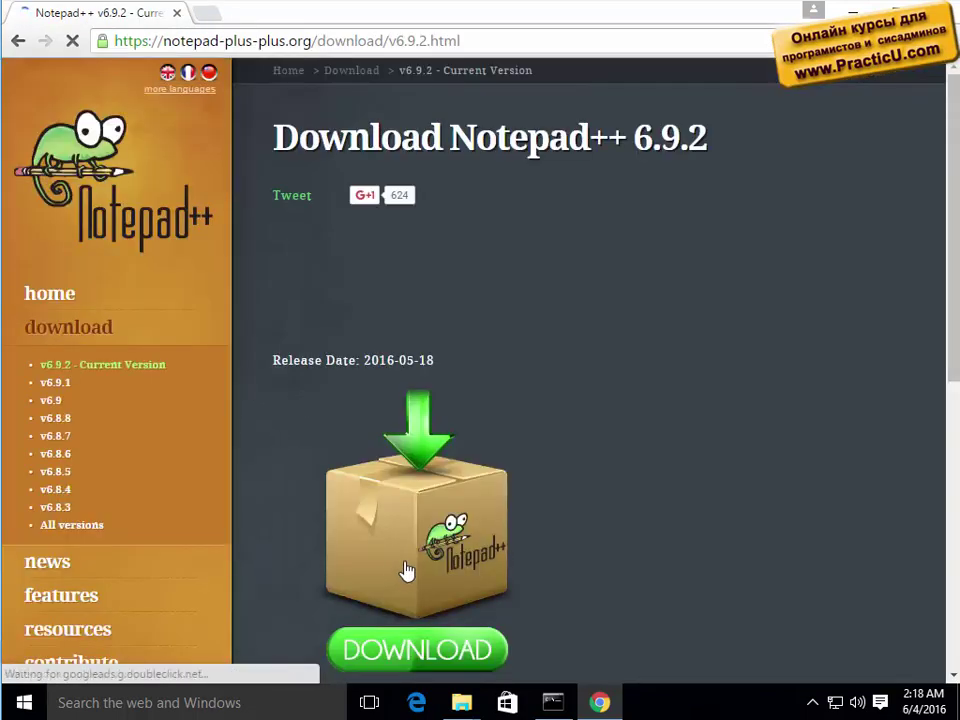
pyautogui.click(84, 665)
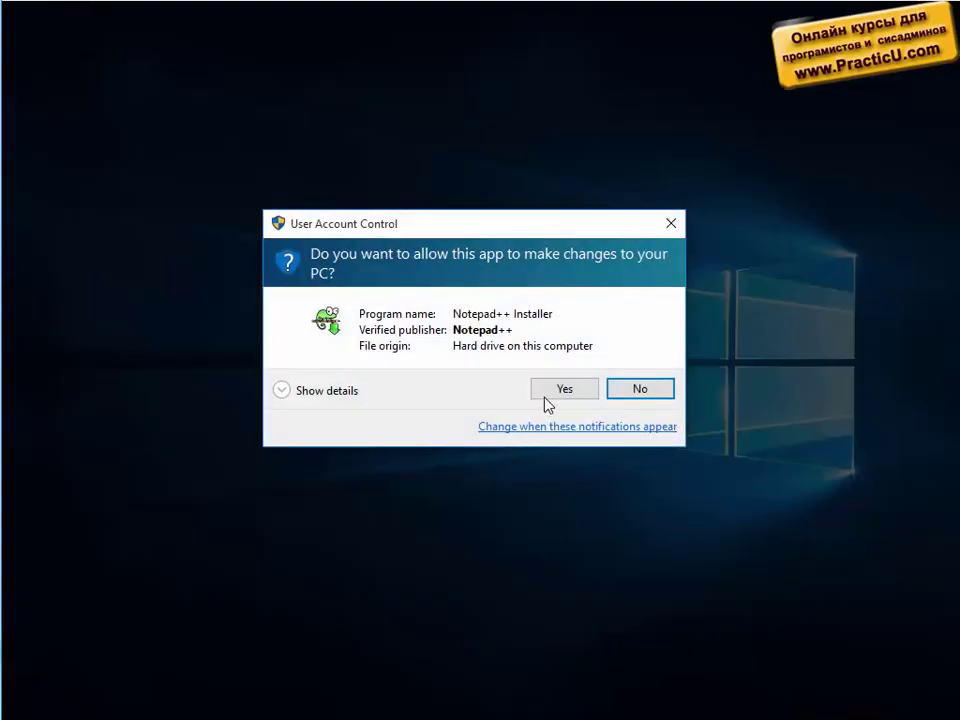
pyautogui.click(546, 396)
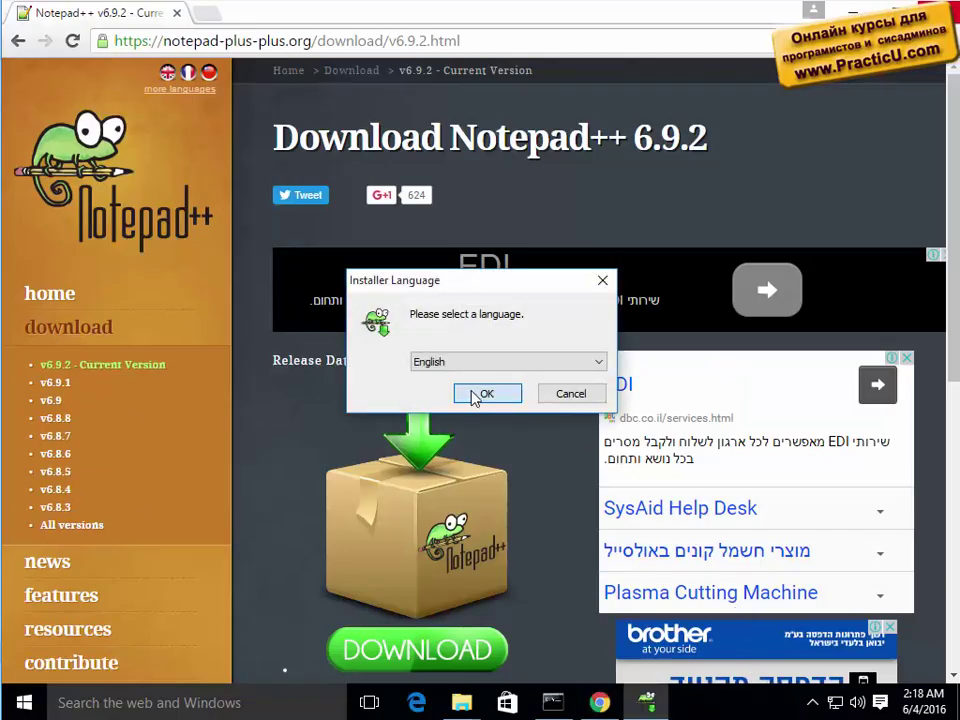
# Install Notepad++ v6.9.2 in English with the default location and components, then launch it.
pyautogui.click(478, 393)
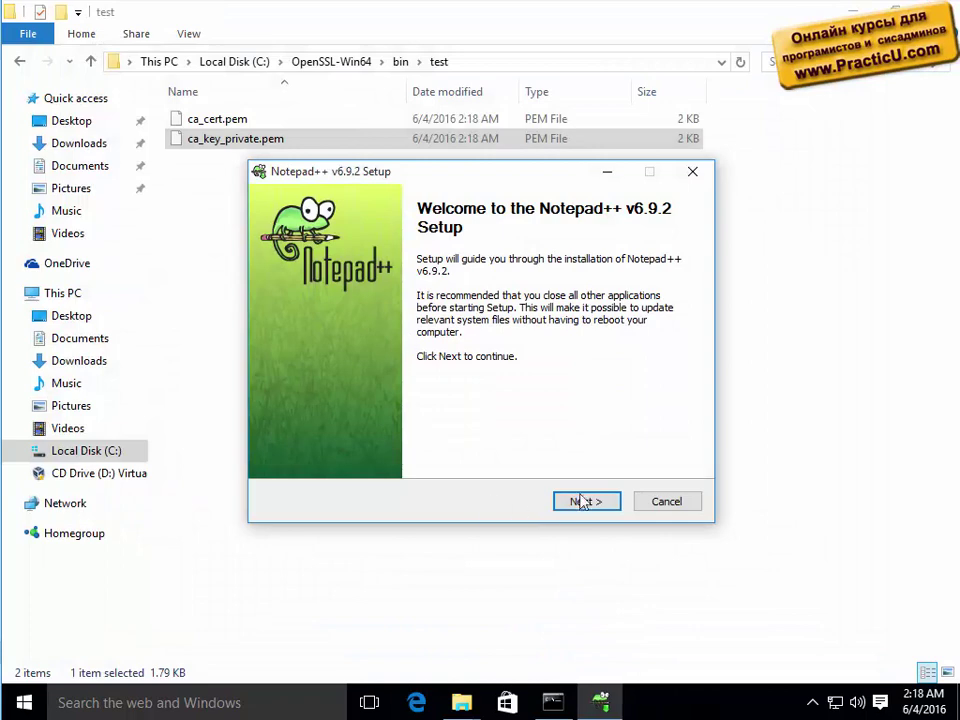
pyautogui.click(583, 500)
pyautogui.click(587, 502)
pyautogui.click(587, 502)
pyautogui.click(587, 502)
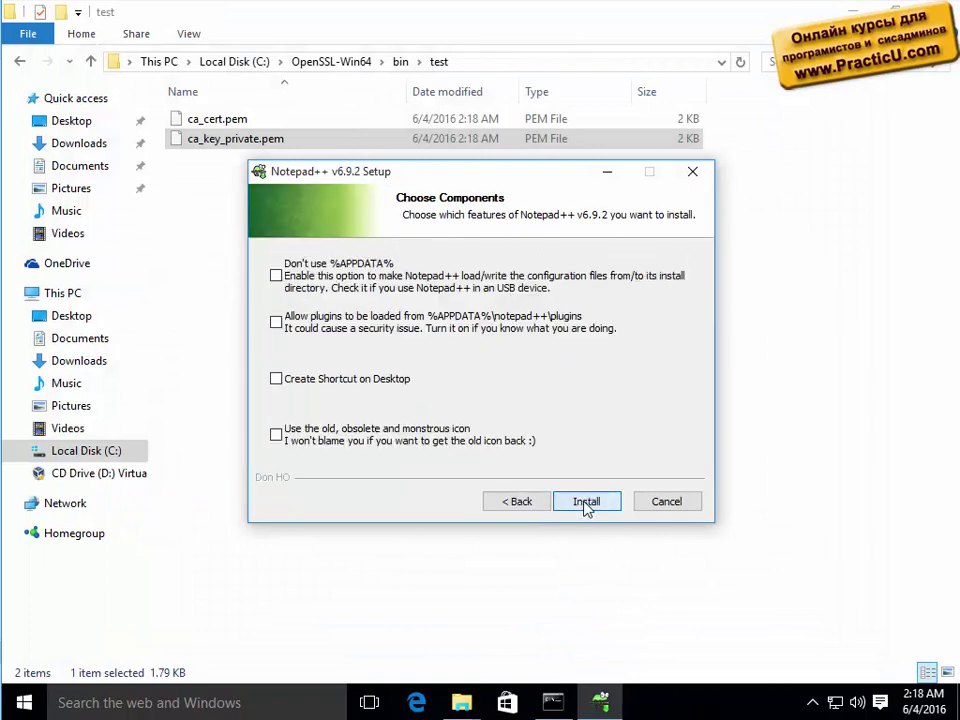
pyautogui.click(587, 502)
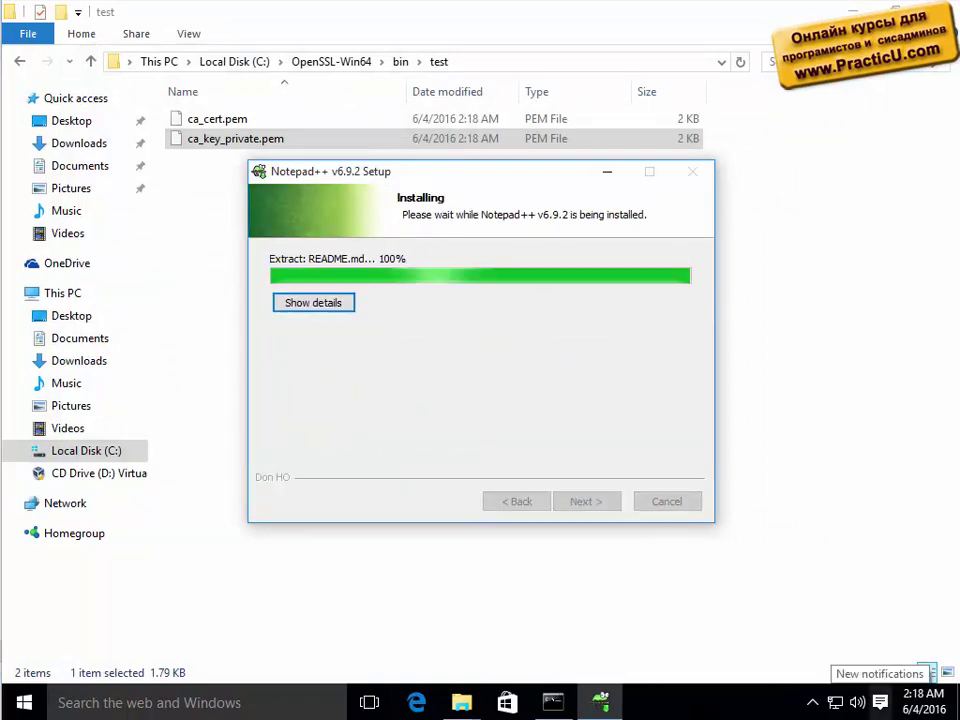
pyautogui.click(593, 502)
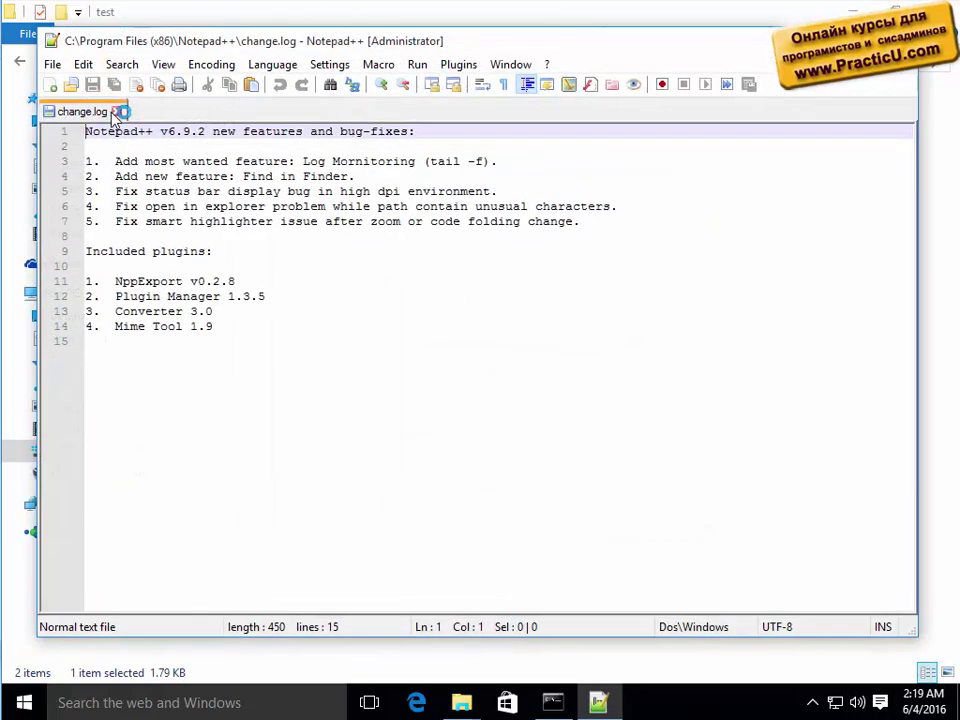
# Close change.log, grab the bin\test folder path, and maximize Notepad++.
pyautogui.click(124, 111)
pyautogui.moveTo(186, 55); pyautogui.dragTo(305, 186)
pyautogui.click(484, 64)
pyautogui.hotkey('ctrl', 'c')
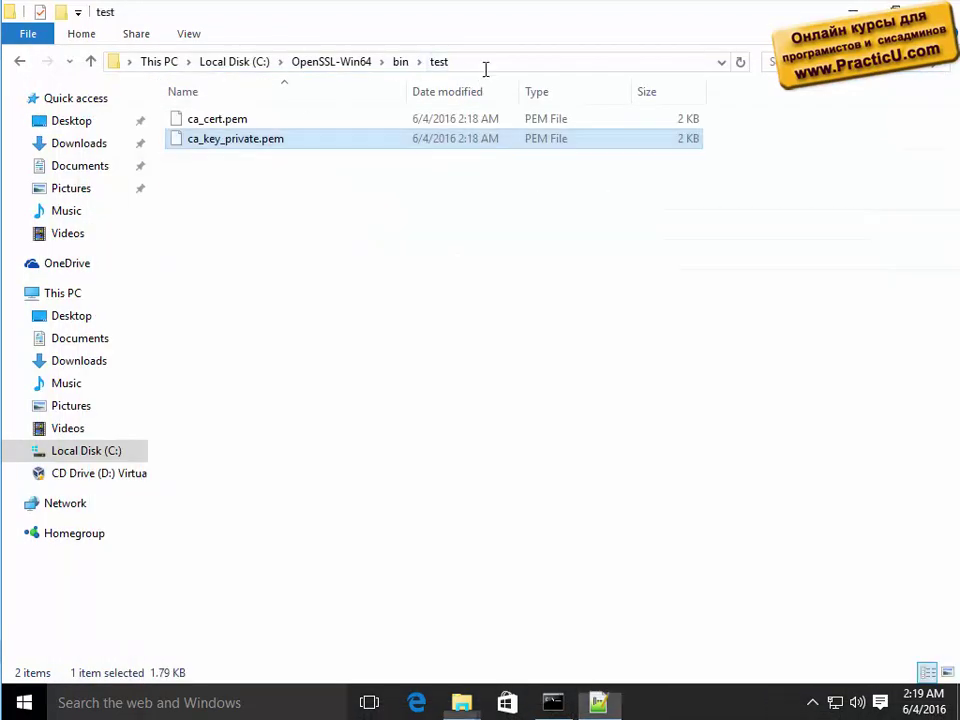
pyautogui.click(852, 10)
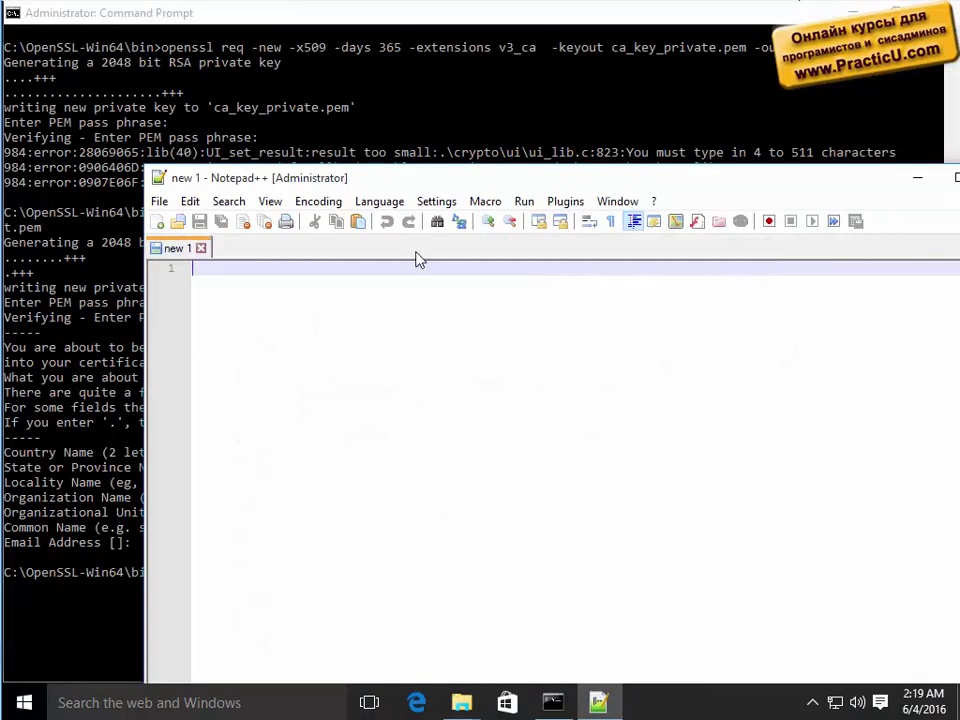
pyautogui.doubleClick(424, 189)
# Open ca_cert.pem and ca_key_private.pem from the OpenSSL bin\test folder.
pyautogui.hotkey('ctrl', 'o')
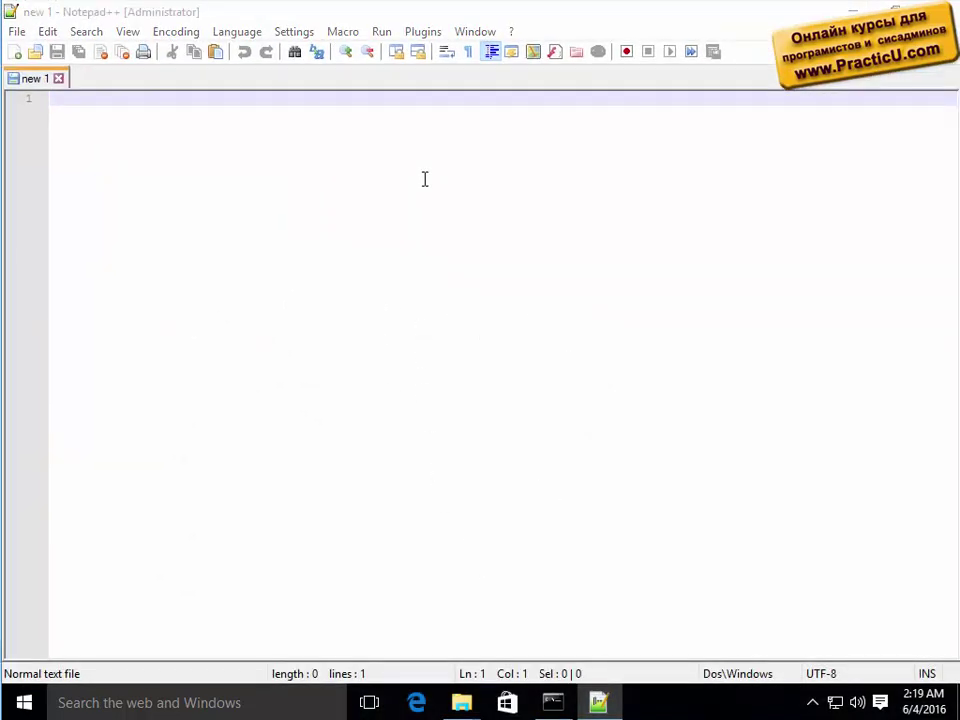
pyautogui.hotkey('ctrl', 'v')
pyautogui.press('Return')
pyautogui.moveTo(330, 210); pyautogui.dragTo(190, 168)
pyautogui.click(430, 461)
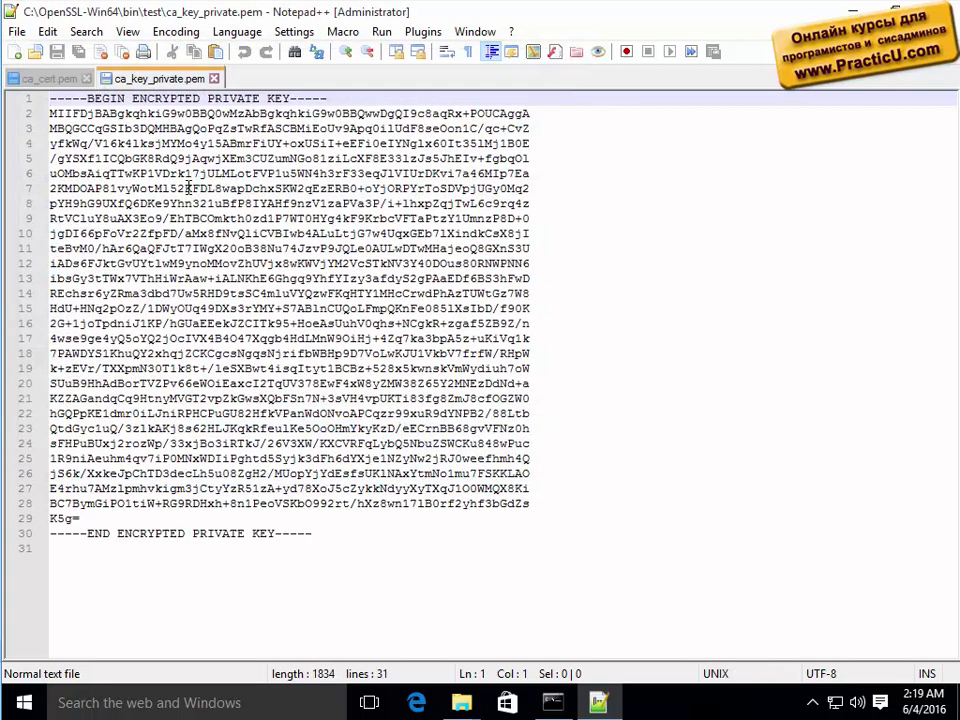
# Select the private key and certificate text in each tab, then minimize Notepad++.
pyautogui.moveTo(330, 533); pyautogui.dragTo(47, 88)
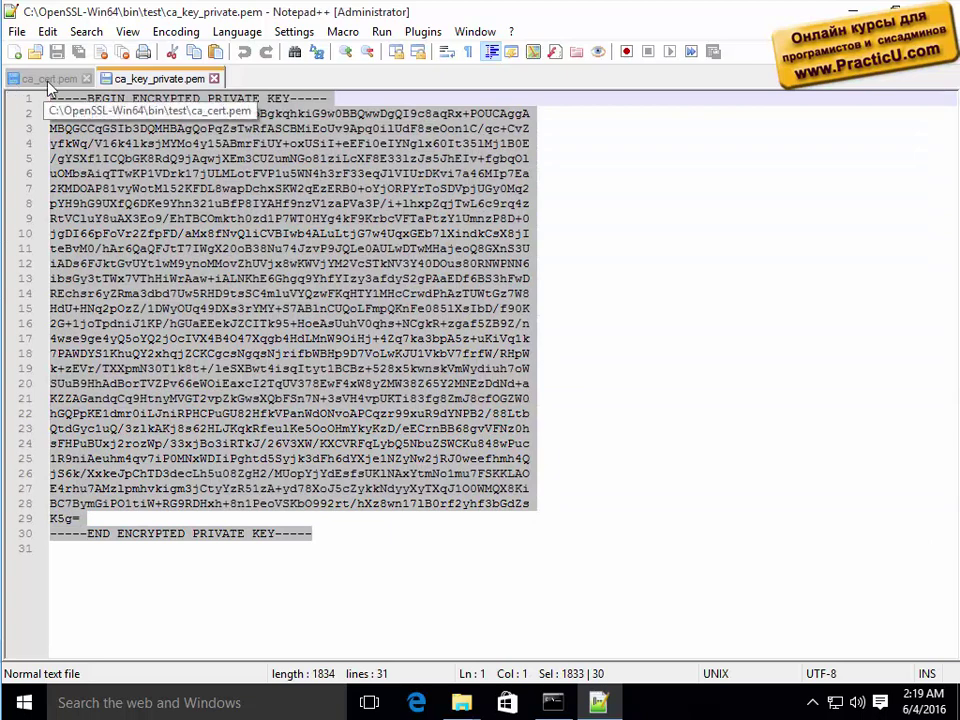
pyautogui.click(46, 79)
pyautogui.moveTo(175, 428); pyautogui.dragTo(5, 73)
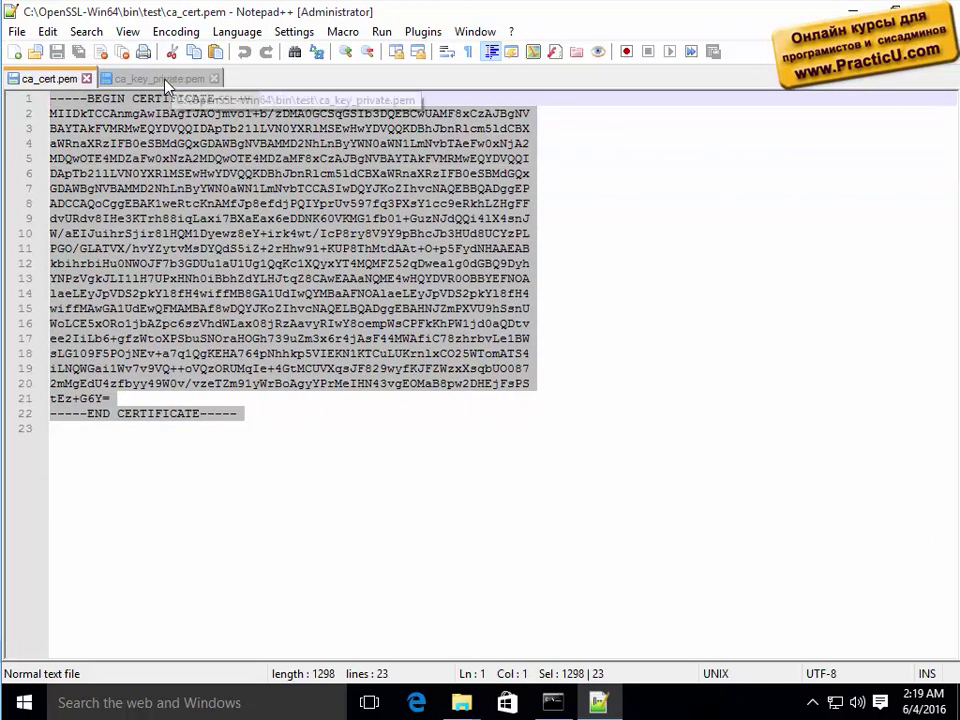
pyautogui.click(160, 79)
pyautogui.click(42, 78)
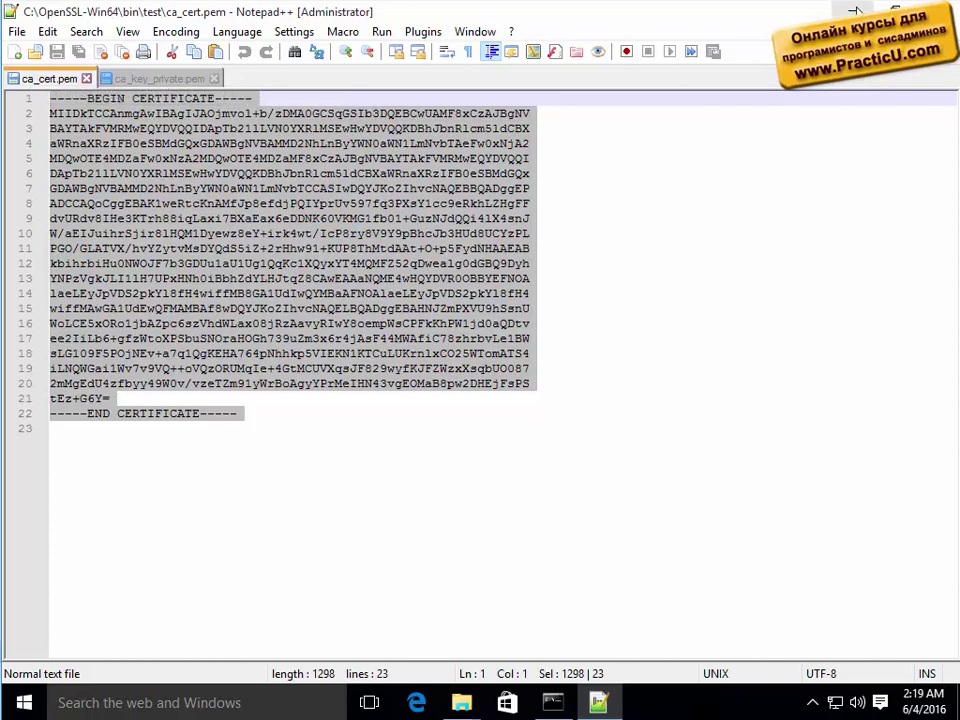
pyautogui.click(855, 11)
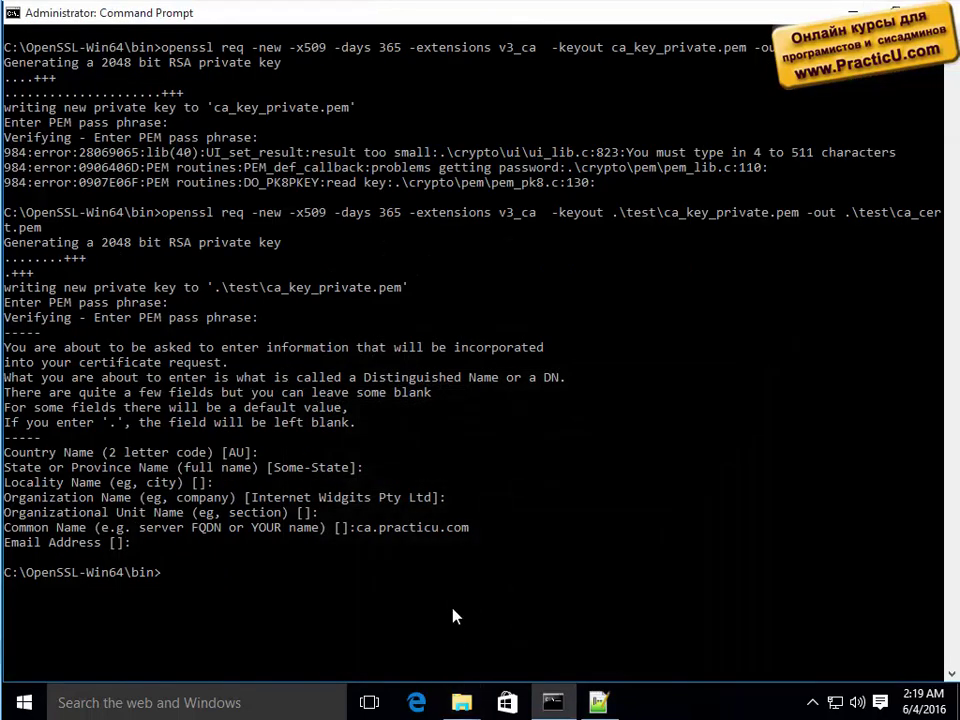
# Run mmc and close the empty Console1.
pyautogui.write('mmc')
pyautogui.press('Return')
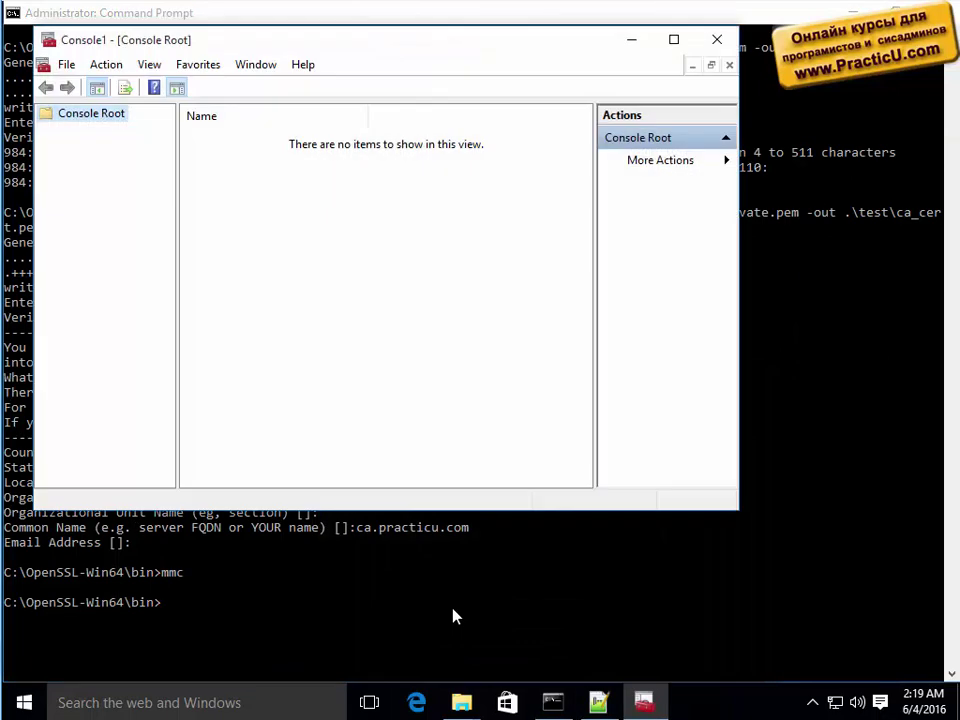
pyautogui.click(717, 39)
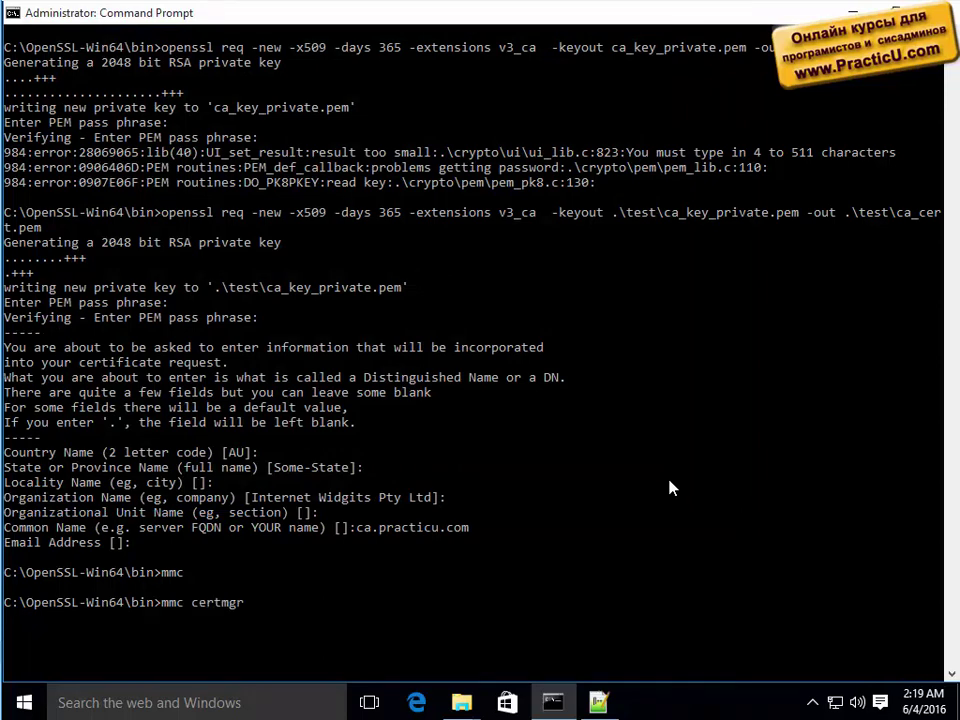
# Run mmc certmgr.msc, then bring up the Windows Run box.
pyautogui.press('Return')
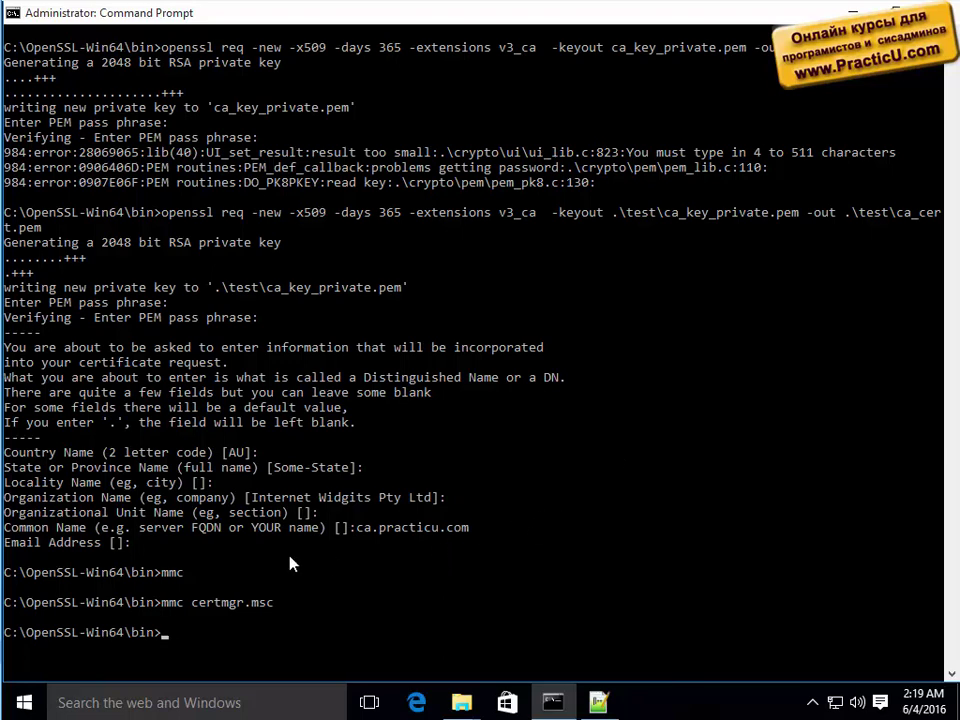
pyautogui.rightClick(24, 702)
pyautogui.click(173, 648)
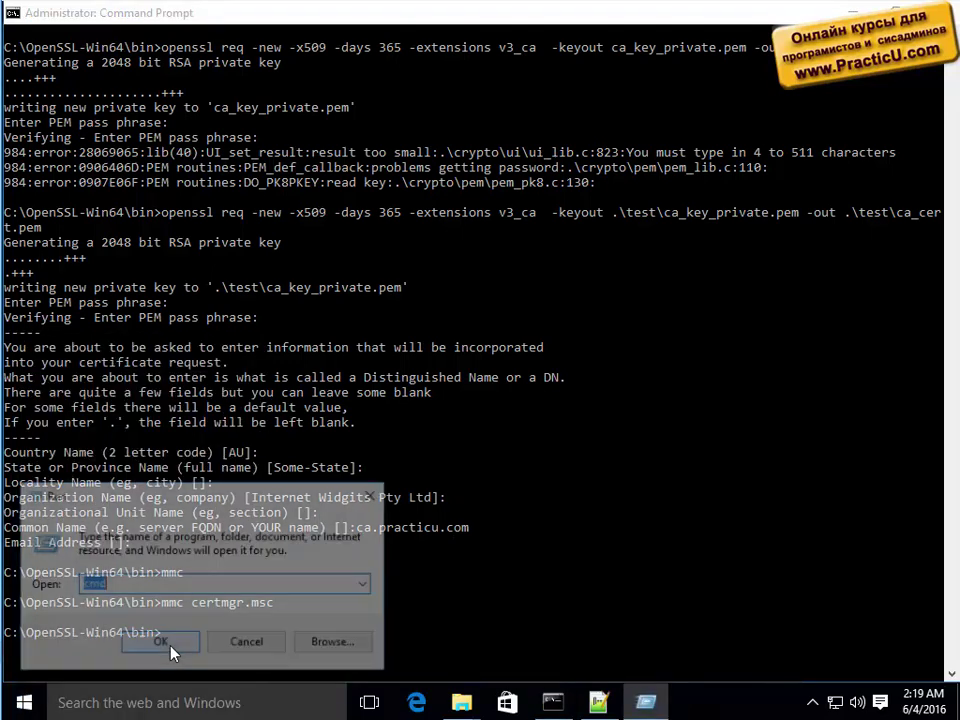
# Launch certmgr.msc from Run and enlarge its window and store tree pane.
pyautogui.write('certmgr')
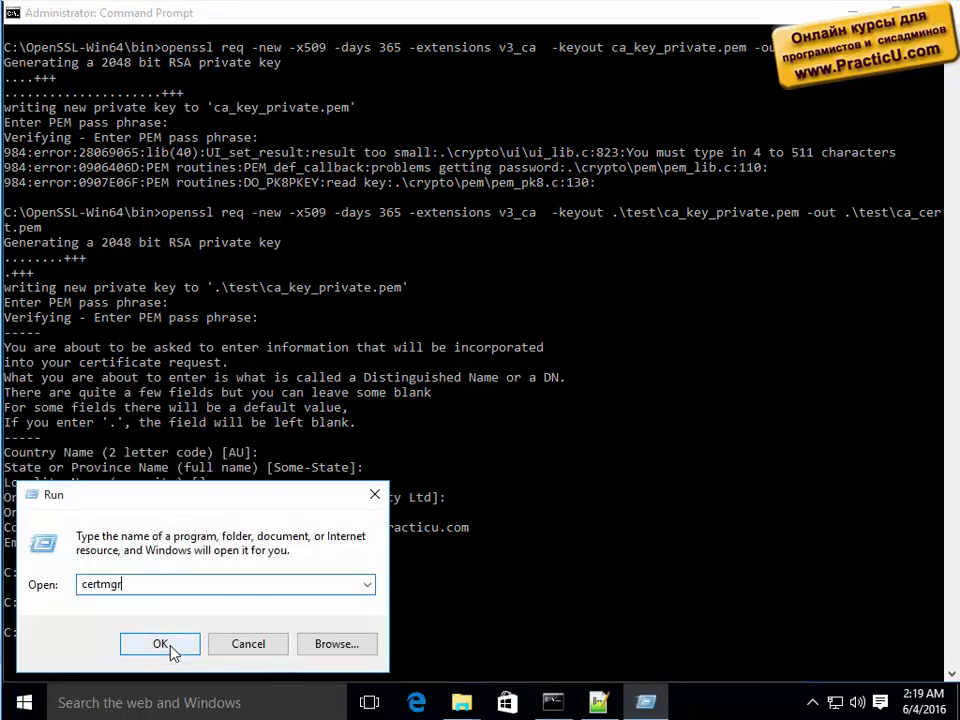
pyautogui.write('.msc')
pyautogui.click(170, 648)
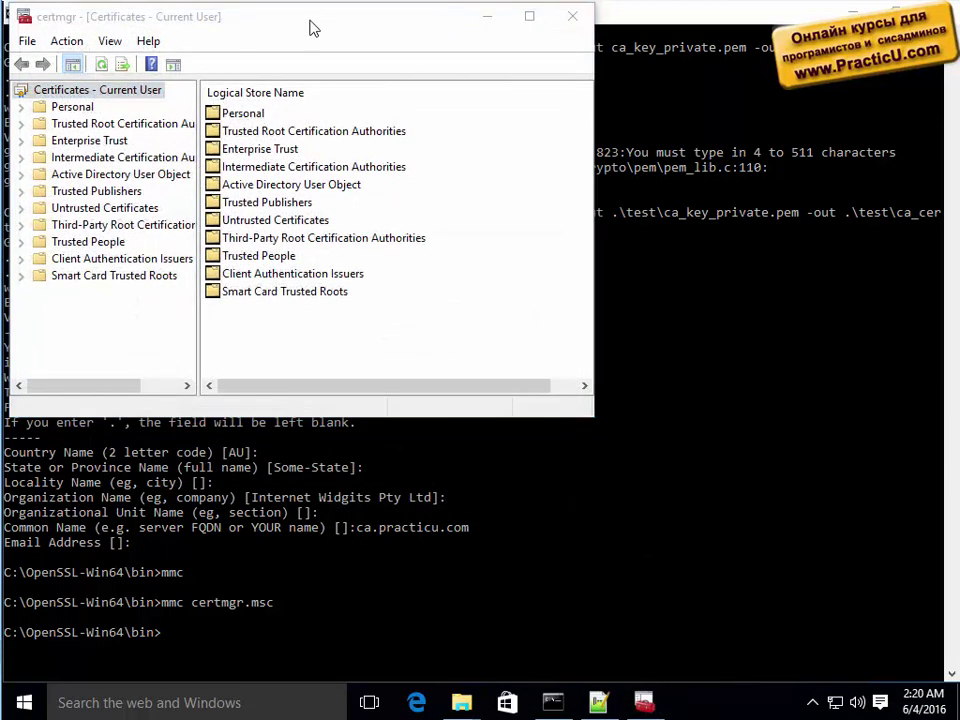
pyautogui.moveTo(369, 26); pyautogui.dragTo(537, 102)
pyautogui.moveTo(367, 250); pyautogui.dragTo(417, 250)
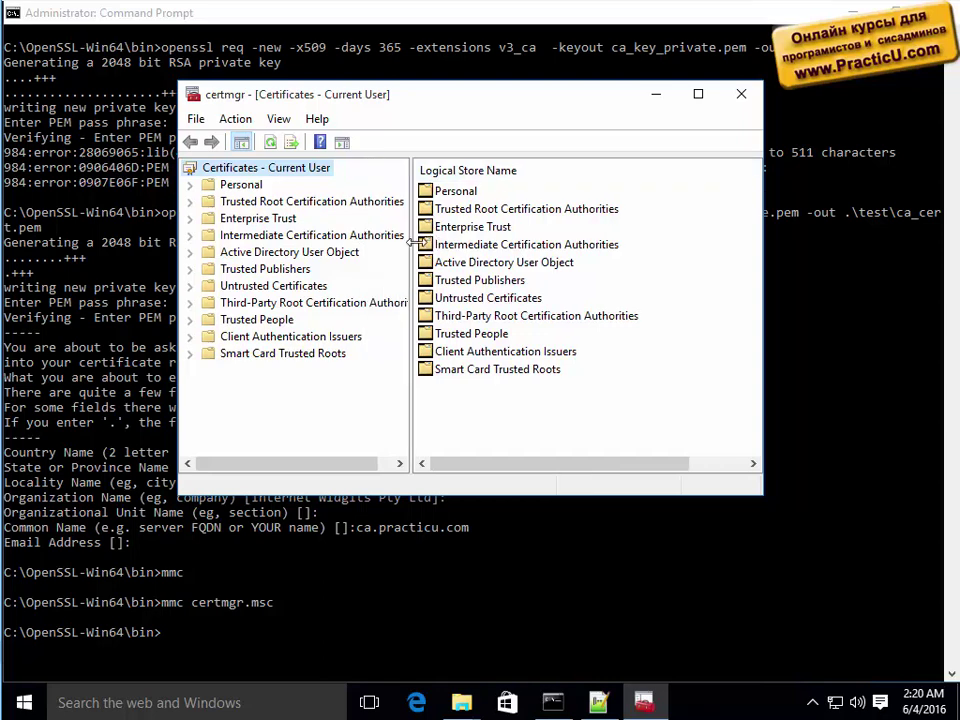
pyautogui.moveTo(220, 497); pyautogui.dragTo(222, 645)
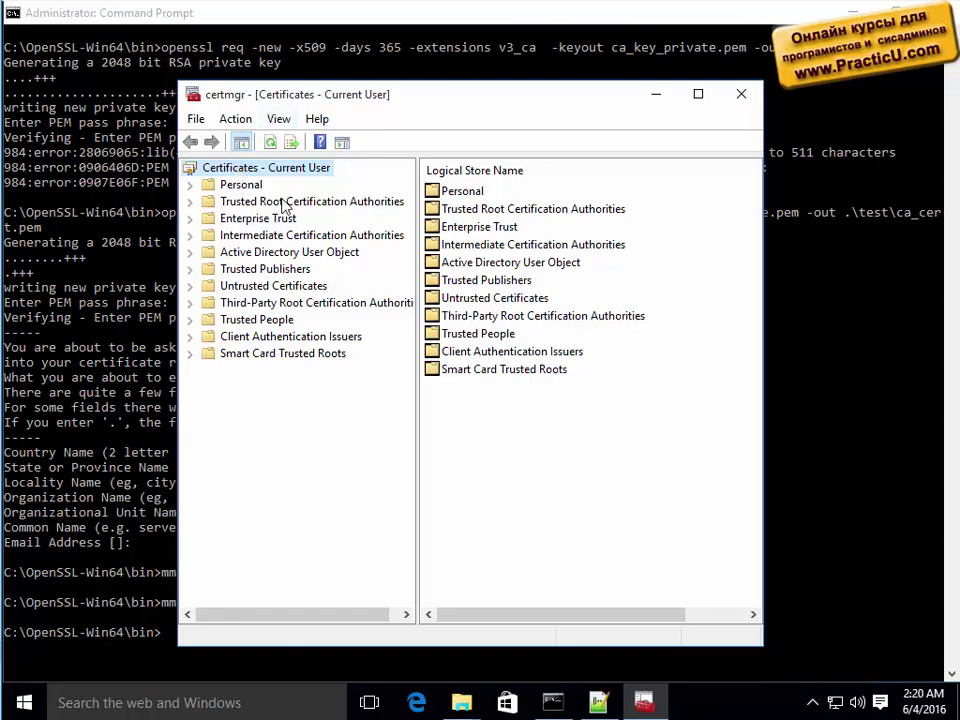
# Browse Trusted Publishers and Client Authentication Issuers, ending on the empty Personal store.
pyautogui.rightClick(287, 171)
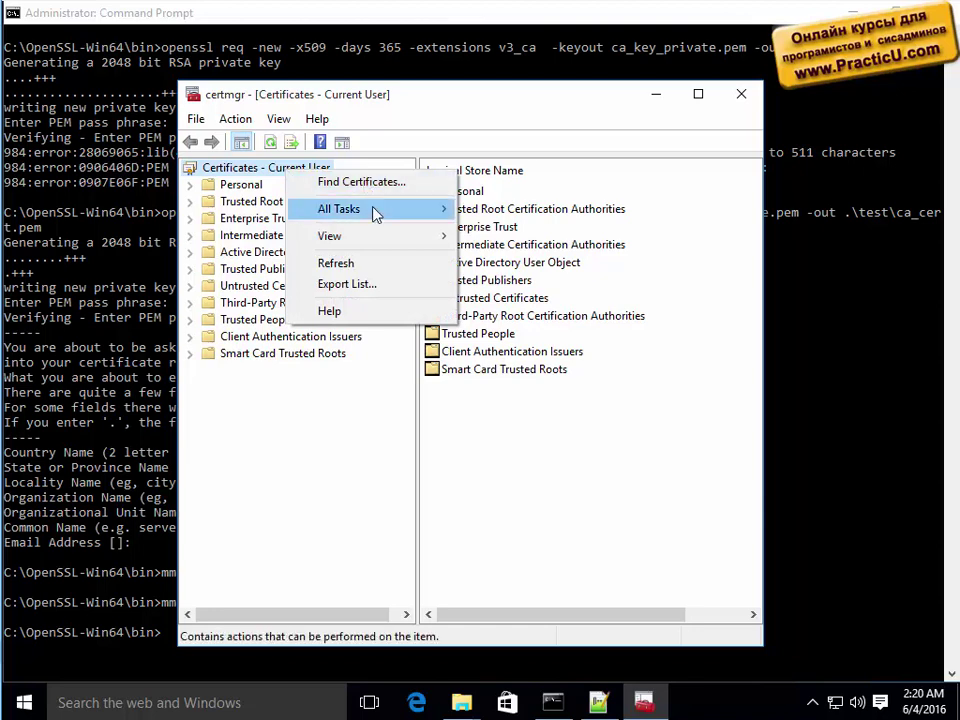
pyautogui.moveTo(375, 212)
pyautogui.click(258, 470)
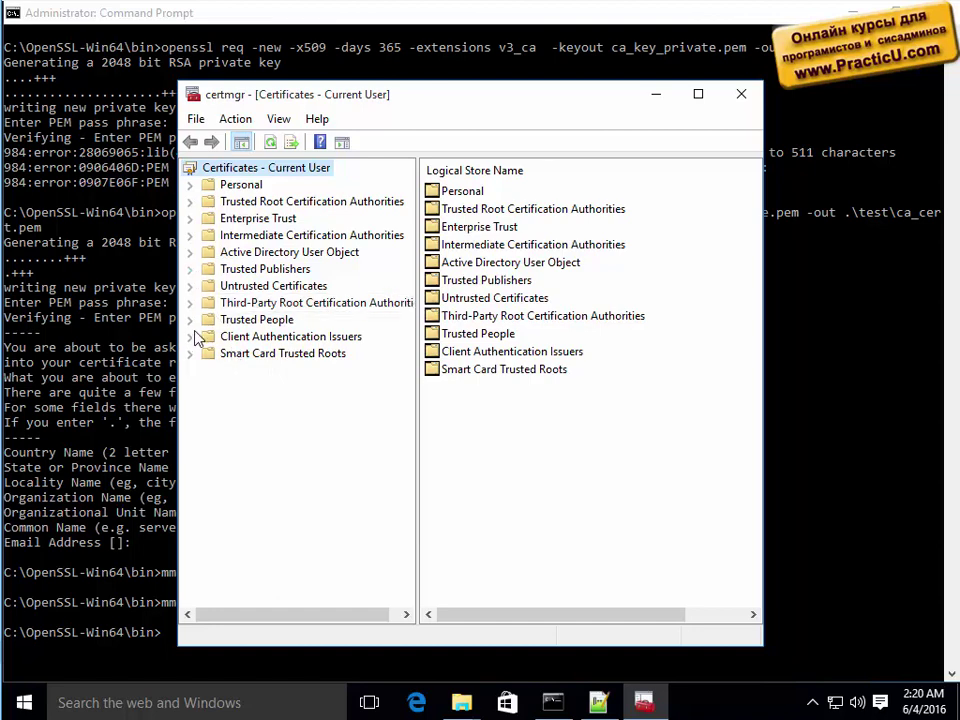
pyautogui.click(190, 270)
pyautogui.click(262, 286)
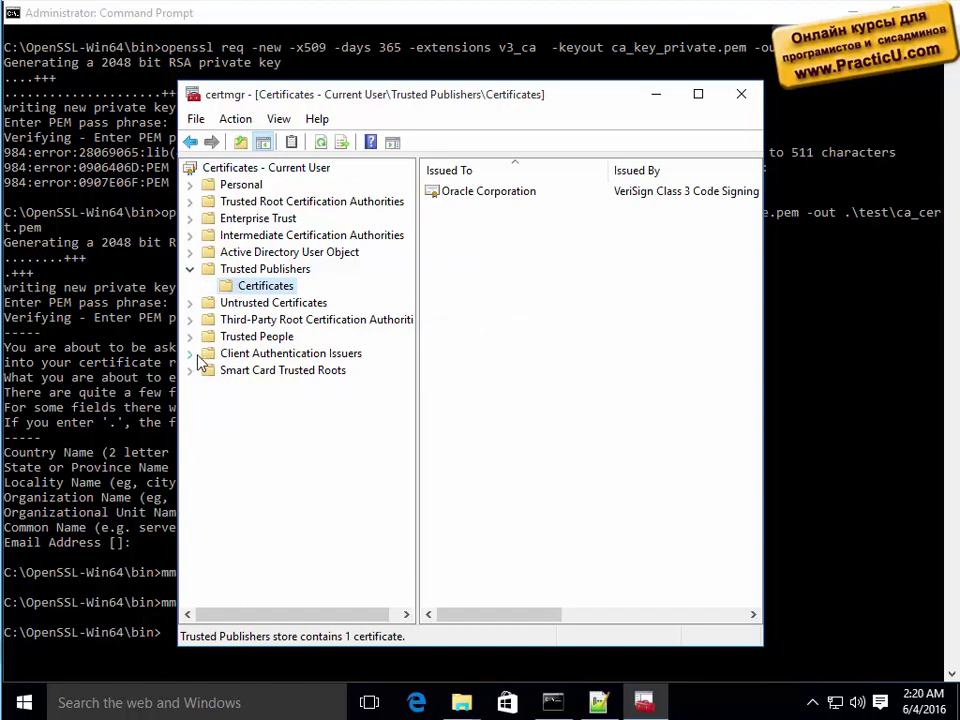
pyautogui.click(247, 360)
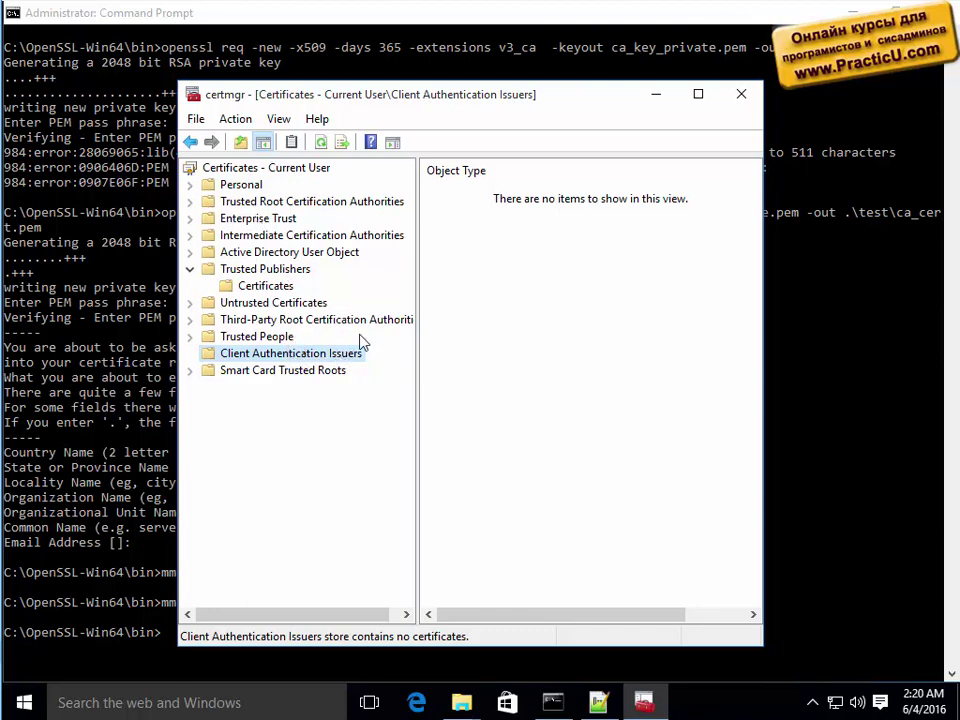
pyautogui.click(250, 188)
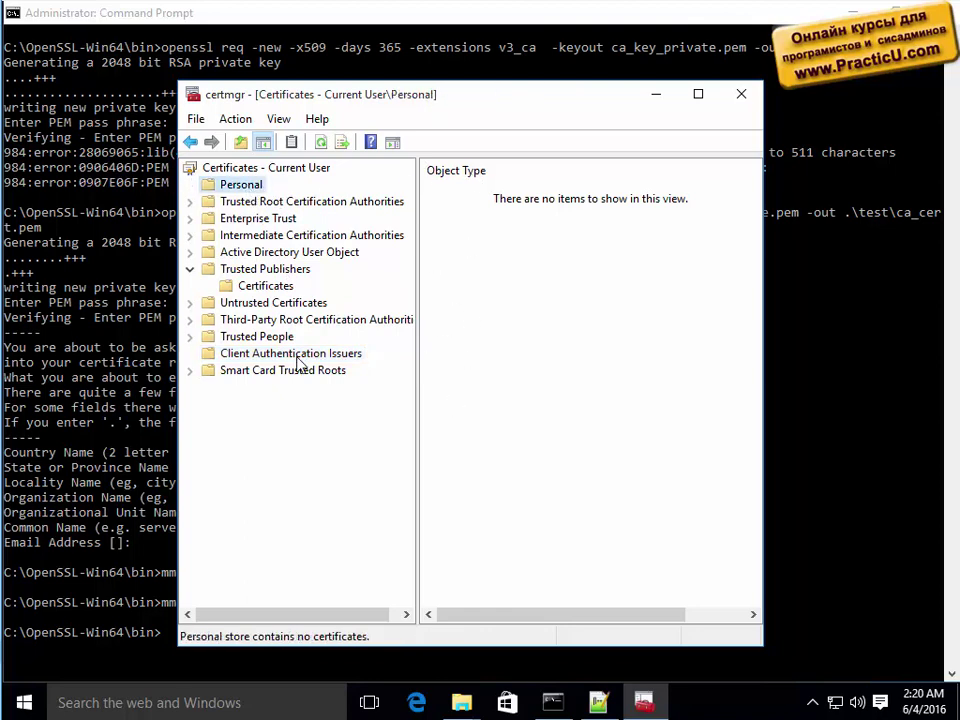
# Start the Certificate Import Wizard for the Personal store and browse for a file.
pyautogui.rightClick(242, 190)
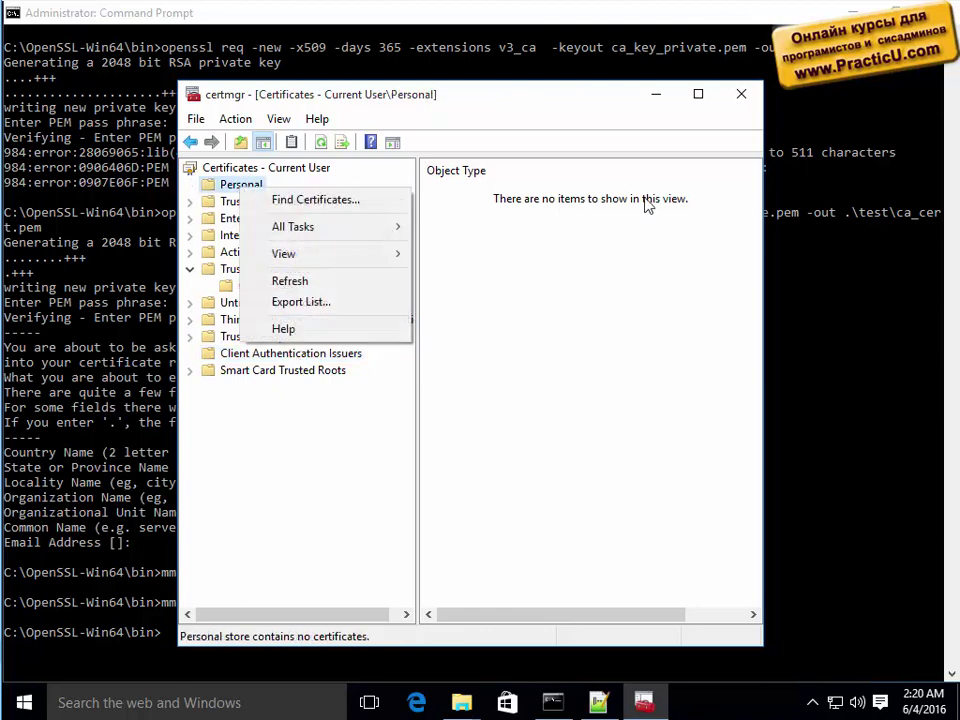
pyautogui.rightClick(666, 199)
pyautogui.rightClick(546, 221)
pyautogui.moveTo(603, 268)
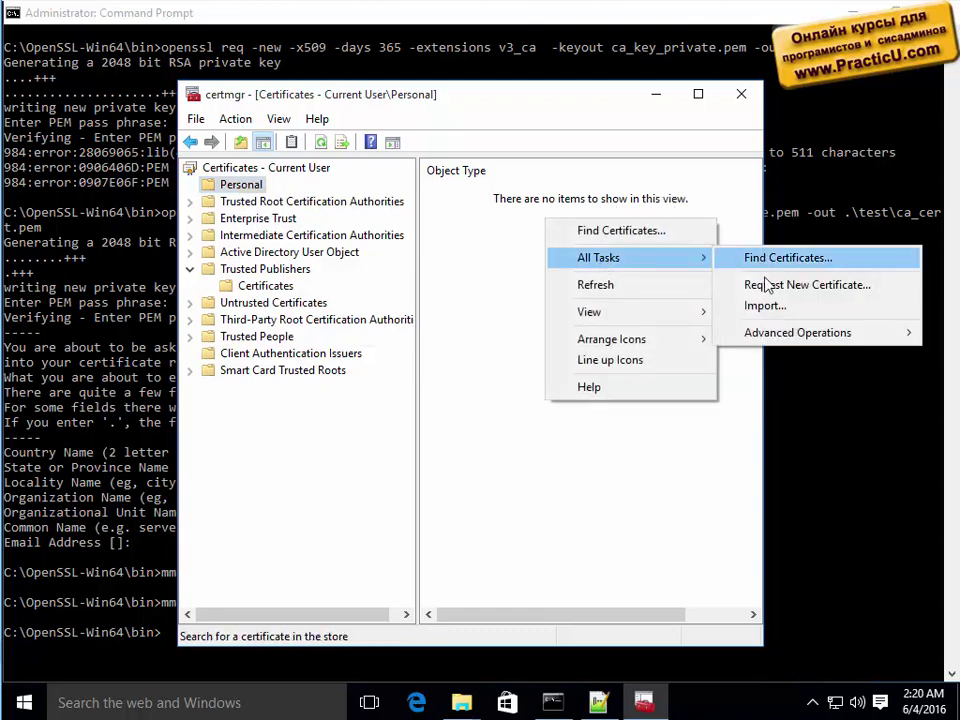
pyautogui.click(770, 306)
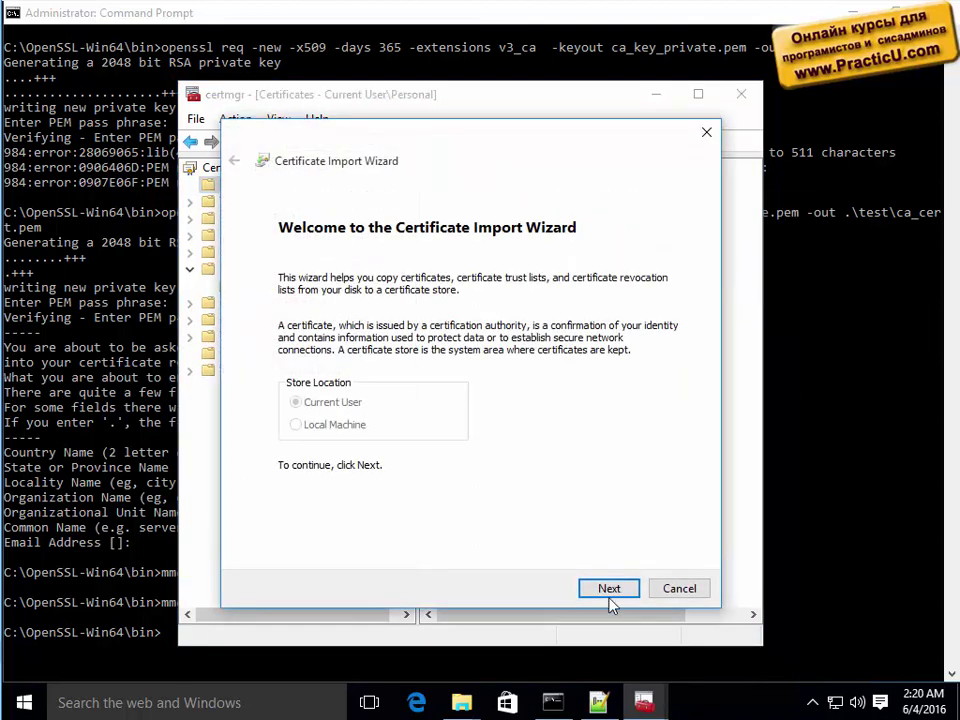
pyautogui.click(610, 590)
pyautogui.click(629, 310)
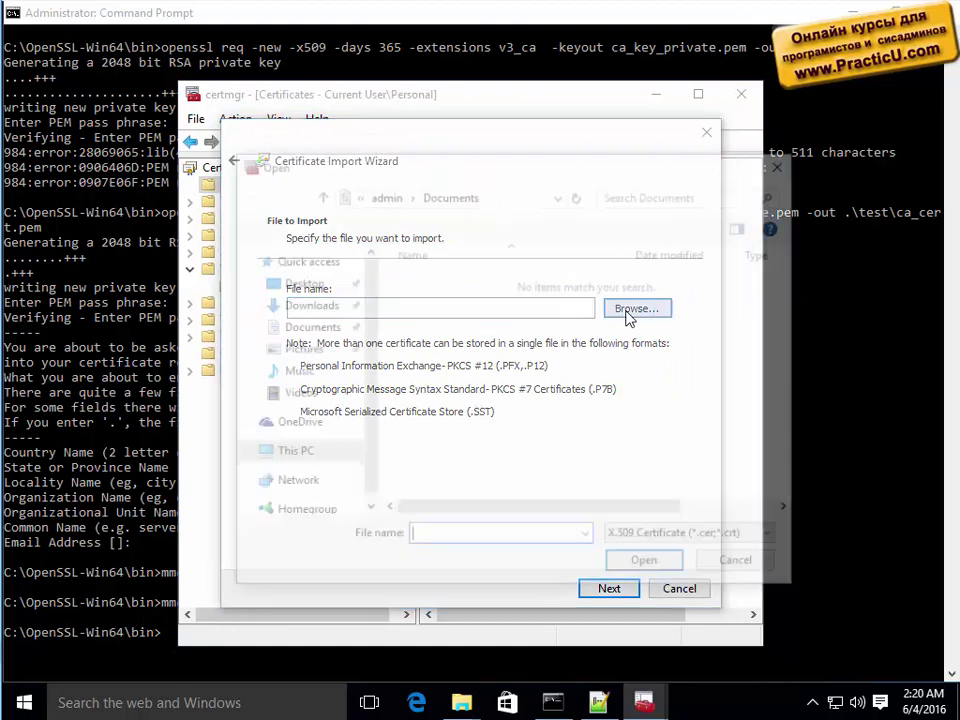
# Go to C:\OpenSSL-Win64\bin\test, show All Files (*.*), and choose ca_cert.pem.
pyautogui.write('c')
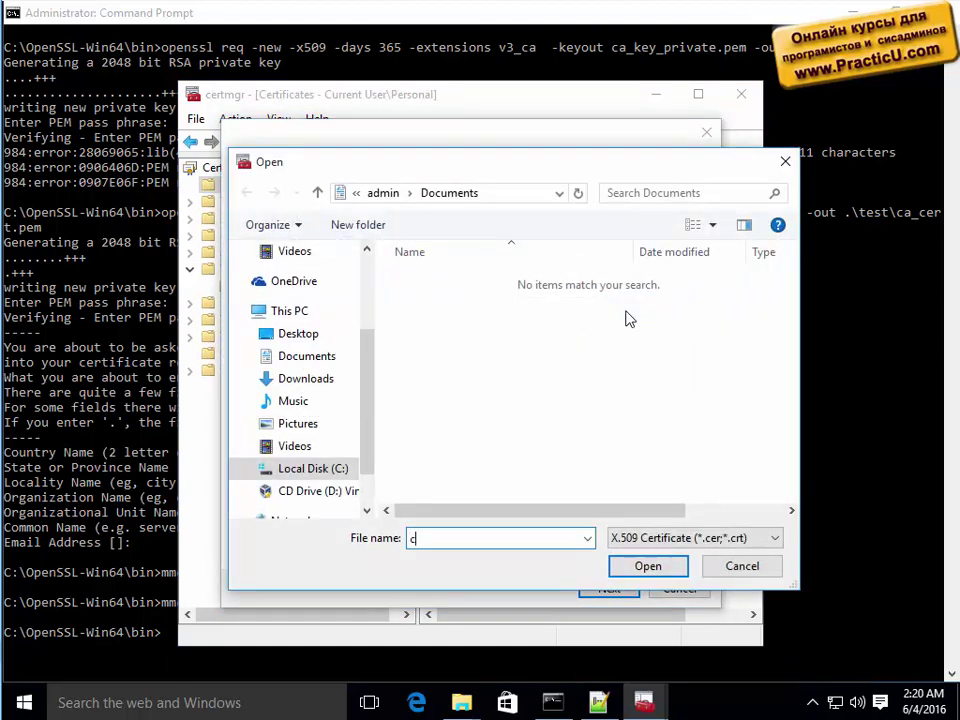
pyautogui.click(461, 703)
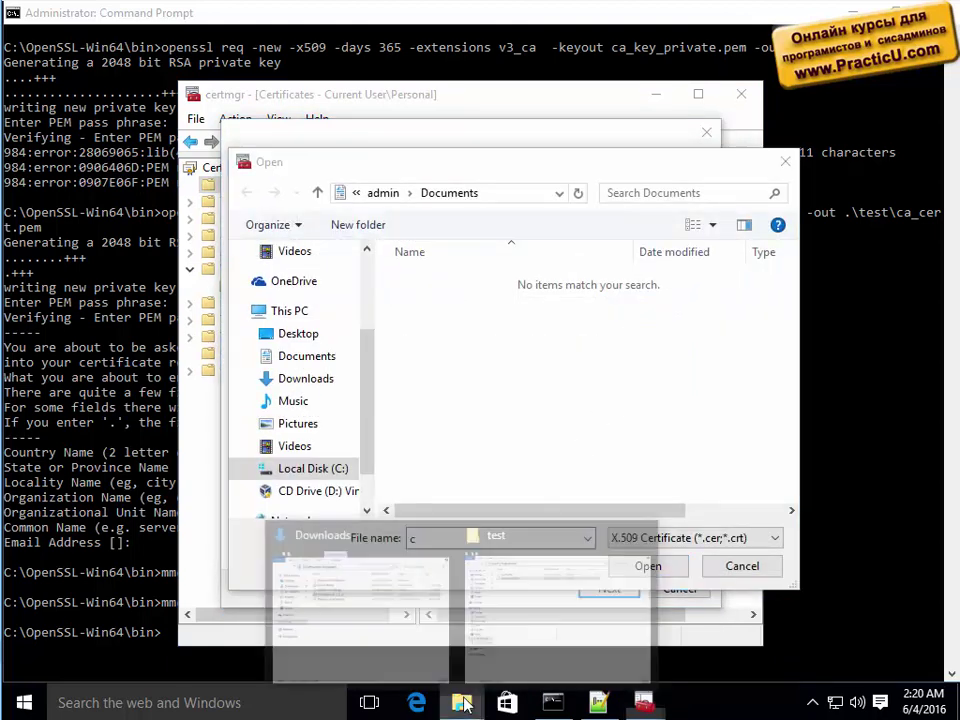
pyautogui.click(512, 635)
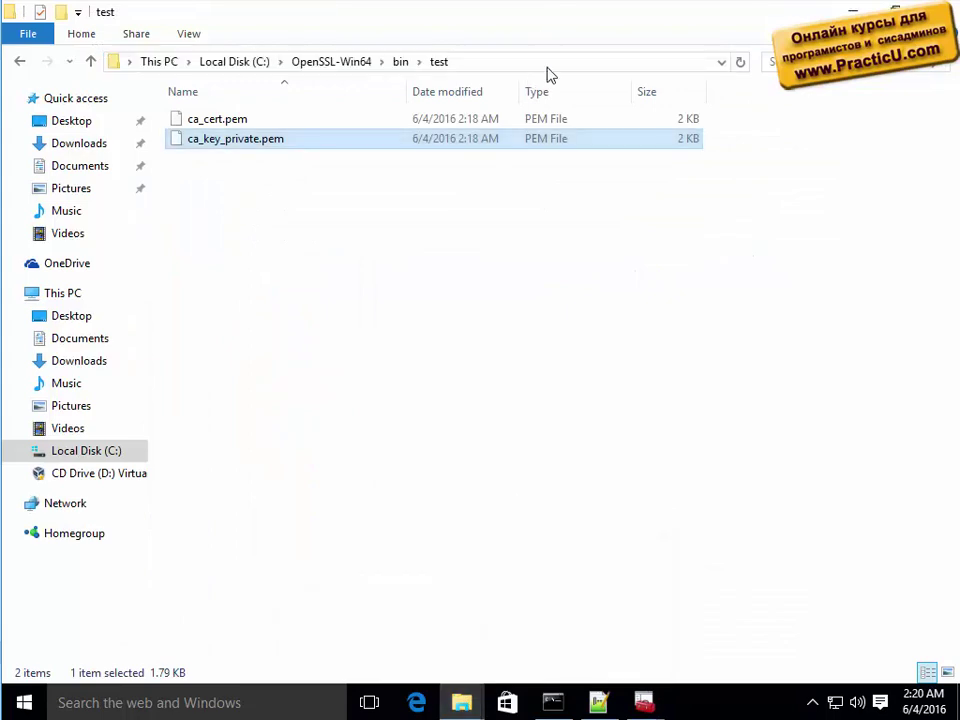
pyautogui.click(628, 58)
pyautogui.hotkey('ctrl', 'c')
pyautogui.hotkey('alt', 'Tab')
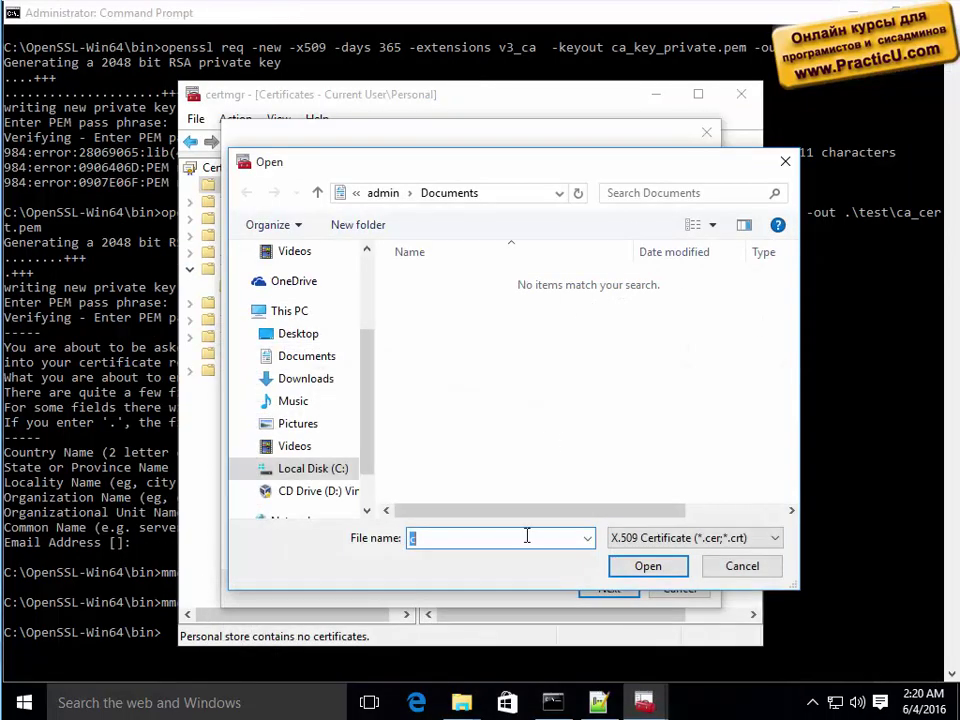
pyautogui.hotkey('ctrl', 'v')
pyautogui.press('Return')
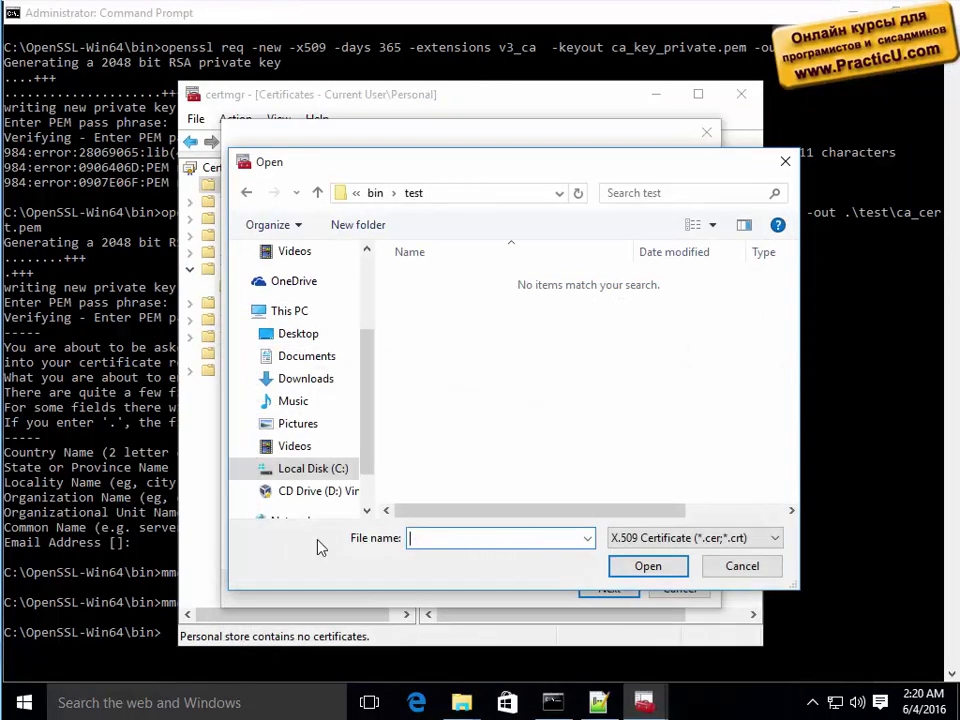
pyautogui.click(700, 538)
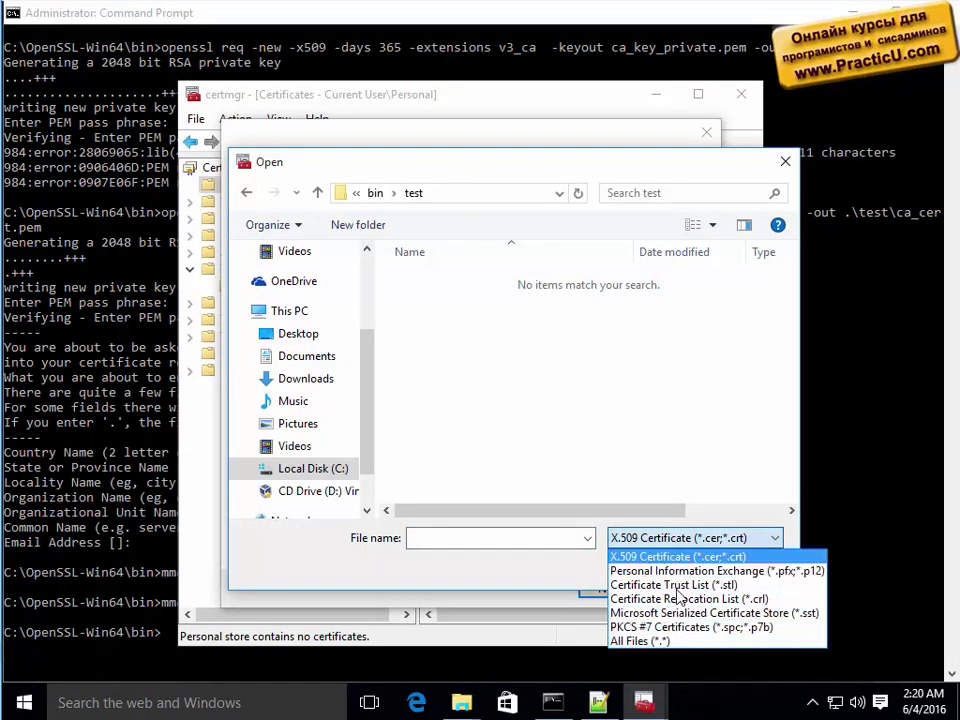
pyautogui.click(681, 641)
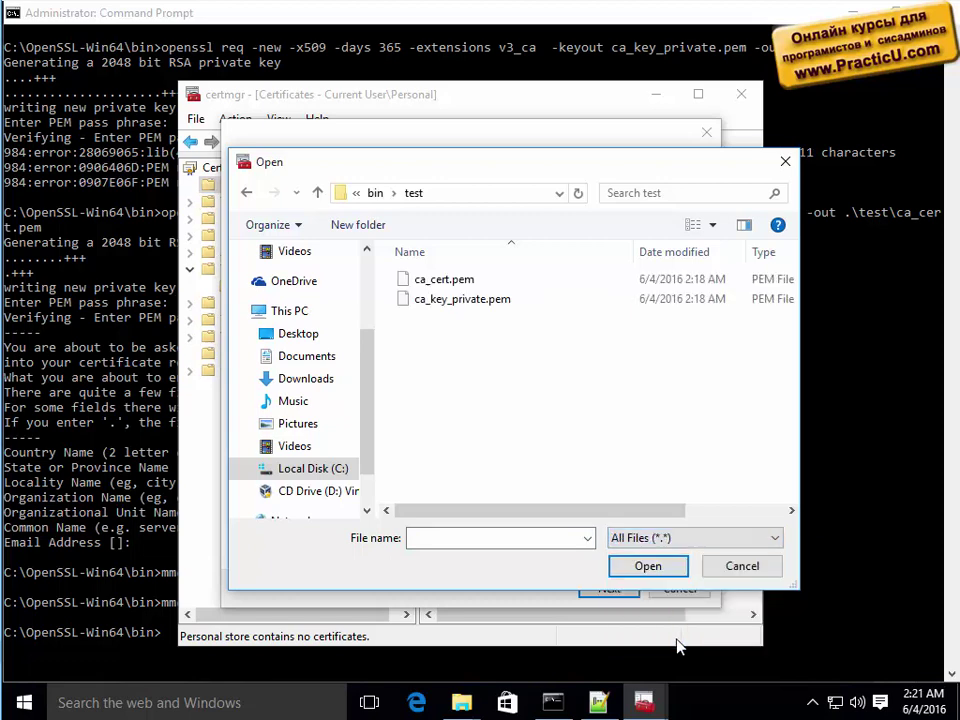
pyautogui.doubleClick(436, 282)
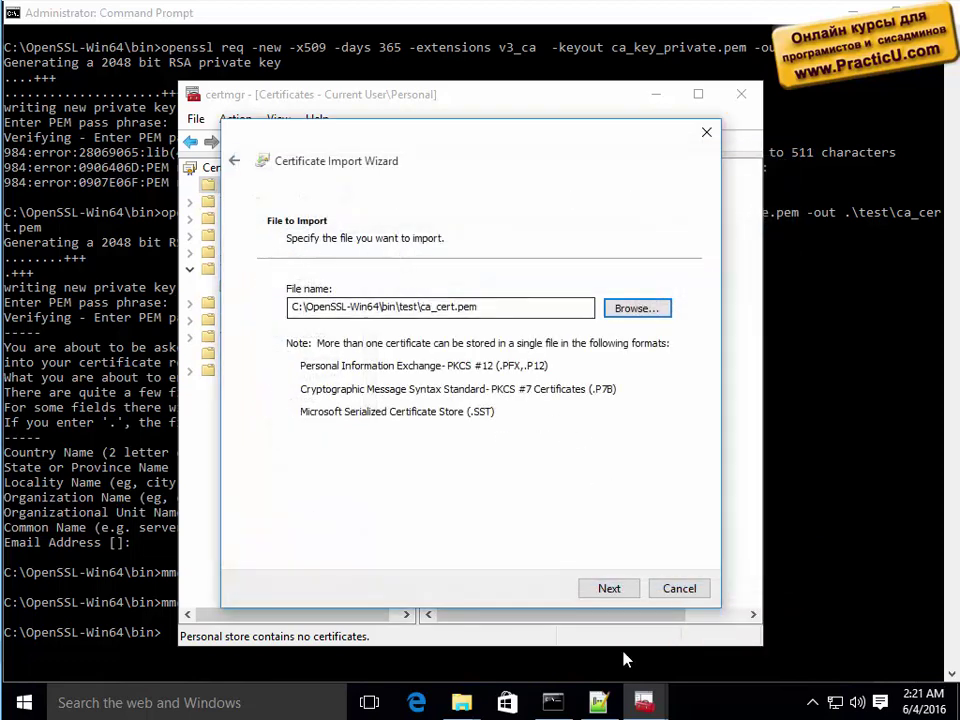
# Finish importing ca_cert.pem into the suggested Personal store.
pyautogui.click(621, 592)
pyautogui.click(622, 593)
pyautogui.click(621, 590)
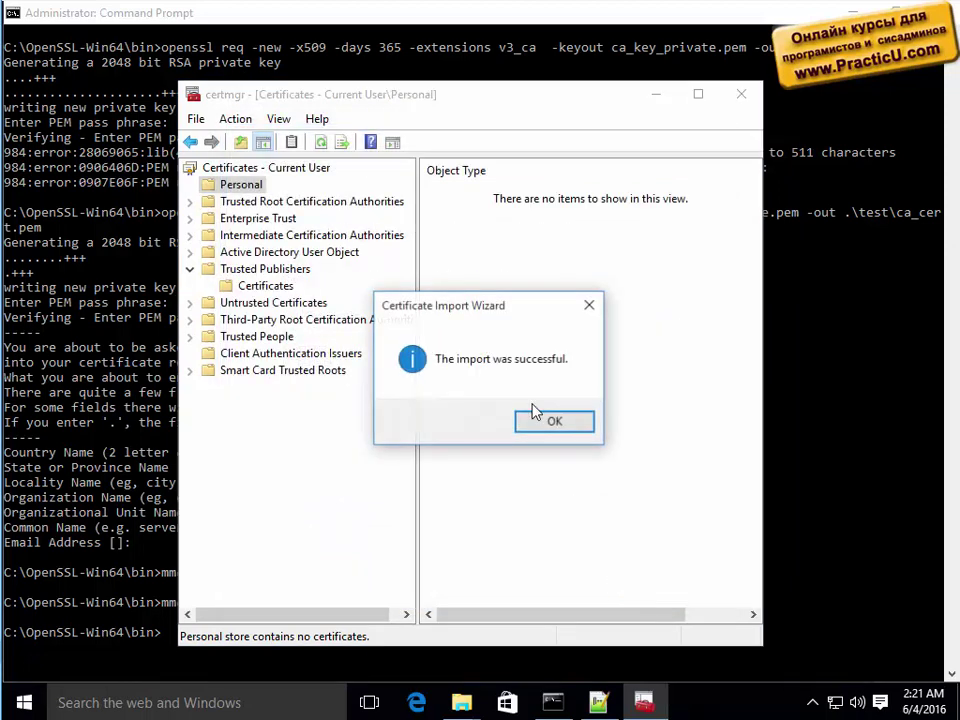
pyautogui.click(551, 423)
# Review ca.practicu.com's details and certification path, then expand Trusted Root Certification Authorities.
pyautogui.doubleClick(453, 199)
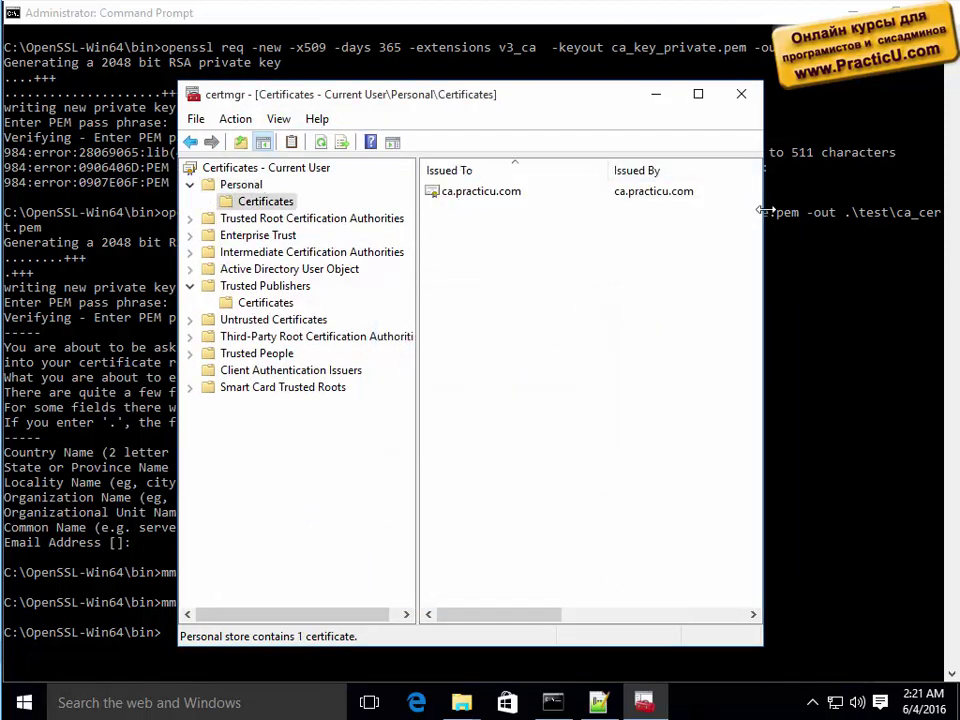
pyautogui.moveTo(764, 208); pyautogui.dragTo(904, 208)
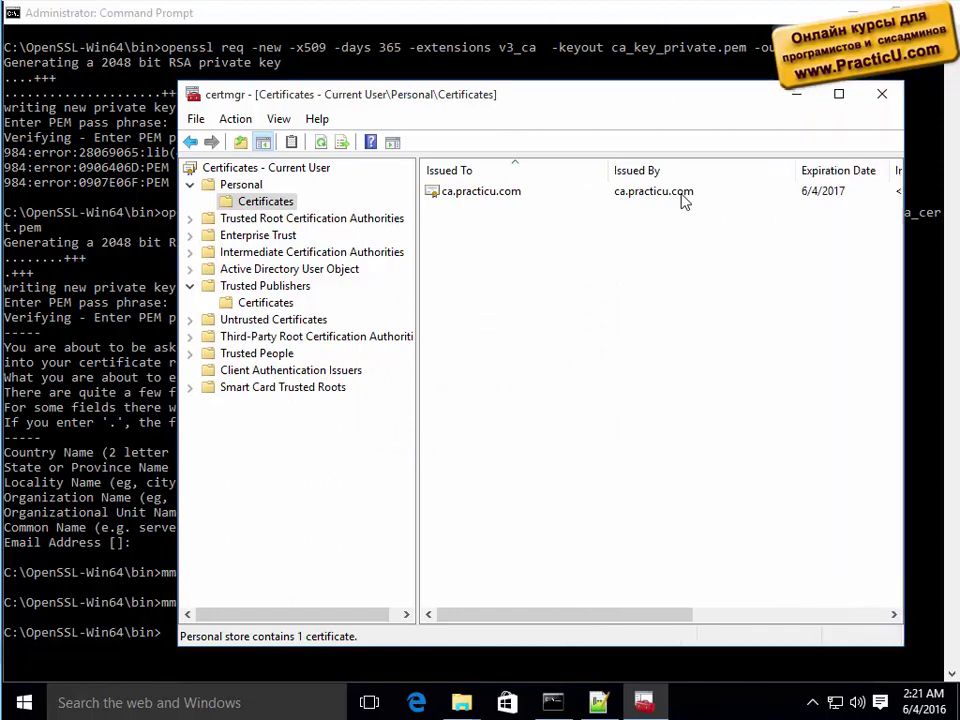
pyautogui.doubleClick(500, 195)
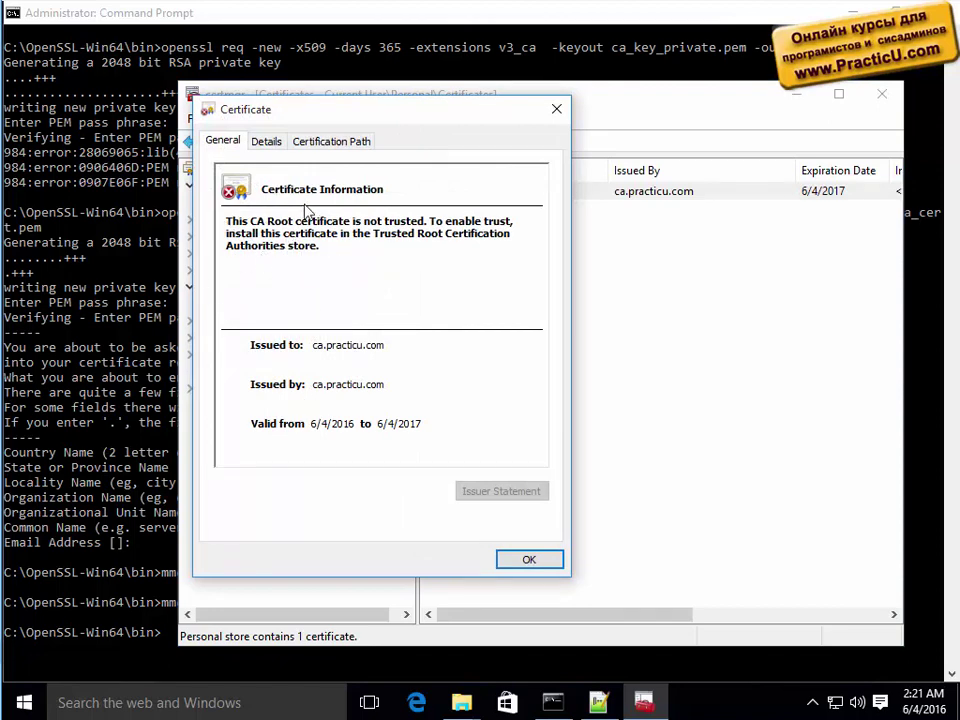
pyautogui.click(266, 142)
pyautogui.click(330, 141)
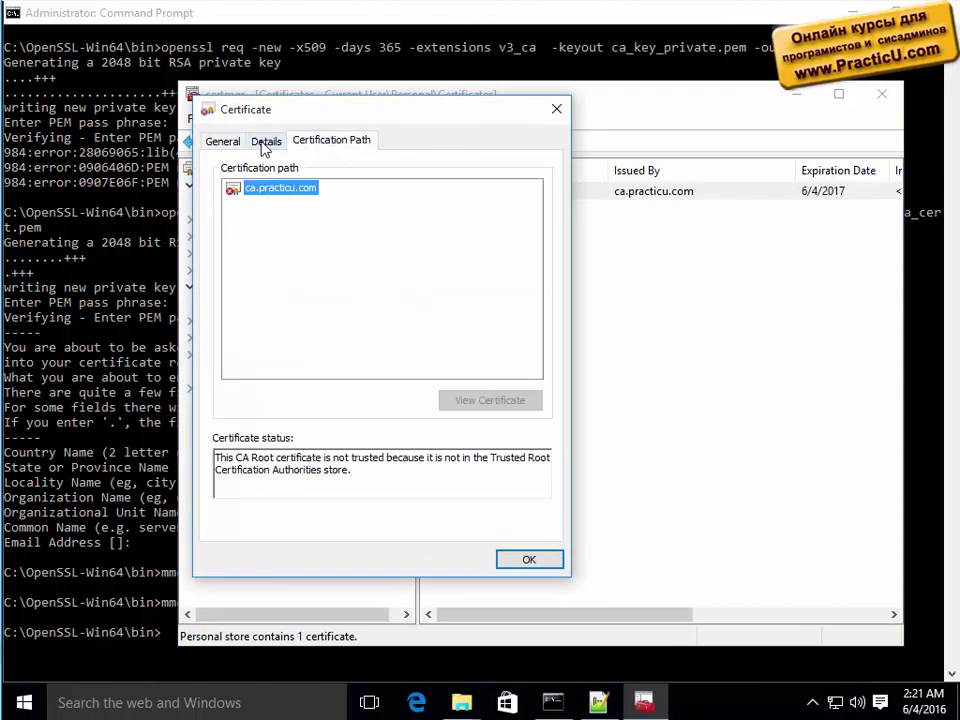
pyautogui.click(556, 109)
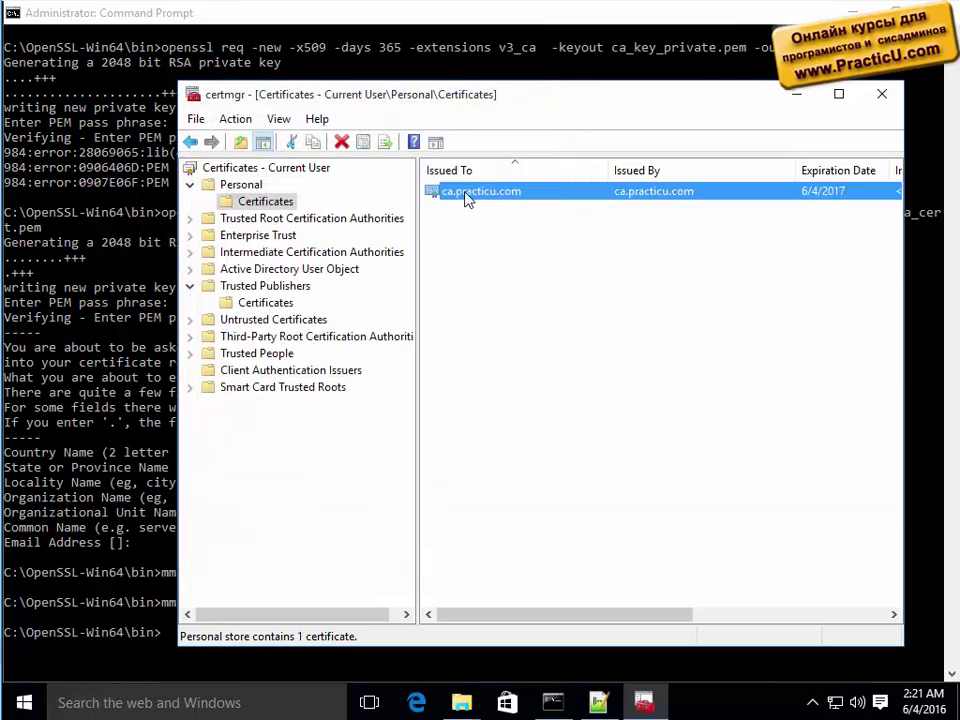
pyautogui.click(190, 218)
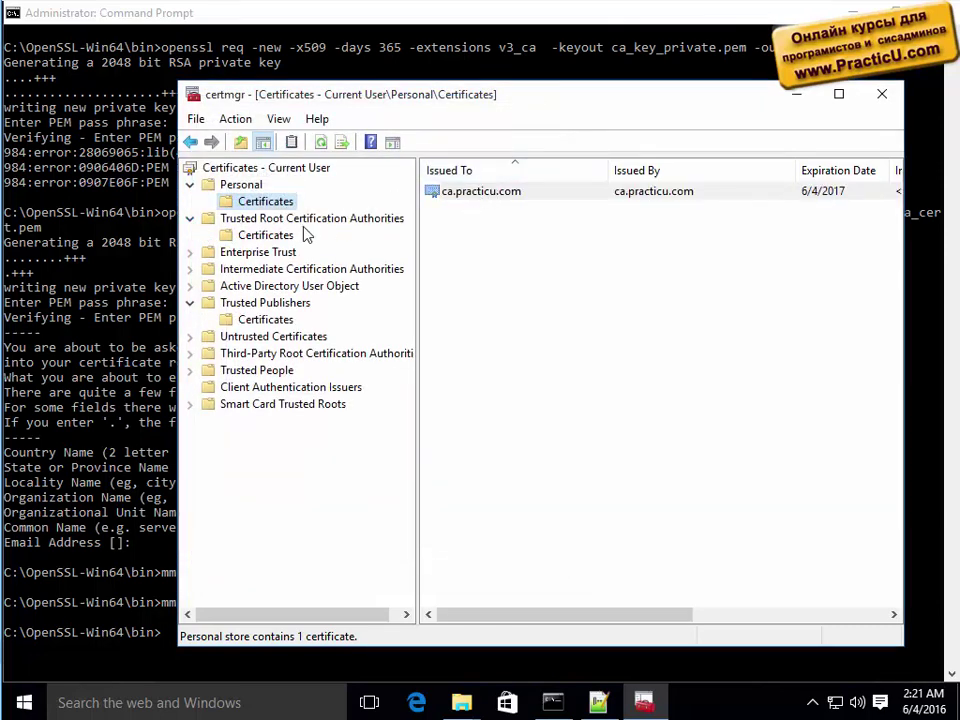
# Move ca.practicu.com into Trusted Root Certification Authorities and confirm the install warning.
pyautogui.moveTo(268, 242); pyautogui.dragTo(272, 242)
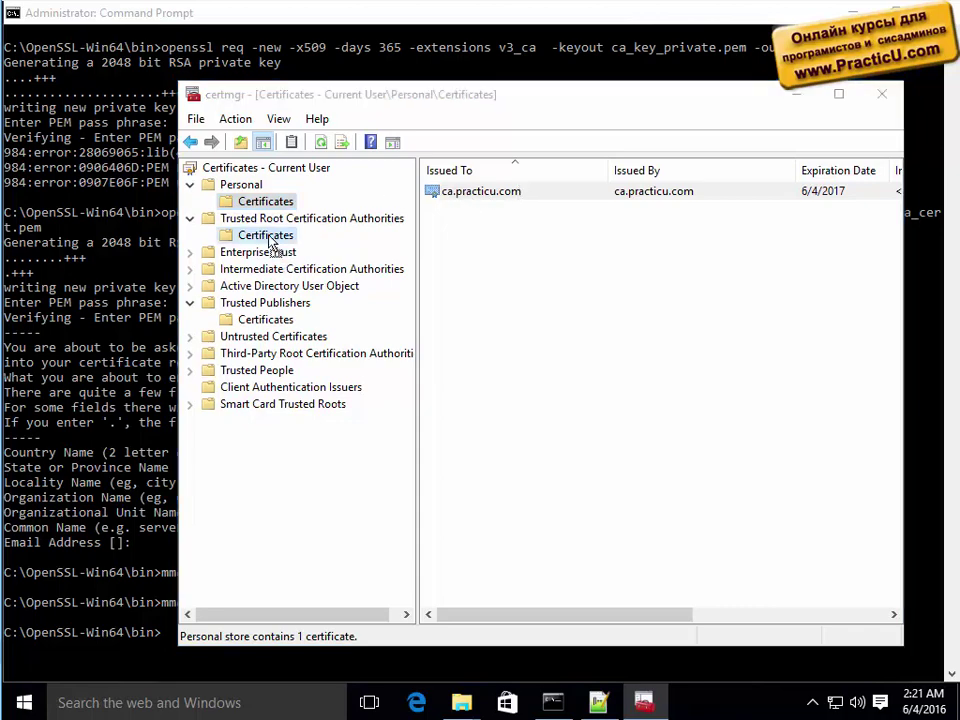
pyautogui.click(592, 533)
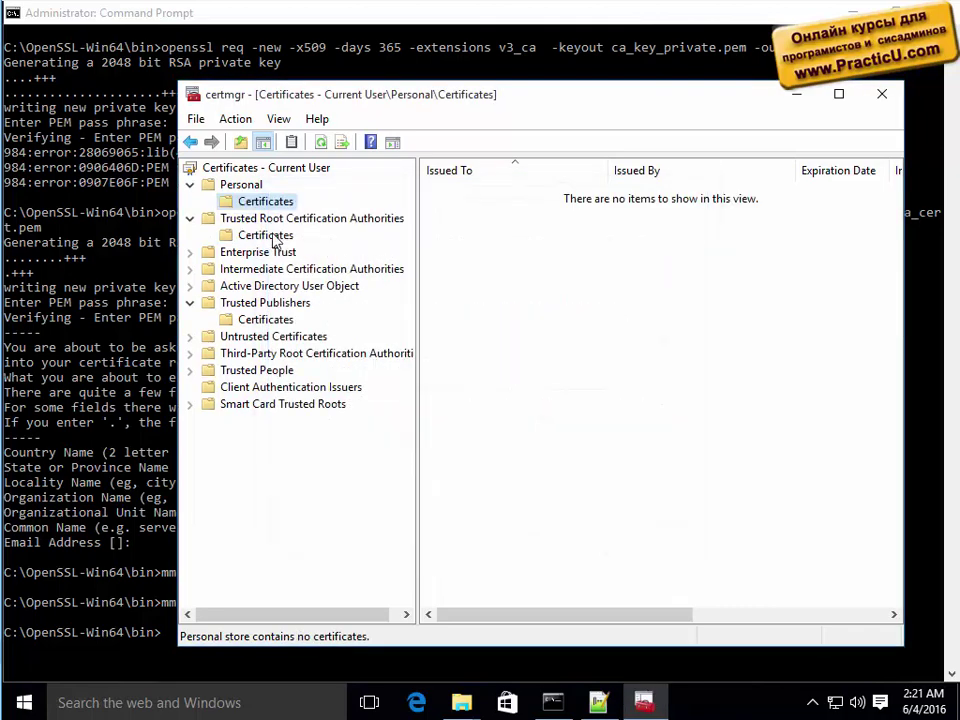
pyautogui.click(260, 235)
# Inspect the certificate's Basic Constraints, key identifiers, public key and Subject fields.
pyautogui.doubleClick(478, 228)
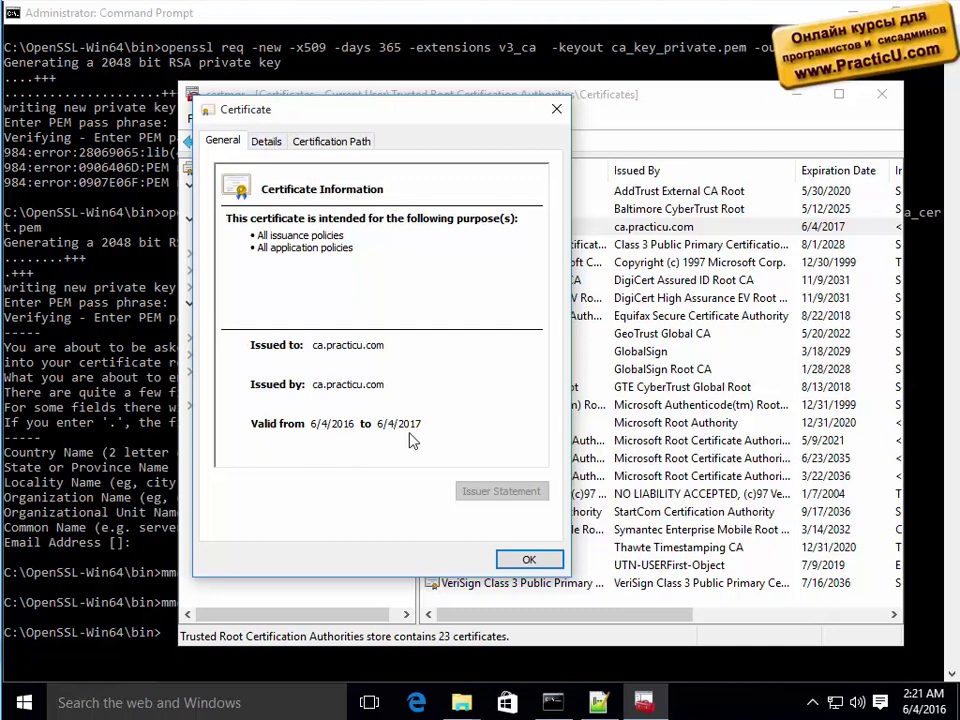
pyautogui.click(268, 142)
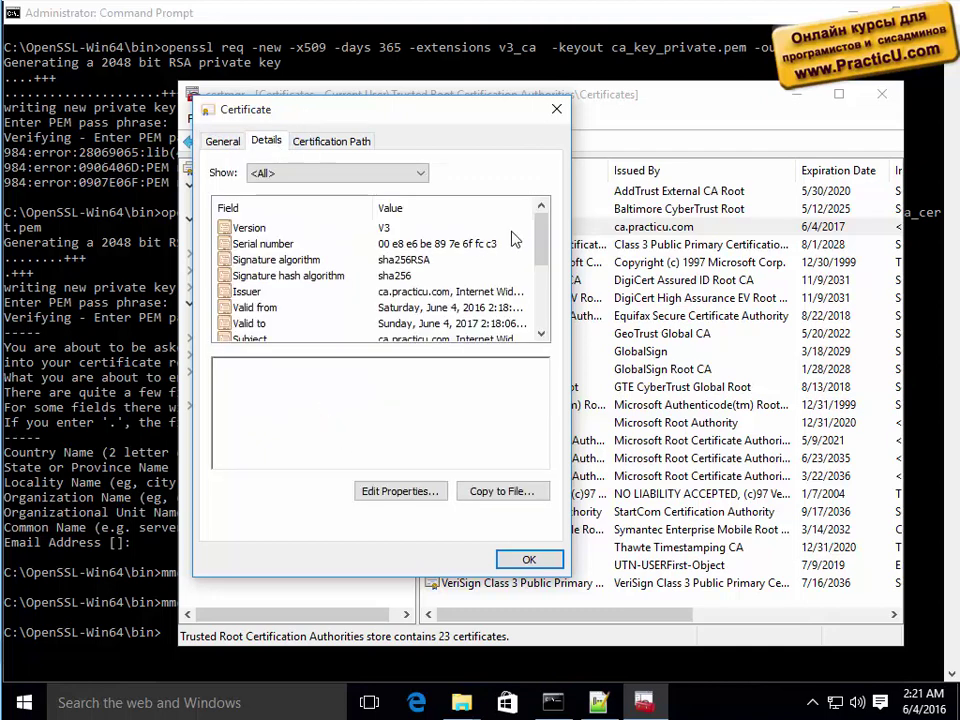
pyautogui.moveTo(540, 236); pyautogui.dragTo(546, 310)
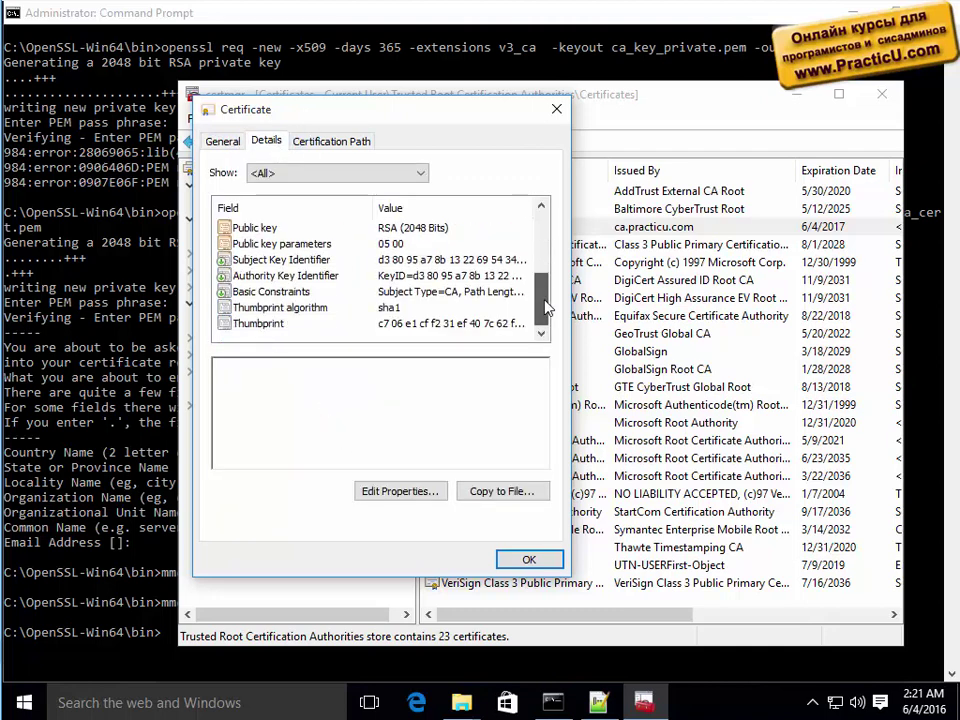
pyautogui.click(272, 290)
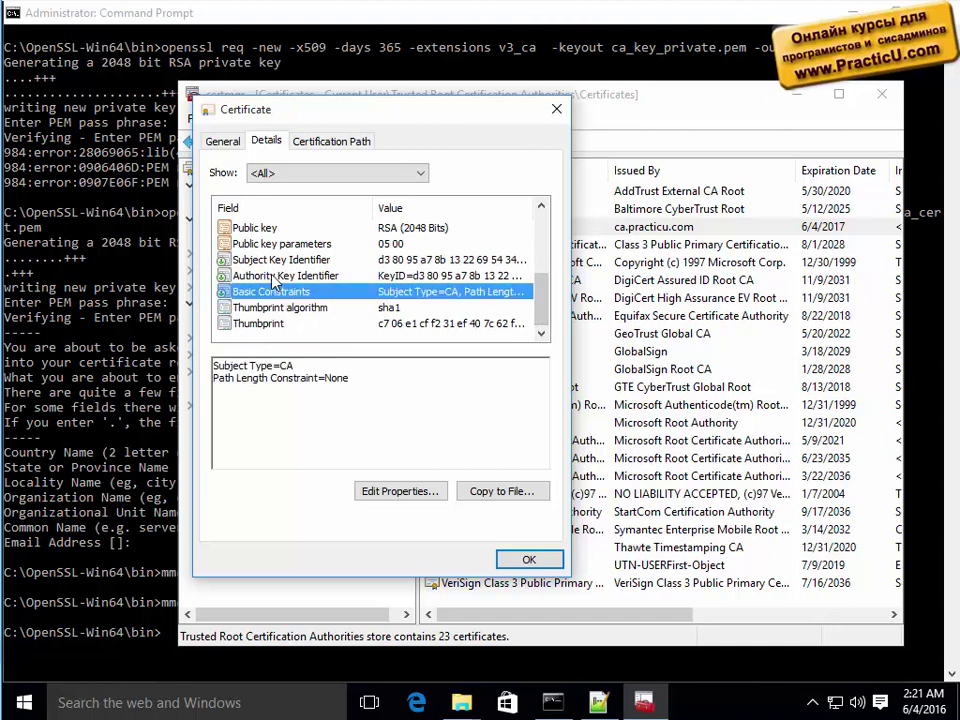
pyautogui.click(271, 276)
pyautogui.click(285, 260)
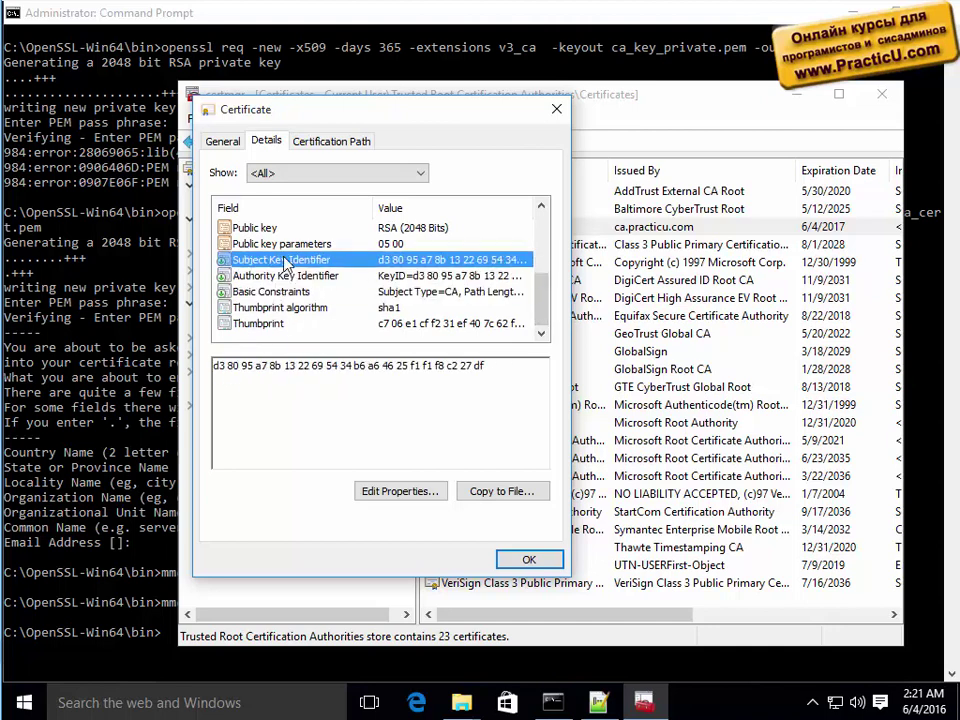
pyautogui.click(284, 248)
pyautogui.scroll(1, 285, 255)
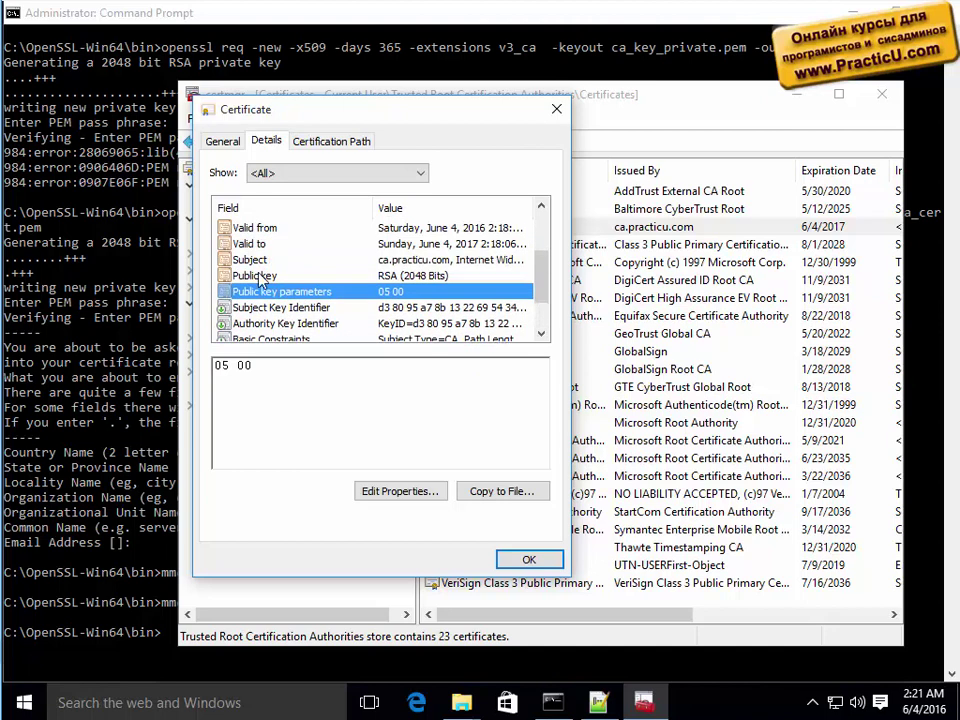
pyautogui.click(272, 275)
pyautogui.click(268, 262)
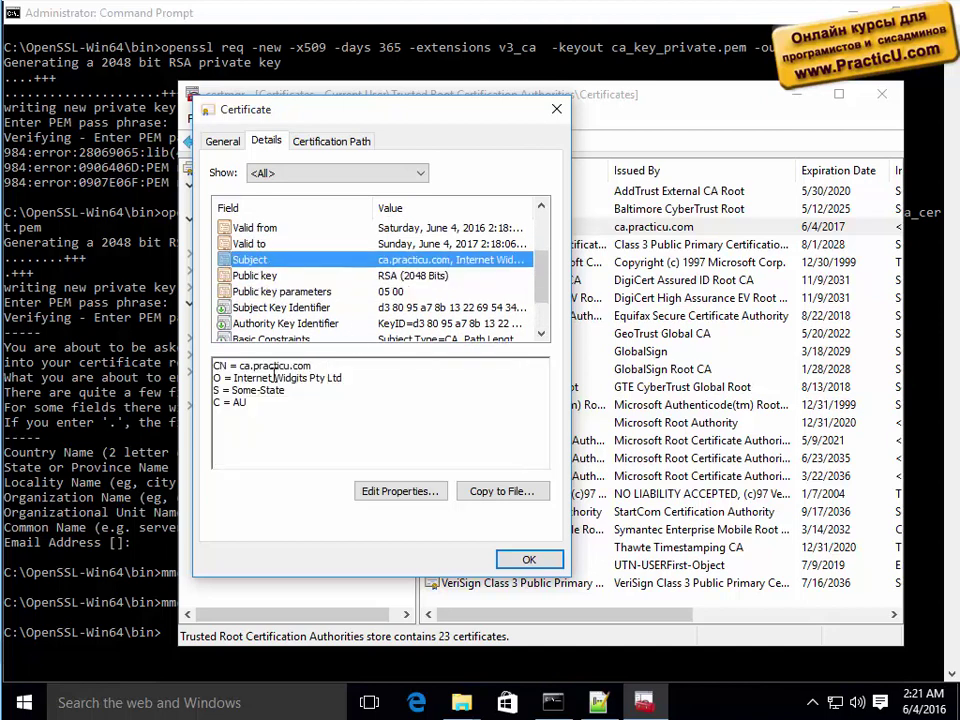
pyautogui.moveTo(232, 390); pyautogui.dragTo(314, 397)
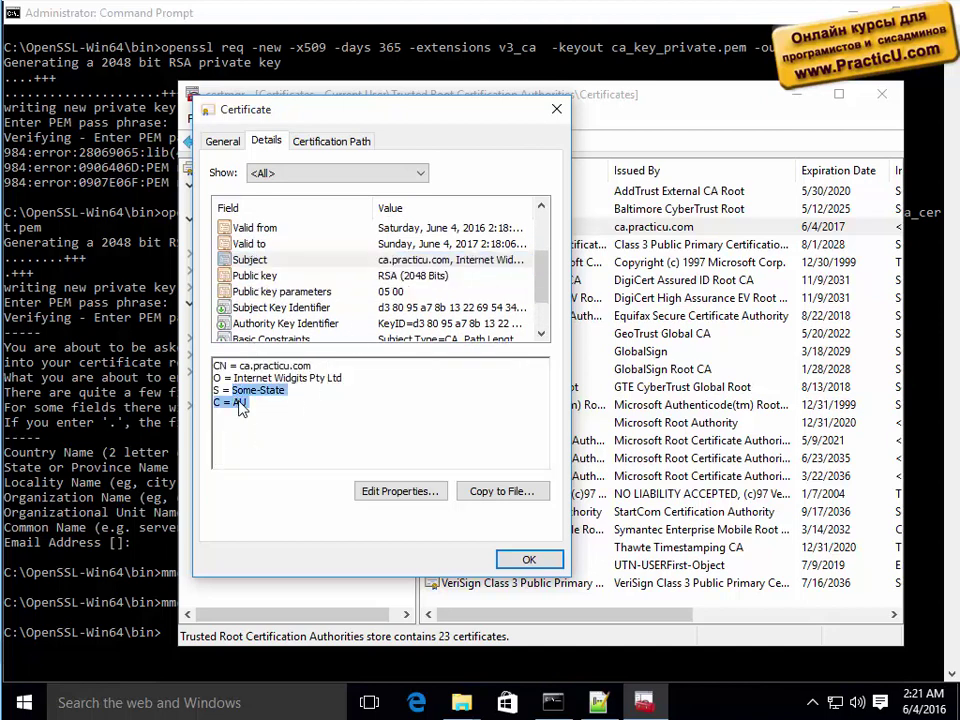
pyautogui.moveTo(234, 378); pyautogui.dragTo(343, 381)
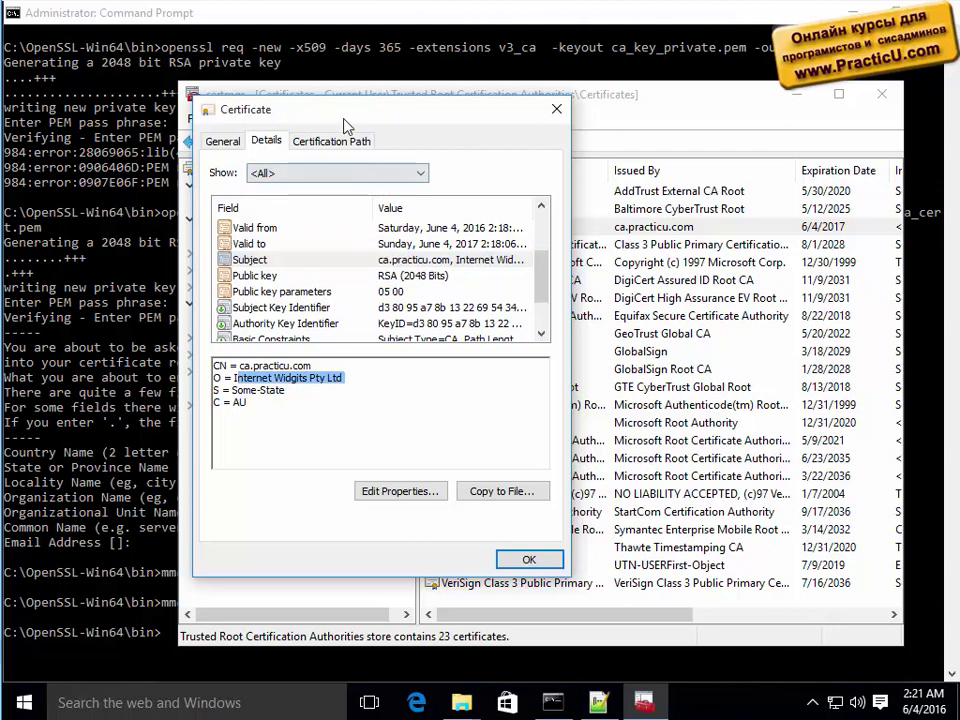
# Confirm the certification path status is OK, then minimize certmgr.
pyautogui.click(331, 142)
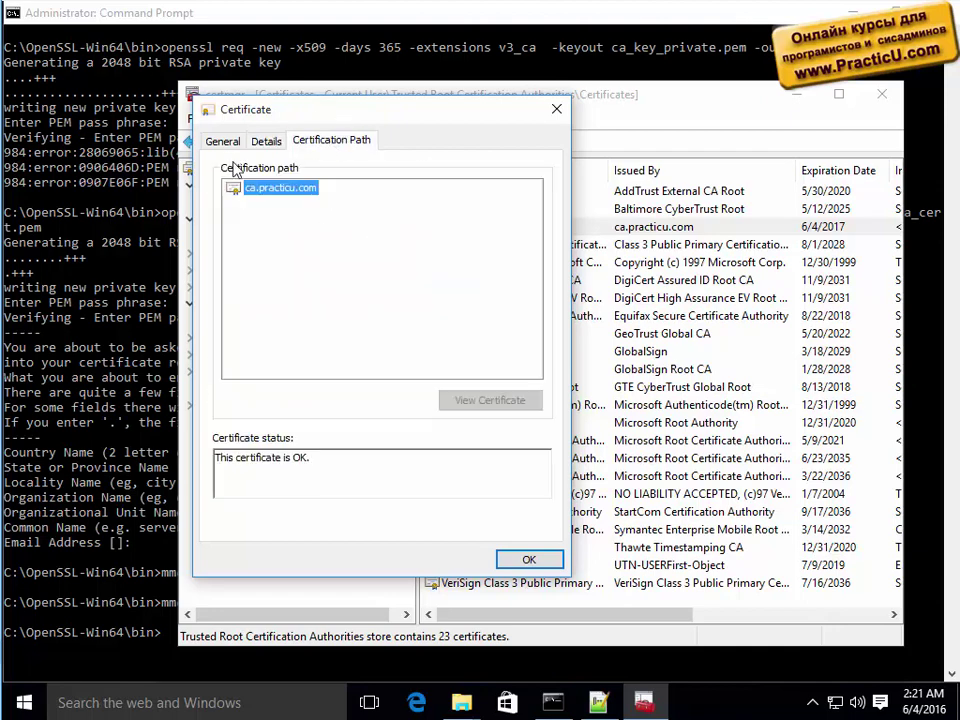
pyautogui.click(557, 113)
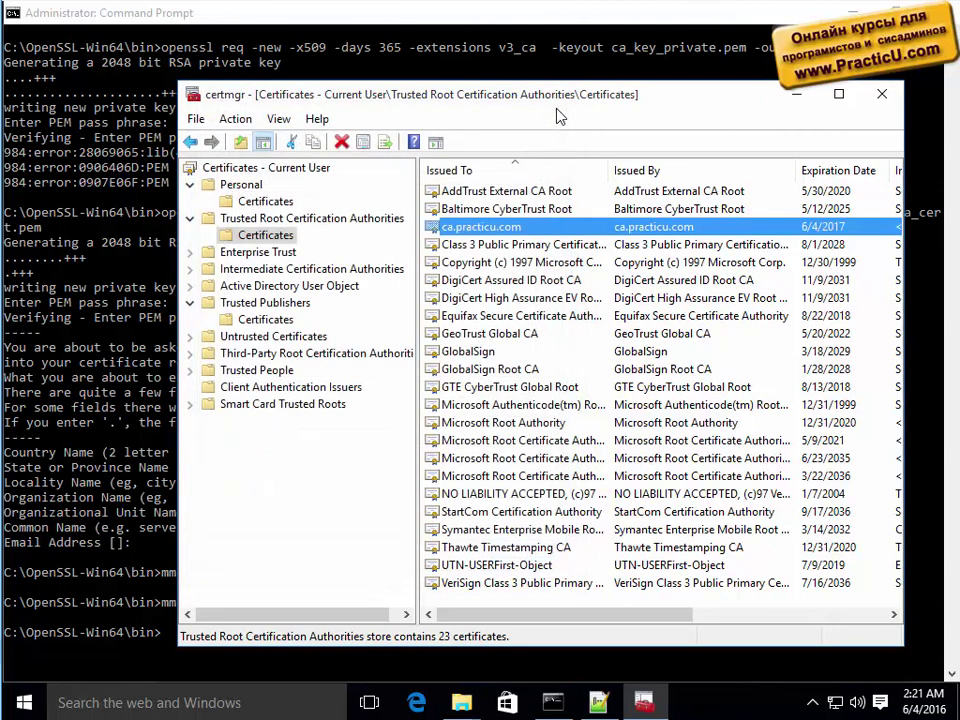
pyautogui.doubleClick(509, 229)
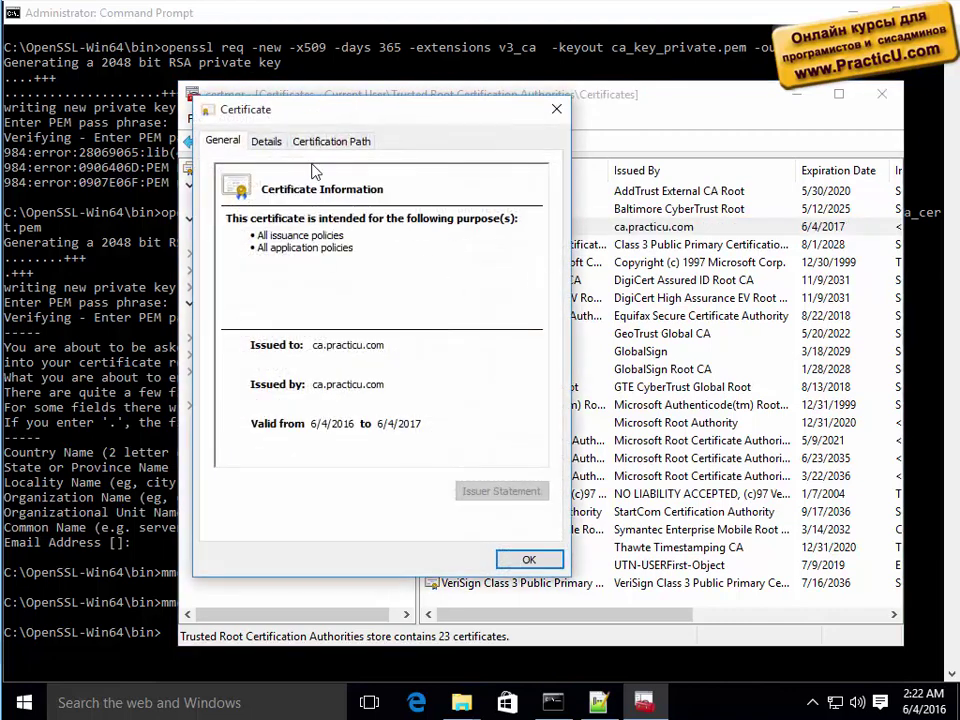
pyautogui.click(266, 143)
pyautogui.click(318, 147)
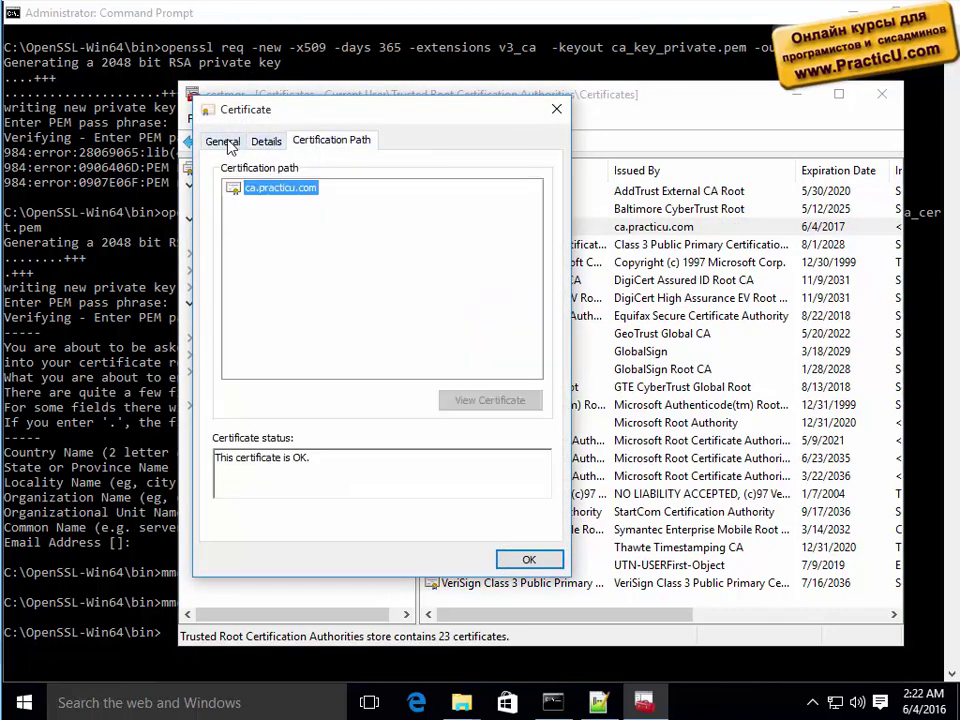
pyautogui.click(222, 141)
pyautogui.click(556, 109)
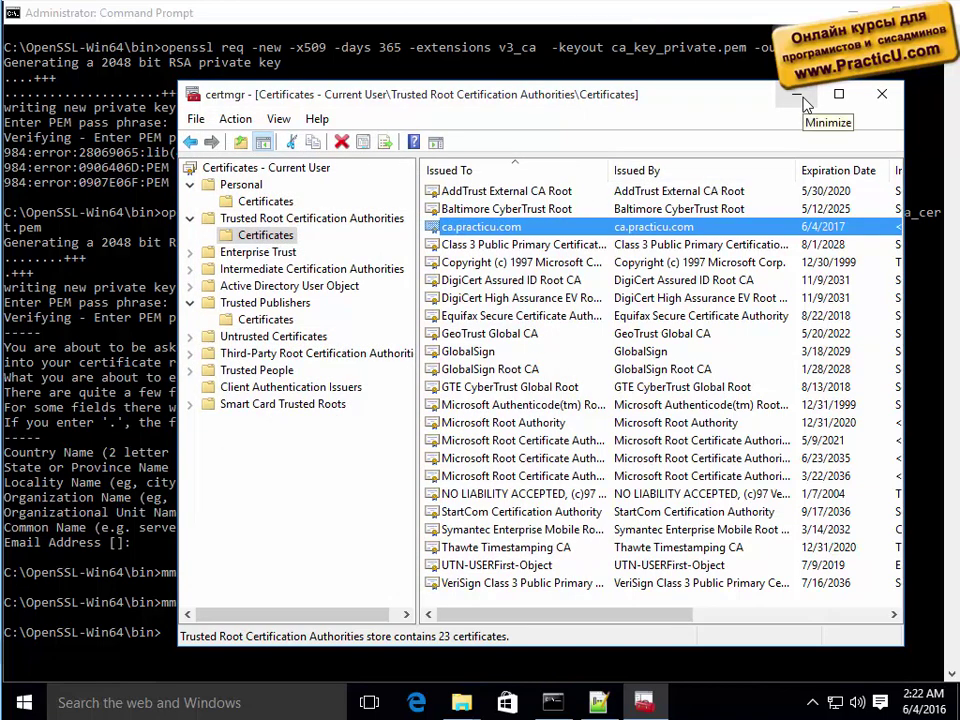
pyautogui.click(806, 103)
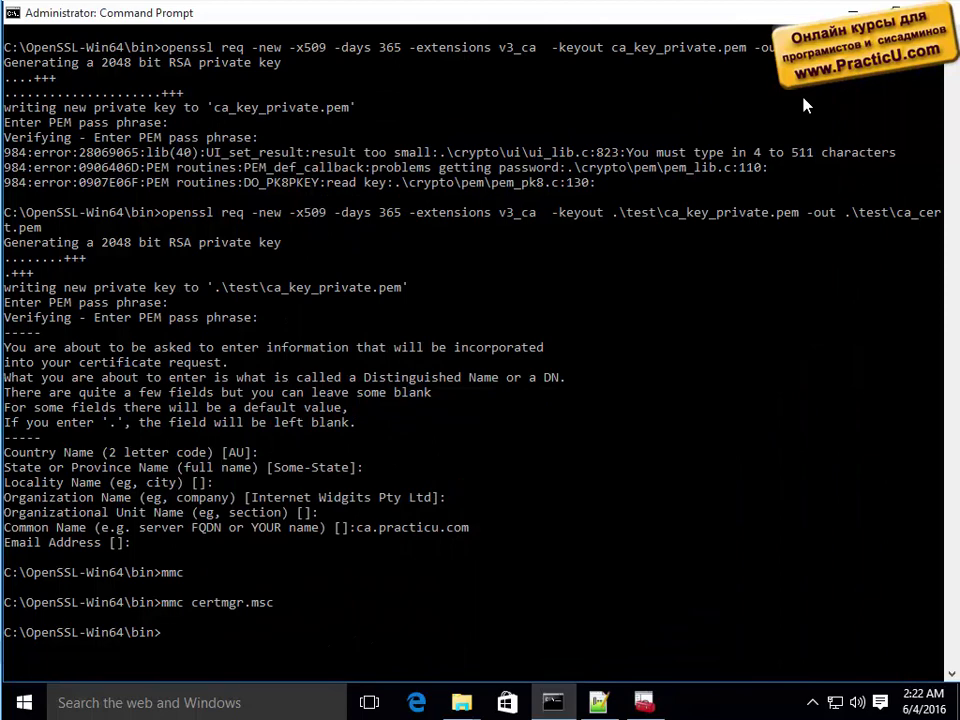
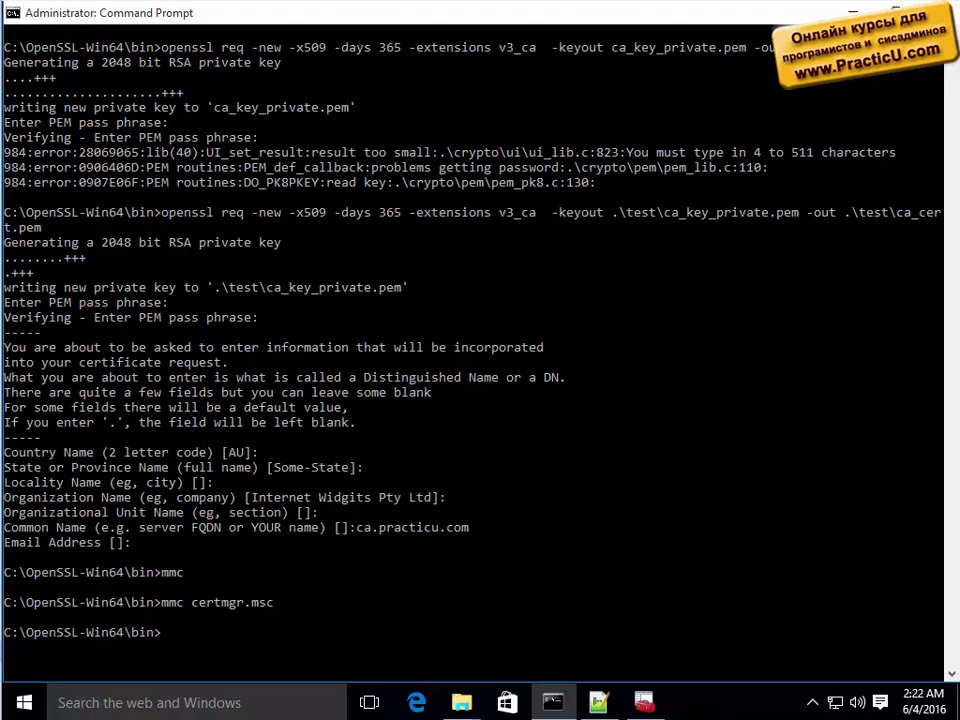
# List openssl's available commands with 'openssl /?'.
pyautogui.click(488, 514)
pyautogui.write('openssl ')
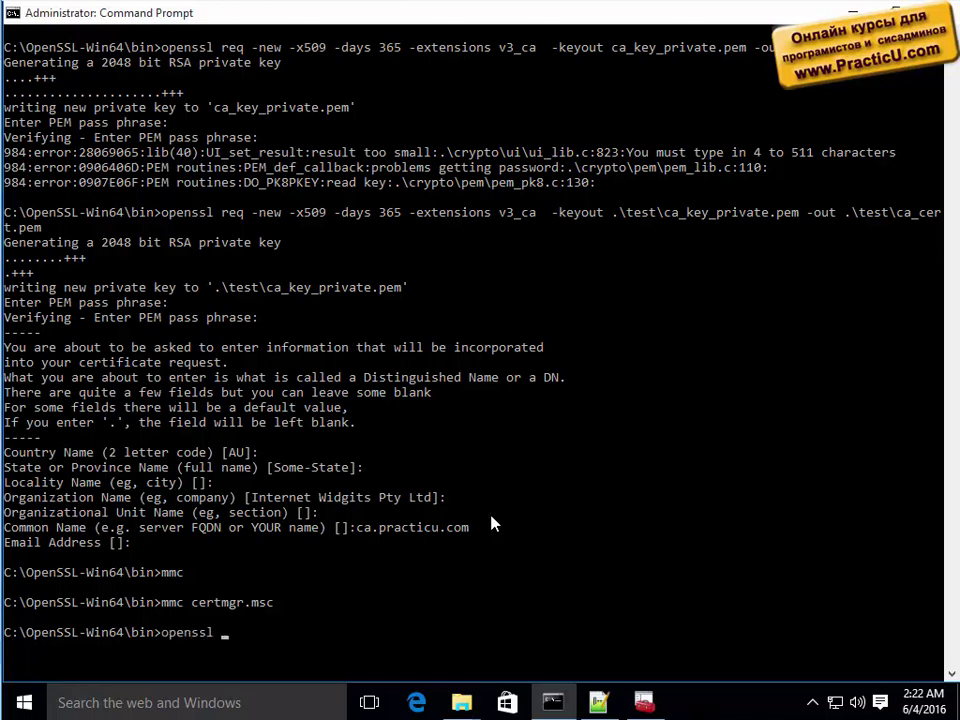
pyautogui.write('g')
pyautogui.press('BackSpace')
pyautogui.write('/?')
pyautogui.press('Return')
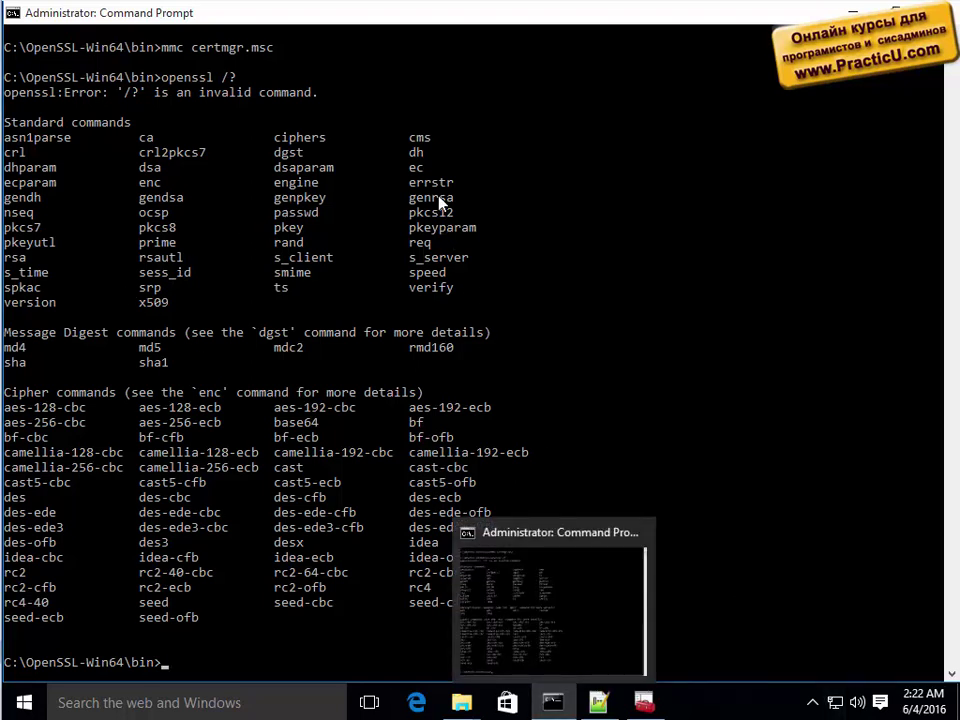
# Generate a 2048-bit RSA private key with genrsa, saved as .\test\server_key_private.pem.
pyautogui.moveTo(410, 198); pyautogui.dragTo(467, 199)
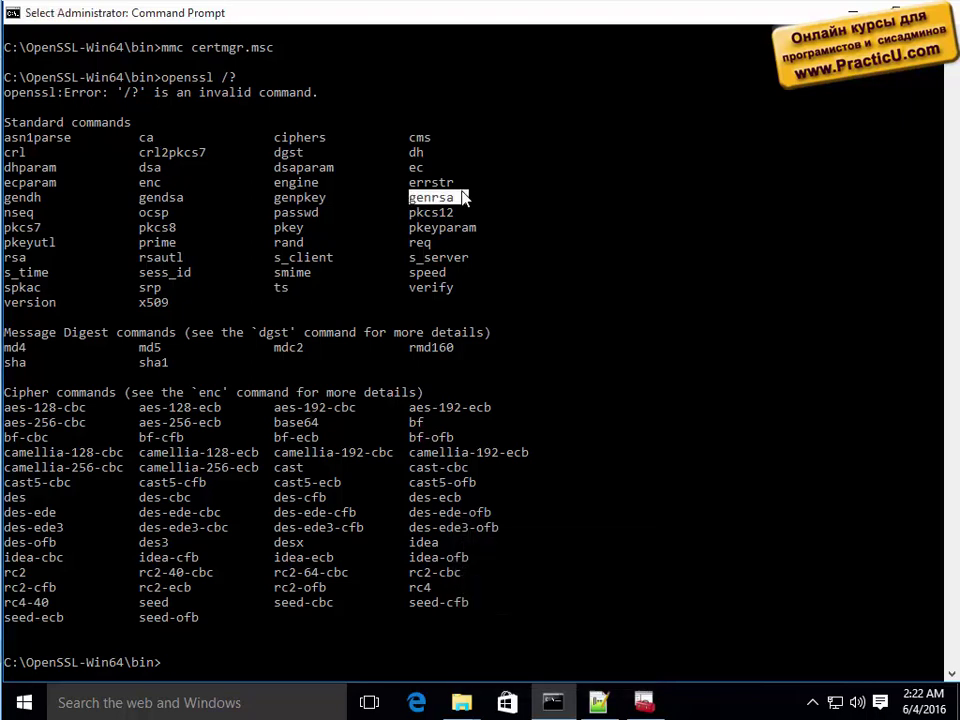
pyautogui.rightClick(470, 247)
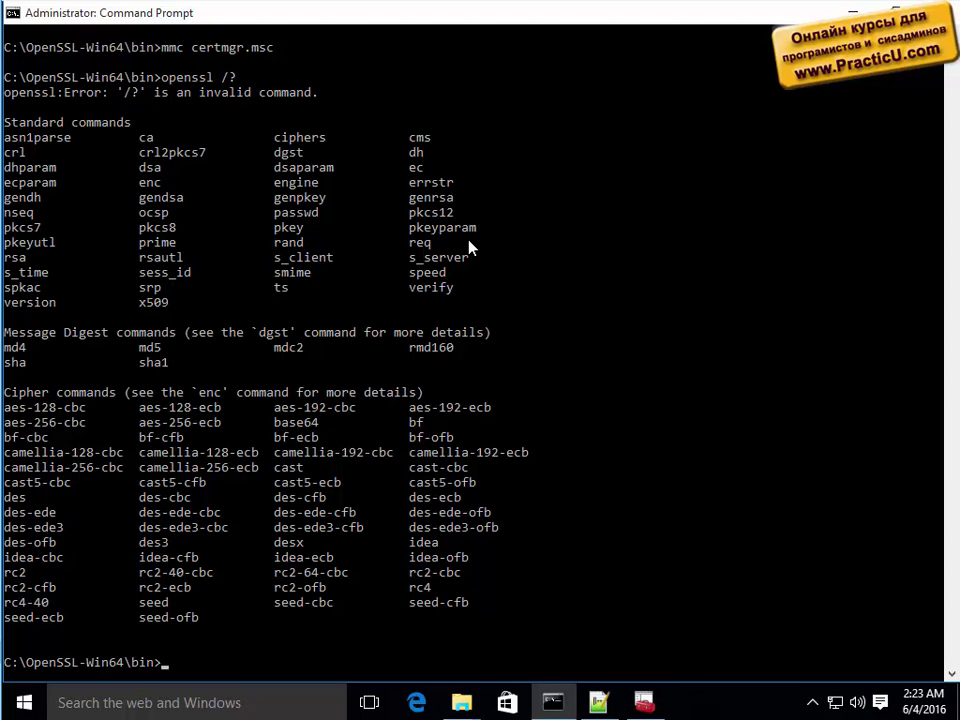
pyautogui.write('openssl genrsa')
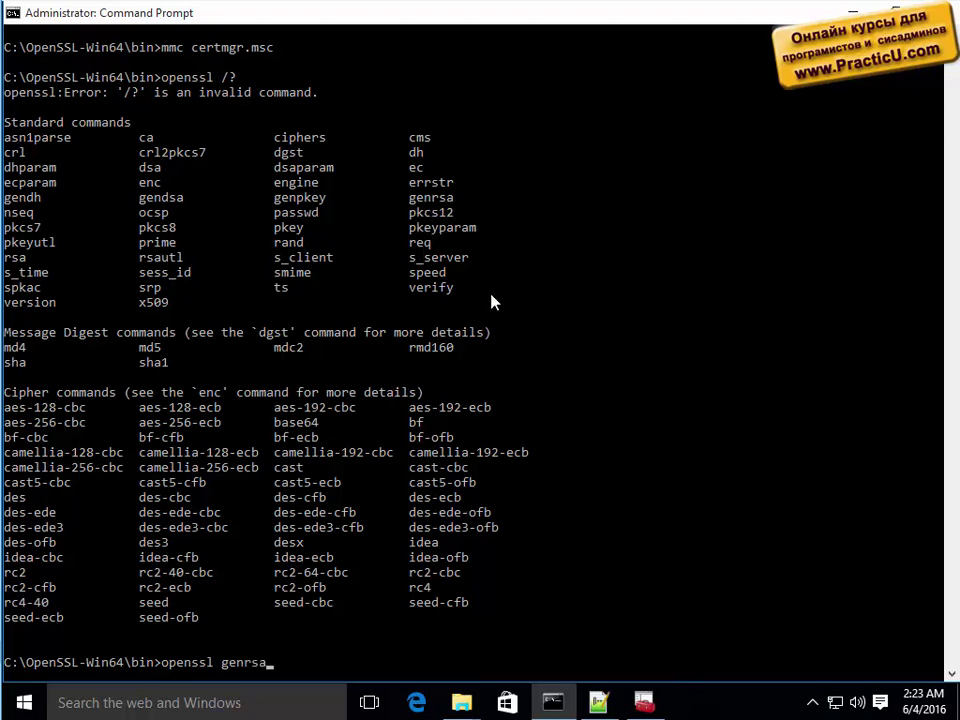
pyautogui.write(' -out')
pyautogui.write('server')
pyautogui.press('BackSpace')
pyautogui.press('BackSpace')
pyautogui.press('BackSpace')
pyautogui.press('BackSpace')
pyautogui.write('.\\test\\server')
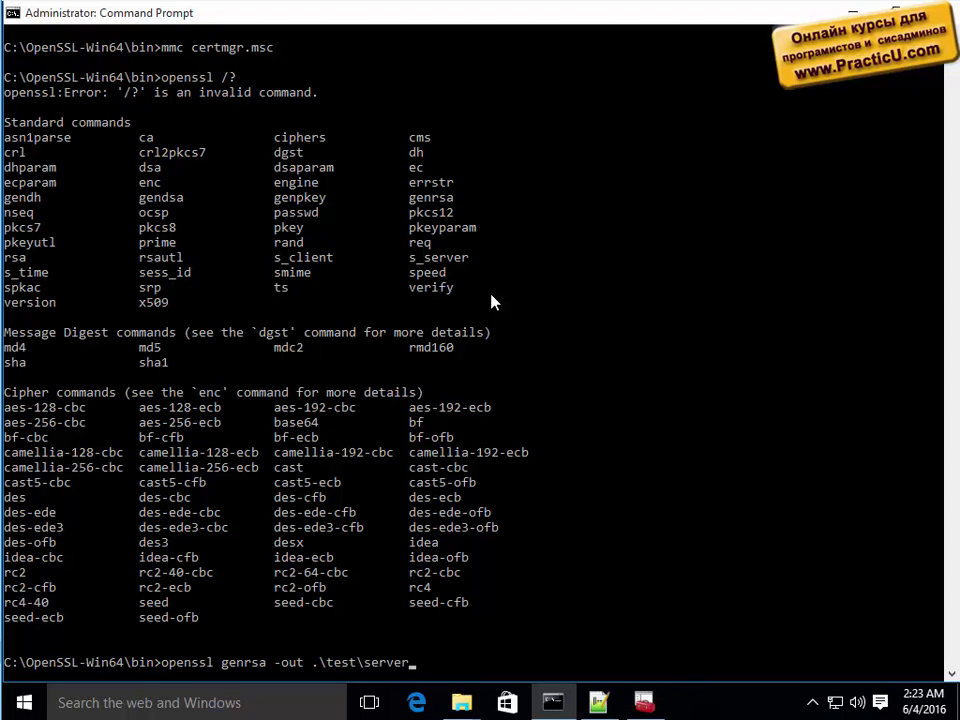
pyautogui.write('_key_private.pem')
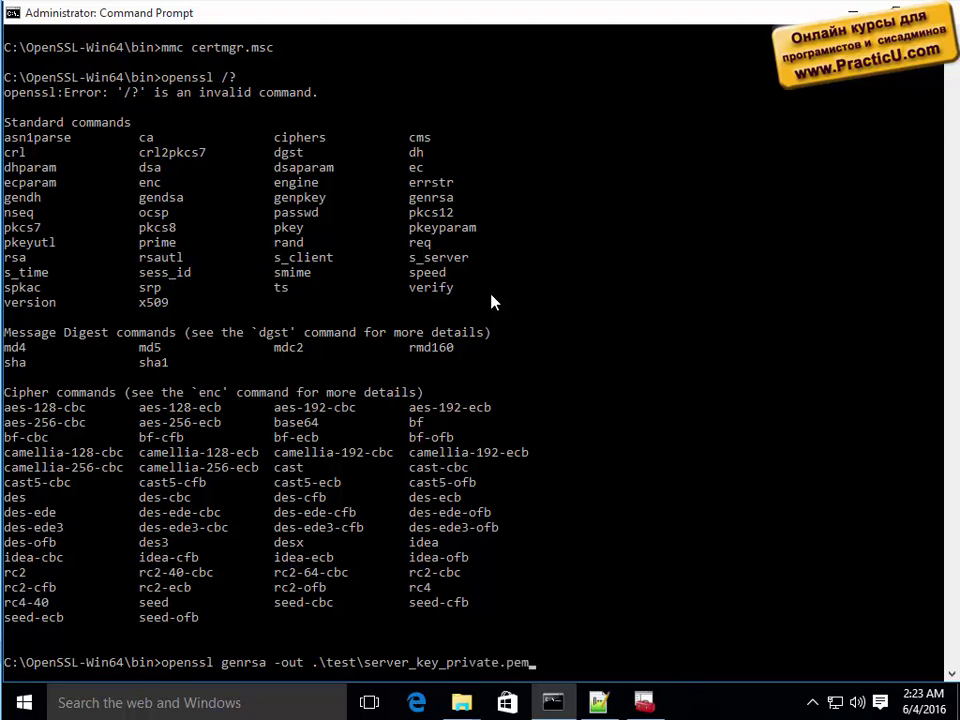
pyautogui.press('Return')
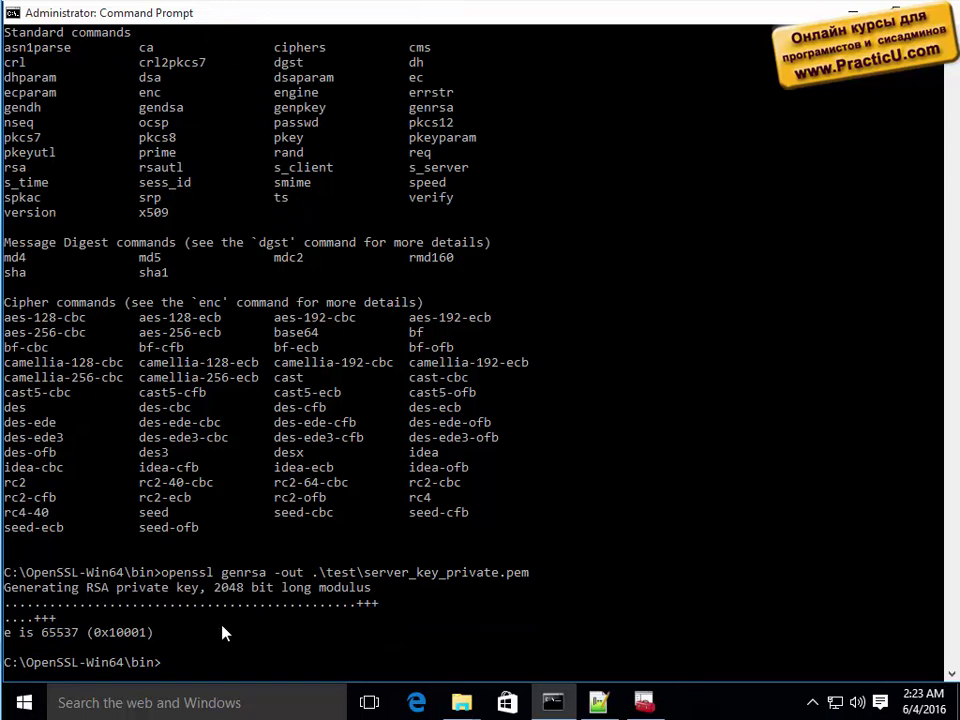
# Switch to the test folder window and try opening server_key_private.pem.
pyautogui.moveTo(470, 695)
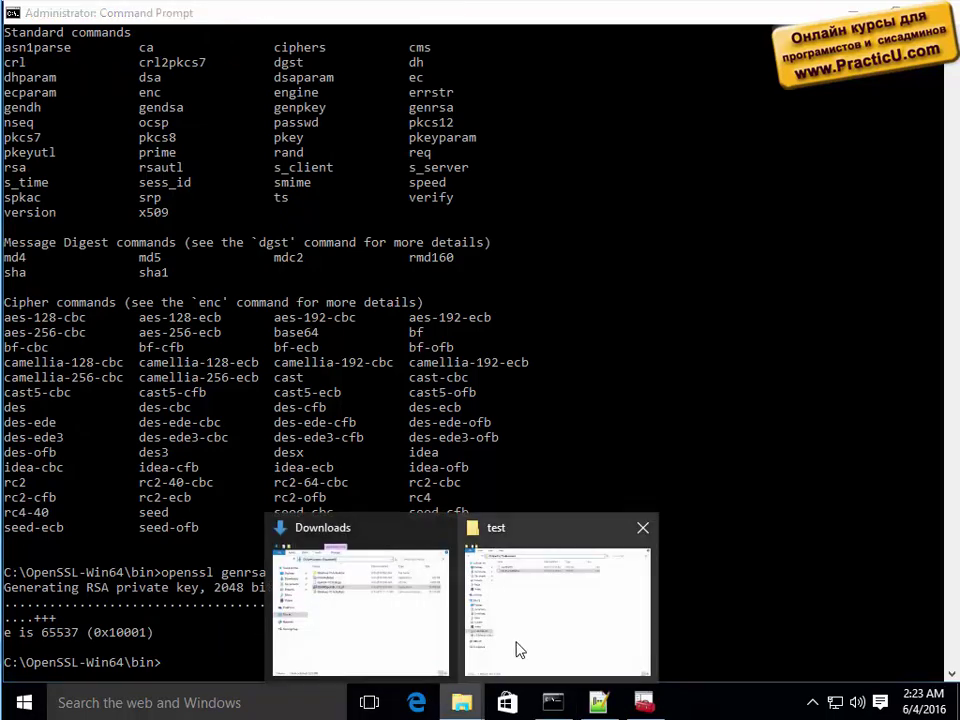
pyautogui.click(537, 625)
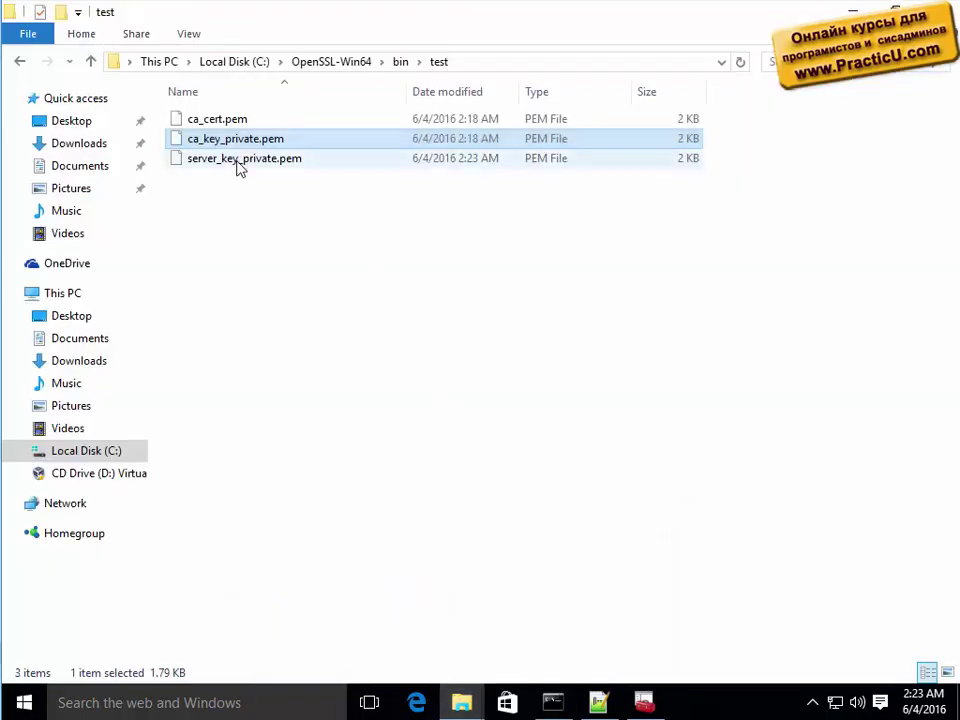
pyautogui.click(238, 162)
pyautogui.doubleClick(238, 166)
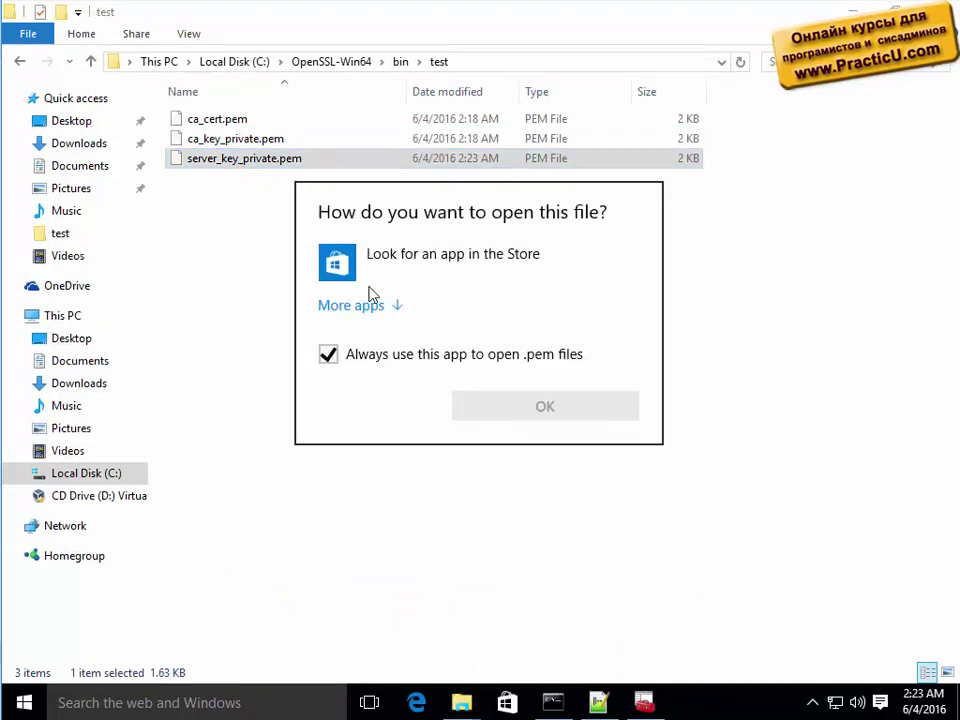
# Browse the app choices, cancel the open-with prompt, and bring up Notepad++.
pyautogui.click(392, 305)
pyautogui.scroll(-2, 441, 516)
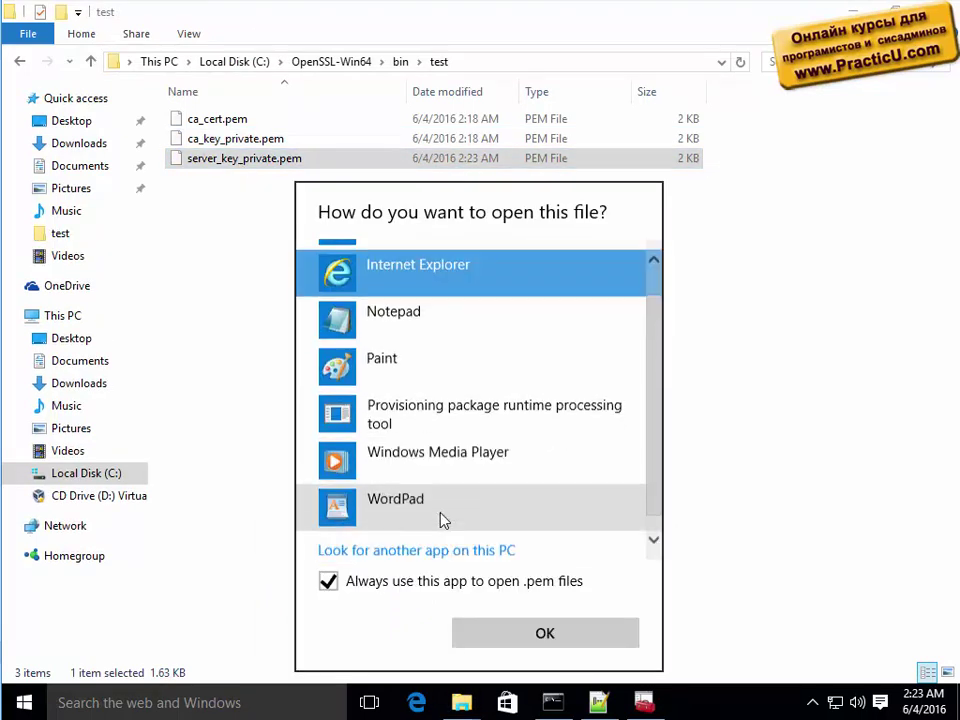
pyautogui.scroll(2, 443, 519)
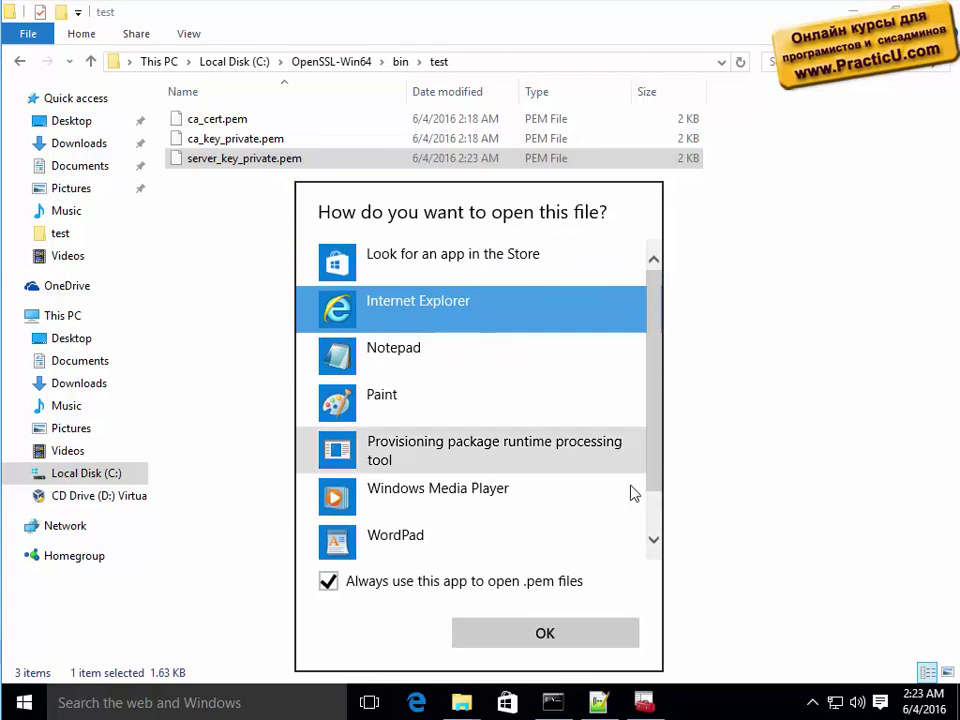
pyautogui.press('Escape')
pyautogui.moveTo(654, 494); pyautogui.dragTo(540, 93)
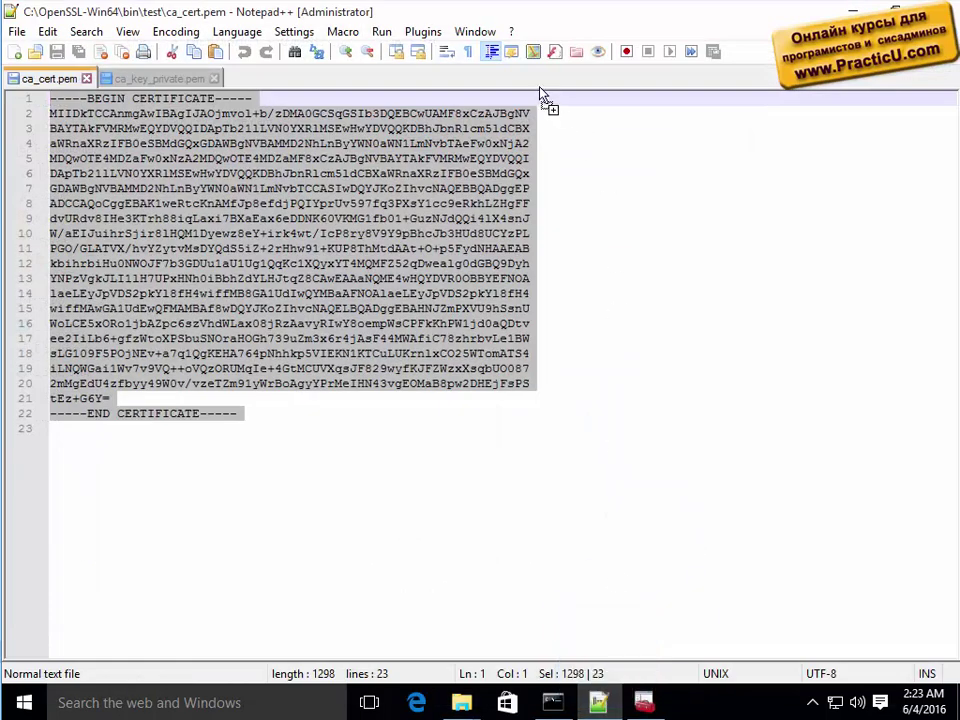
# Open server_key_private.pem in Notepad++ to view the RSA key, then minimize the editor.
pyautogui.hotkey('ctrl', 'o')
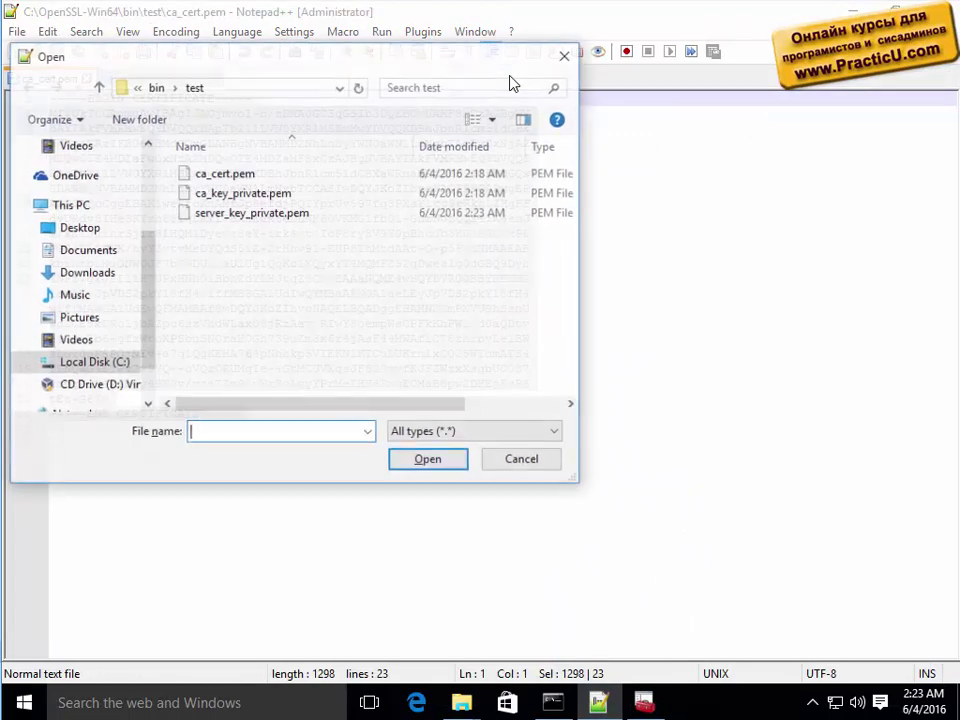
pyautogui.click(251, 214)
pyautogui.doubleClick(251, 216)
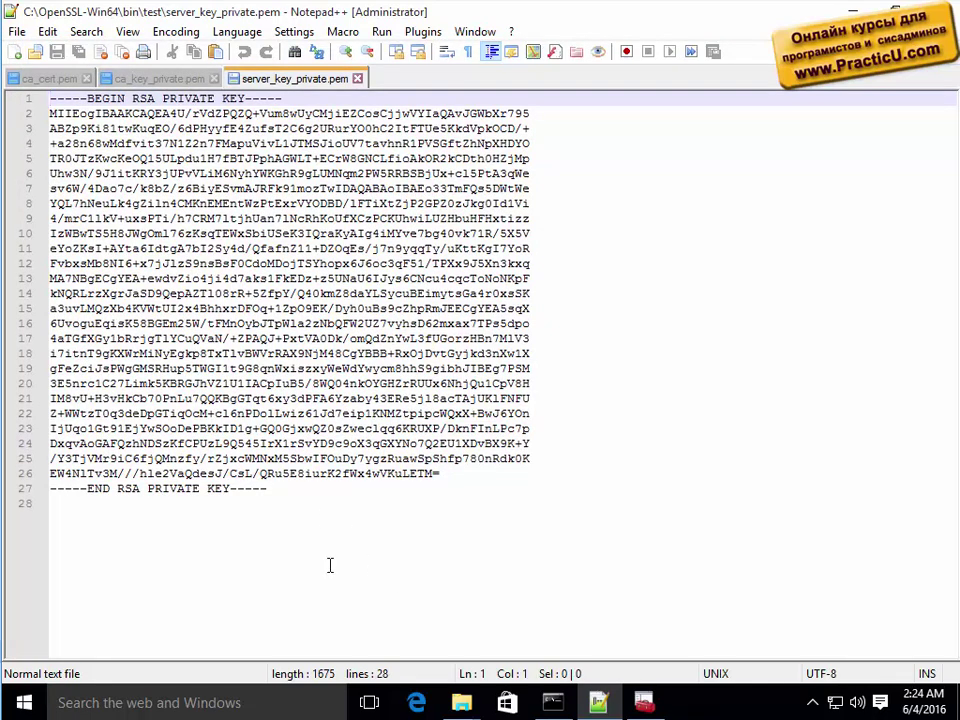
pyautogui.click(853, 11)
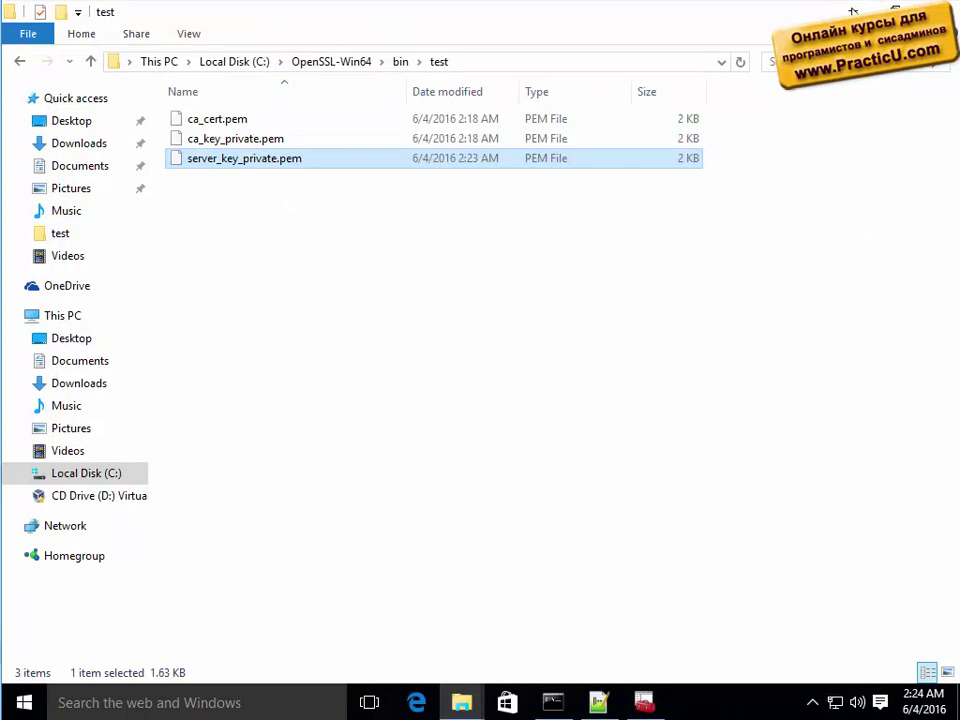
# Minimize the test folder window to reveal the Command Prompt.
pyautogui.click(853, 11)
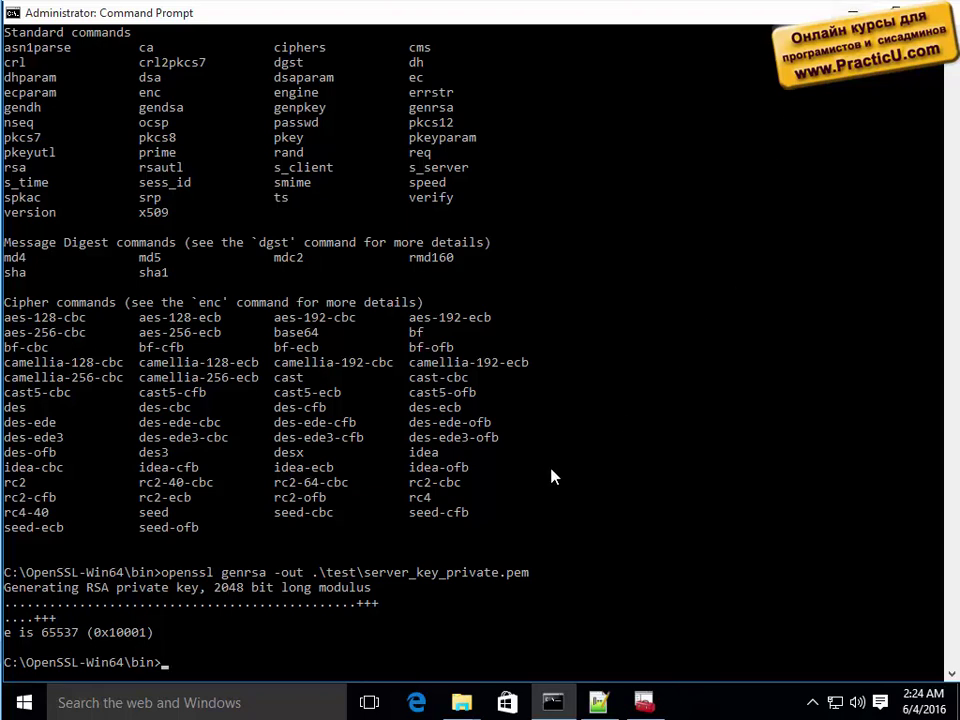
# Show the openssl req usage list with 'openssl req /?'.
pyautogui.click(427, 500)
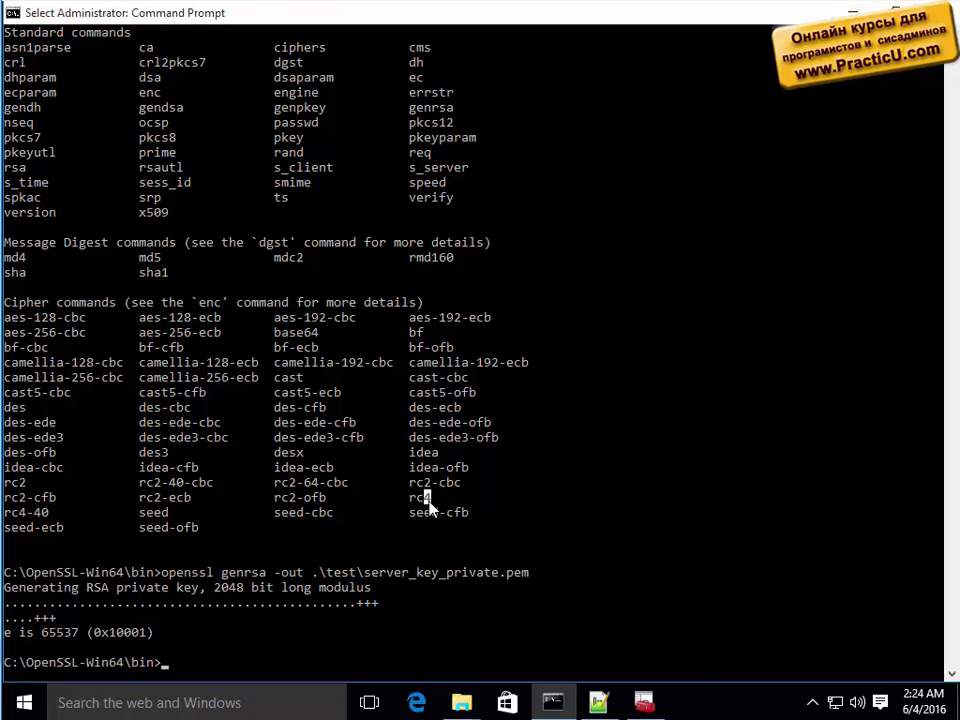
pyautogui.write('openss')
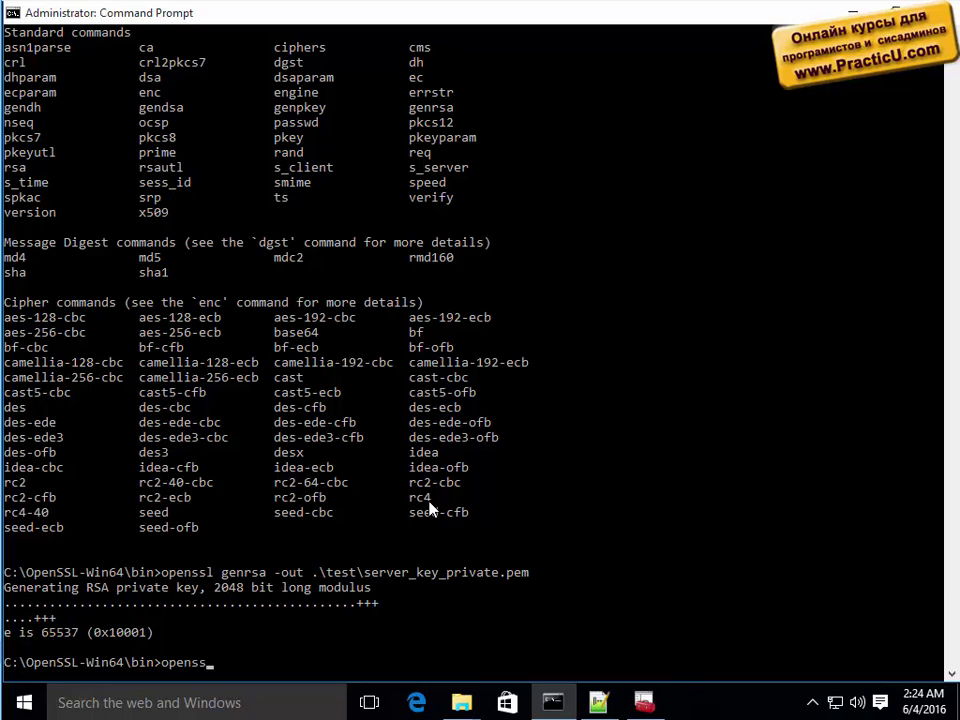
pyautogui.write('l reqq')
pyautogui.press('BackSpace')
pyautogui.write('/?')
pyautogui.press('Return')
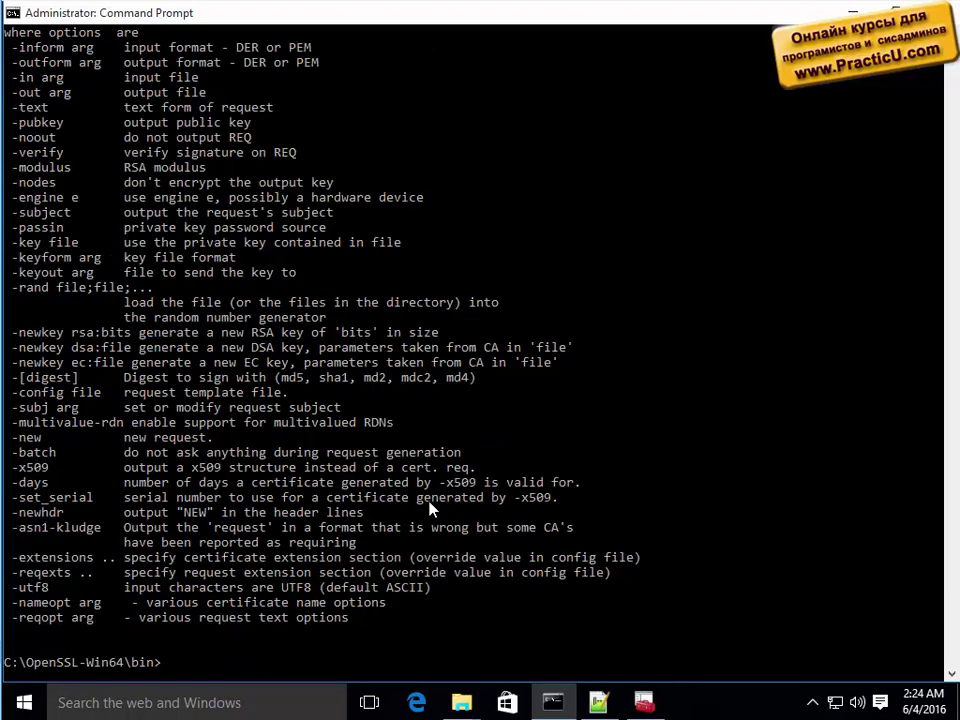
# Review the -new and -out options and copy the '-key file' option line.
pyautogui.scroll(4, 257, 455)
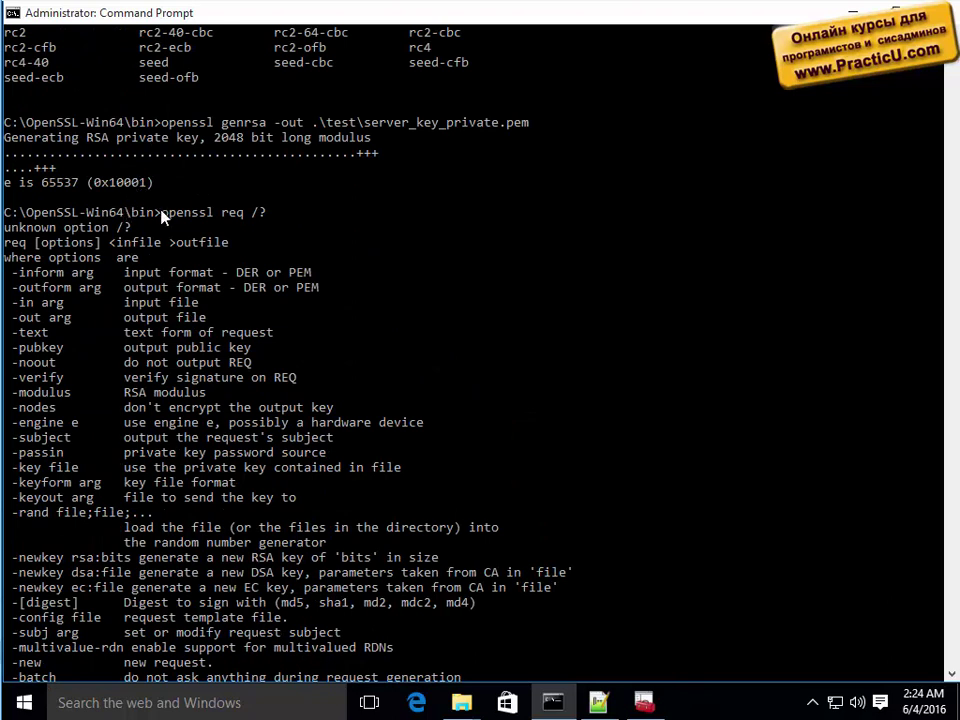
pyautogui.moveTo(165, 212); pyautogui.dragTo(271, 211)
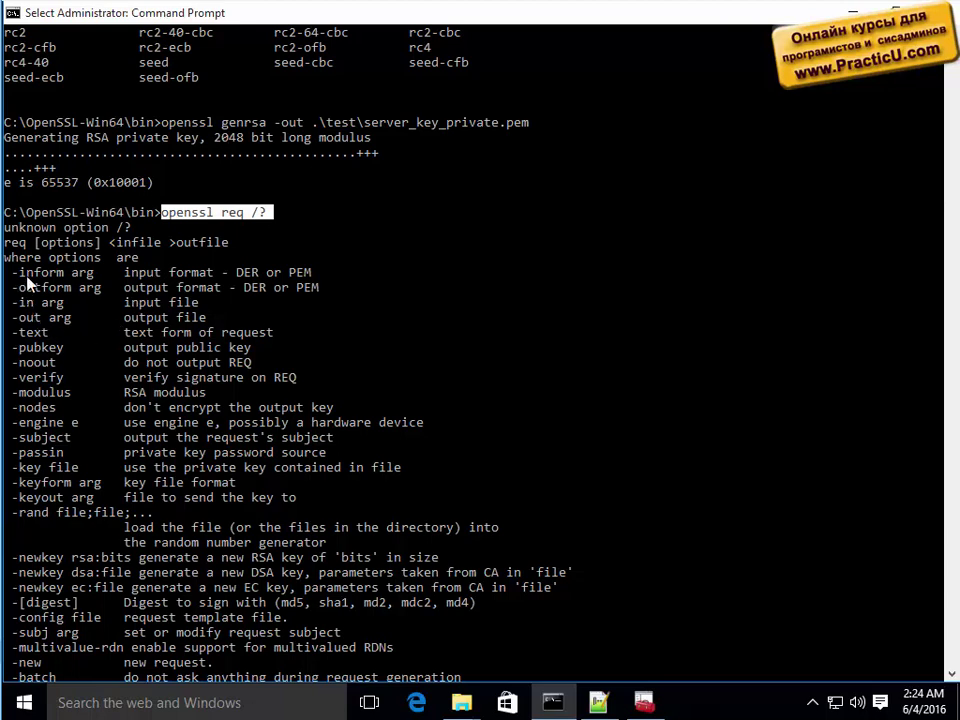
pyautogui.scroll(-3, 42, 389)
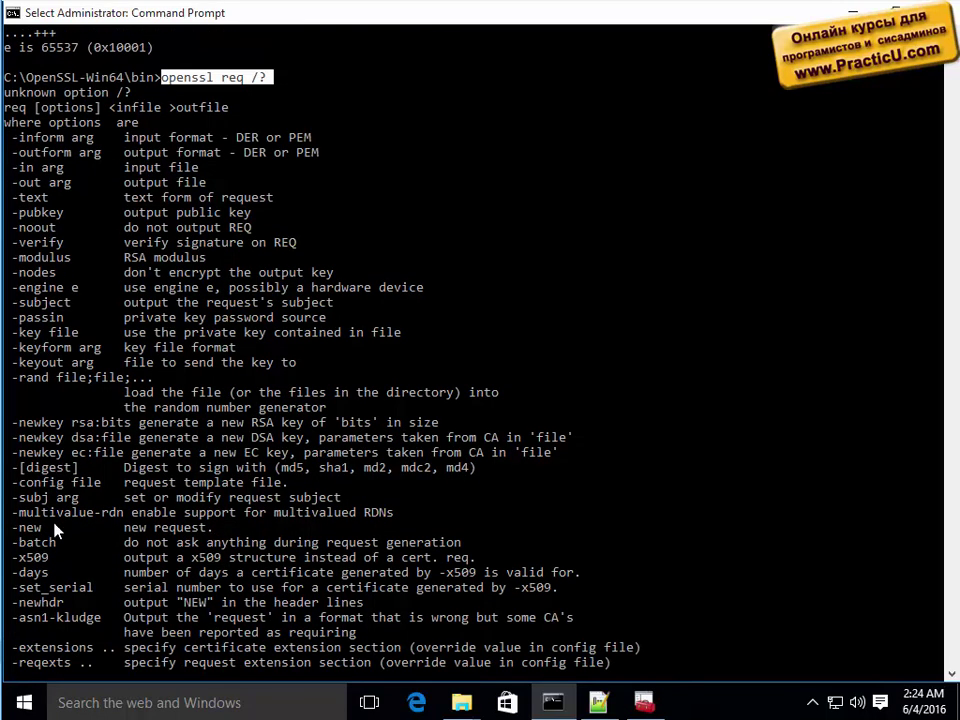
pyautogui.moveTo(9, 524); pyautogui.dragTo(271, 534)
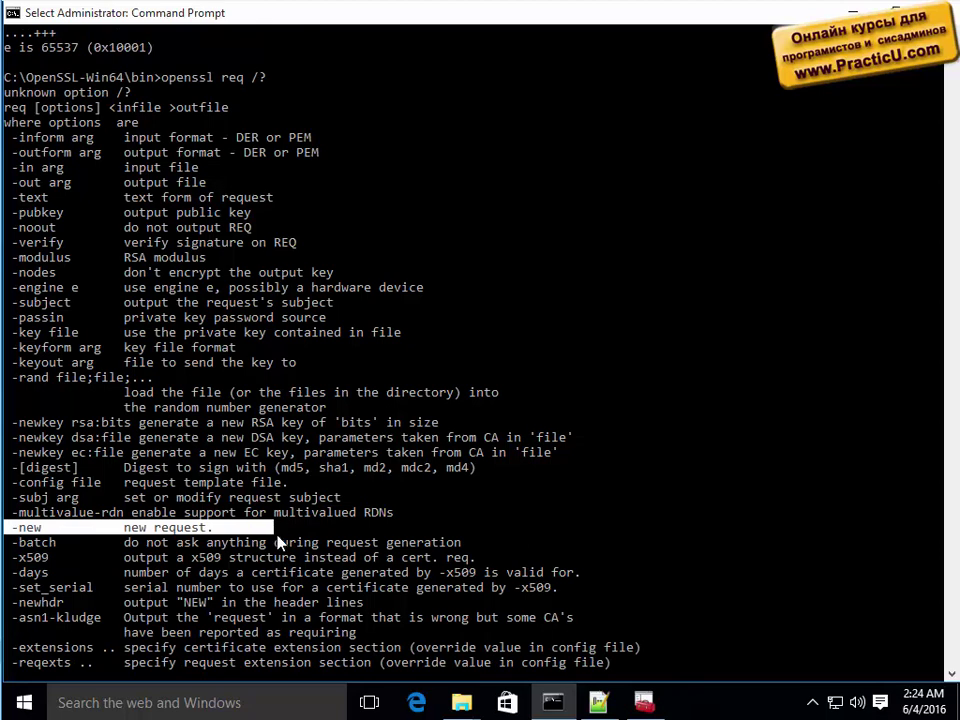
pyautogui.scroll(-3, 281, 542)
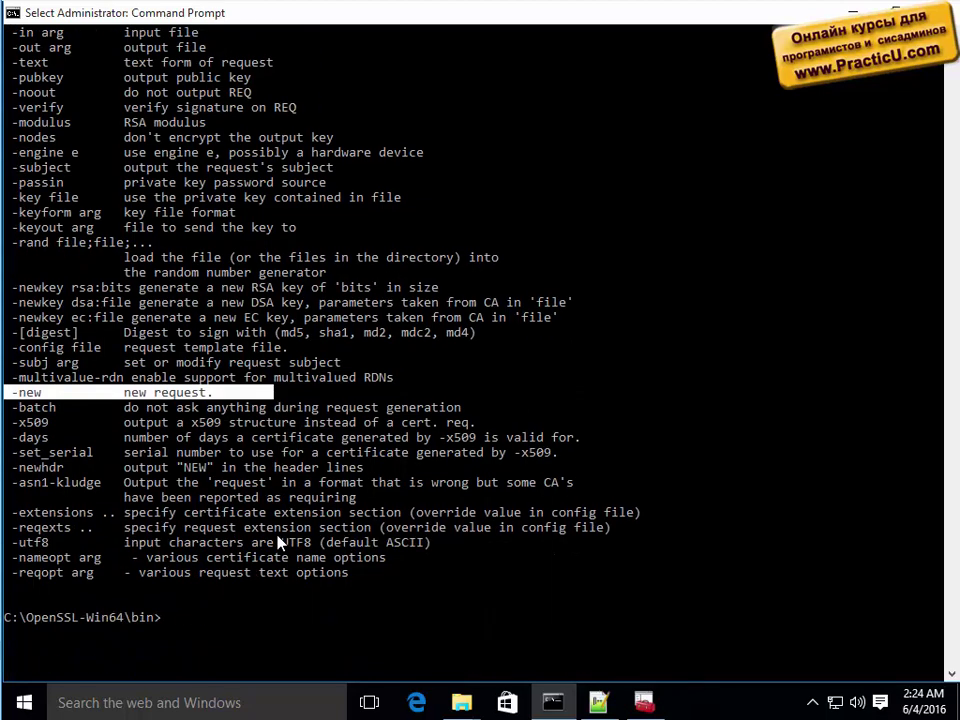
pyautogui.scroll(1, 281, 542)
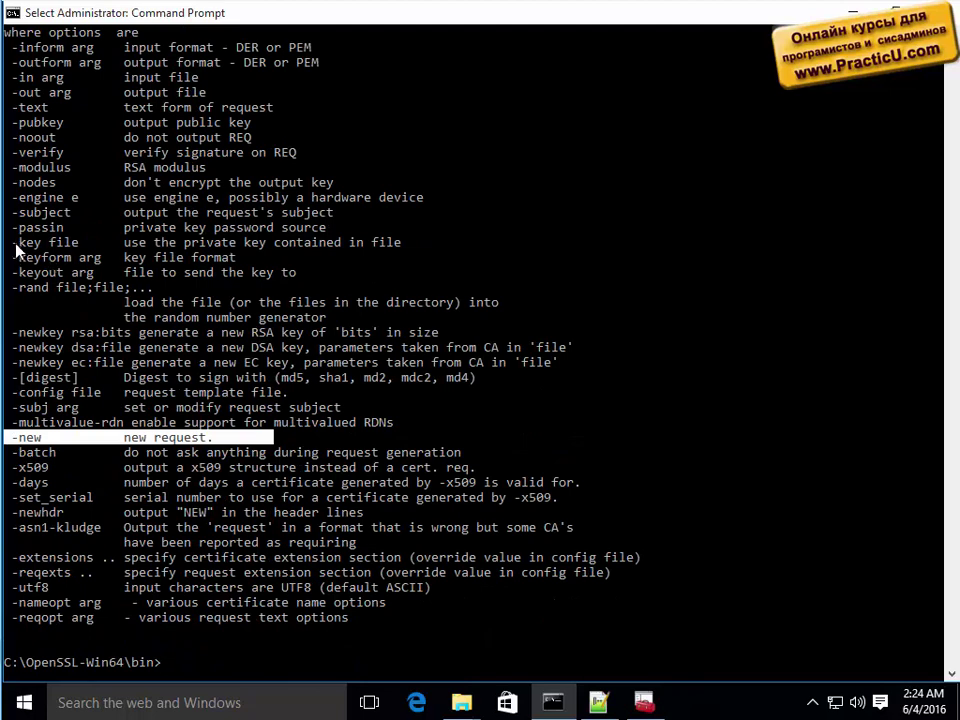
pyautogui.moveTo(12, 243); pyautogui.dragTo(419, 245)
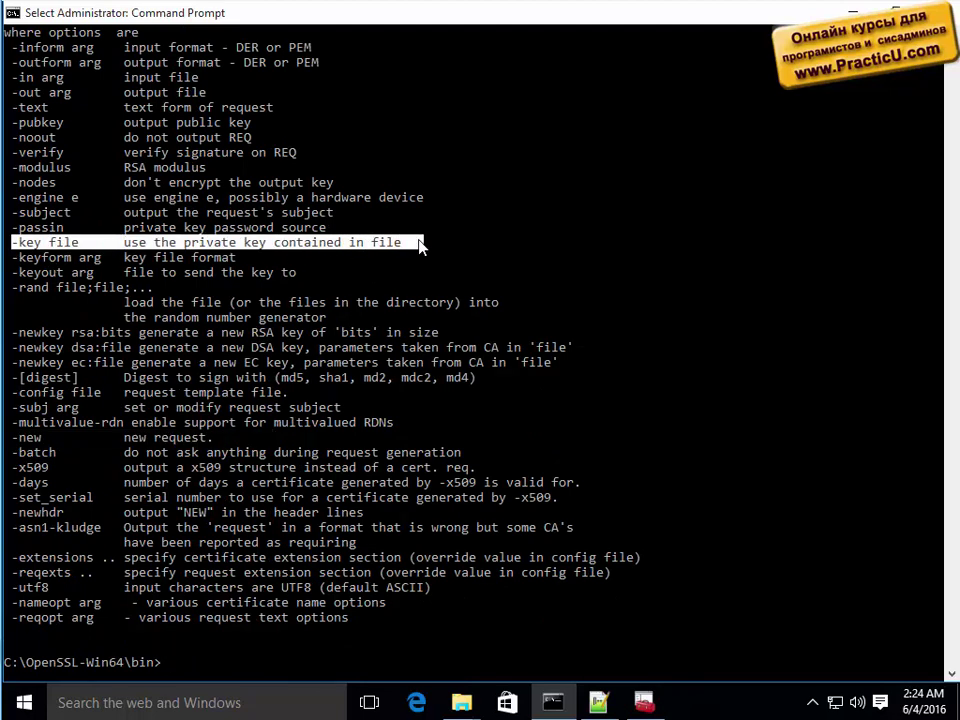
pyautogui.scroll(1, 365, 403)
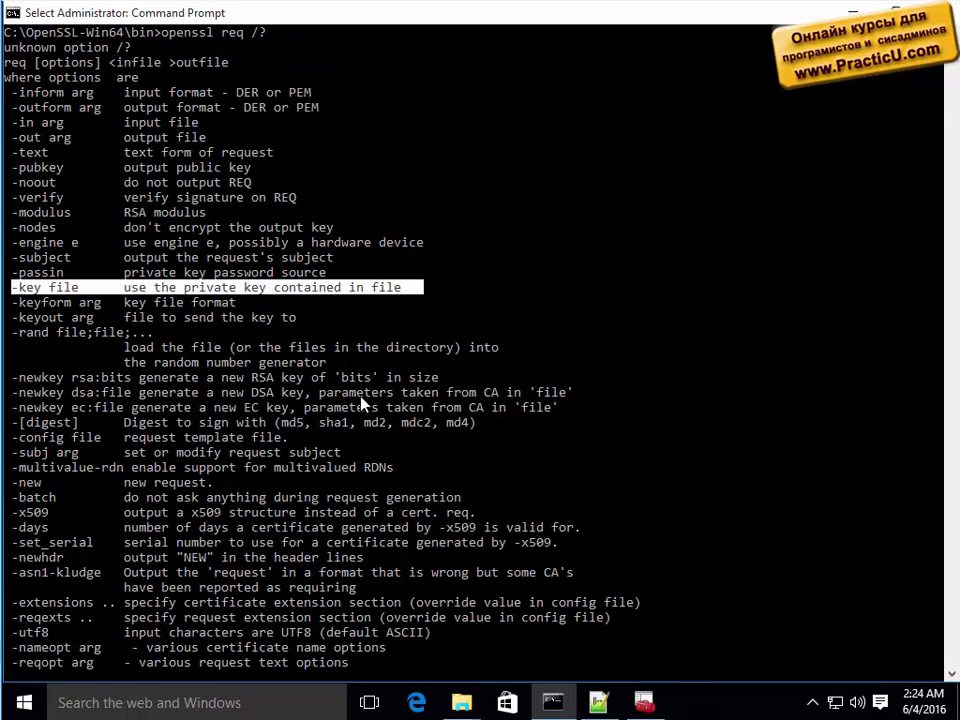
pyautogui.moveTo(5, 140); pyautogui.dragTo(206, 140)
pyautogui.moveTo(14, 287); pyautogui.dragTo(412, 288)
pyautogui.scroll(-3, 410, 288)
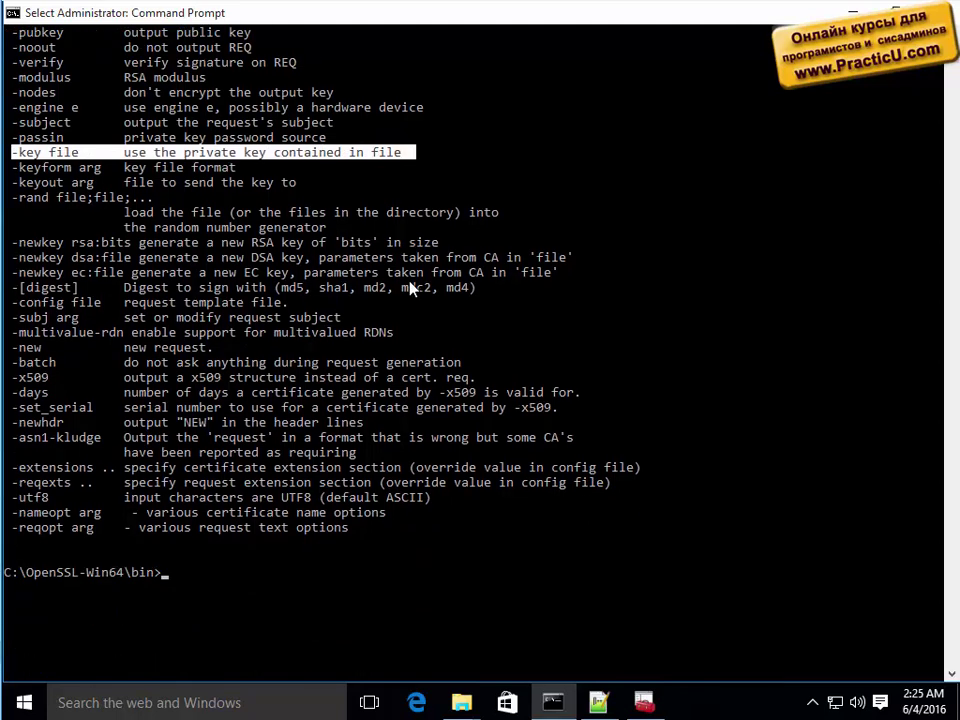
pyautogui.rightClick(410, 288)
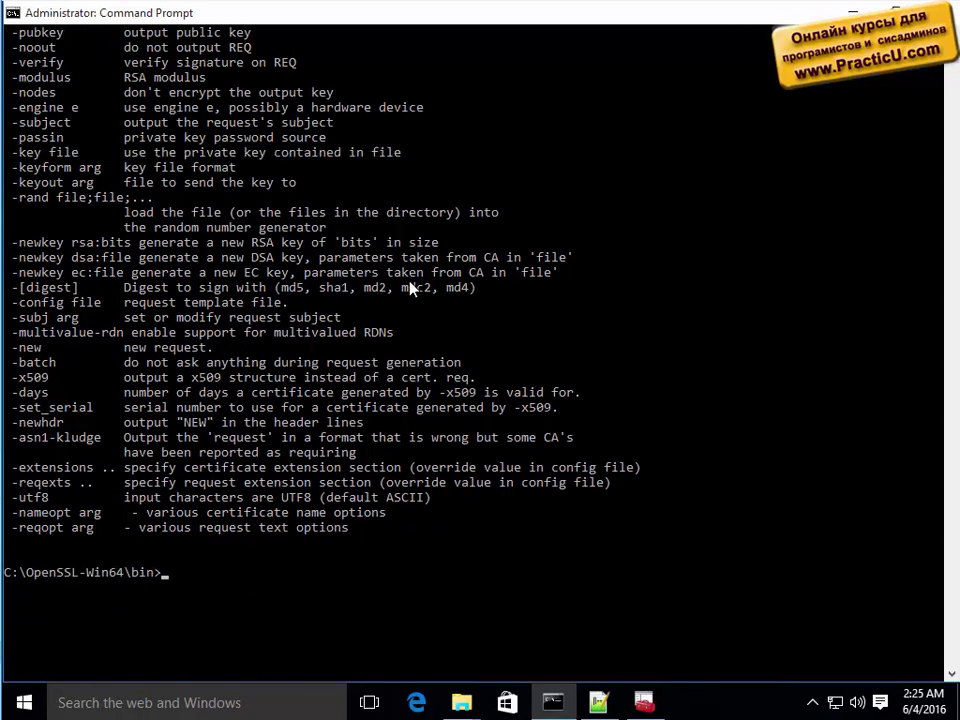
# Run 'openssl req -new -key .\test\server_key_private.pem -out server_req.pem'.
pyautogui.write('openssl req -new -')
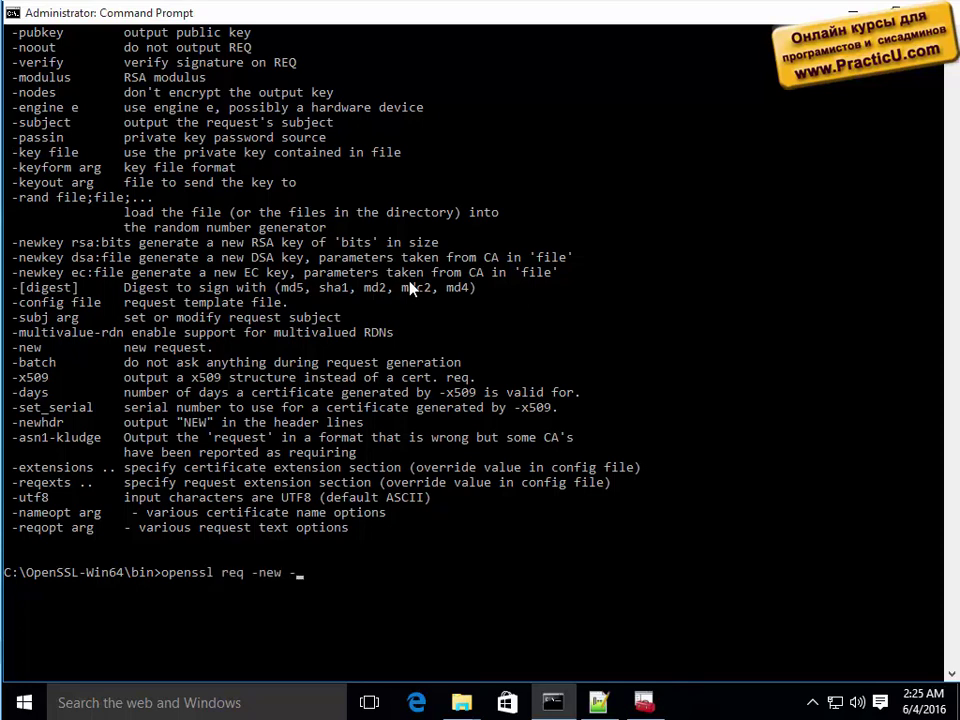
pyautogui.write('key .\\test\\ser')
pyautogui.press('Tab')
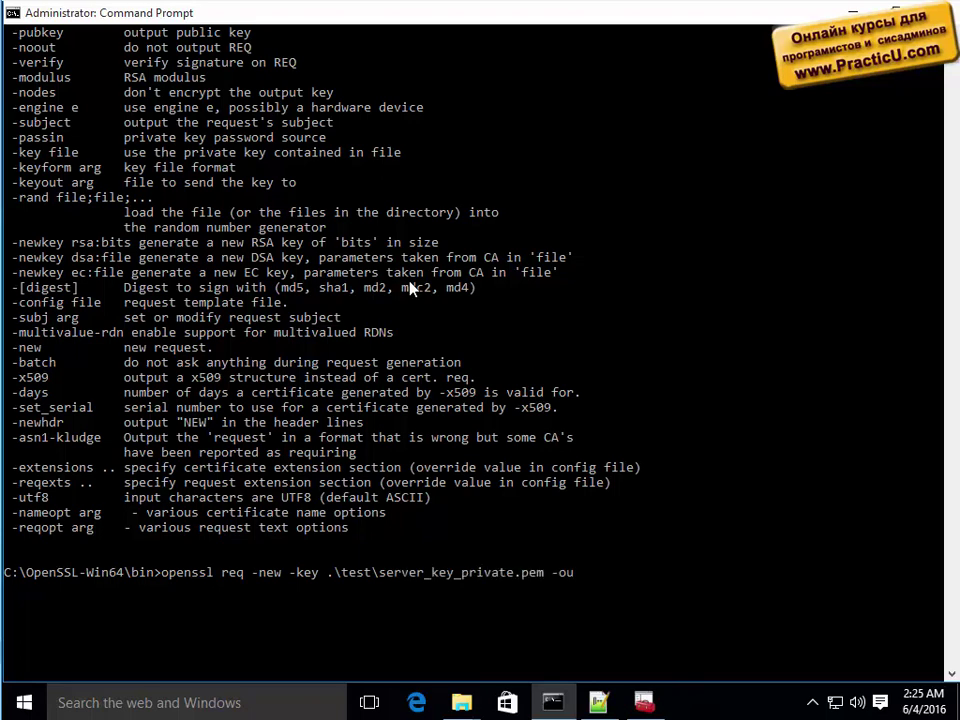
pyautogui.write('-out server_req.pem')
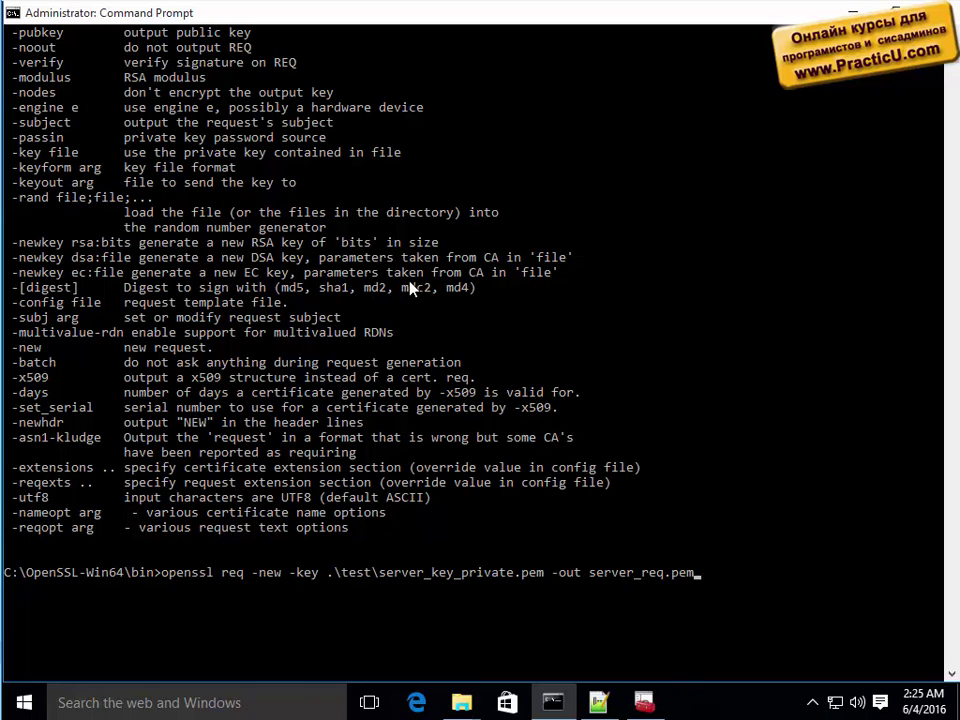
pyautogui.press('Return')
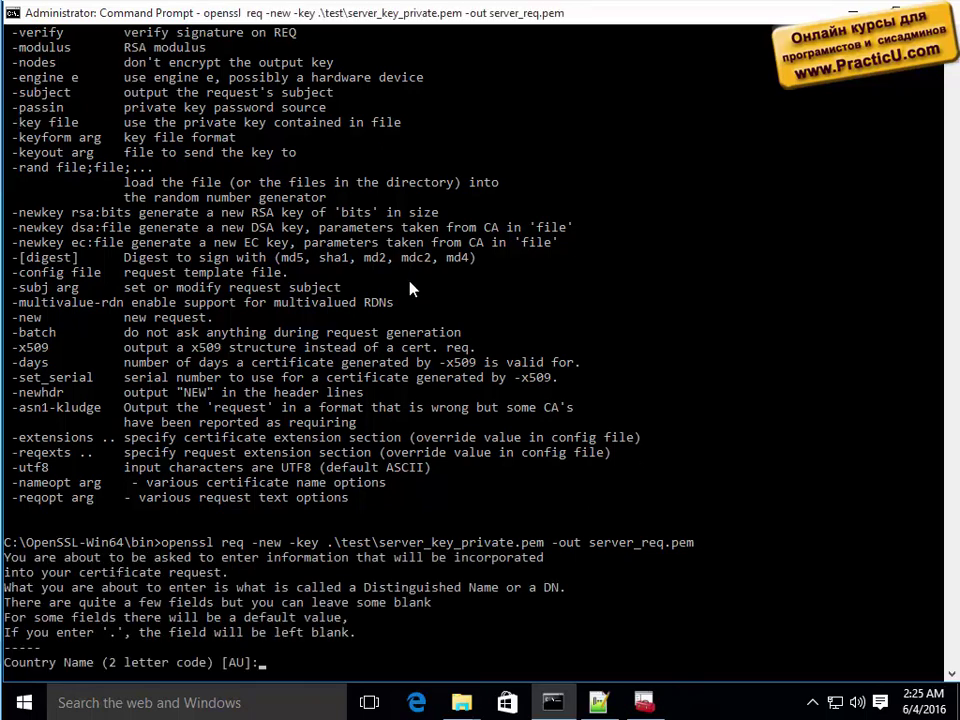
pyautogui.scroll(-4, 420, 252)
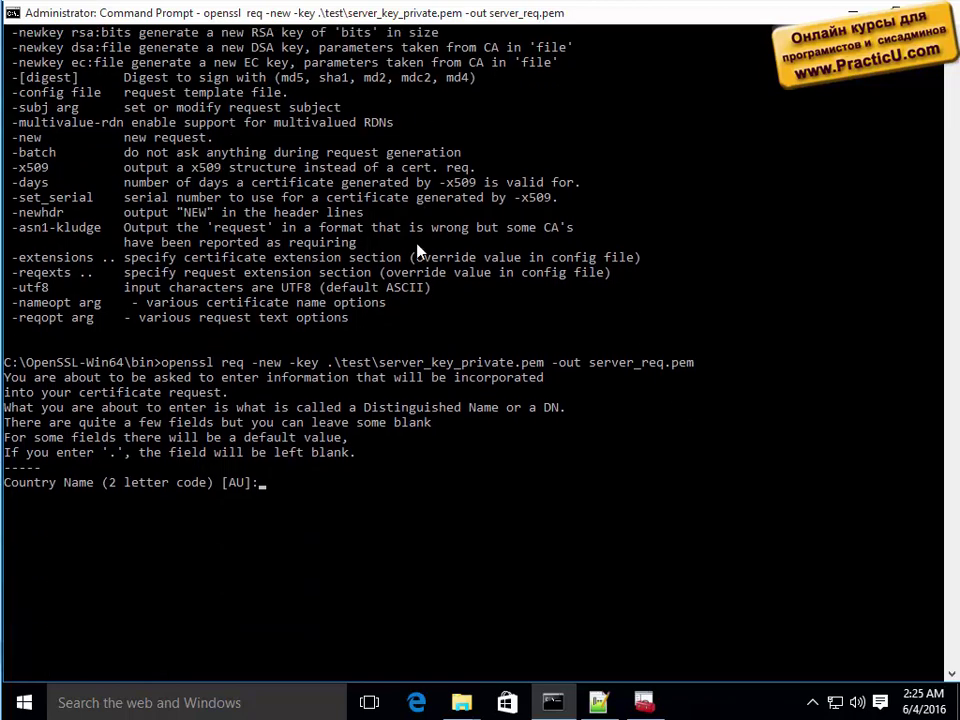
pyautogui.press('Return')
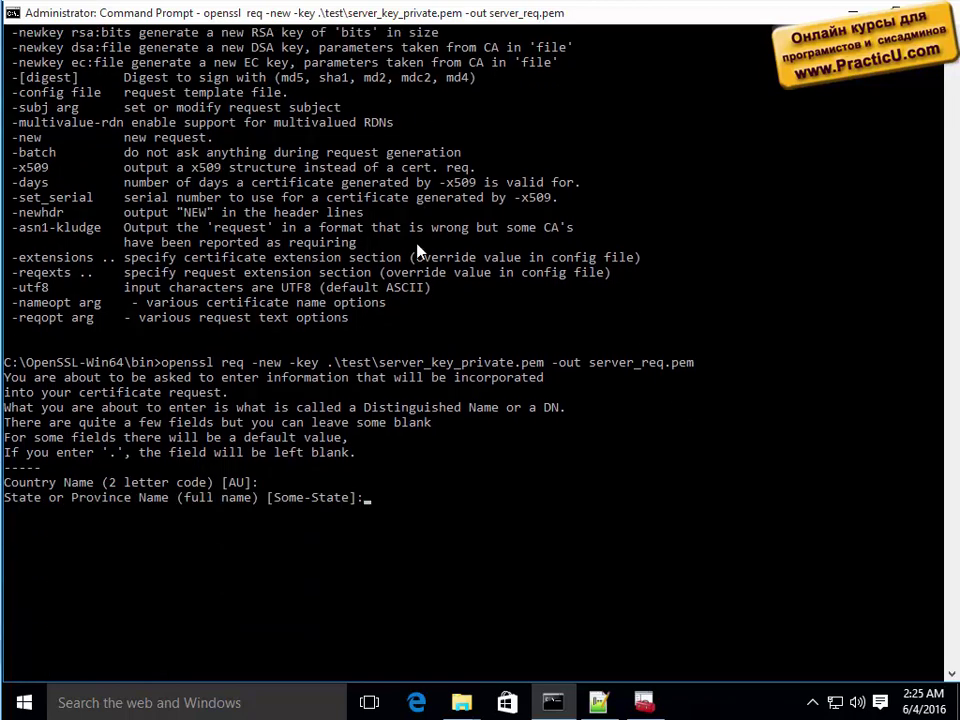
pyautogui.press('Return')
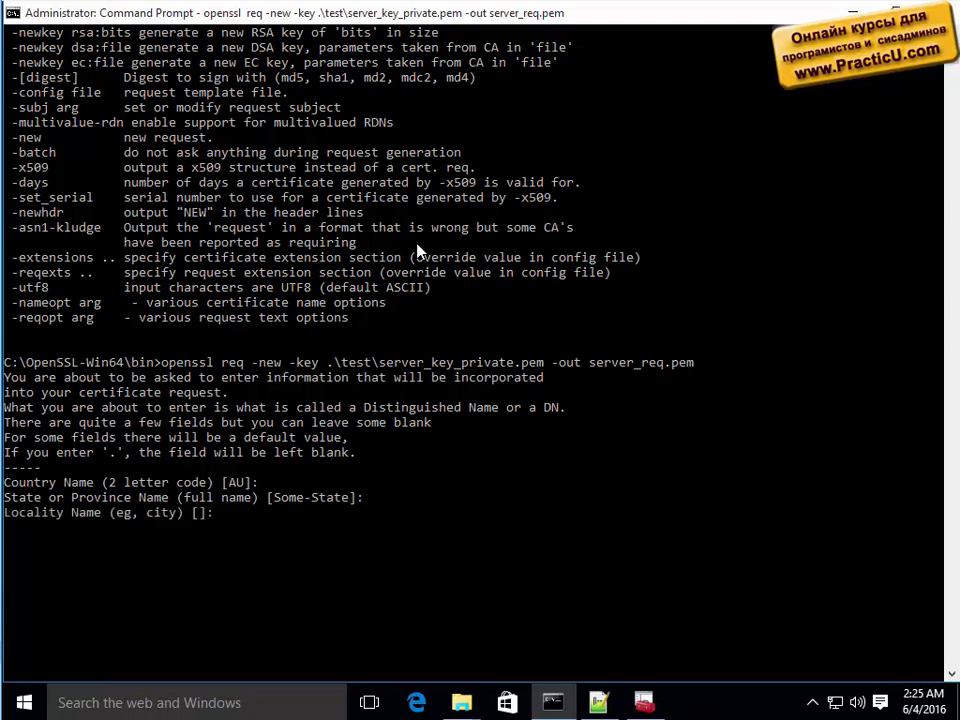
pyautogui.press('Return')
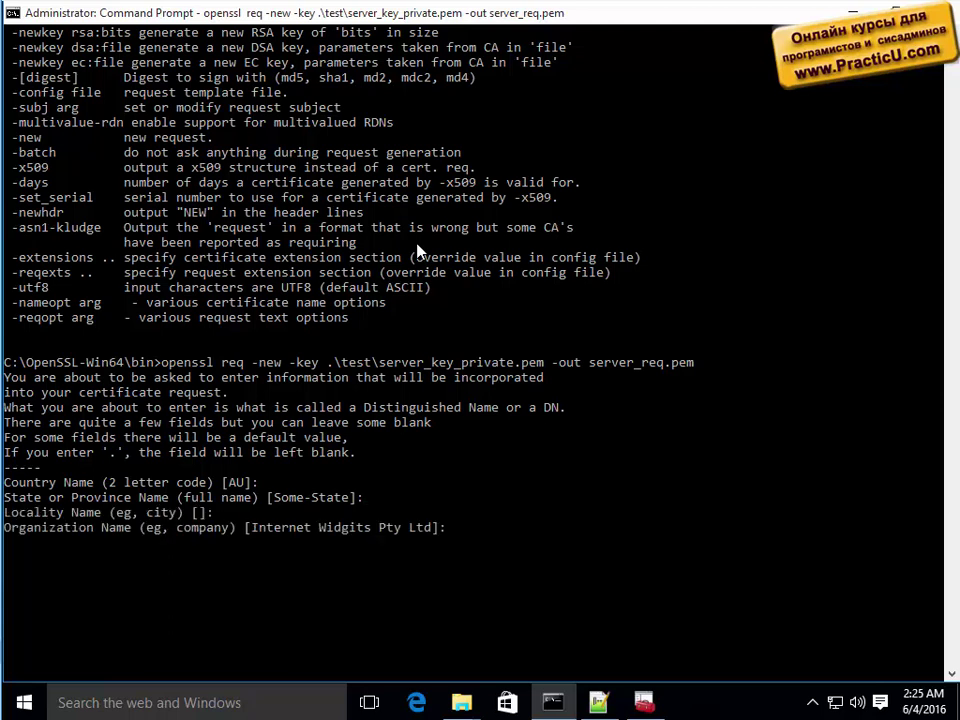
pyautogui.write('PracticU')
pyautogui.press('Return')
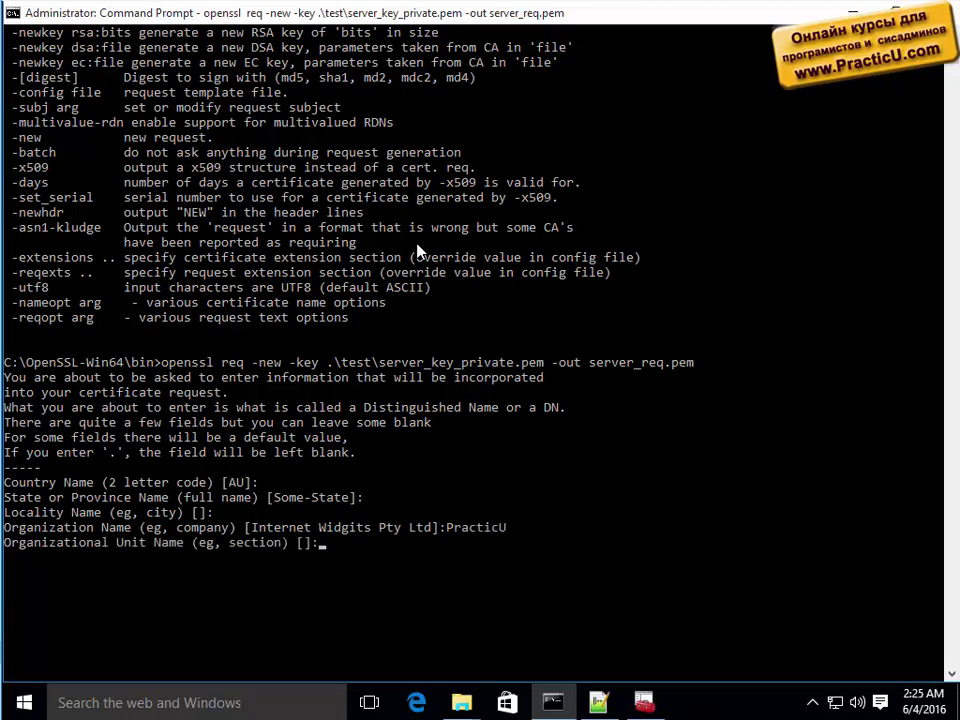
pyautogui.press('Return')
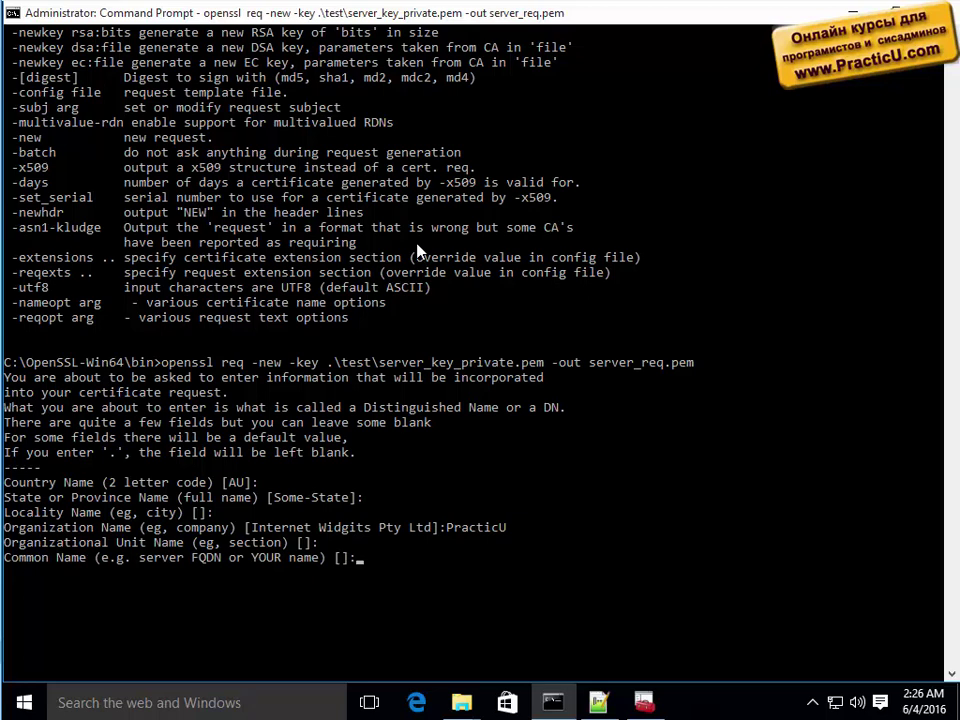
pyautogui.write('www.PracticU.com')
pyautogui.press('Return')
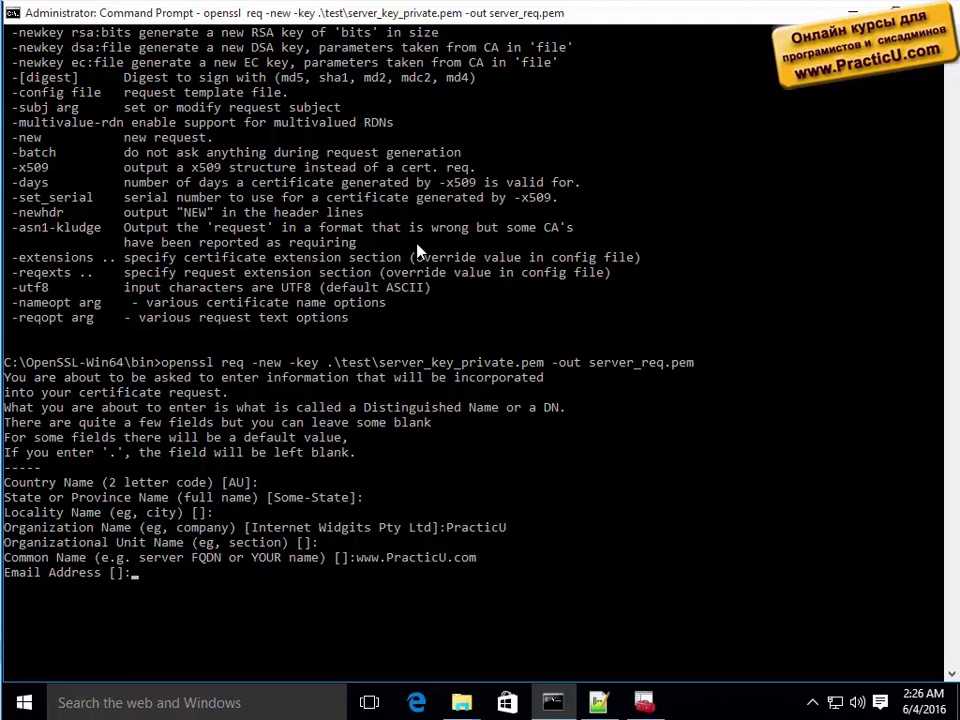
# Skip the email, enter a challenge password, skip company name, then list .\test.
pyautogui.press('Return')
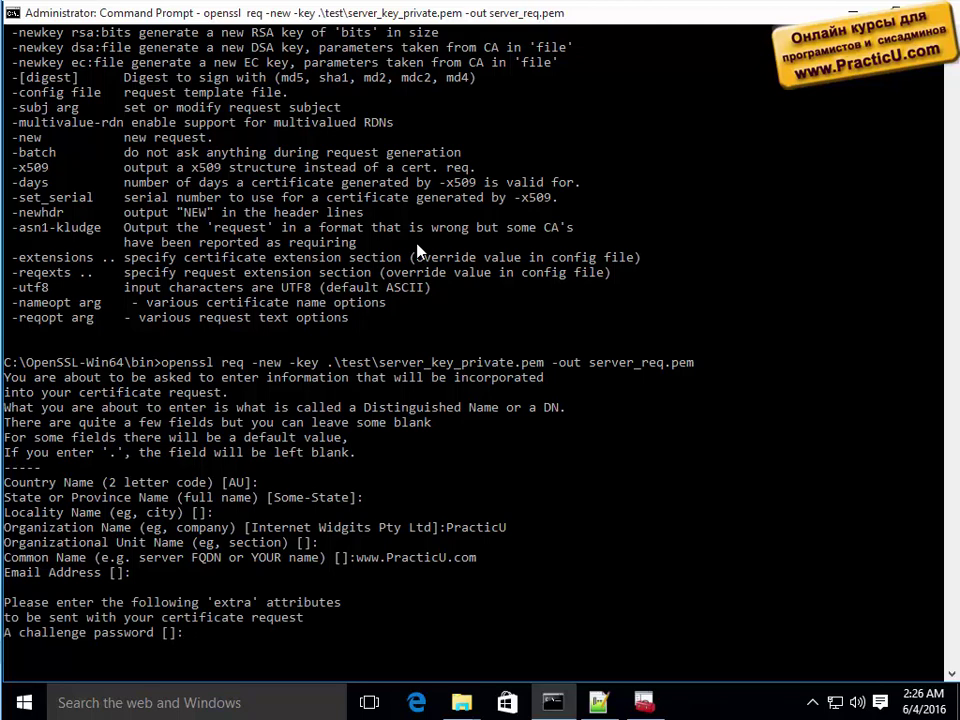
pyautogui.write('P@ssw0rd')
pyautogui.press('Return')
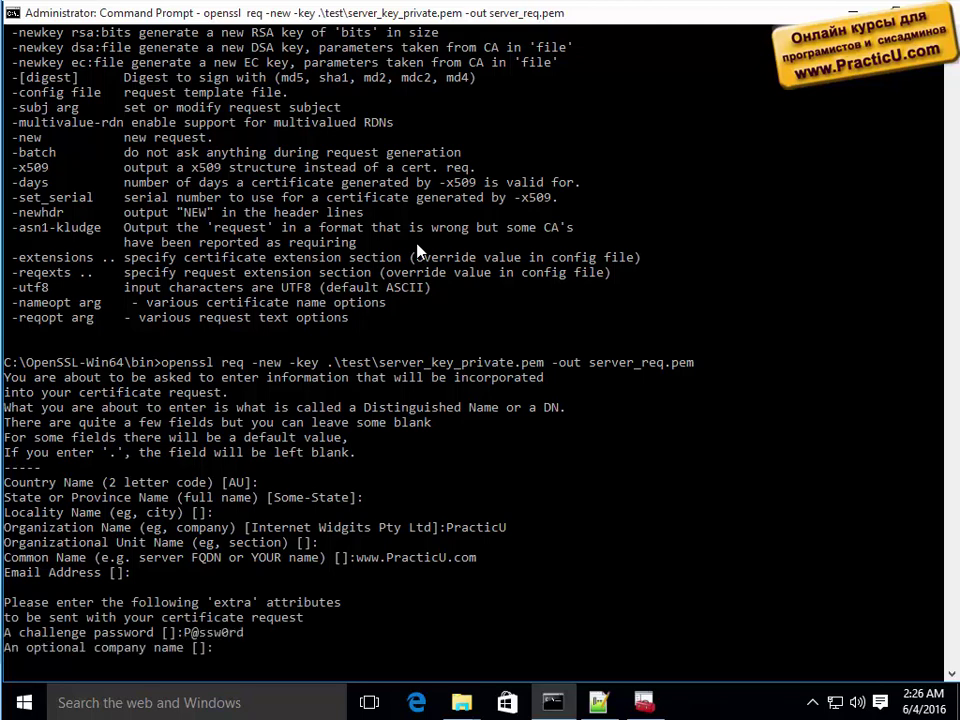
pyautogui.press('Return')
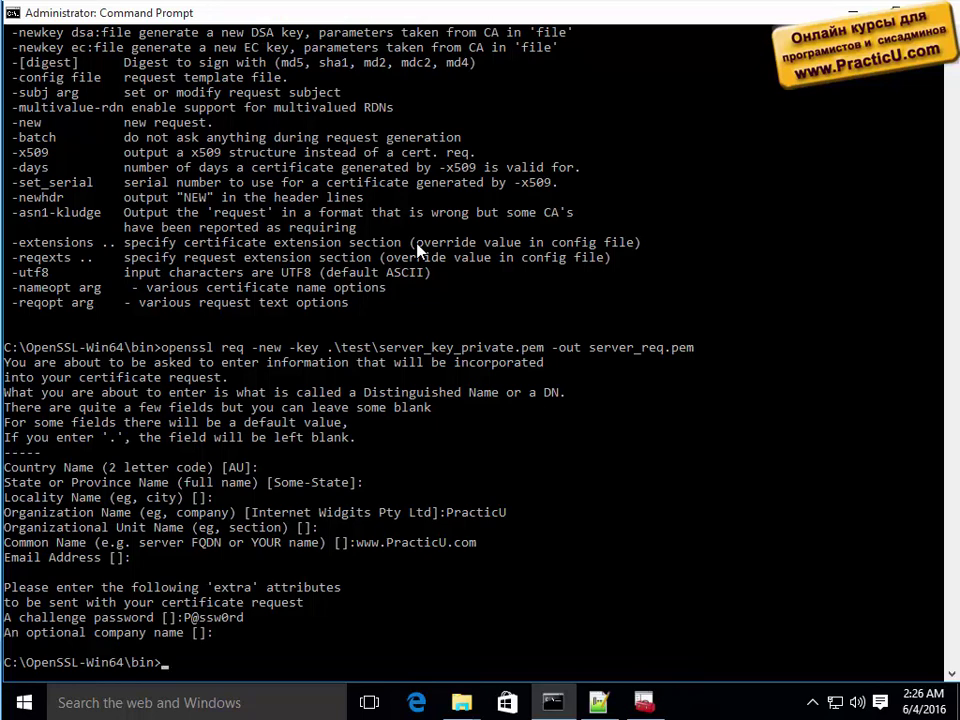
pyautogui.write('dir .\test')
pyautogui.press('Return')
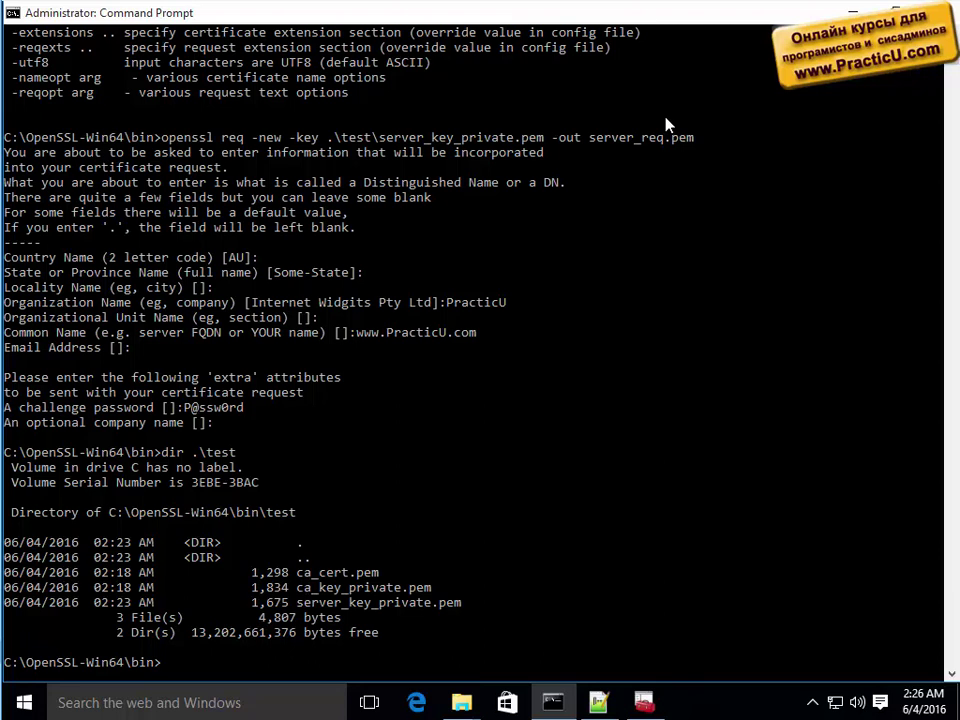
# Try moving server_req.pem into .\test with 'mv', which is not recognized.
pyautogui.moveTo(591, 138); pyautogui.dragTo(670, 140)
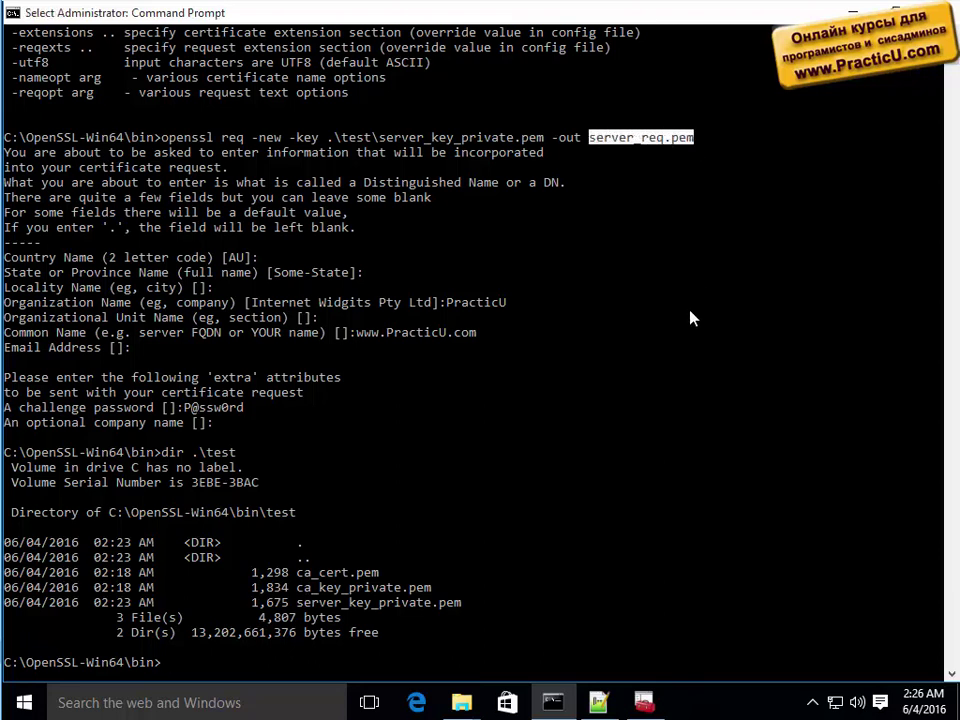
pyautogui.press('Return')
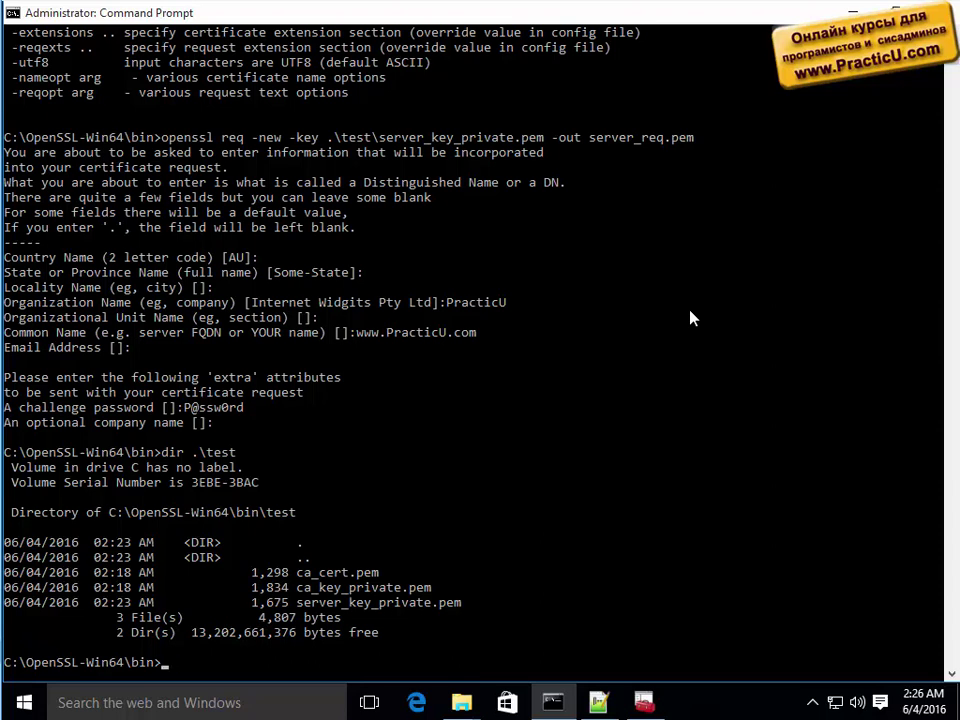
pyautogui.write('copy server_req.pem')
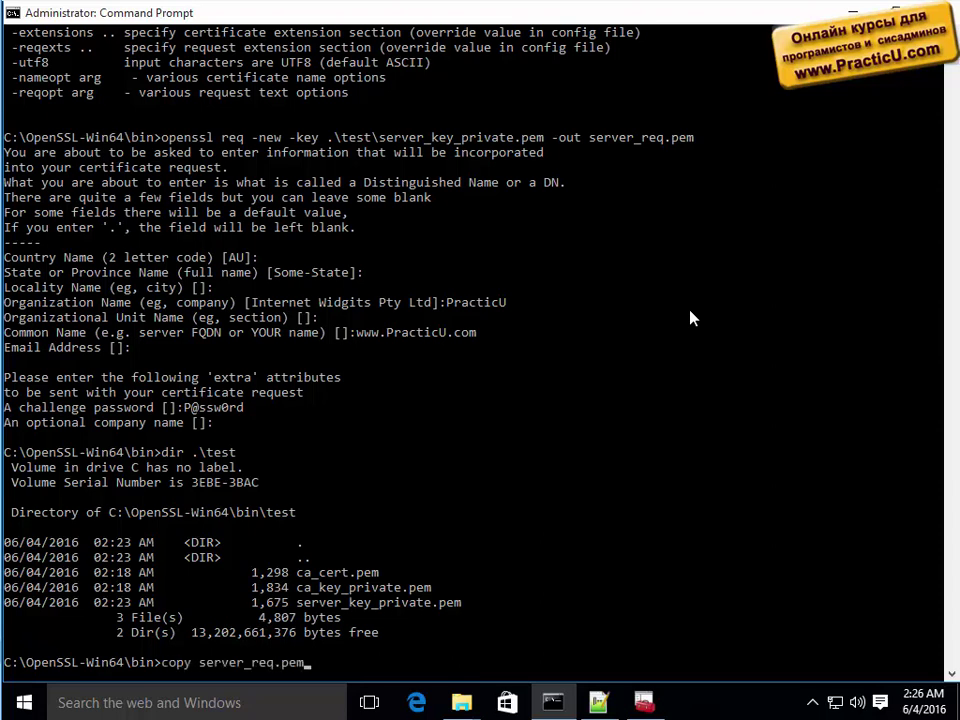
pyautogui.press('Home')
pyautogui.press('Delete')
pyautogui.press('Delete')
pyautogui.press('Delete')
pyautogui.press('Delete')
pyautogui.press('Delete')
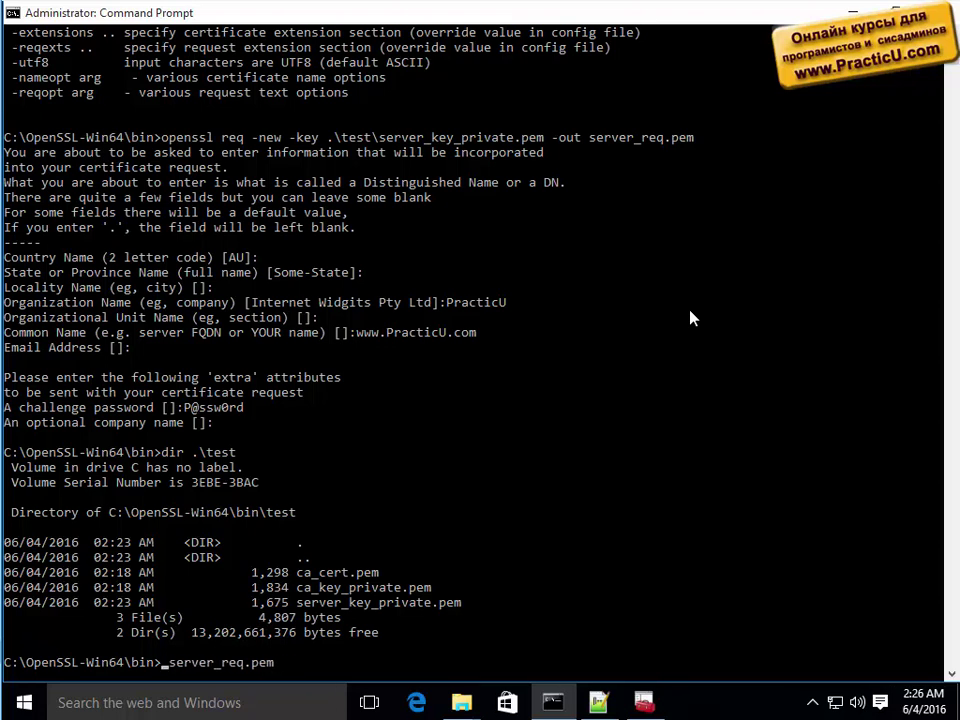
pyautogui.write('mv')
pyautogui.press('End')
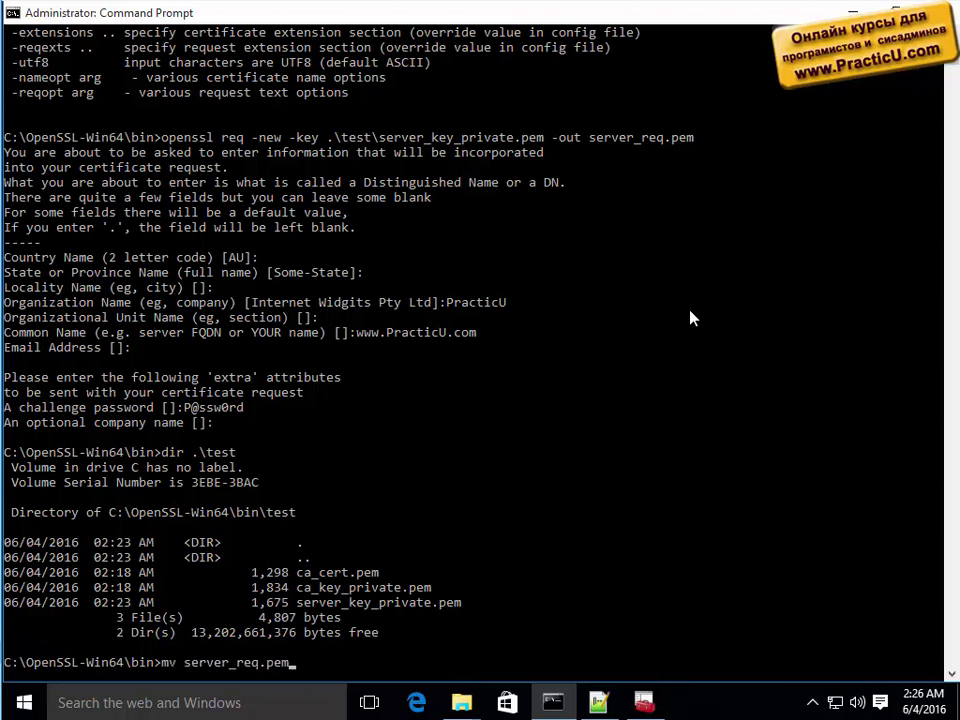
pyautogui.write('.\test')
pyautogui.press('Return')
# Rerun it as 'move server_req.pem .\test' and list the test folder to confirm.
pyautogui.press('Up')
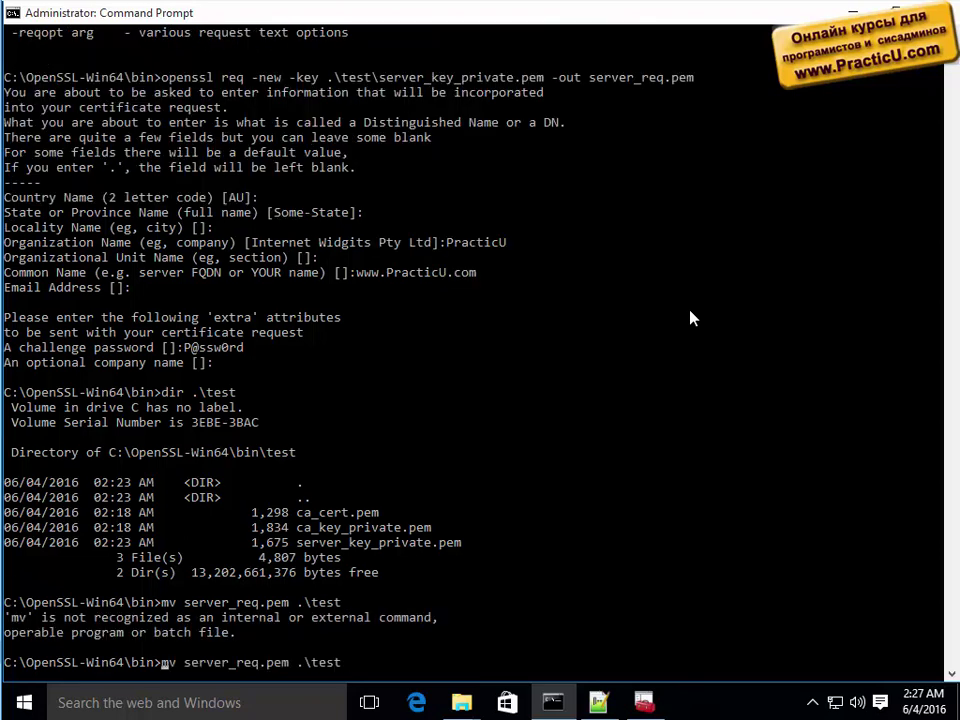
pyautogui.press('Home')
pyautogui.press('Delete')
pyautogui.press('Delete')
pyautogui.write('move')
pyautogui.press('Return')
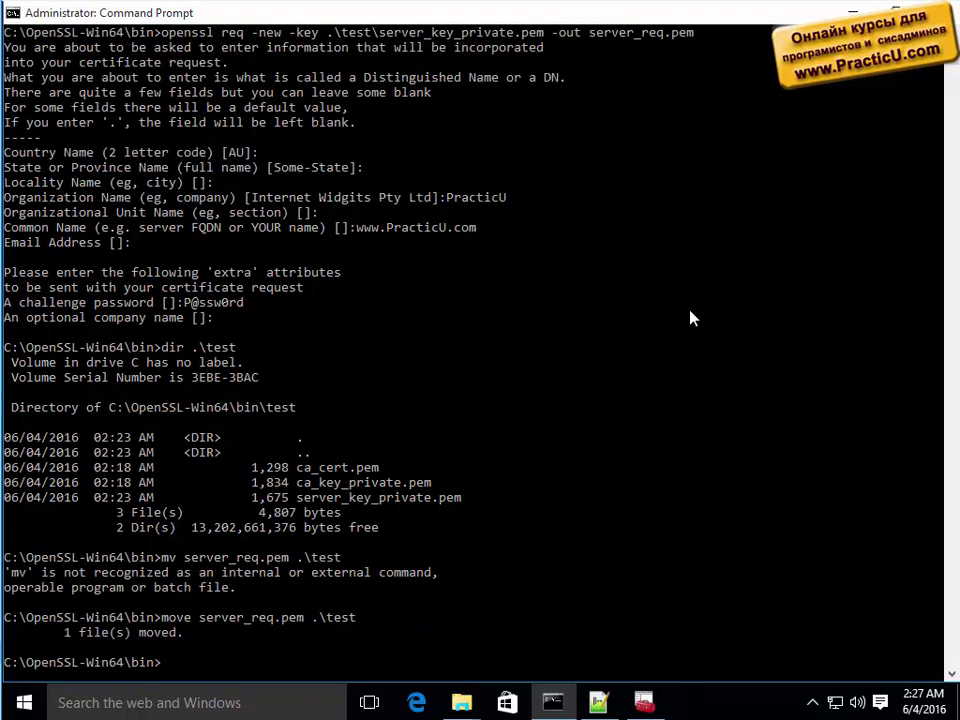
pyautogui.write('dir .\test')
pyautogui.press('Return')
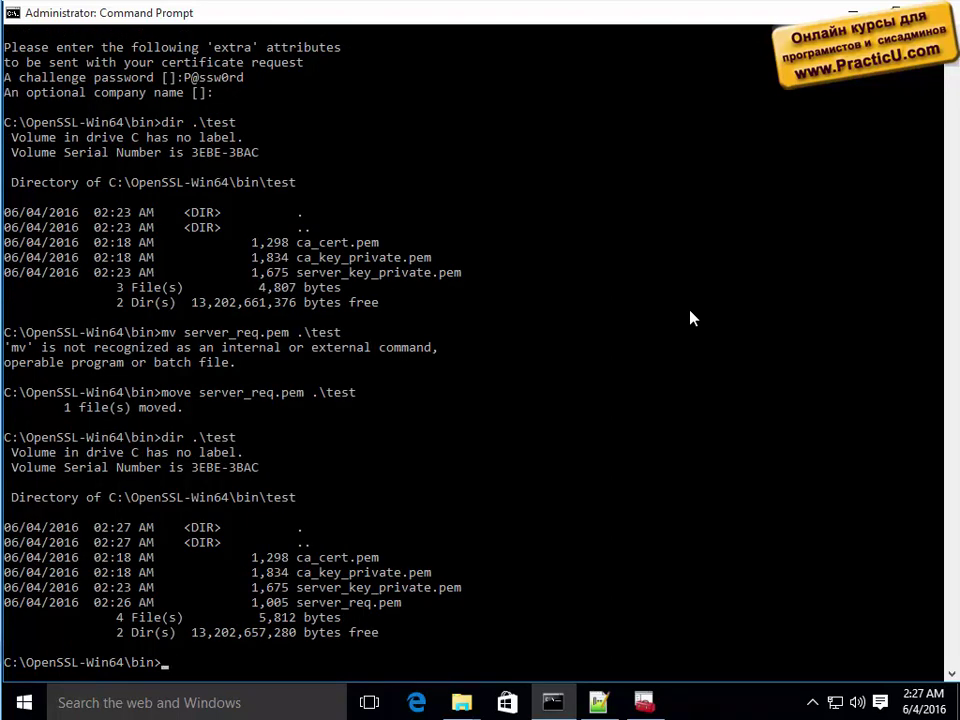
# Open server_req.pem in Notepad++ to view the request, then switch back to Command Prompt.
pyautogui.click(598, 702)
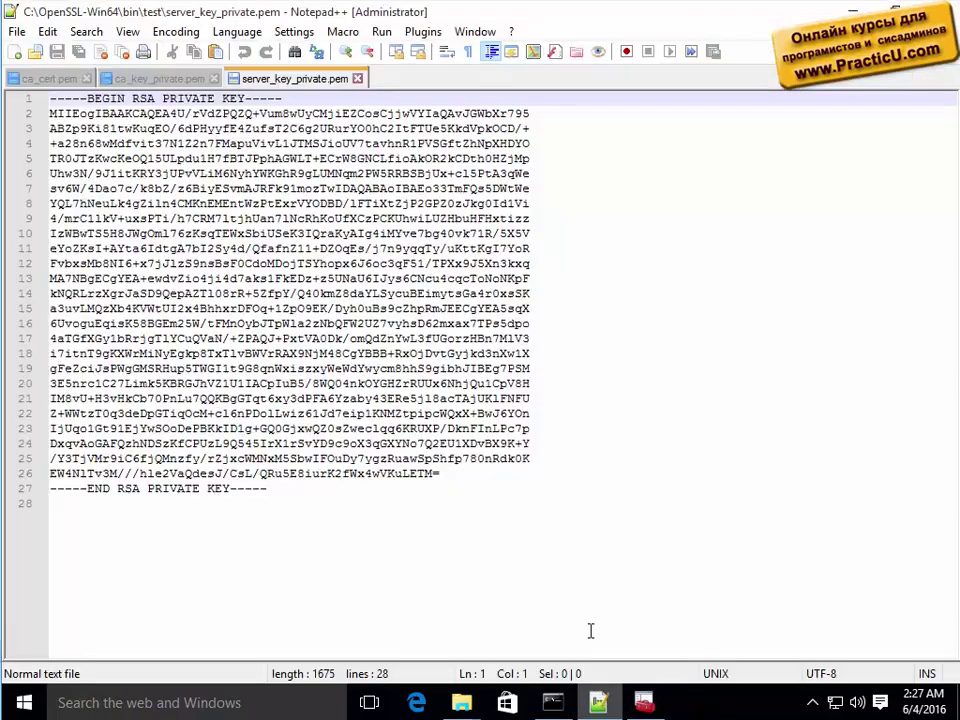
pyautogui.click(595, 461)
pyautogui.hotkey('ctrl', 'o')
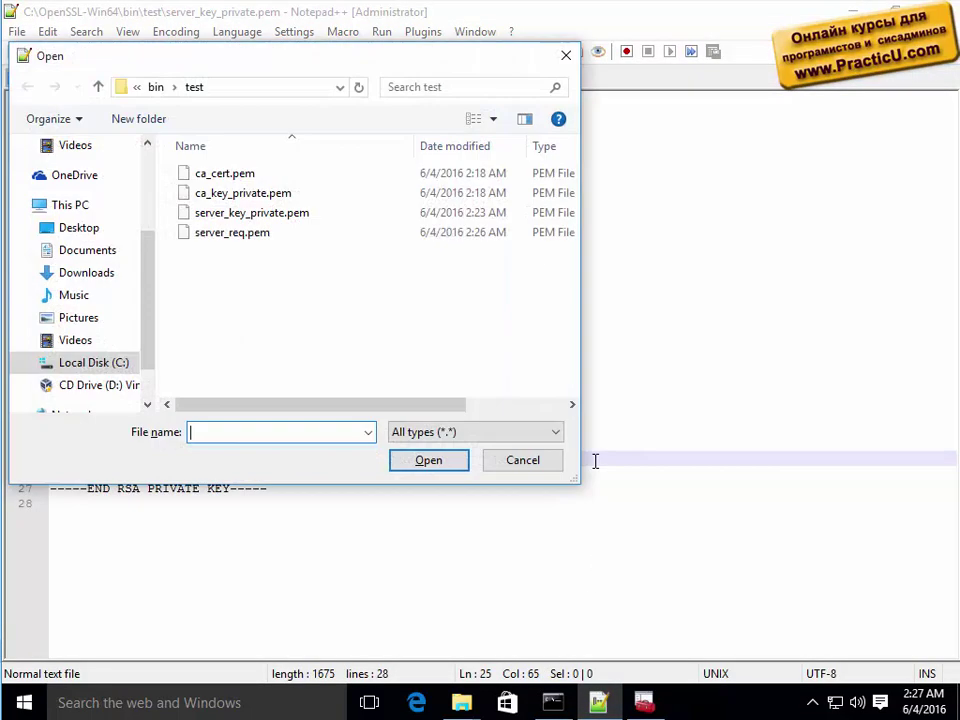
pyautogui.doubleClick(265, 237)
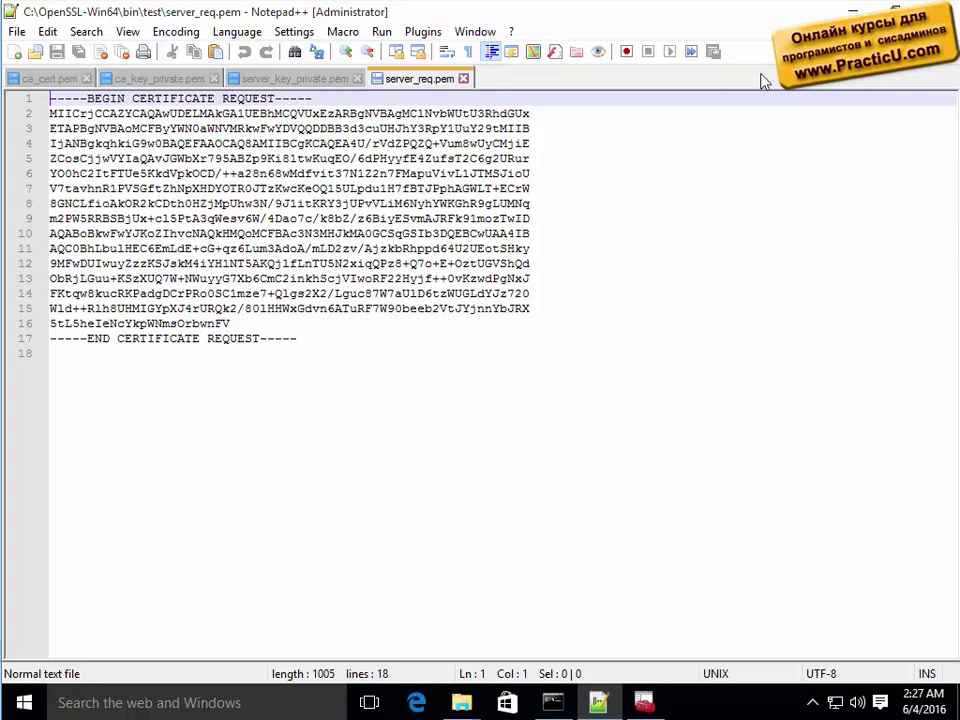
pyautogui.hotkey('alt', 'Tab')
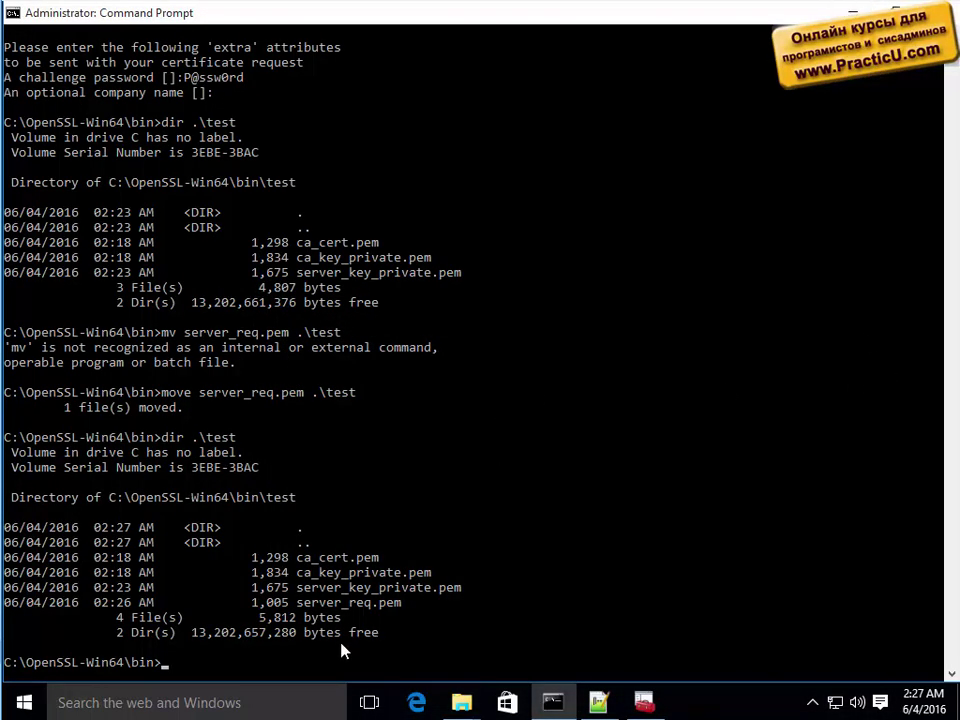
# List OpenSSL's commands with 'openssl.exe /?'.
pyautogui.press('Return')
pyautogui.press('Return')
pyautogui.press('Return')
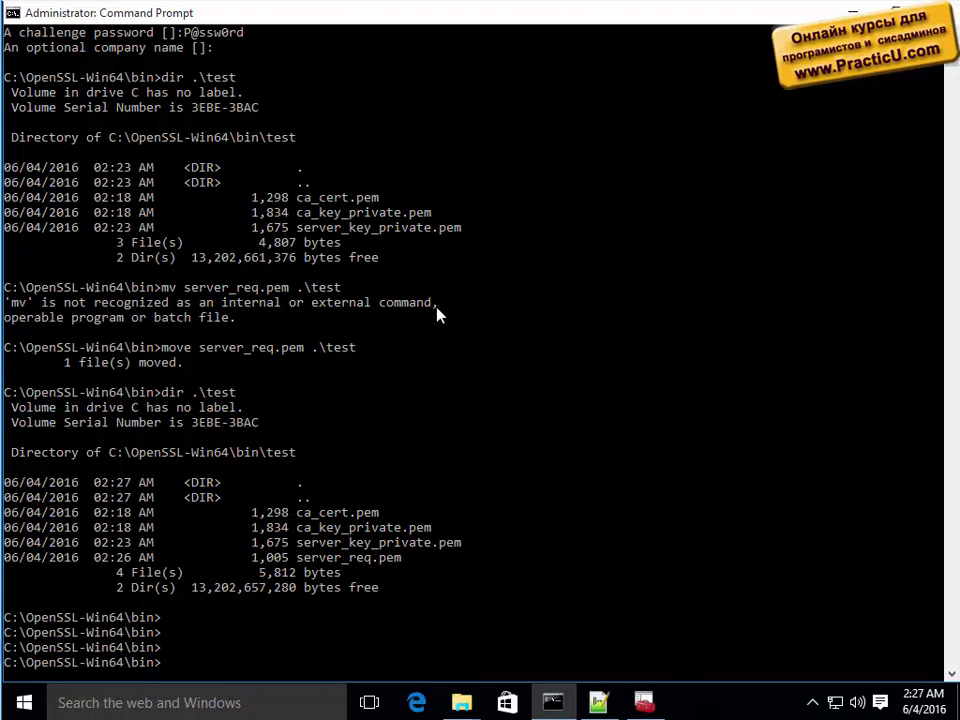
pyautogui.write('openssl.cfg')
pyautogui.press('Tab')
pyautogui.write('/?')
pyautogui.press('Return')
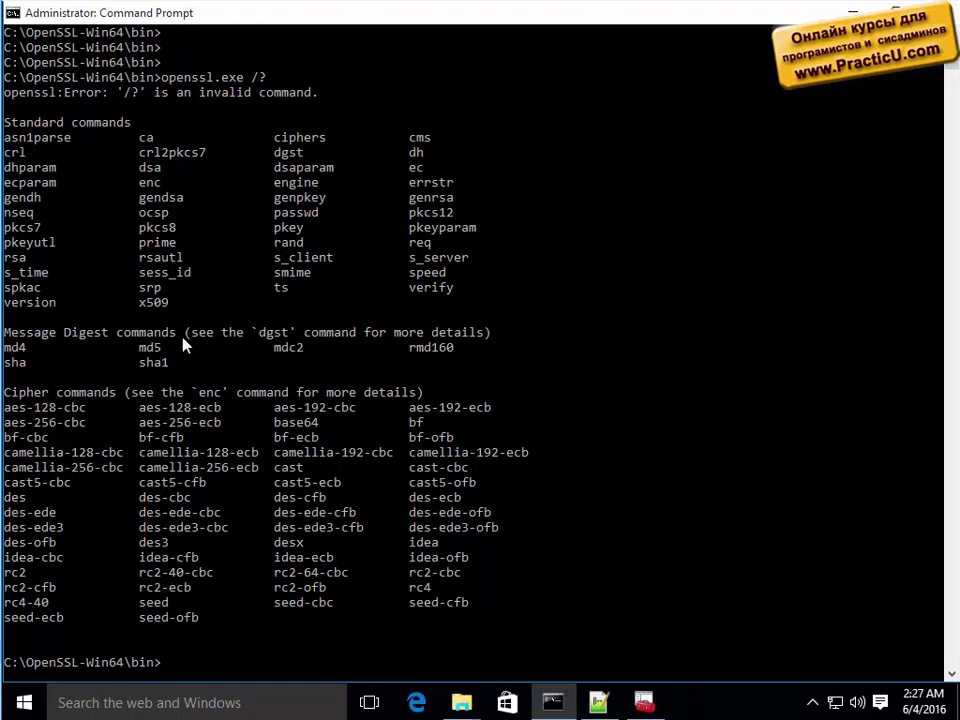
# Show the x509 options with 'openssl.exe x509 /?' and browse the listing.
pyautogui.press('Up')
pyautogui.press('BackSpace')
pyautogui.press('BackSpace')
pyautogui.write('x509')
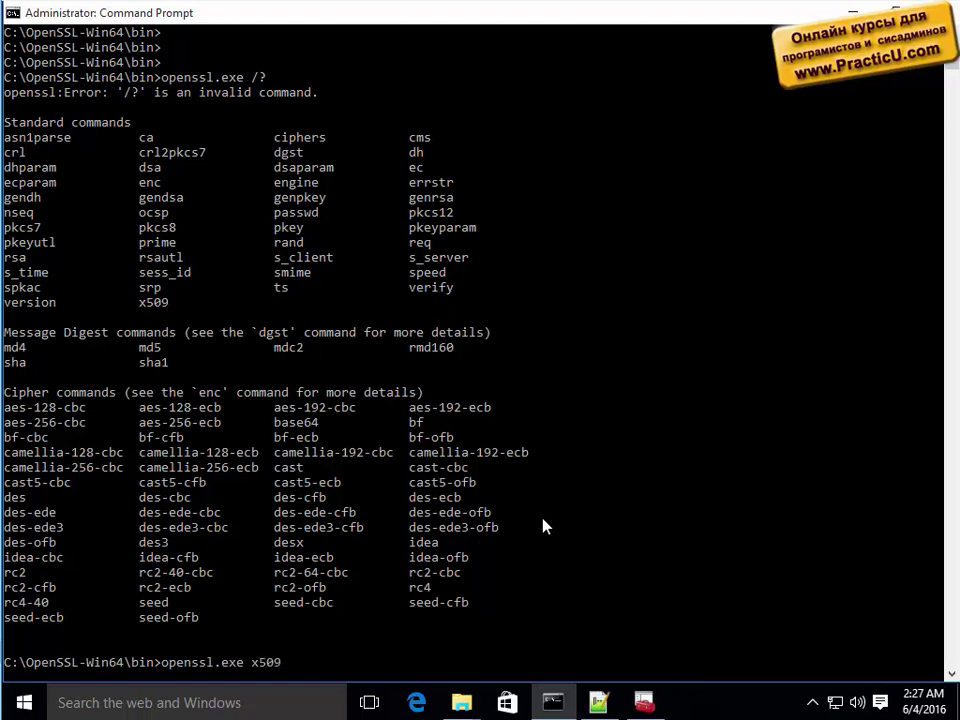
pyautogui.write(' /?')
pyautogui.press('Return')
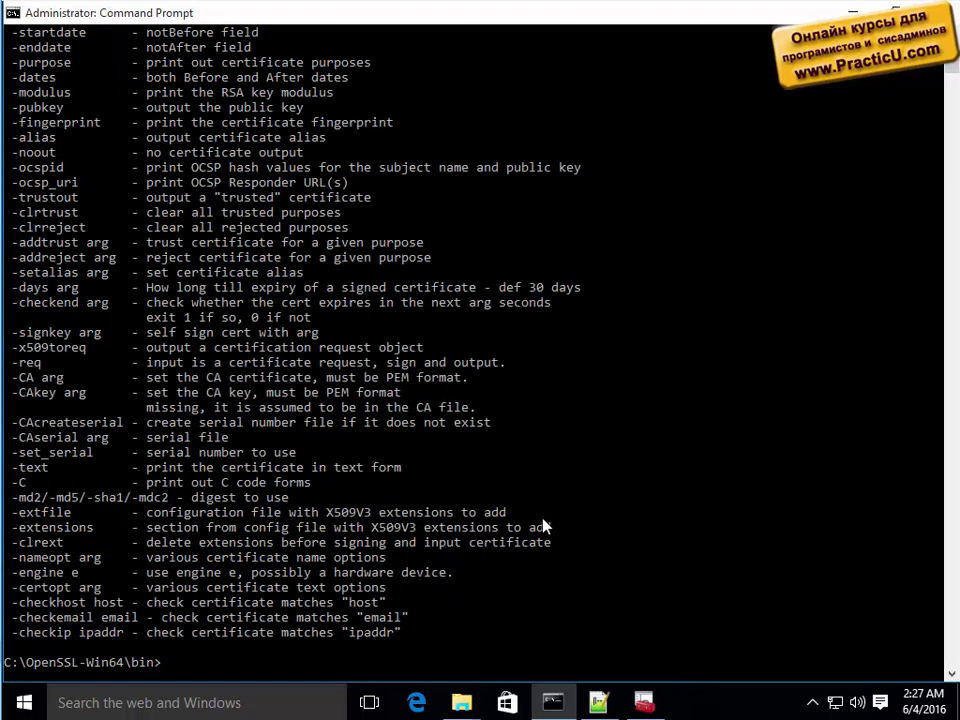
pyautogui.scroll(5, 443, 333)
pyautogui.scroll(11, 443, 333)
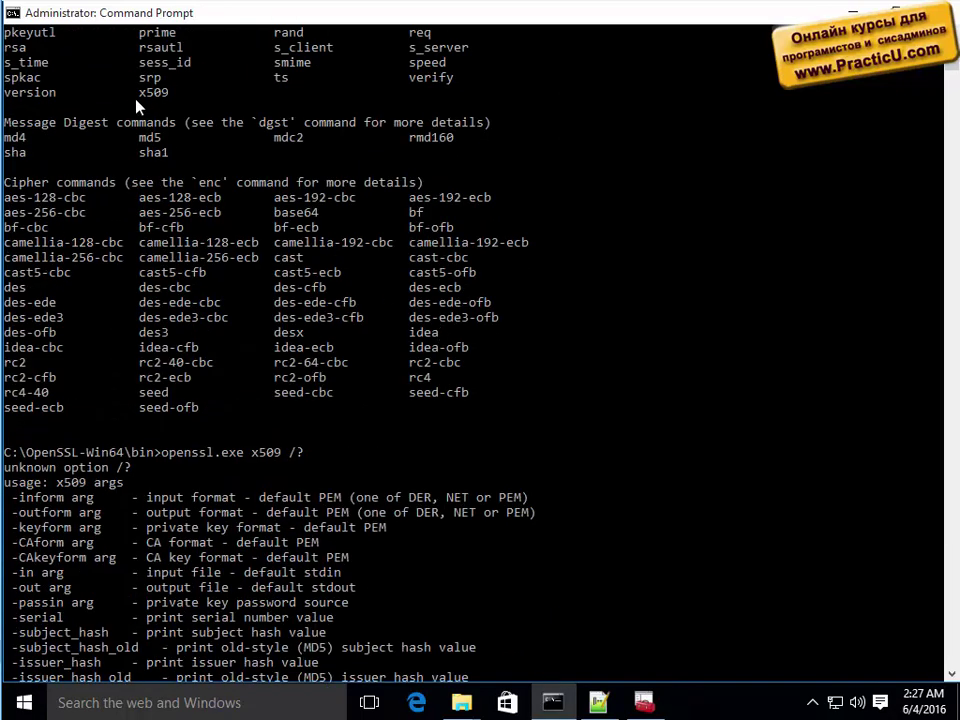
pyautogui.doubleClick(153, 92)
pyautogui.scroll(-3, 215, 515)
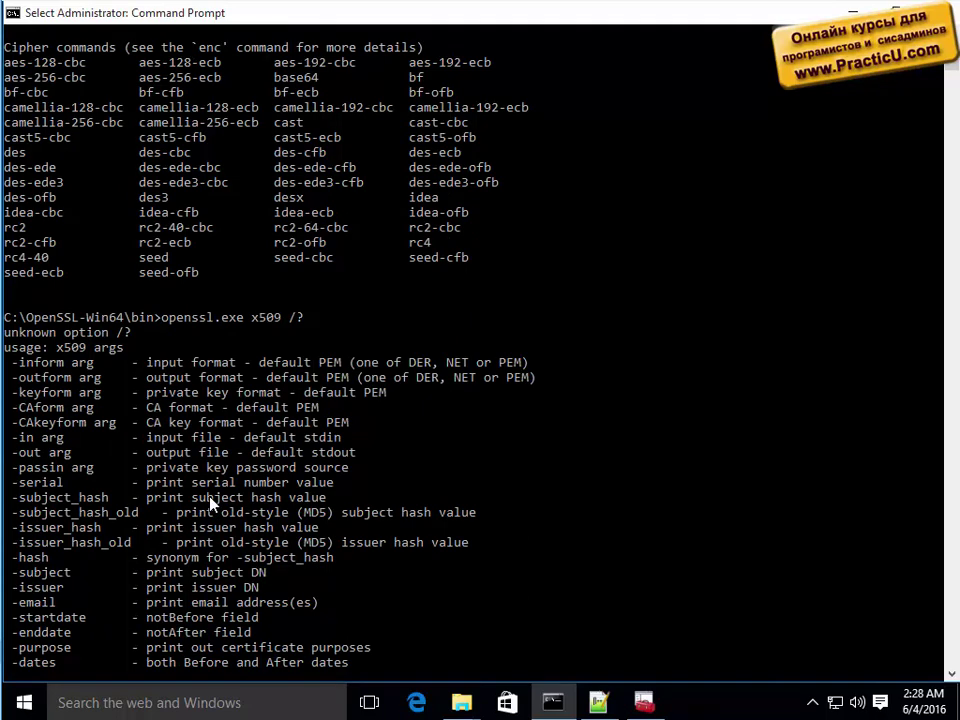
pyautogui.scroll(-4, 212, 503)
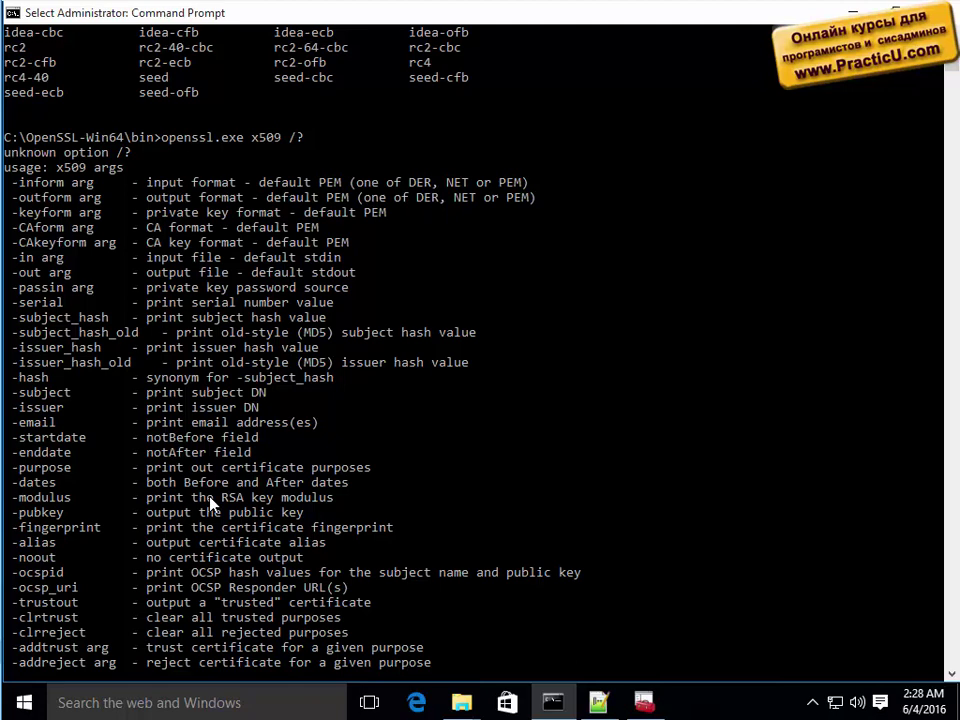
pyautogui.scroll(-5, 210, 505)
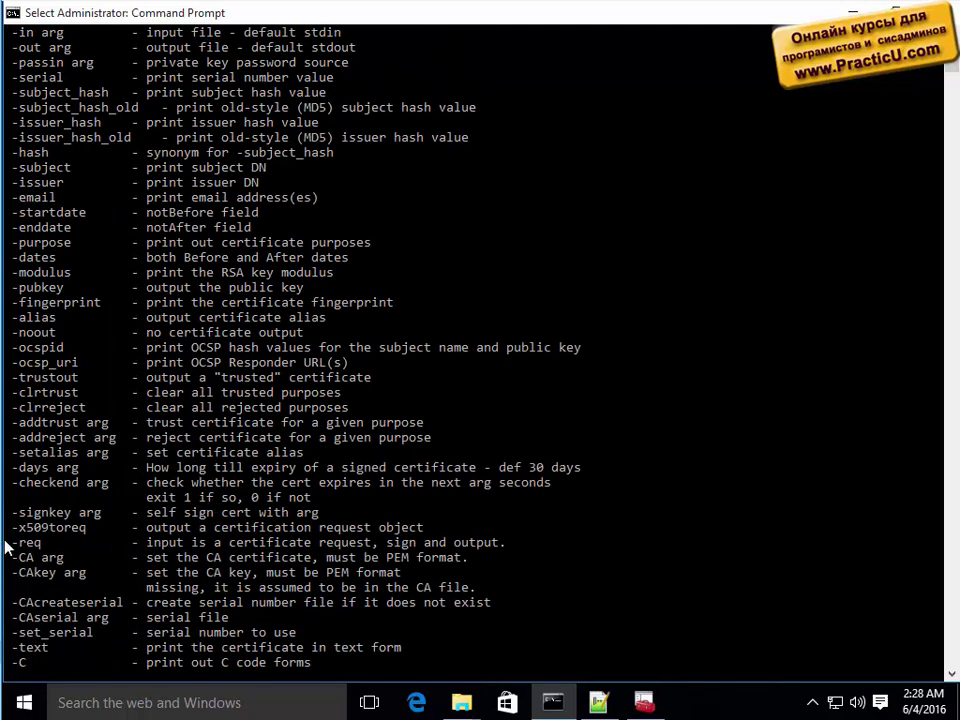
# Copy the -req option line and start a new x509 command without the /? switch.
pyautogui.moveTo(30, 546); pyautogui.dragTo(525, 545)
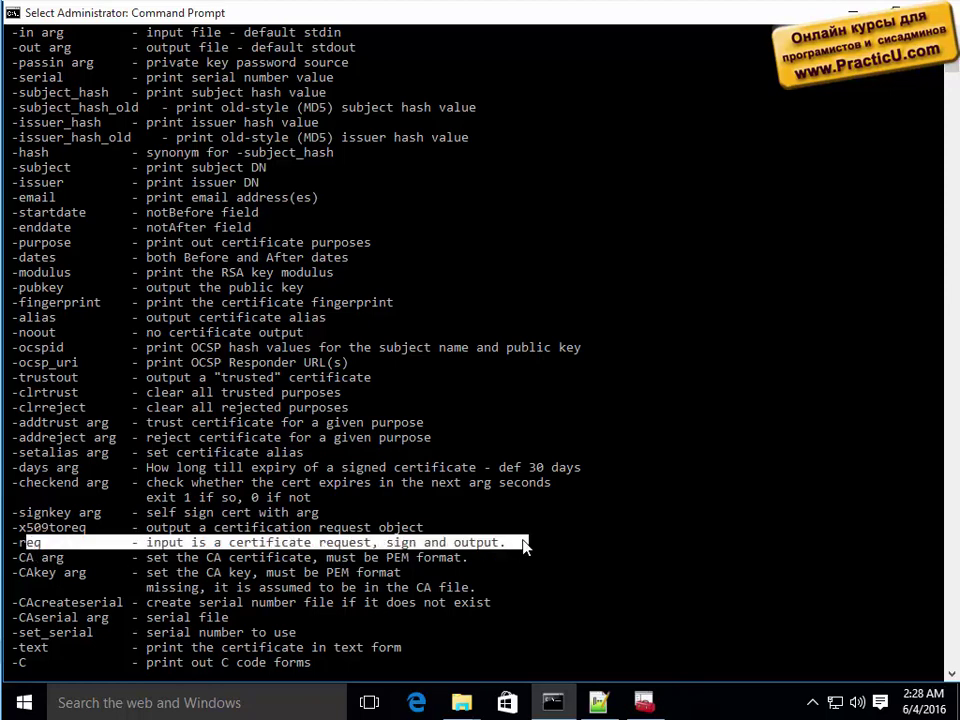
pyautogui.scroll(-2, 525, 545)
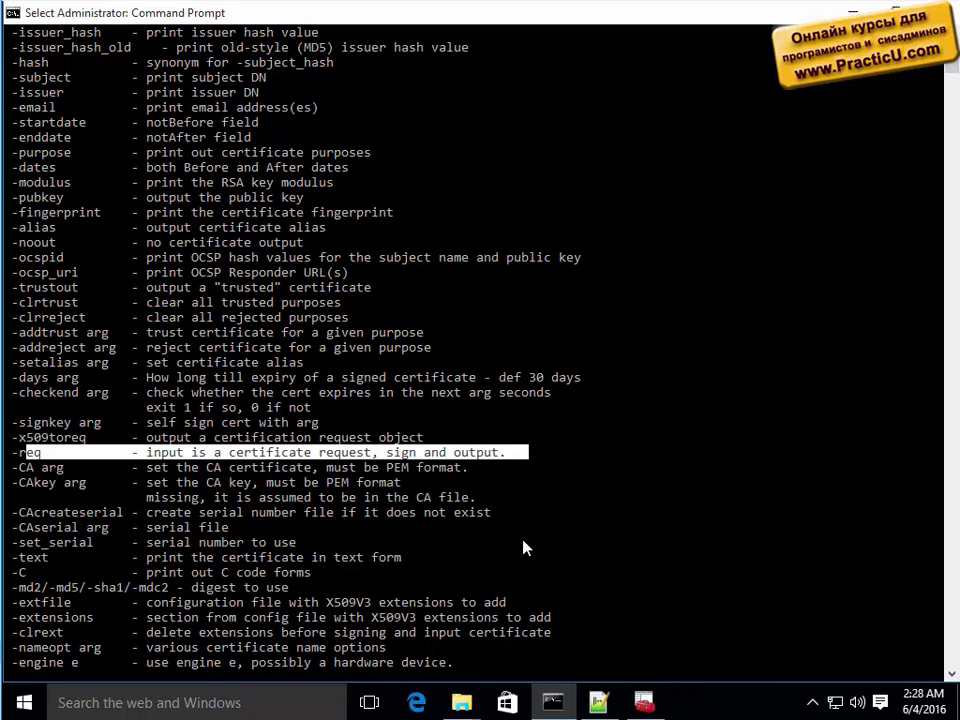
pyautogui.press('Return')
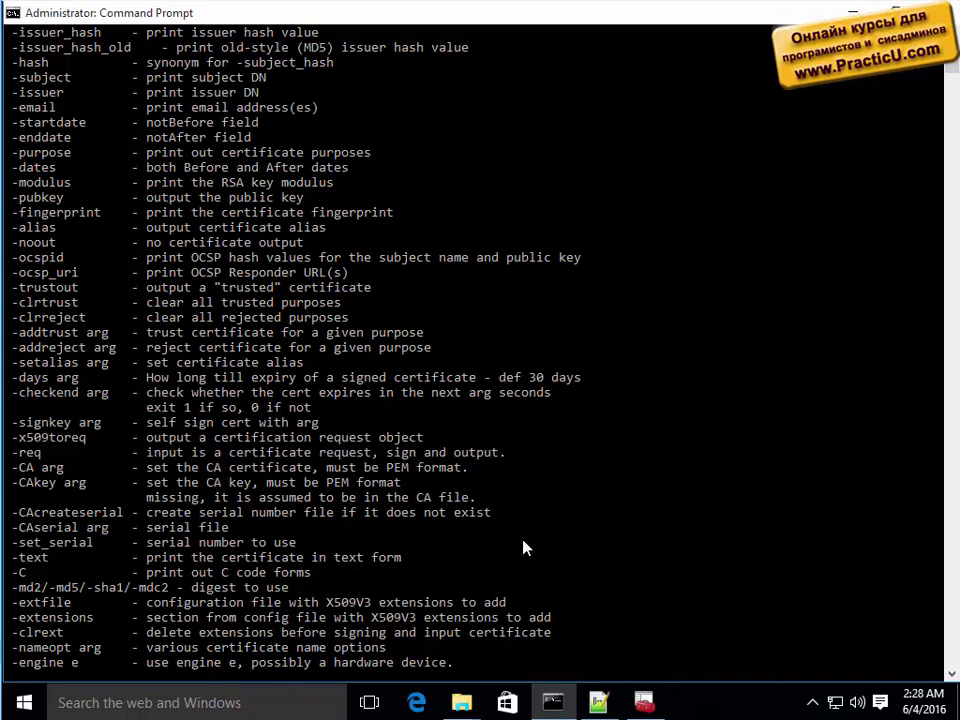
pyautogui.scroll(-2, 525, 547)
pyautogui.press('BackSpace')
pyautogui.press('BackSpace')
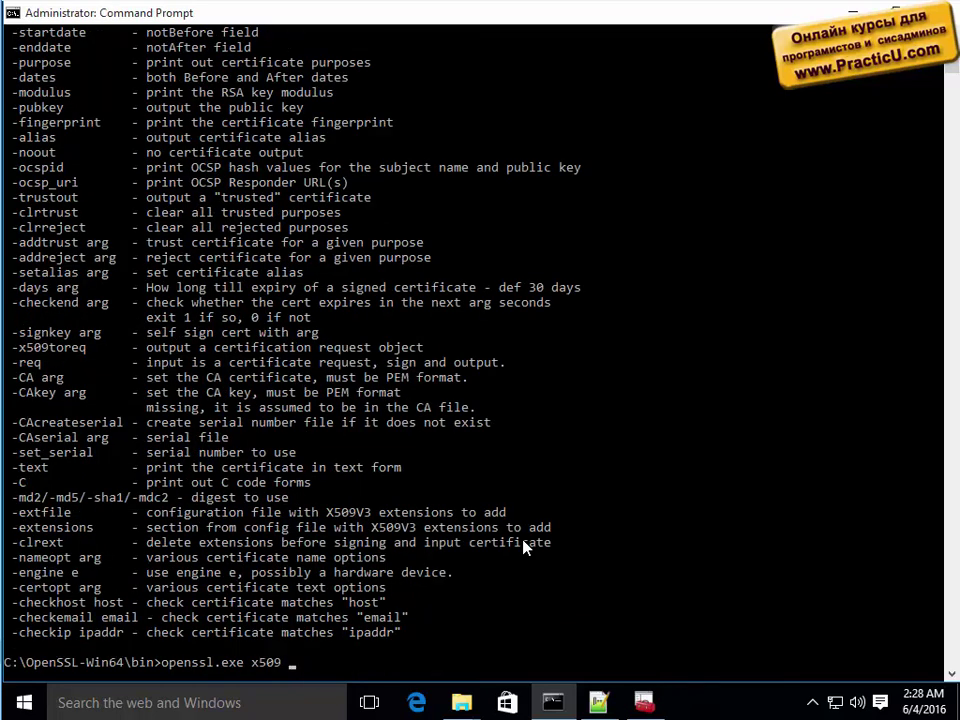
# Compose the x509 -req command: 365 days, server_req.pem, CA cert and key, serial 01, output server_cert.pem.
pyautogui.write('-req -day')
pyautogui.write('s 365 -in')
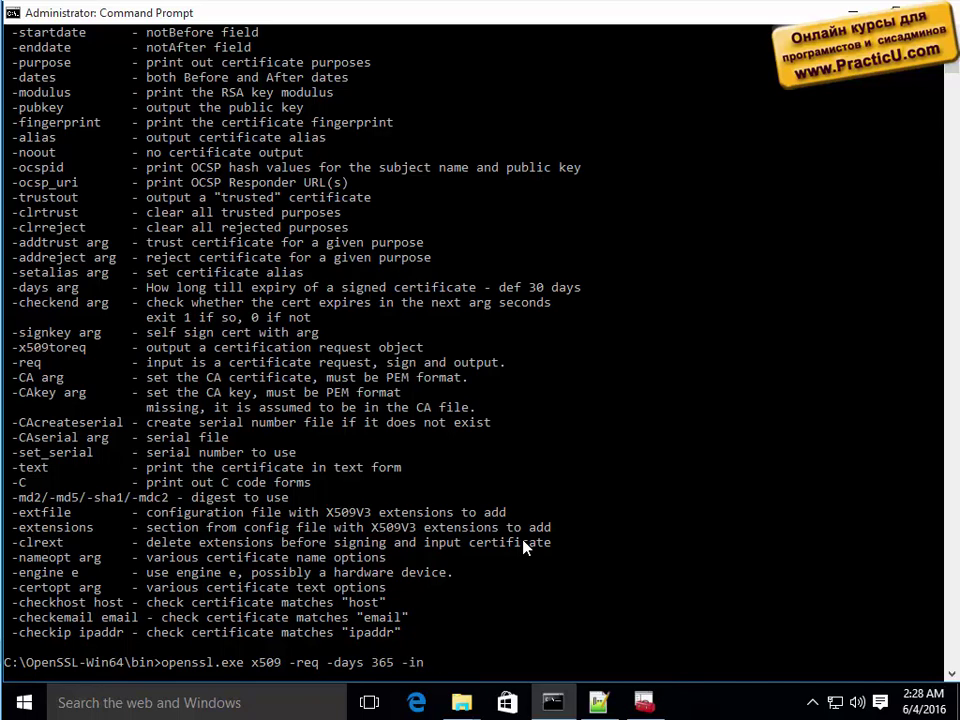
pyautogui.write(' .\\test\\ser')
pyautogui.press('Tab')
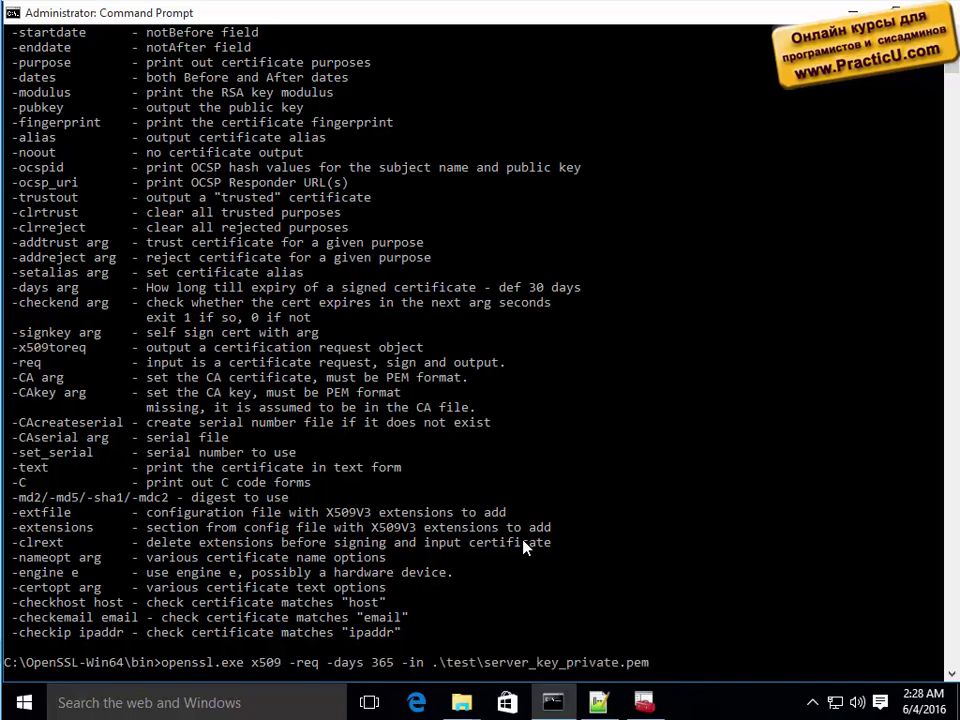
pyautogui.press('Tab')
pyautogui.write('-CA .\test')
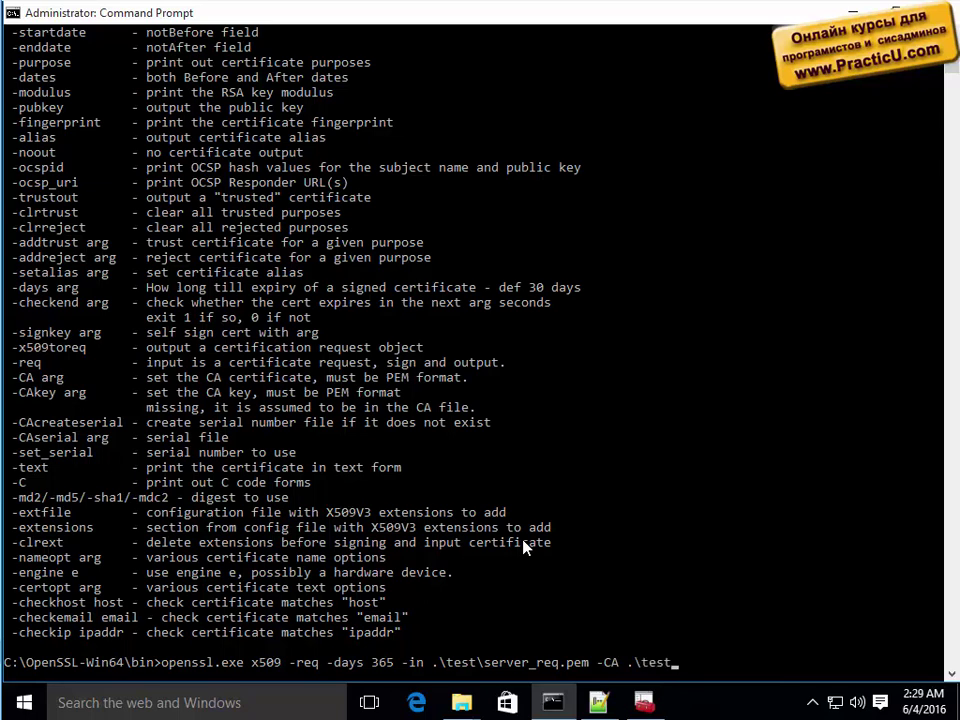
pyautogui.write('\\ca_cert.pem -CAkey')
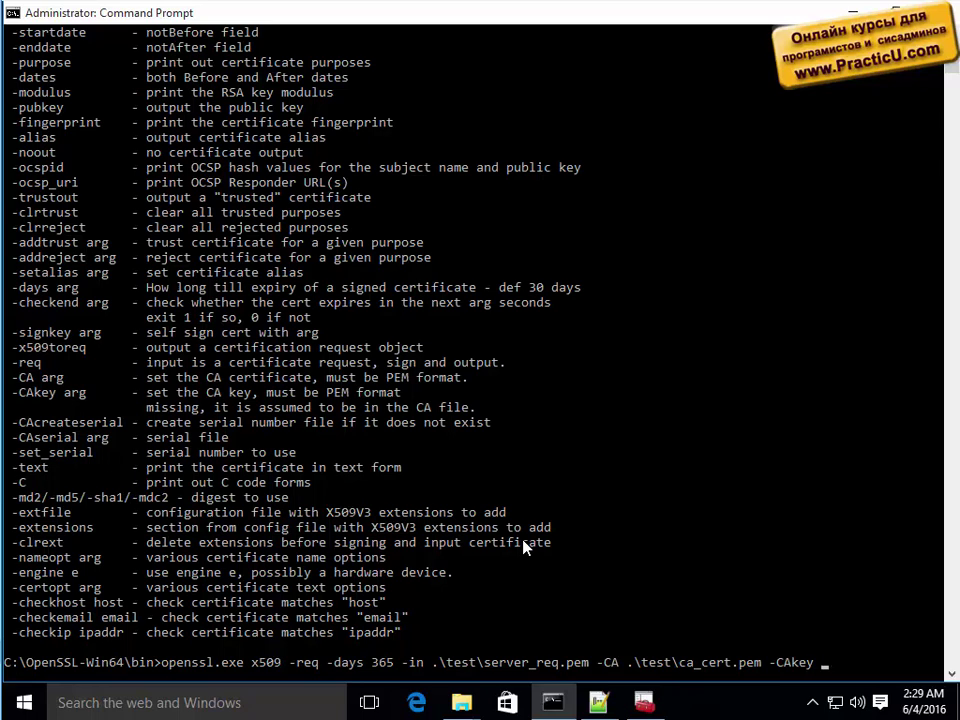
pyautogui.write('.\test\\test\\')
pyautogui.press('Tab')
pyautogui.press('Tab')
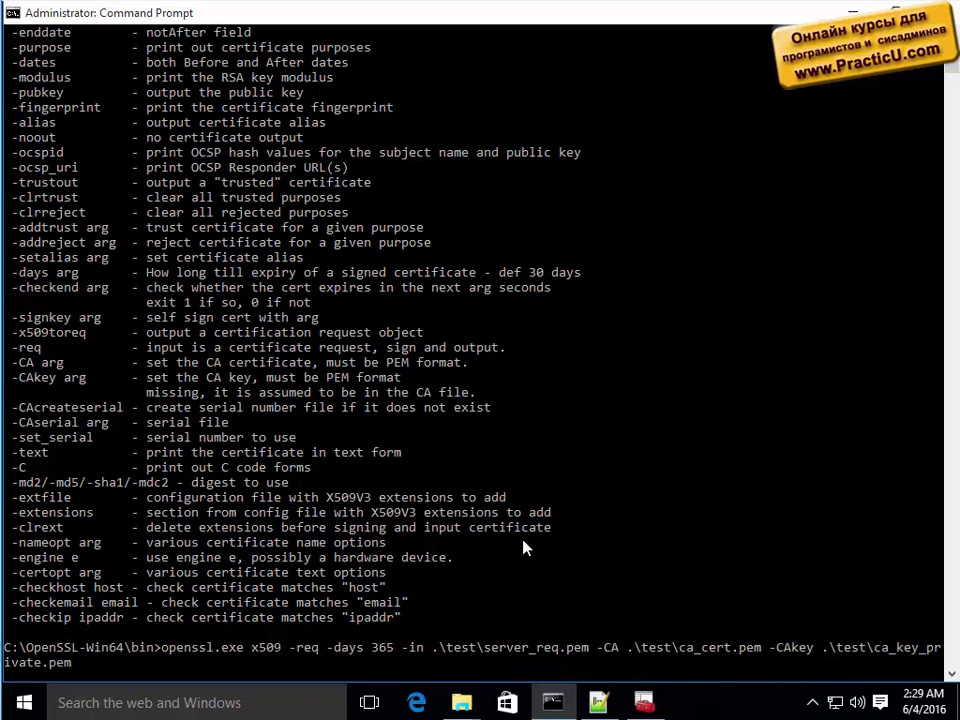
pyautogui.write('-set_serial 01 -out')
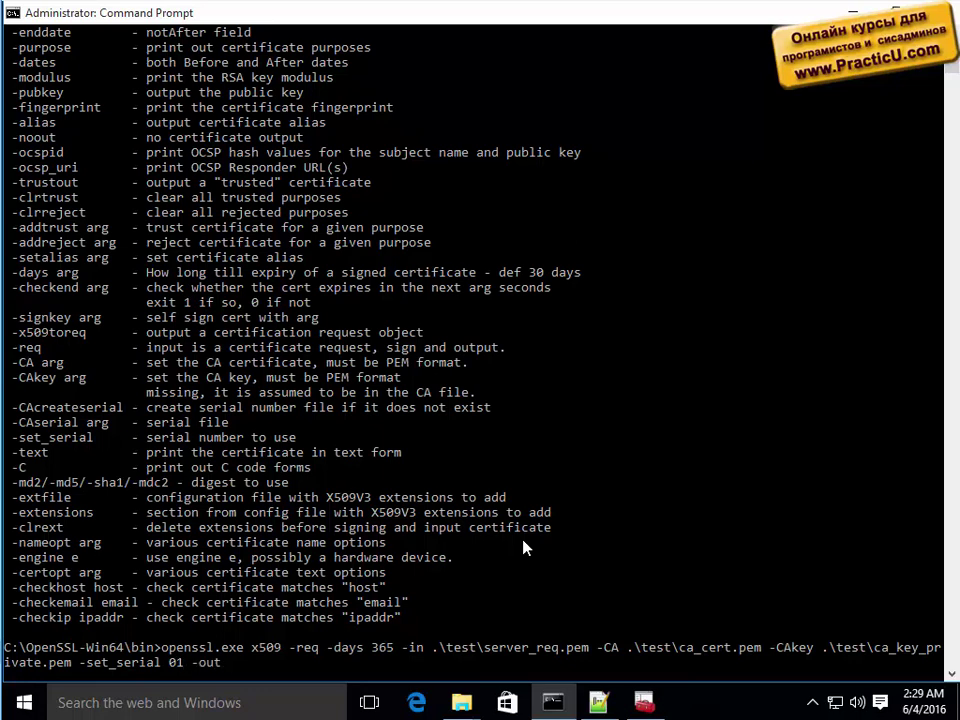
pyautogui.write(' .\test\\server_cer')
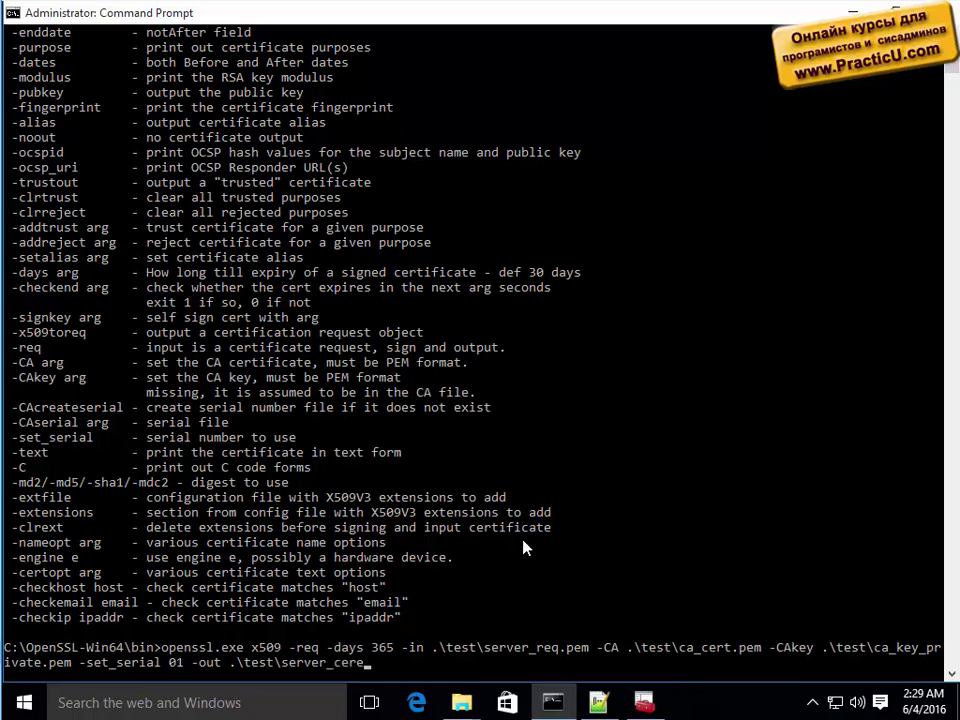
pyautogui.write('t.pem')
# Run the signing command, supply the CA key pass phrase, and list the test folder.
pyautogui.press('Return')
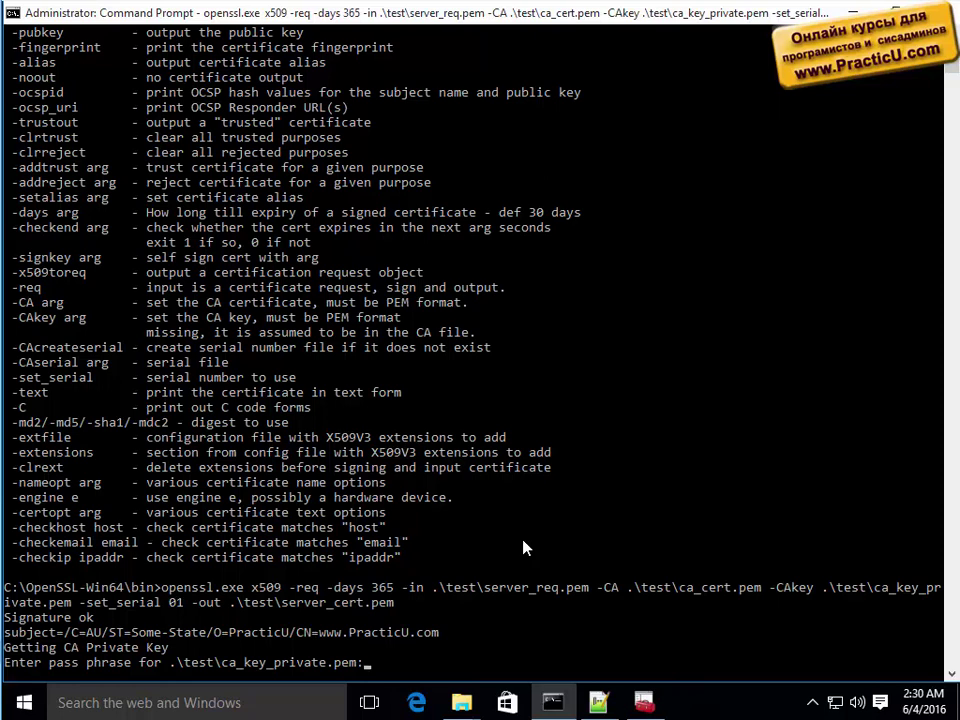
pyautogui.press('Return')
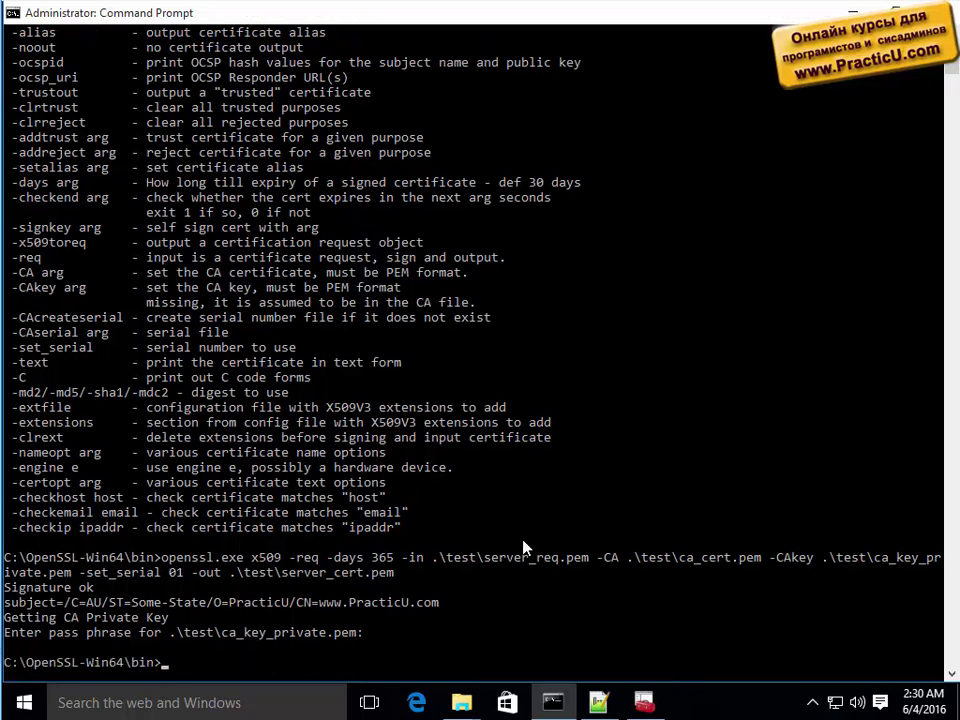
pyautogui.write('dir .\t')
pyautogui.write('est')
pyautogui.press('Return')
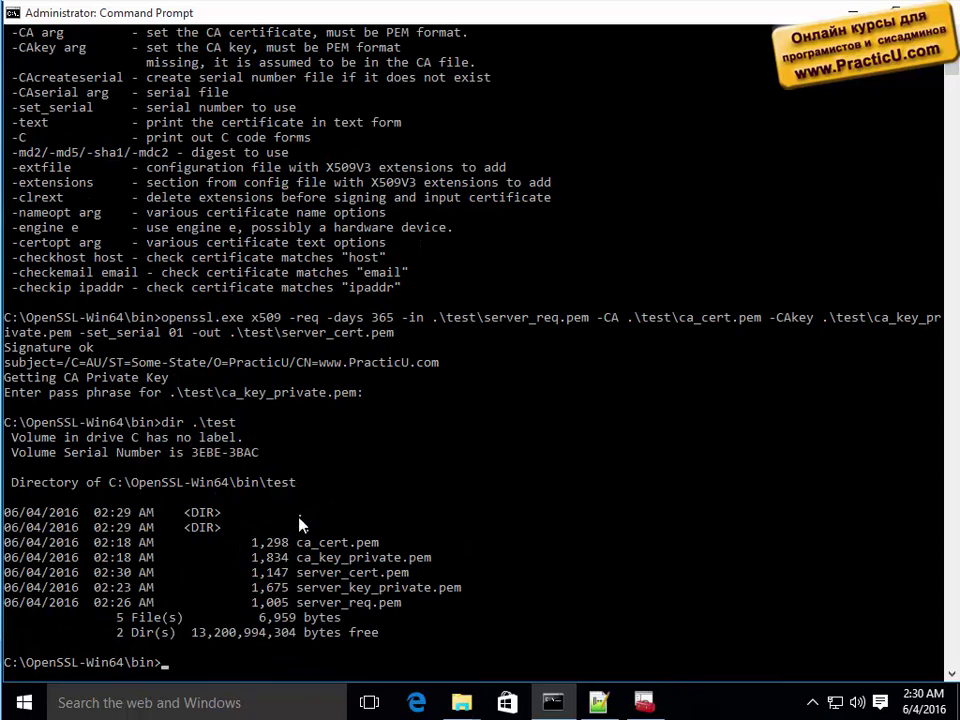
# Highlight server_cert.pem, server_key_private.pem and server_req.pem in the folder listing.
pyautogui.moveTo(284, 334); pyautogui.dragTo(403, 342)
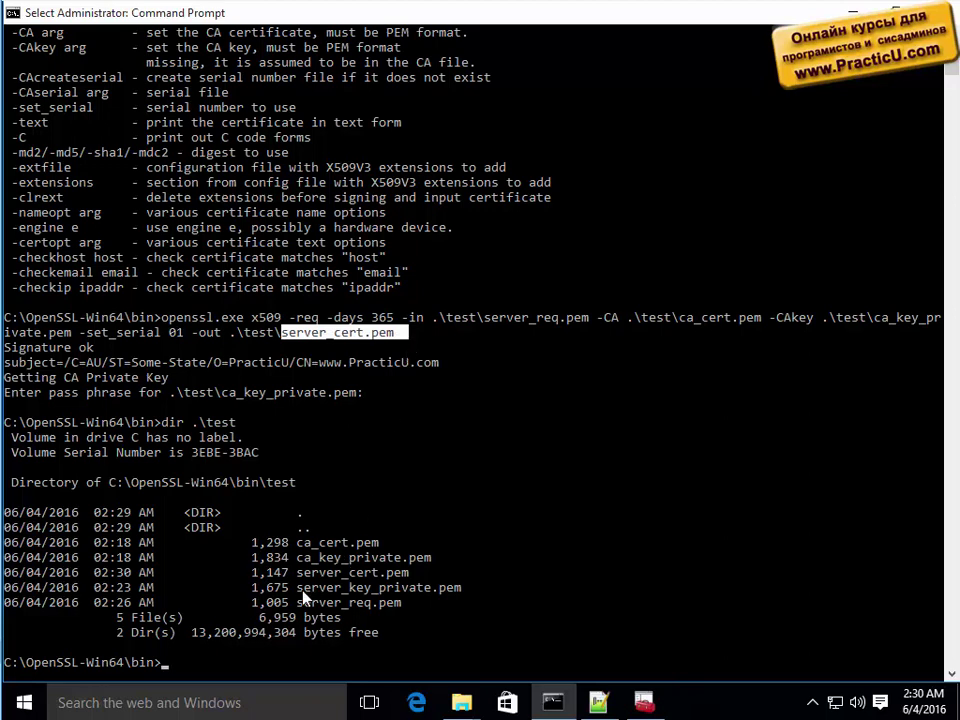
pyautogui.moveTo(300, 593); pyautogui.dragTo(477, 596)
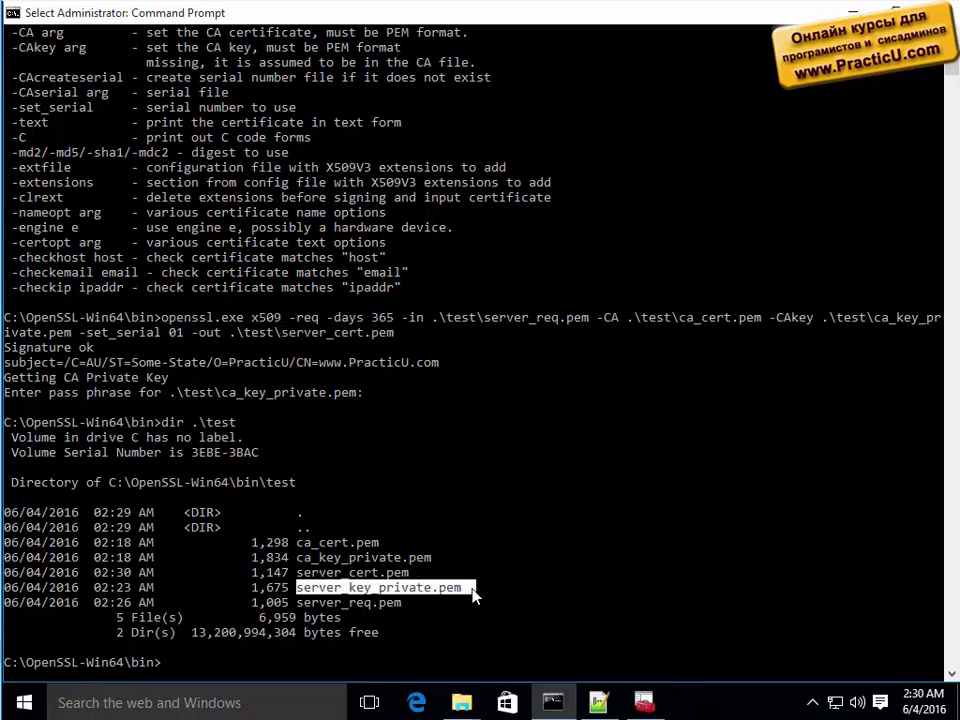
pyautogui.moveTo(298, 573); pyautogui.dragTo(405, 579)
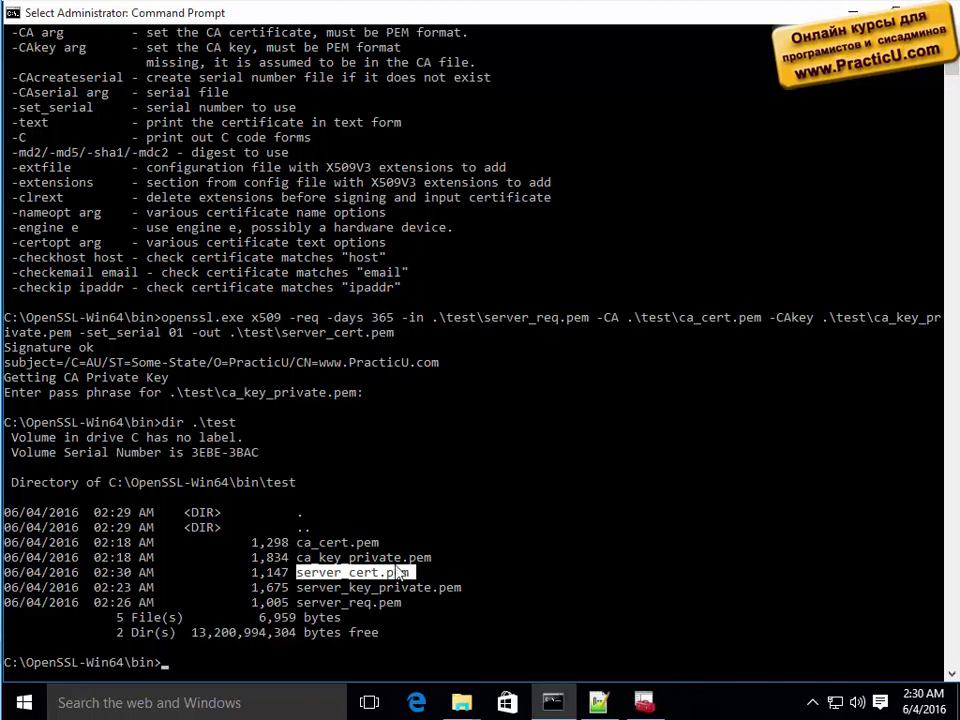
pyautogui.moveTo(310, 607); pyautogui.dragTo(395, 607)
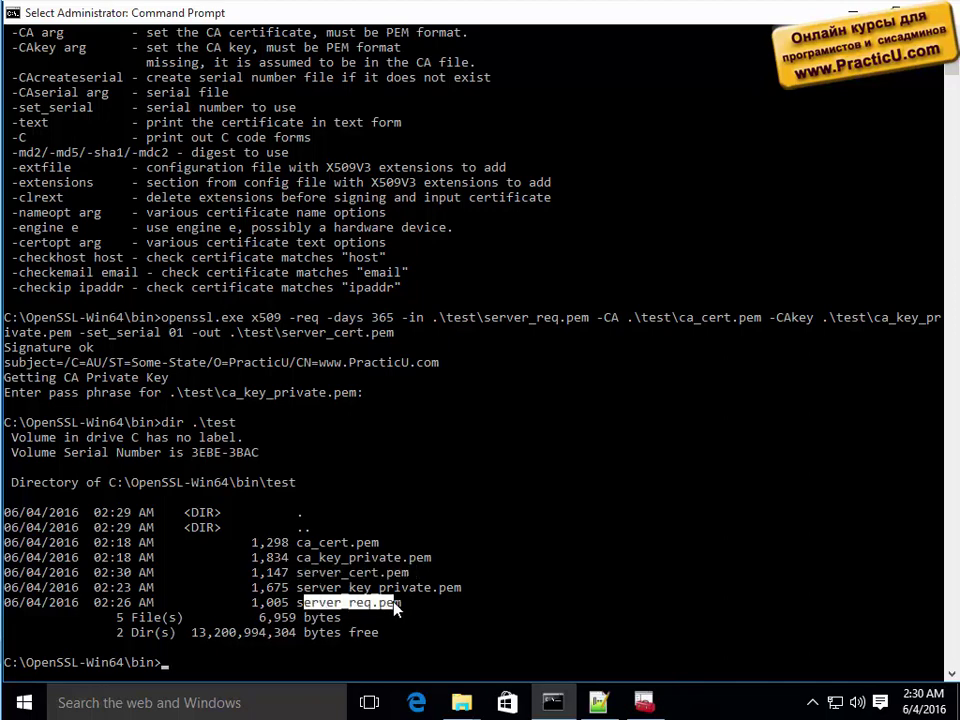
pyautogui.moveTo(303, 573); pyautogui.dragTo(477, 578)
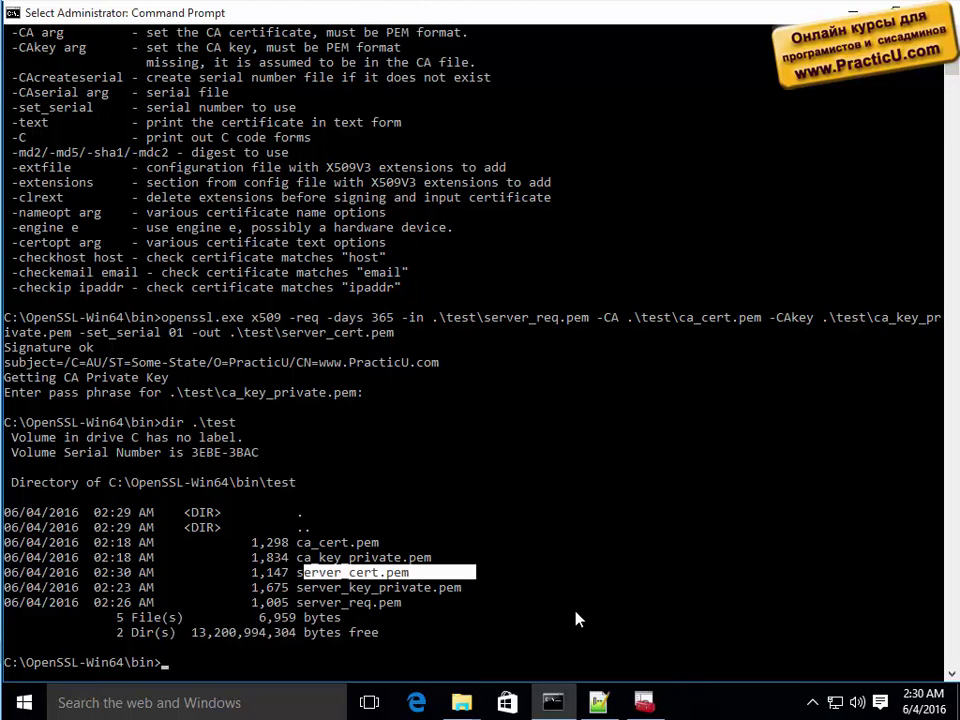
# Look over the ca.practicu.com certificate's details in the certificate manager.
pyautogui.click(643, 703)
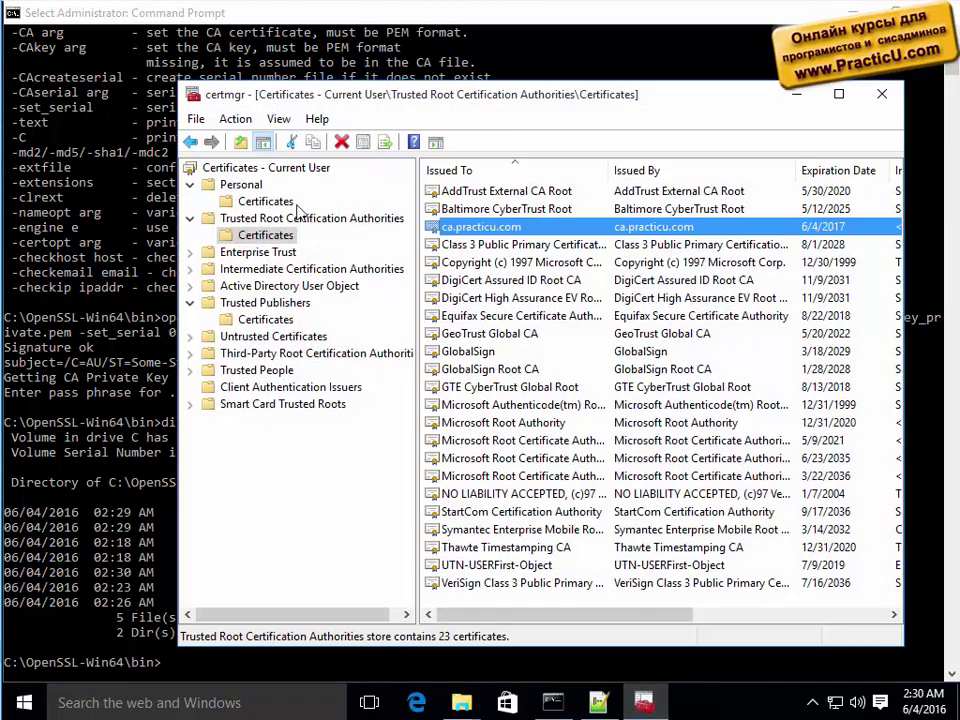
pyautogui.click(245, 235)
pyautogui.doubleClick(487, 228)
pyautogui.click(555, 113)
# Start the Import wizard on the Personal store and browse with the All Files filter.
pyautogui.click(266, 202)
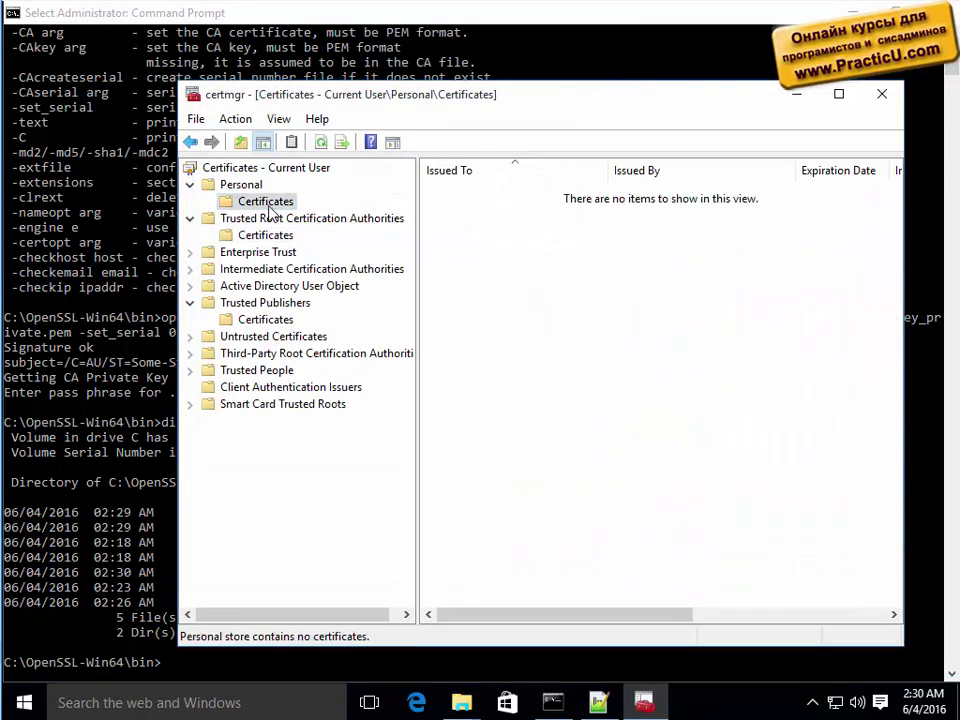
pyautogui.rightClick(513, 226)
pyautogui.moveTo(567, 243)
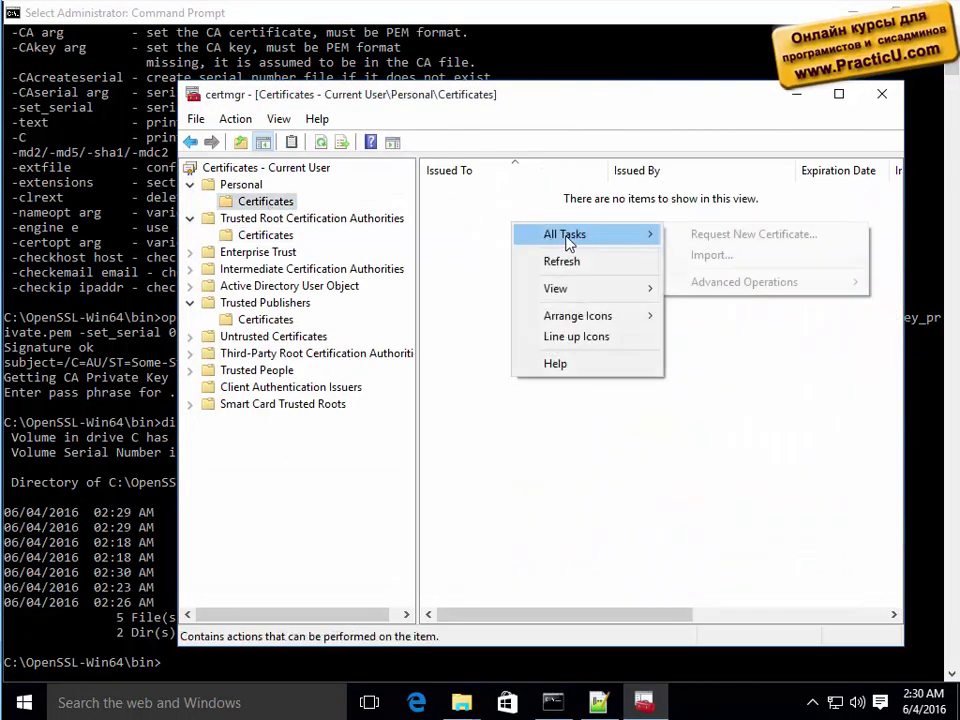
pyautogui.click(712, 256)
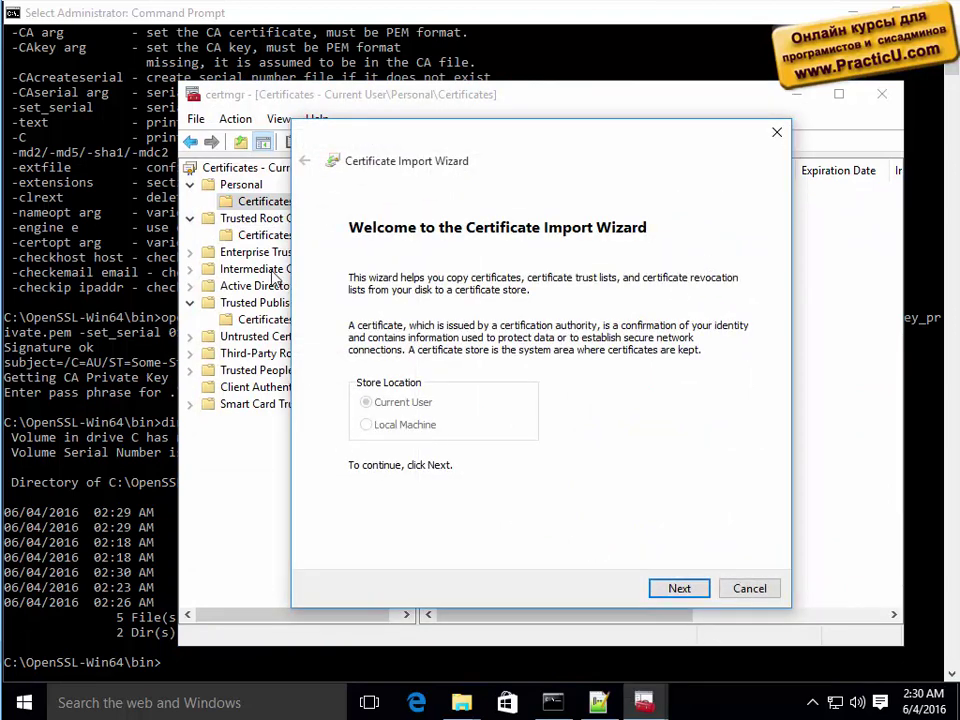
pyautogui.click(678, 590)
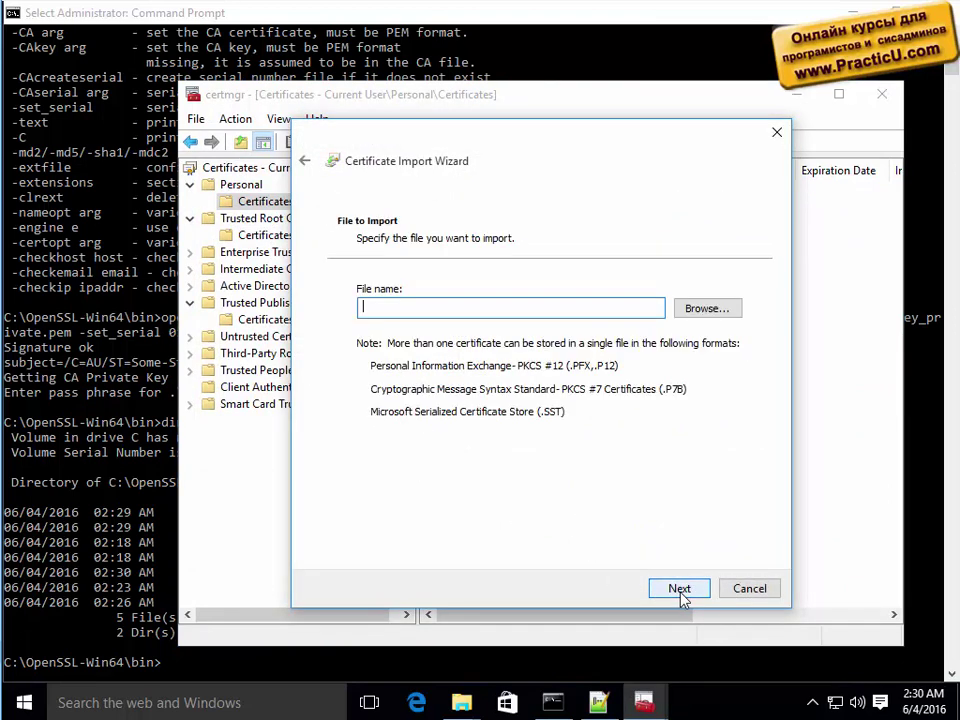
pyautogui.click(709, 311)
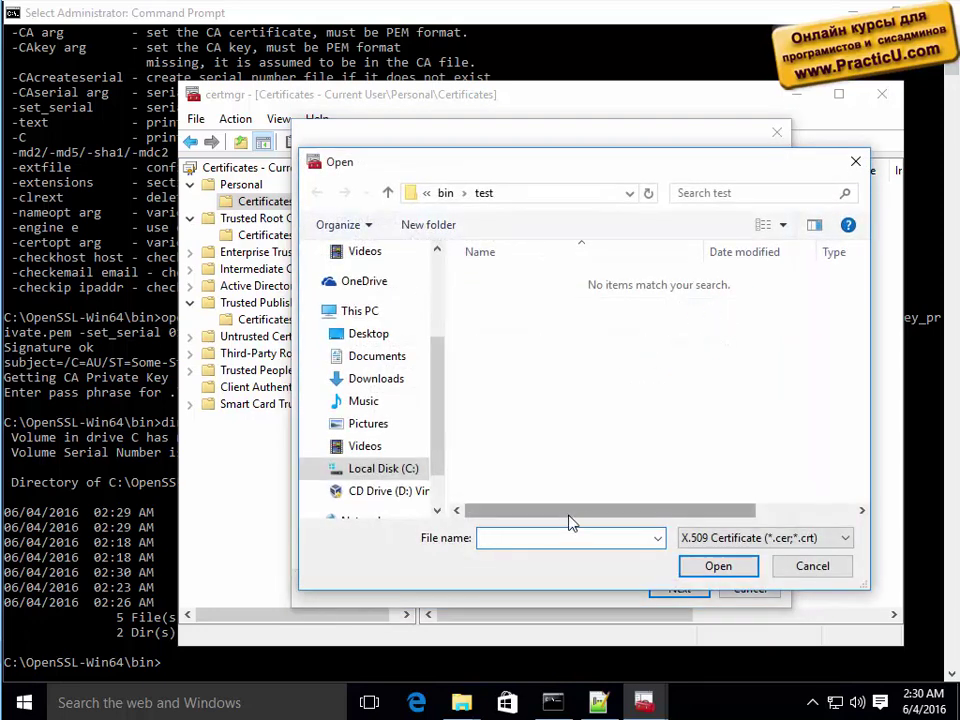
pyautogui.click(735, 537)
pyautogui.click(714, 644)
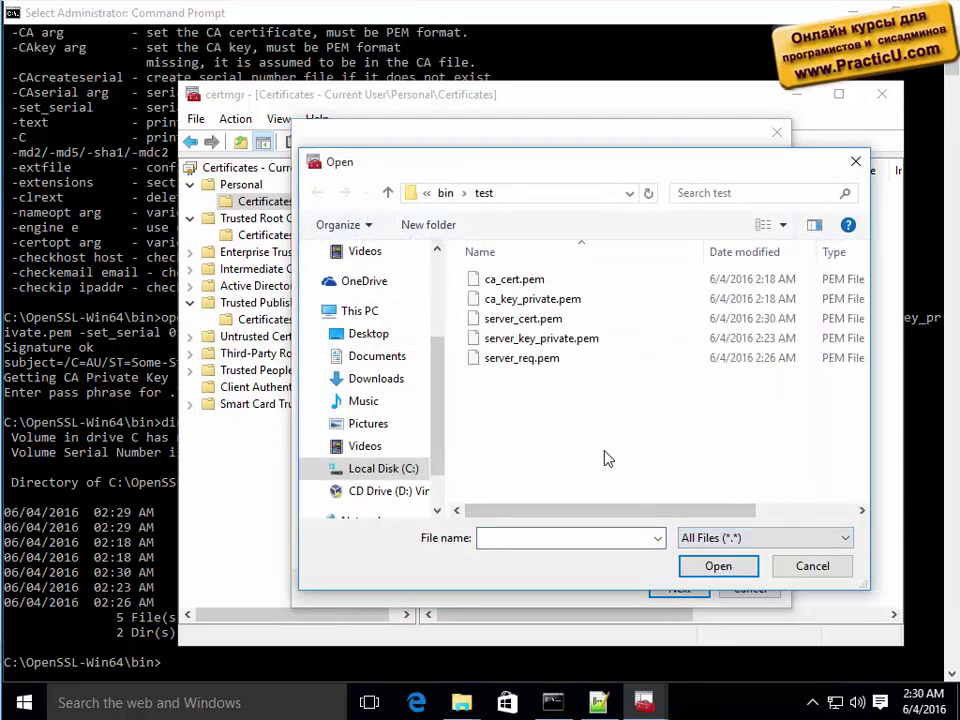
# Import server_cert.pem into the Personal store and acknowledge the success message.
pyautogui.click(520, 320)
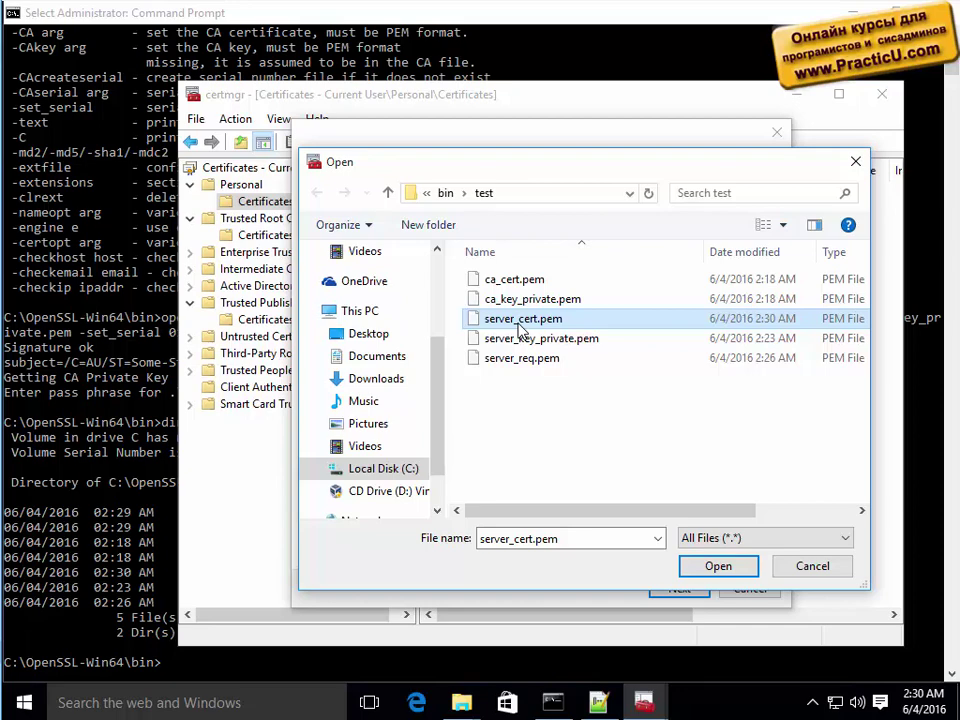
pyautogui.doubleClick(520, 322)
pyautogui.click(679, 588)
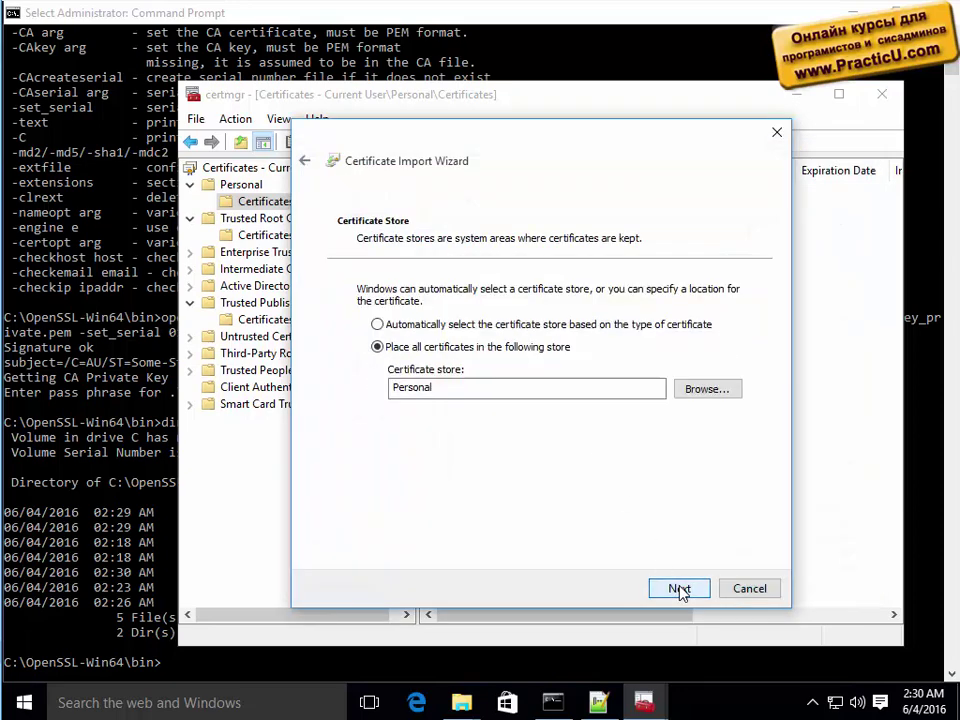
pyautogui.click(679, 588)
pyautogui.click(680, 586)
pyautogui.click(557, 421)
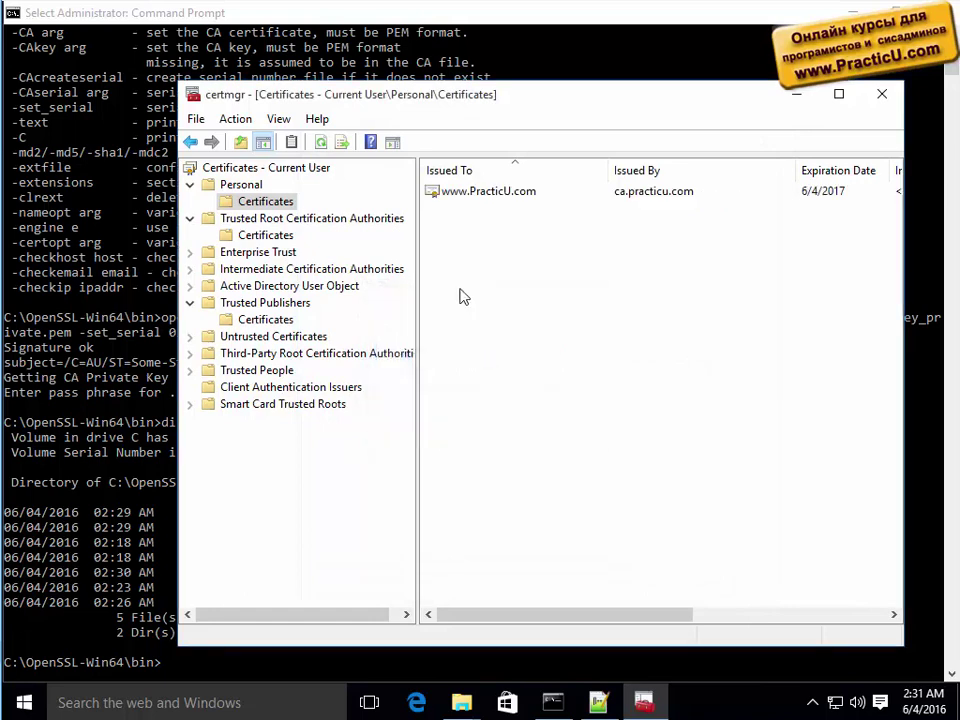
pyautogui.doubleClick(566, 100)
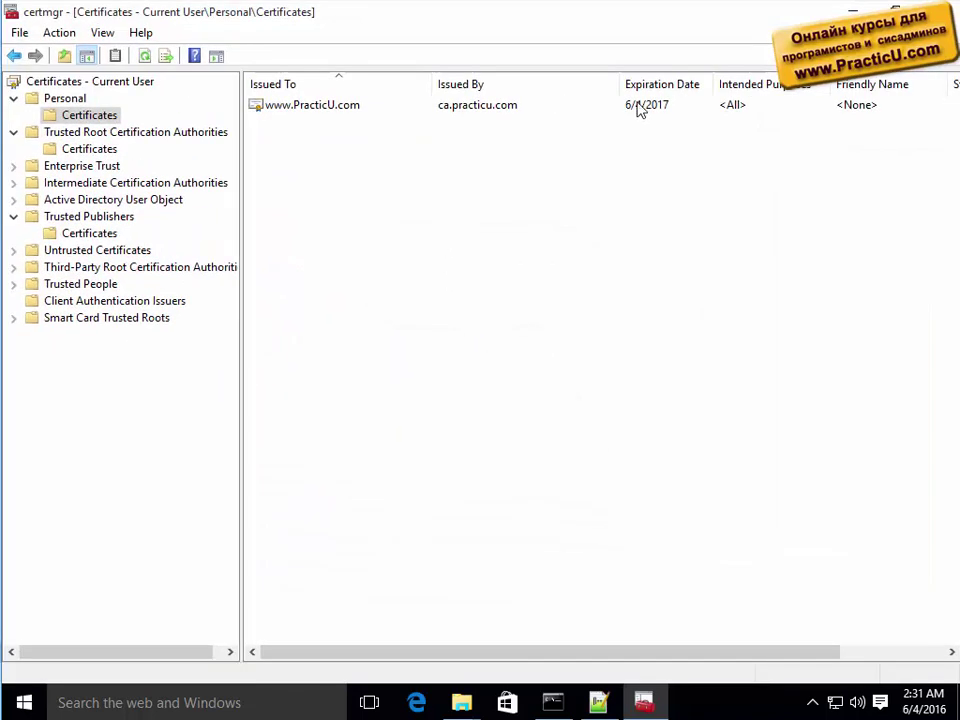
pyautogui.click(290, 106)
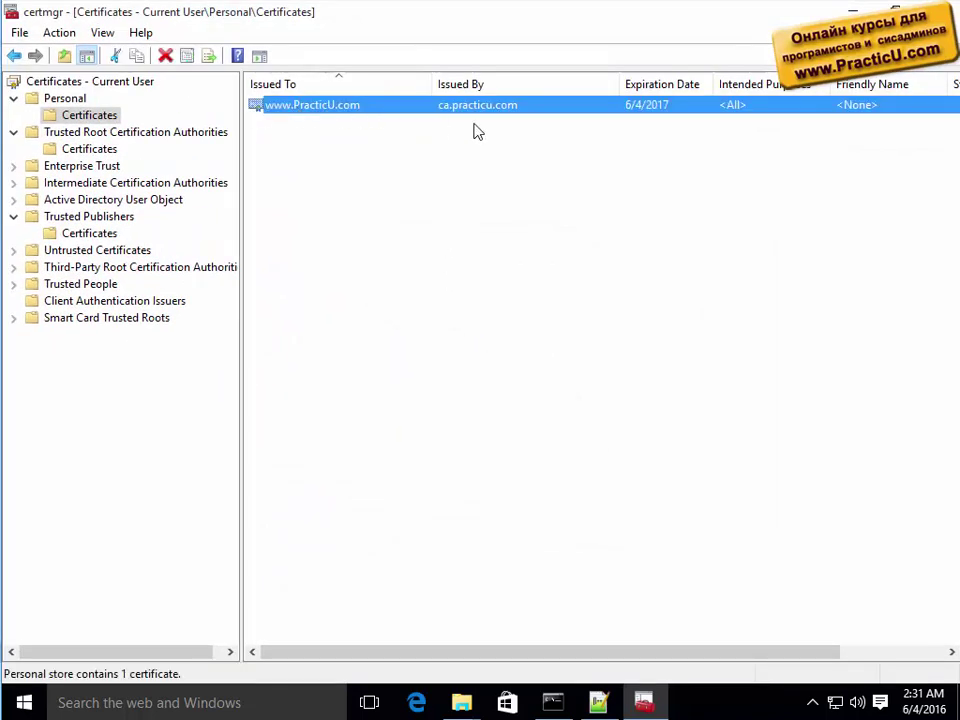
pyautogui.click(483, 201)
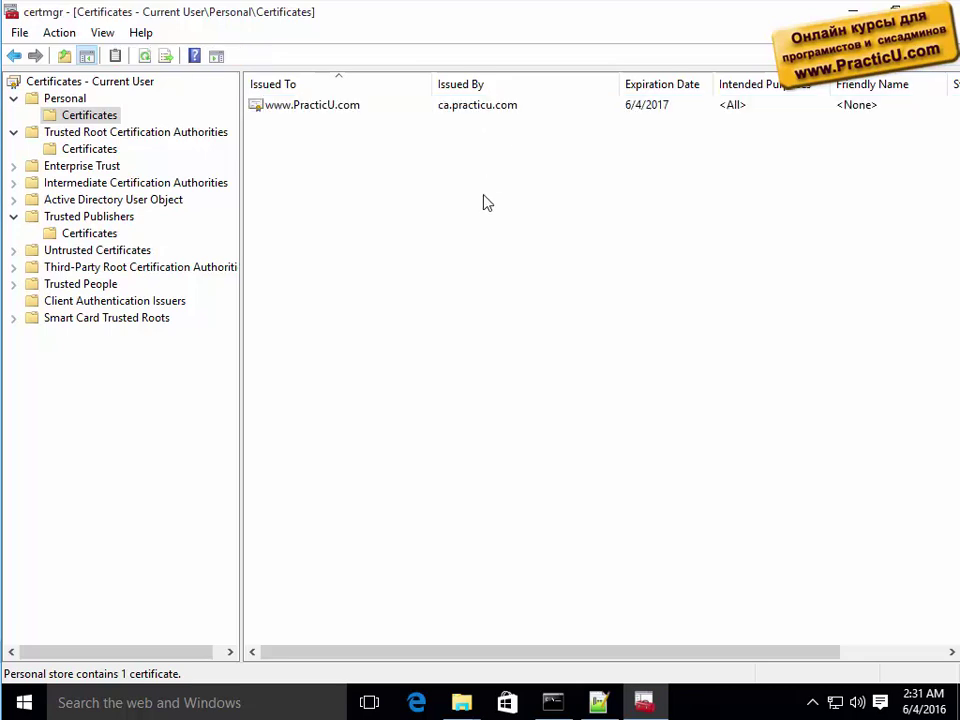
pyautogui.doubleClick(325, 106)
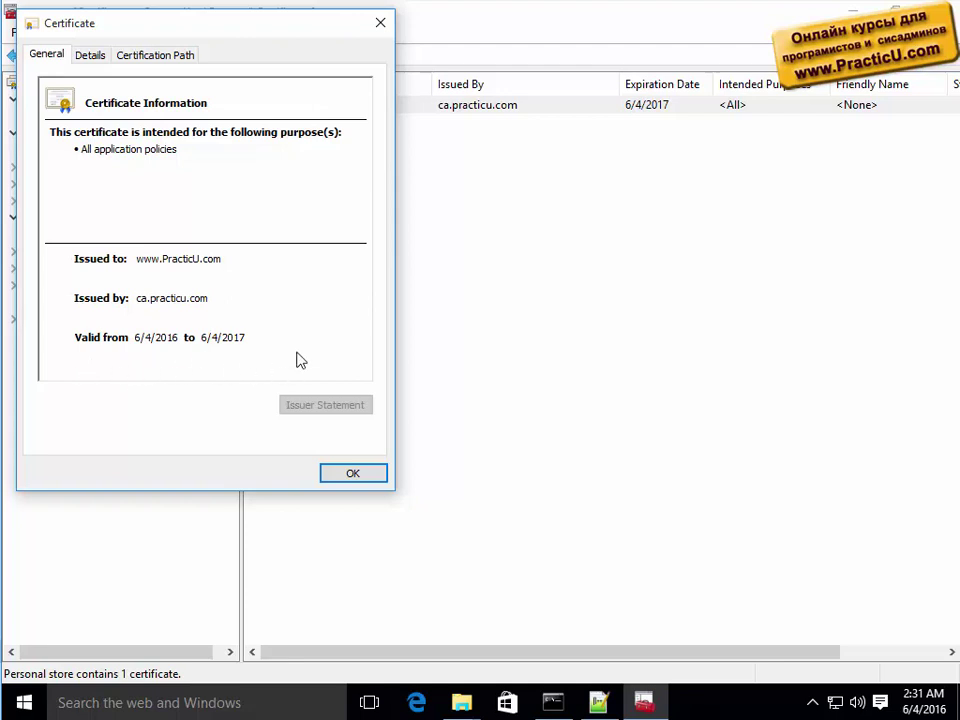
pyautogui.click(380, 24)
pyautogui.press('Delete')
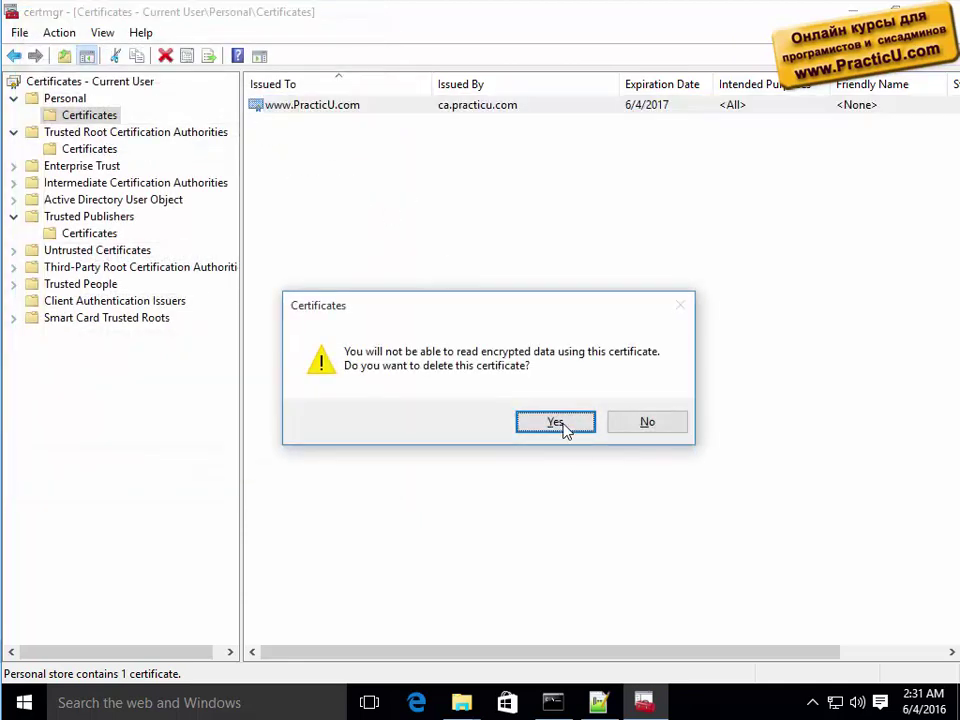
pyautogui.click(556, 422)
pyautogui.rightClick(255, 208)
pyautogui.moveTo(345, 219)
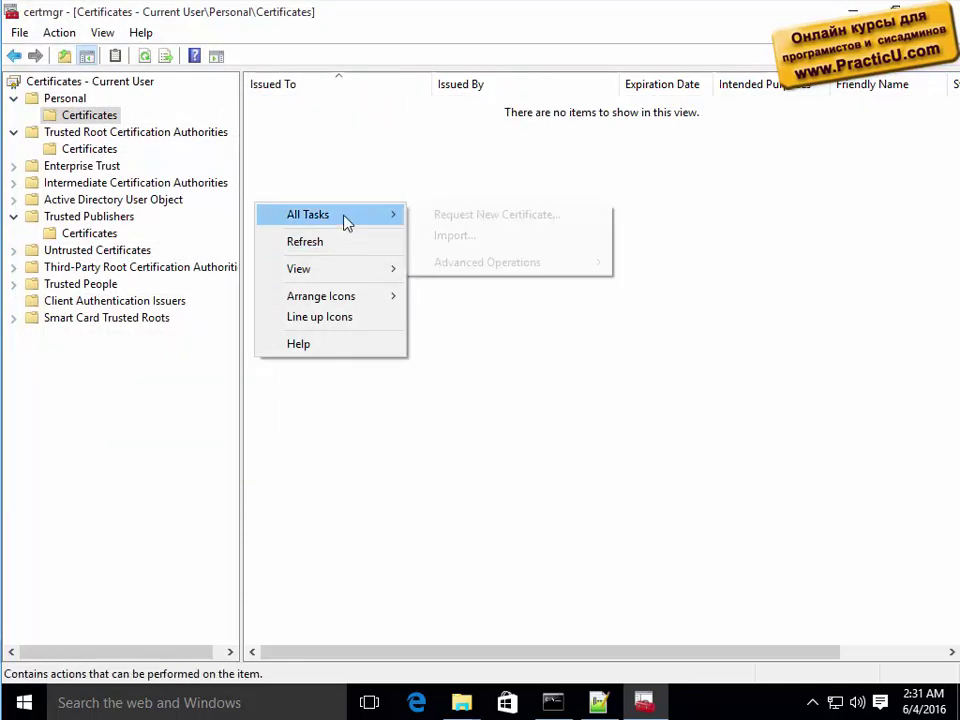
pyautogui.click(497, 238)
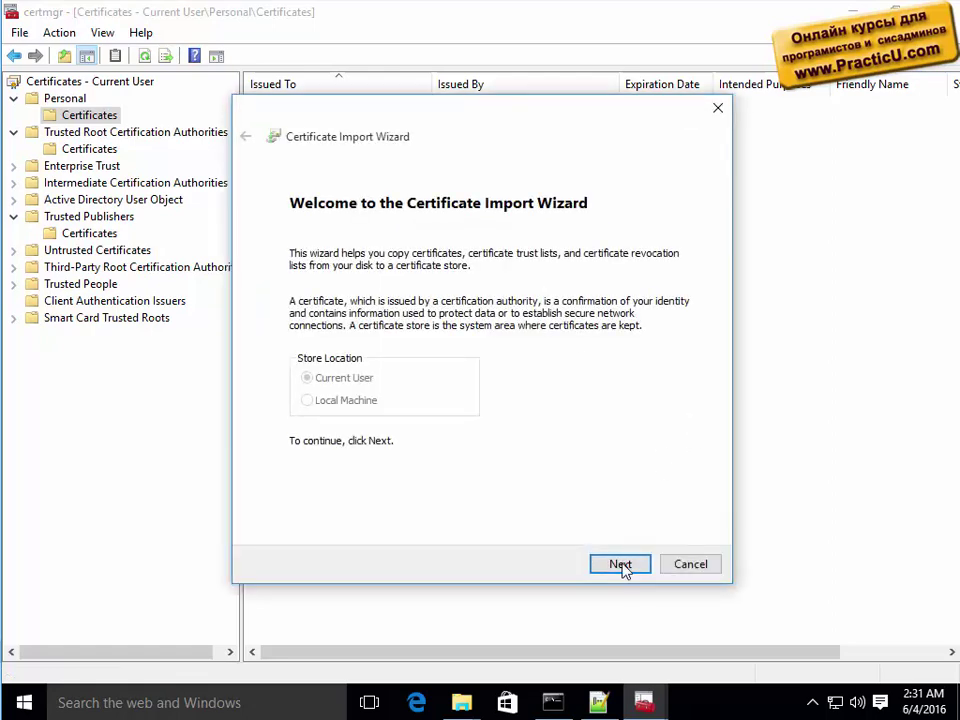
pyautogui.click(621, 565)
pyautogui.click(656, 283)
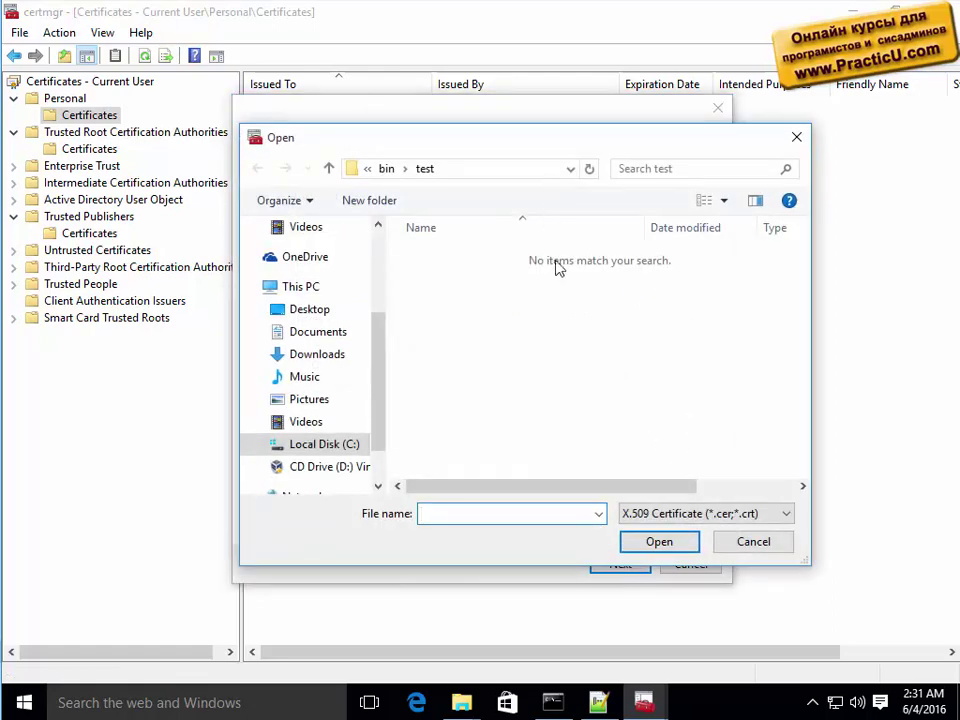
pyautogui.click(770, 515)
pyautogui.click(664, 618)
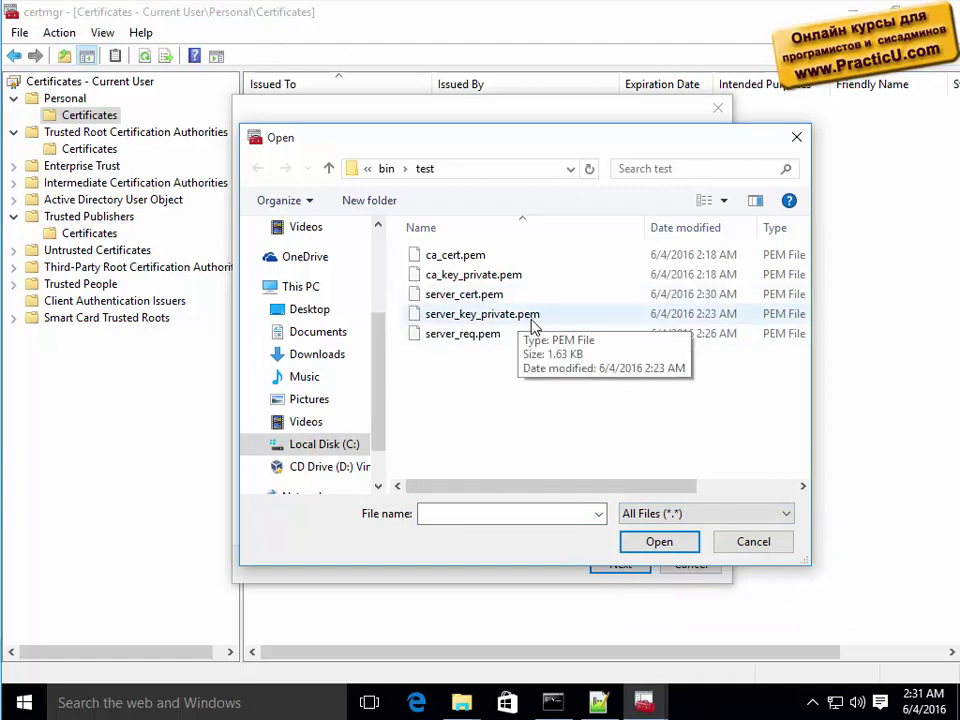
pyautogui.doubleClick(505, 334)
pyautogui.click(607, 572)
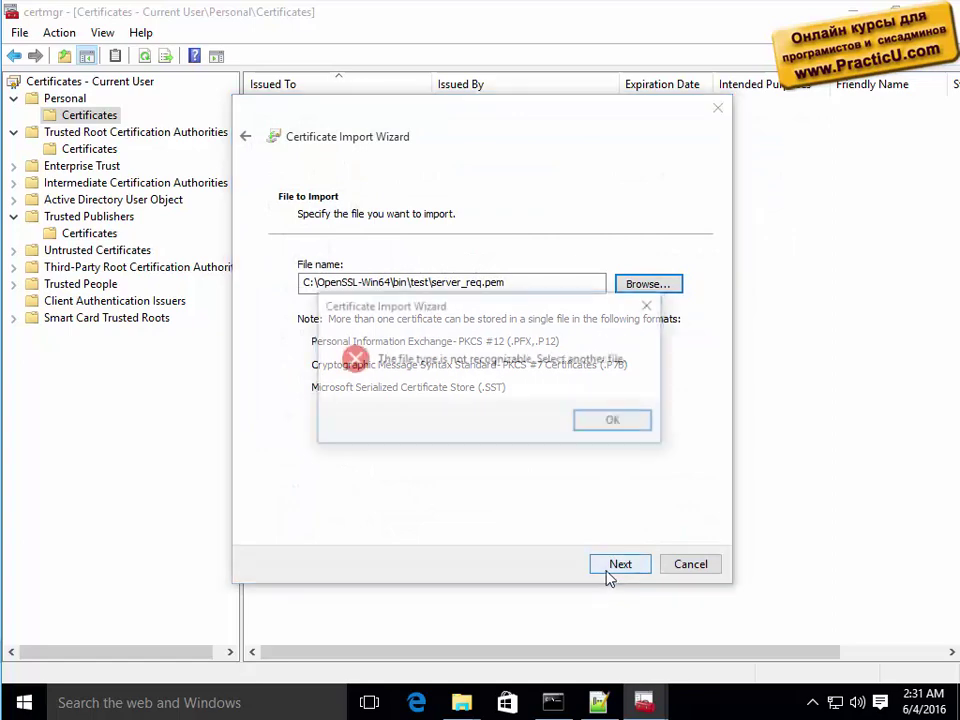
pyautogui.click(615, 423)
pyautogui.click(683, 566)
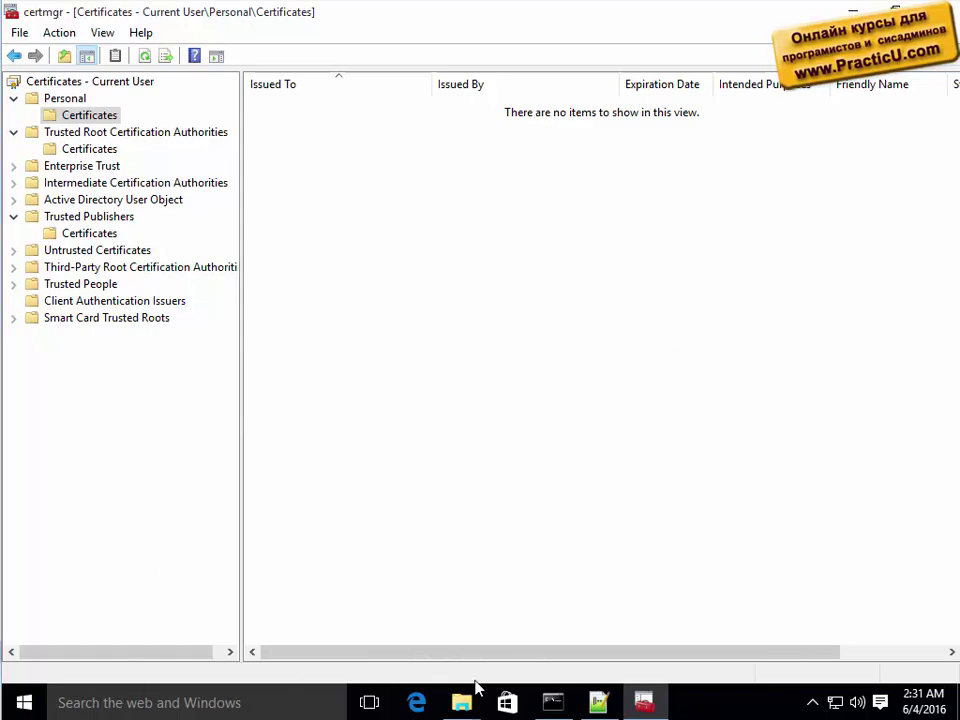
# Open the test folder and compare the sizes of ca_key_private.pem and server_key_private.pem.
pyautogui.moveTo(476, 699)
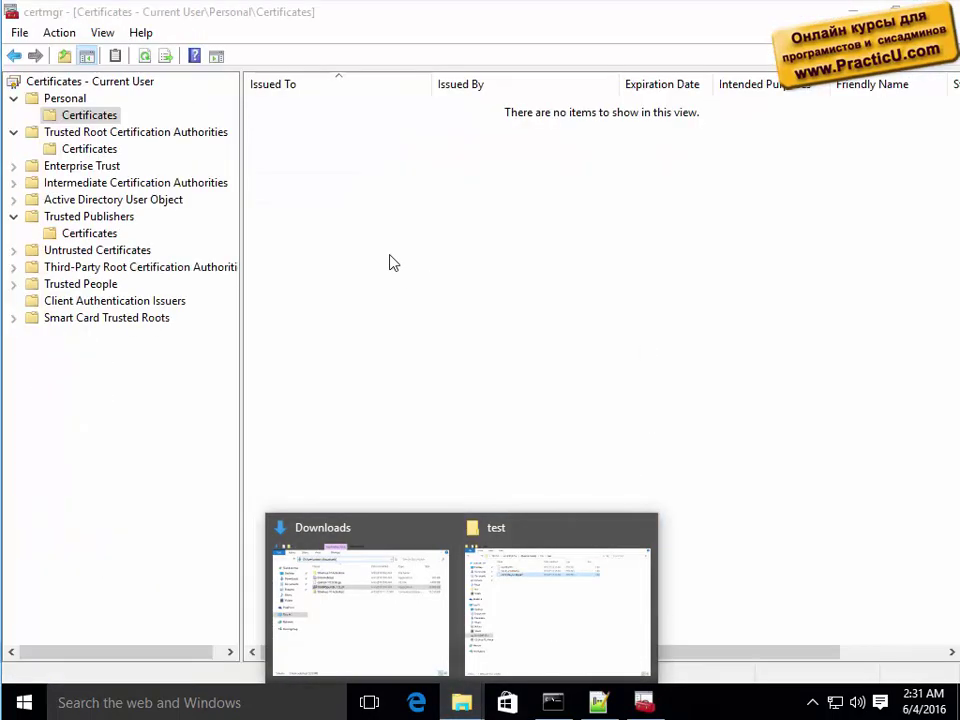
pyautogui.click(393, 262)
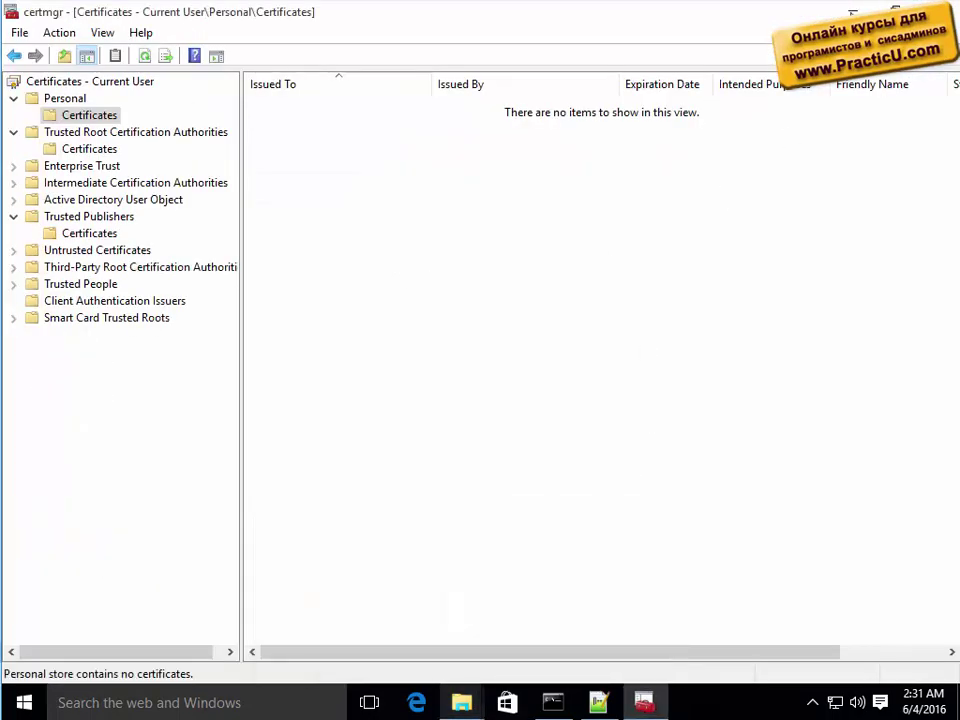
pyautogui.click(553, 702)
pyautogui.moveTo(466, 697)
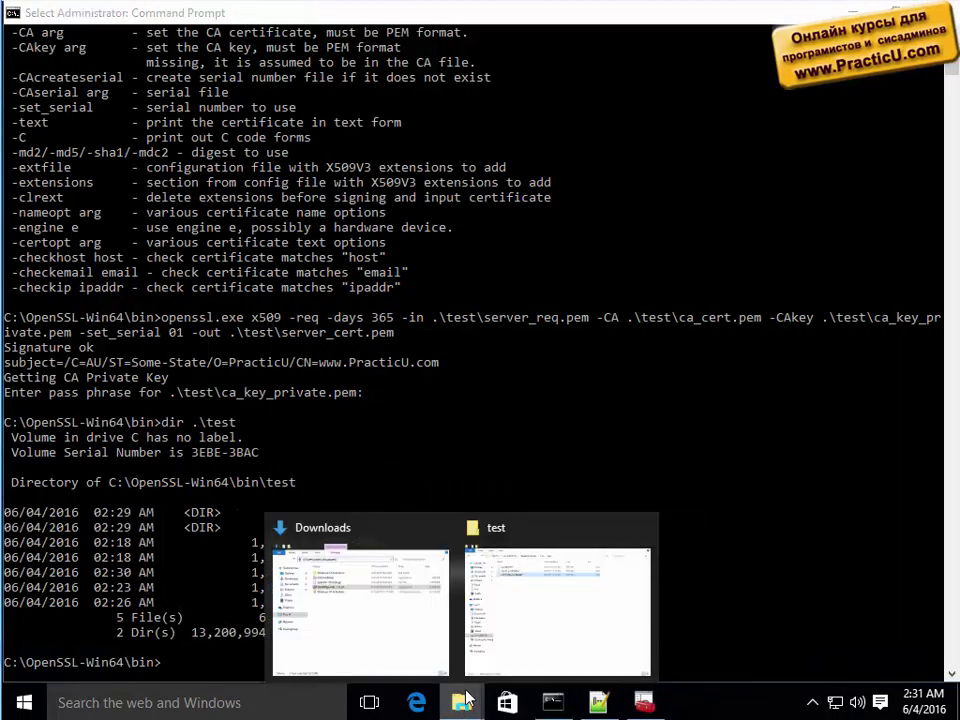
pyautogui.click(553, 628)
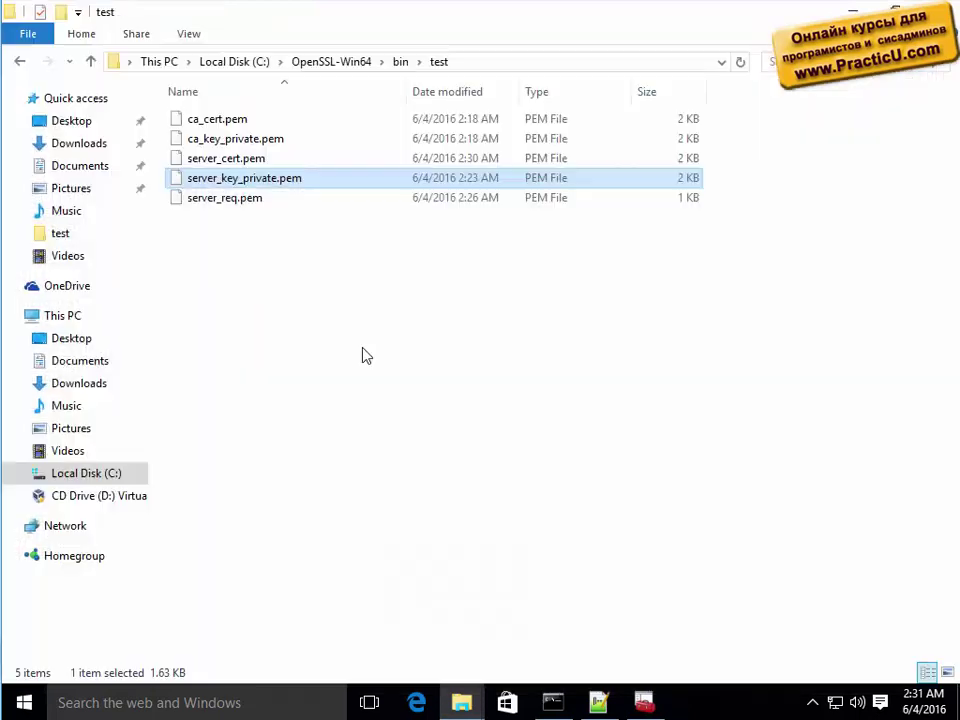
pyautogui.click(205, 140)
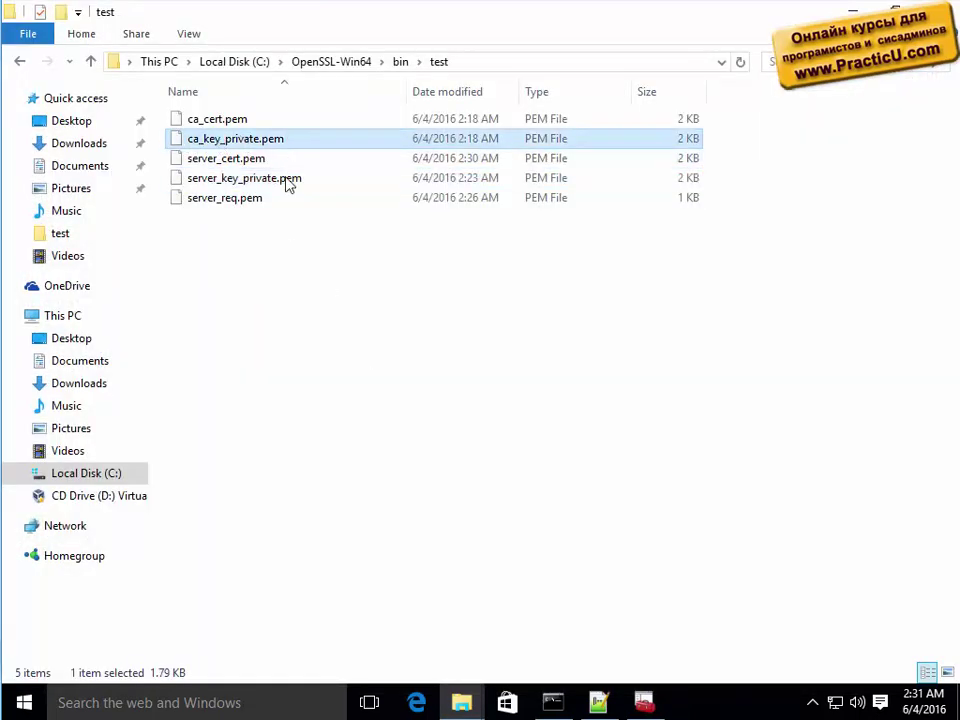
pyautogui.click(228, 182)
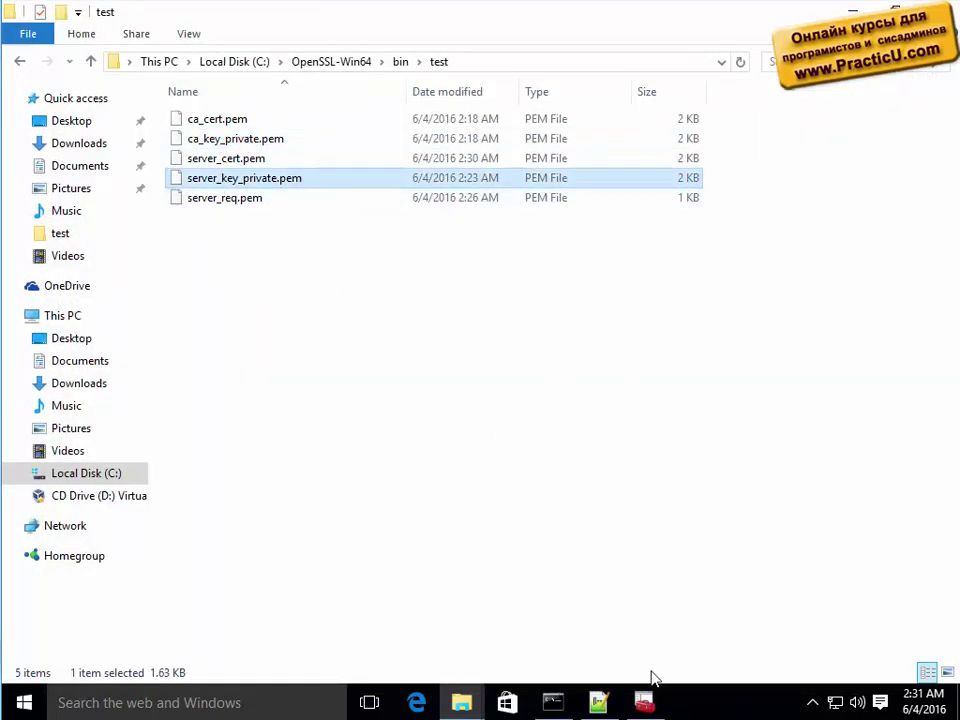
# View server_req.pem and server_key_private.pem in Notepad++, then return to the test folder.
pyautogui.click(598, 703)
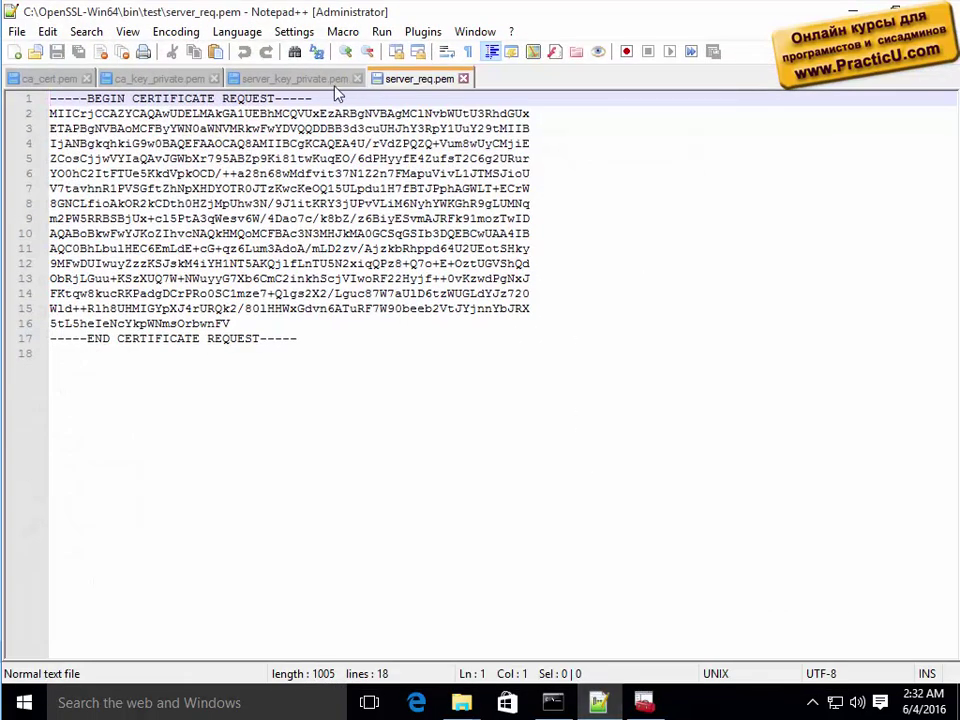
pyautogui.click(300, 78)
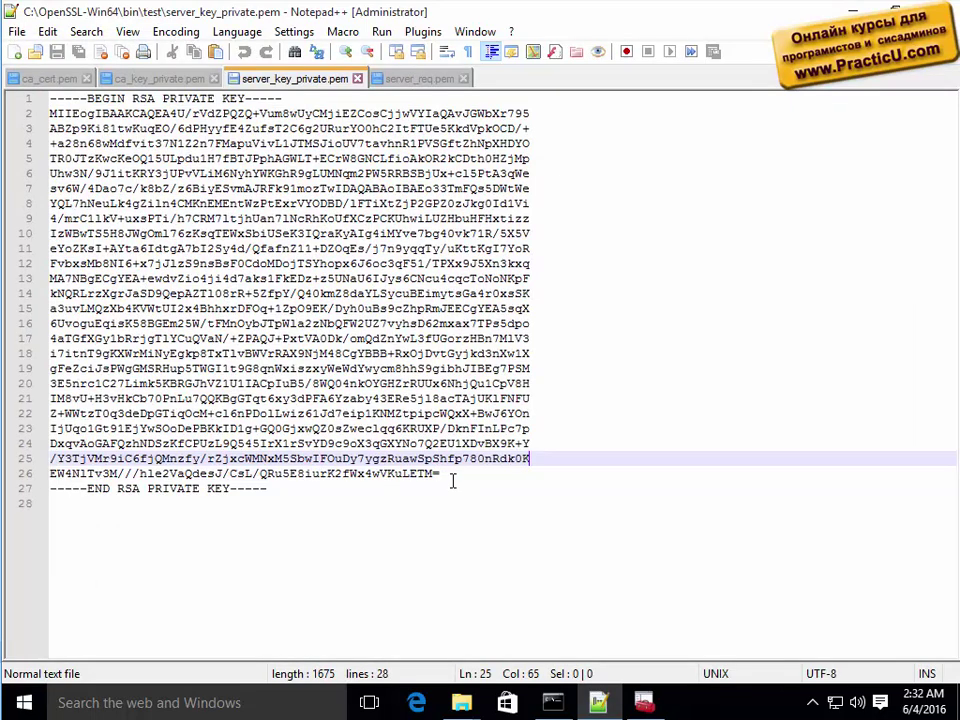
pyautogui.click(461, 703)
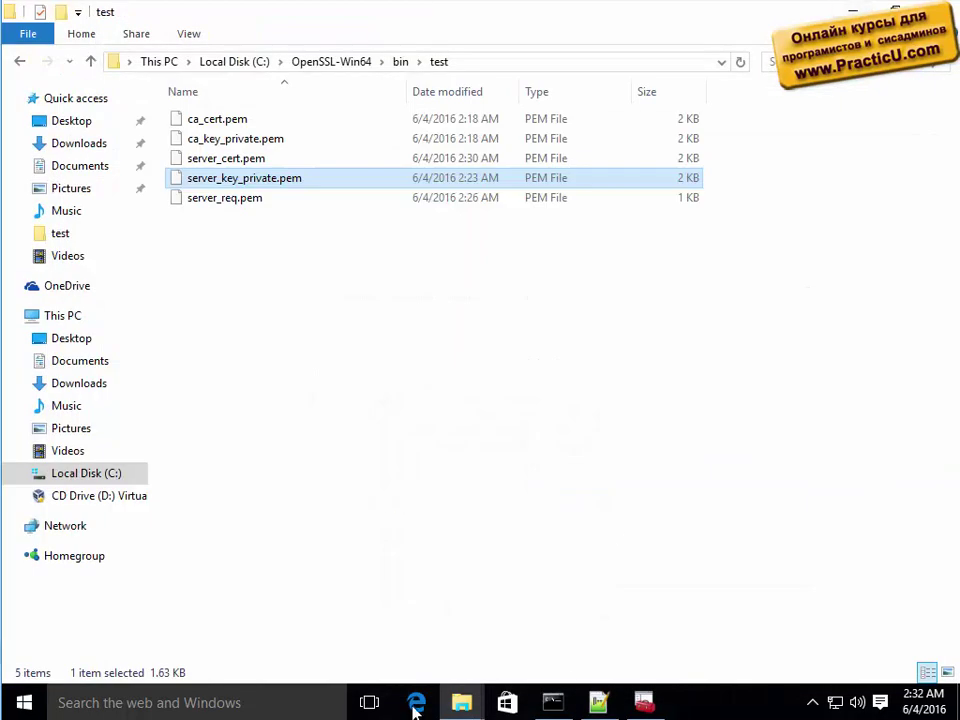
# Open a new File Explorer window and browse the Desktop and Documents folders.
pyautogui.rightClick(462, 702)
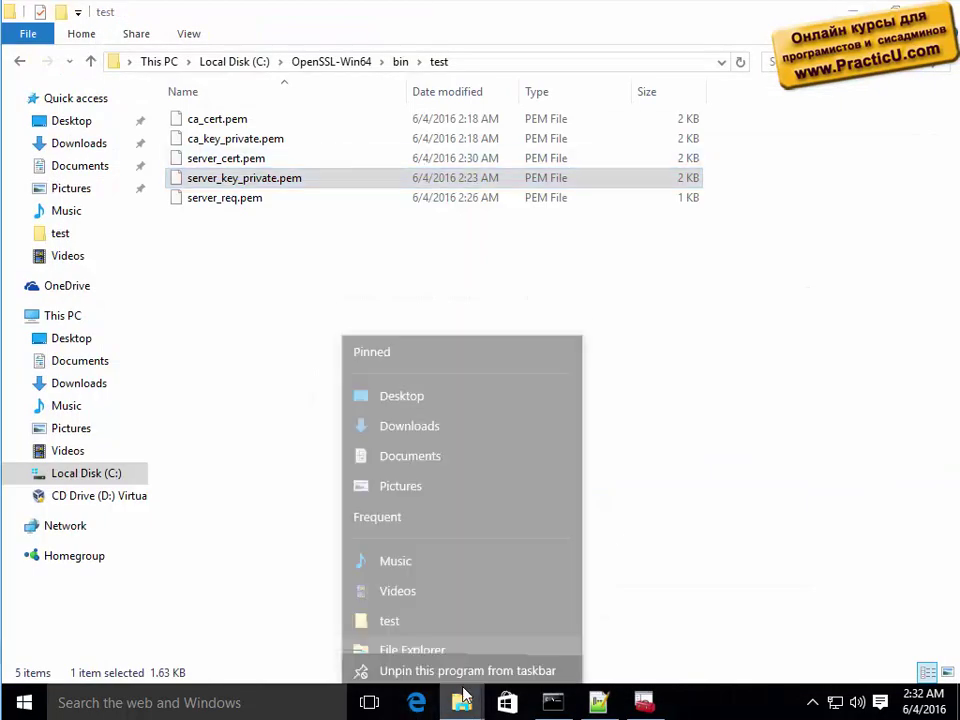
pyautogui.click(420, 610)
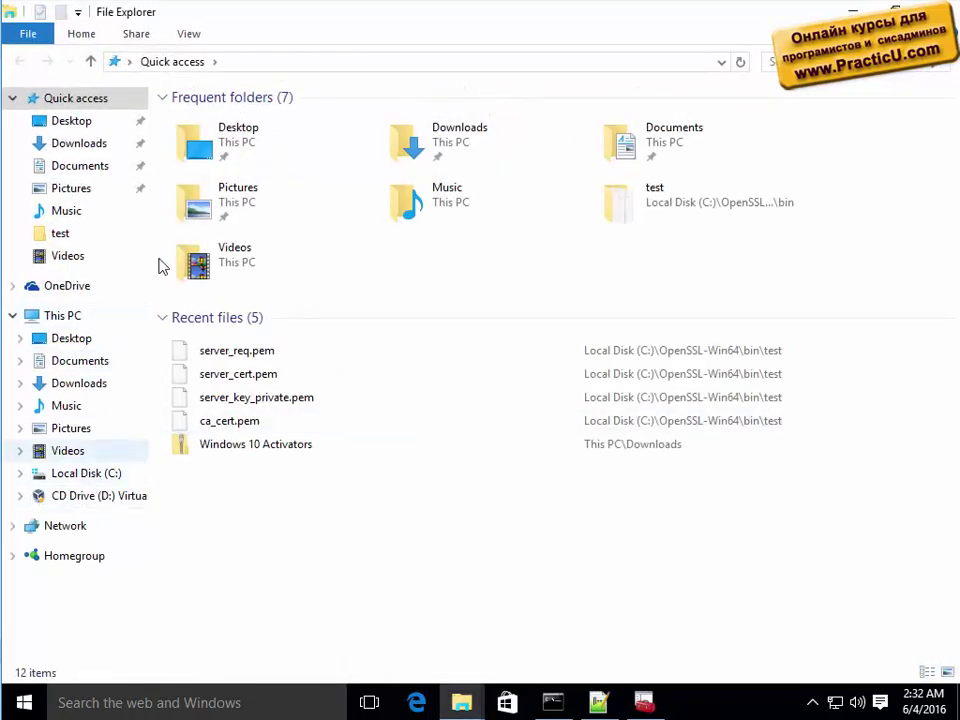
pyautogui.doubleClick(250, 143)
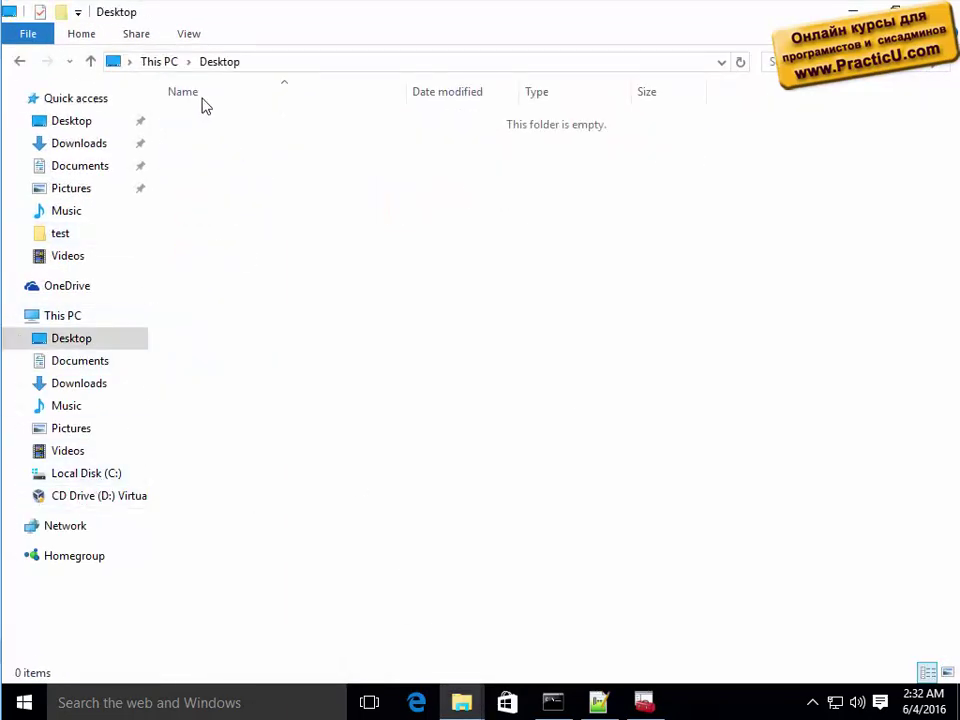
pyautogui.click(84, 165)
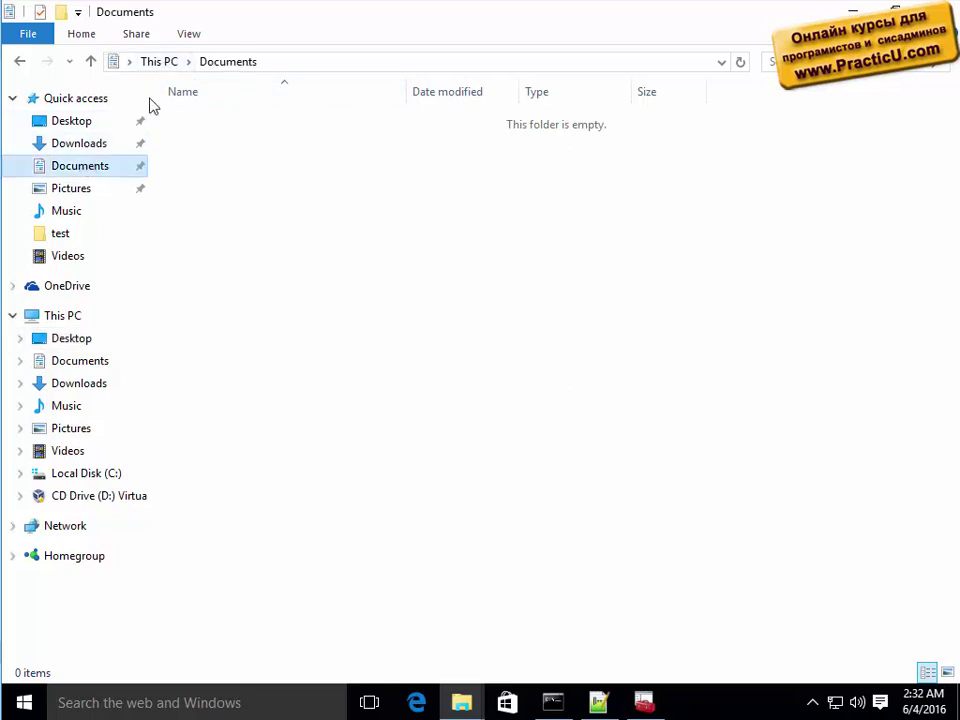
# Enter the current user's profile path under C:\Users in the address bar.
pyautogui.click(297, 64)
pyautogui.write('c:\\use')
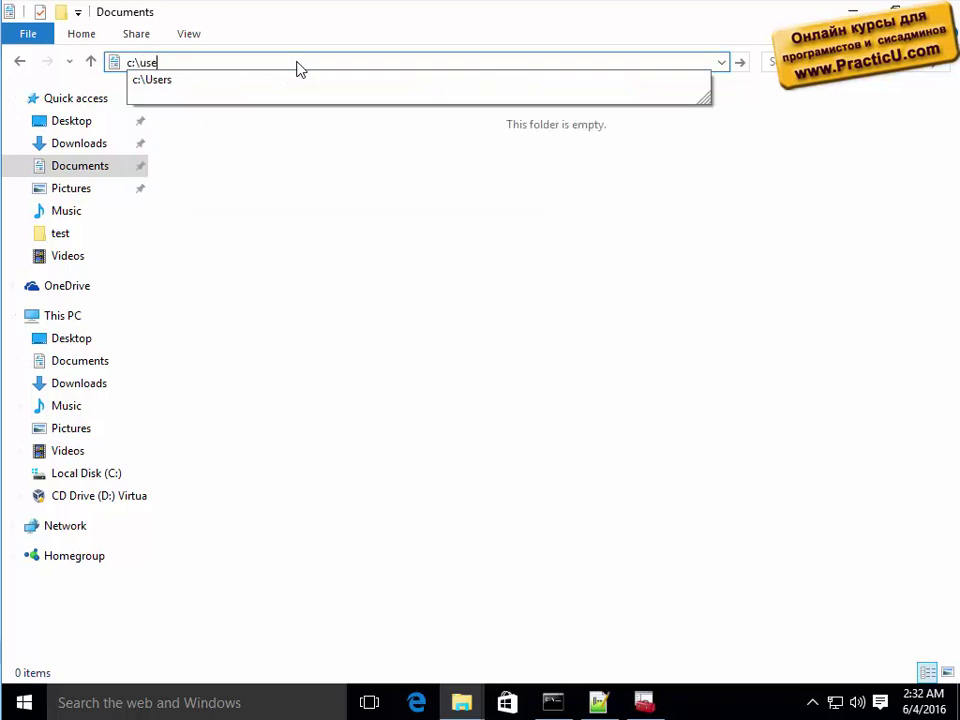
pyautogui.write('r')
pyautogui.press('Tab')
pyautogui.write('adm')
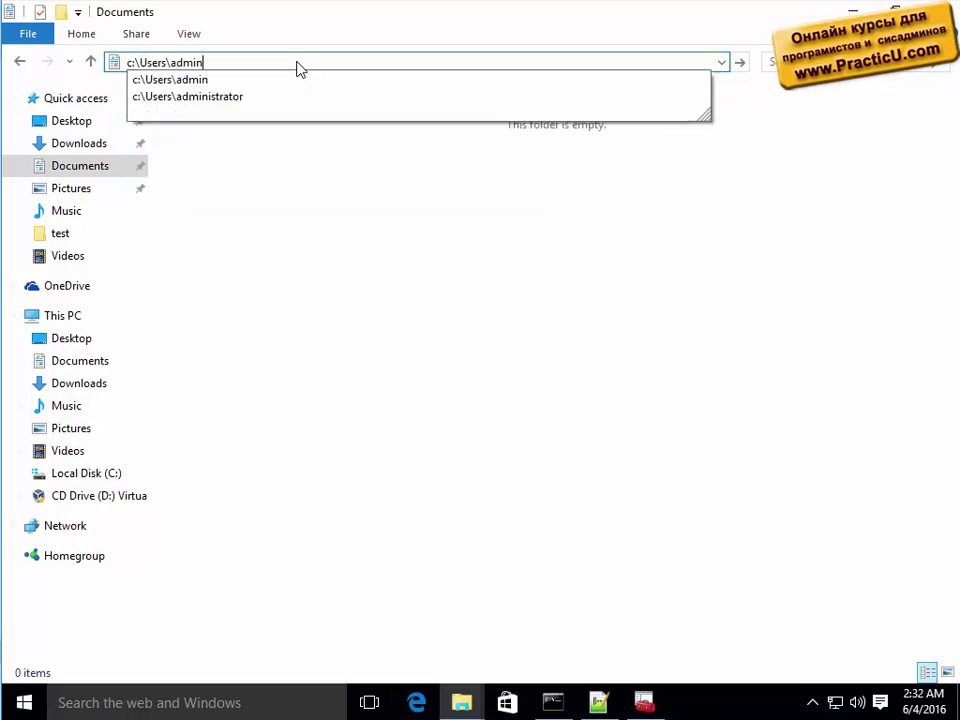
pyautogui.write('in\\')
pyautogui.press('Return')
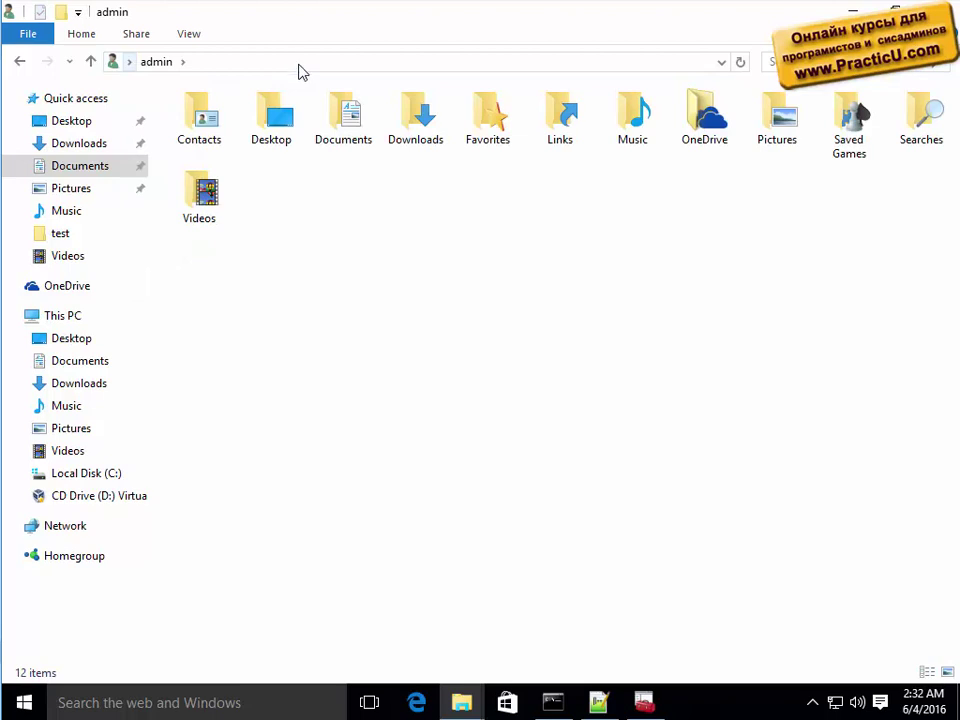
# Try reaching the profile's Application Data\Microsoft\Crypto\RSA folder and dismiss the not-found errors.
pyautogui.click(262, 63)
pyautogui.click(262, 63)
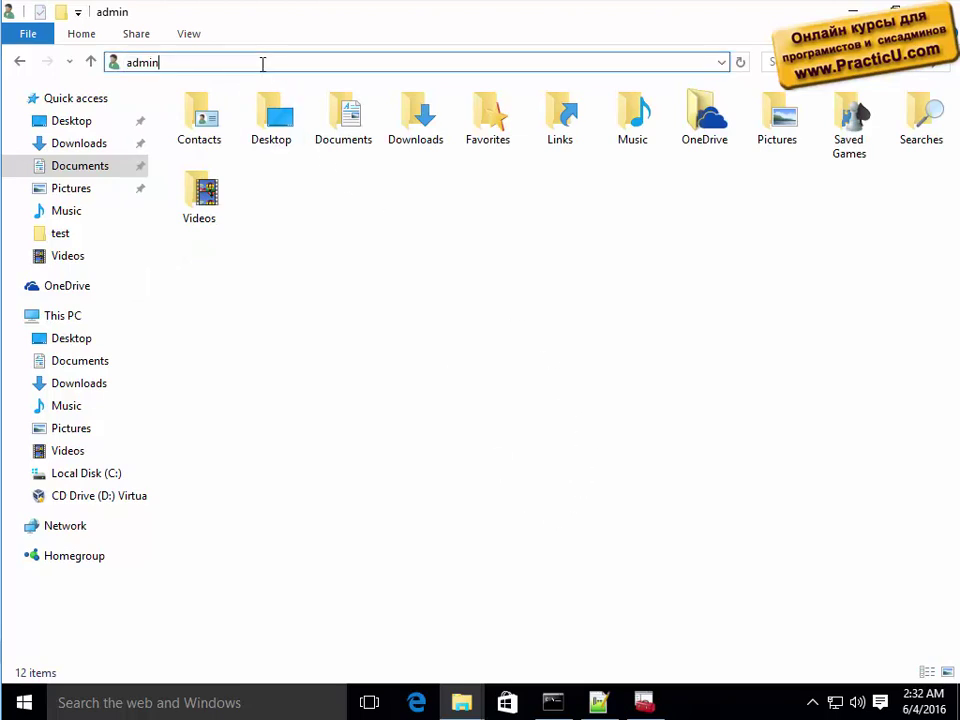
pyautogui.write('\\App')
pyautogui.rightClick(573, 452)
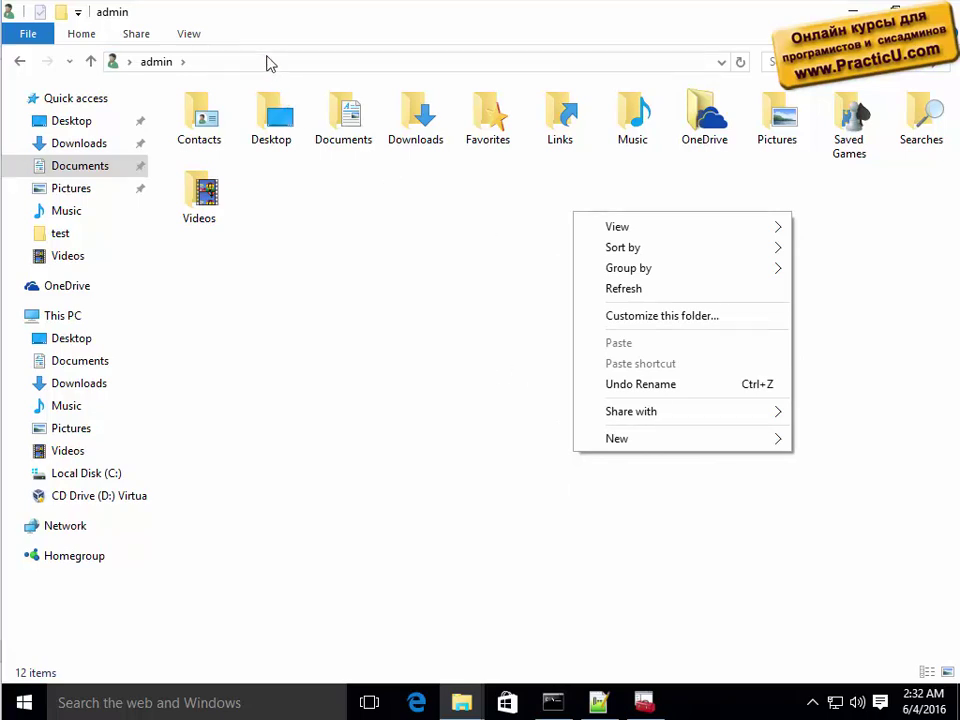
pyautogui.click(261, 62)
pyautogui.write('\\Application Data\\Microsoft\\Crypto\\RSA')
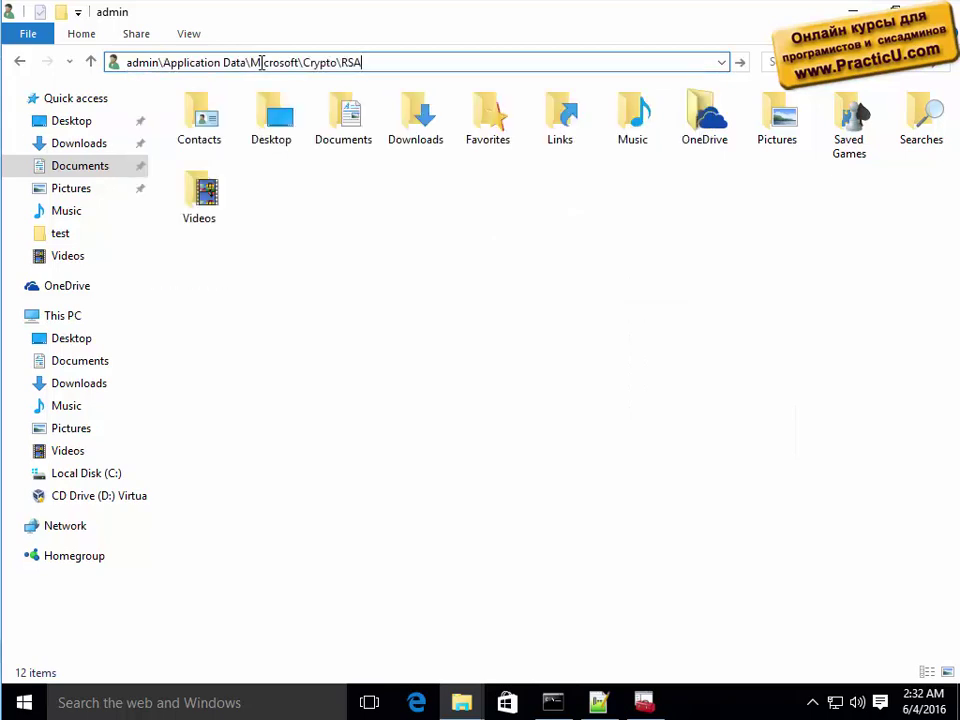
pyautogui.press('Return')
pyautogui.press('Return')
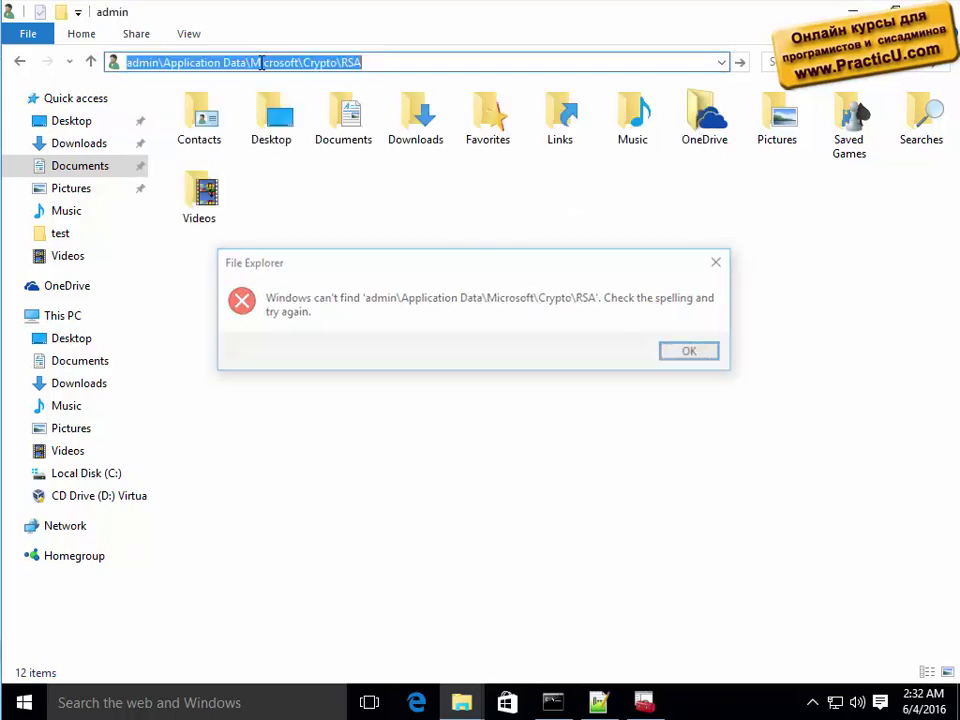
pyautogui.press('Home')
pyautogui.hotkey('ctrl', 'shift', 'Right')
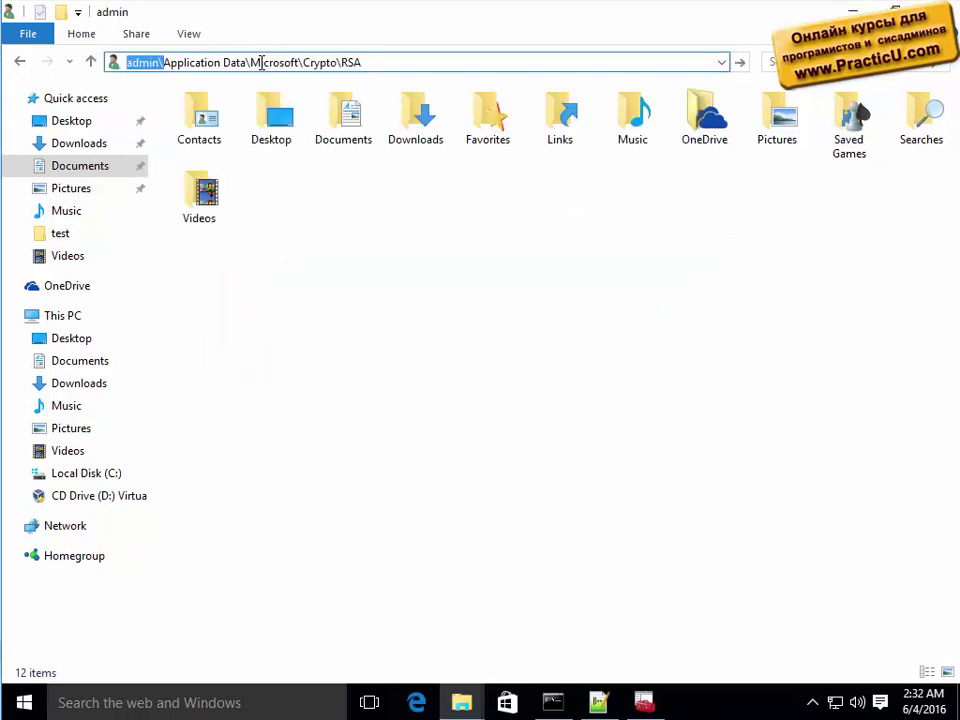
pyautogui.write('c:')
pyautogui.write('\\users\\admi')
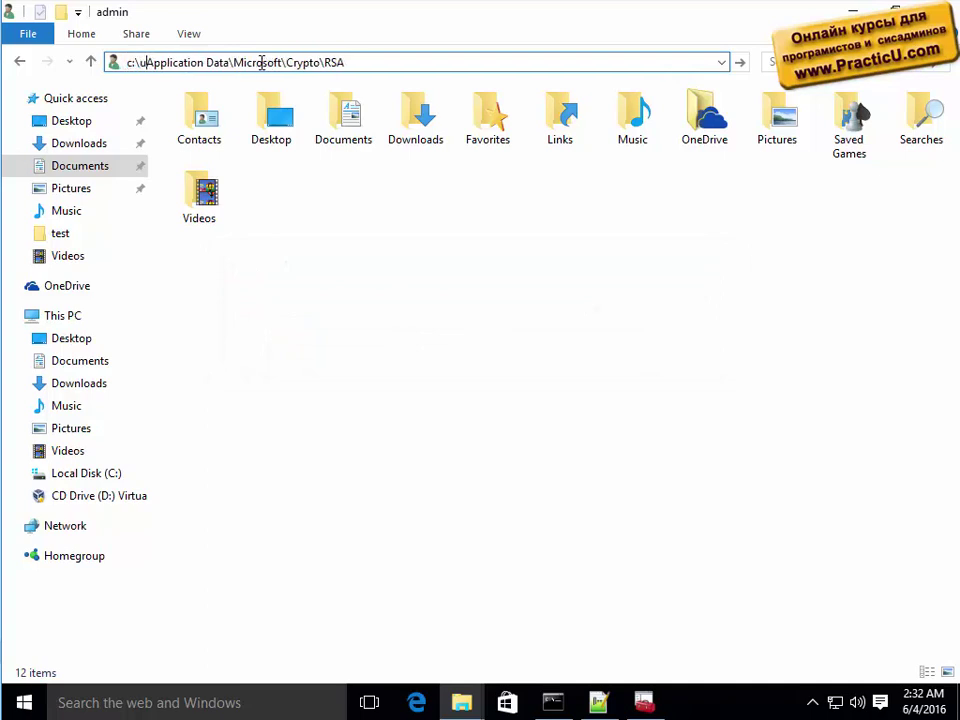
pyautogui.write('n\\')
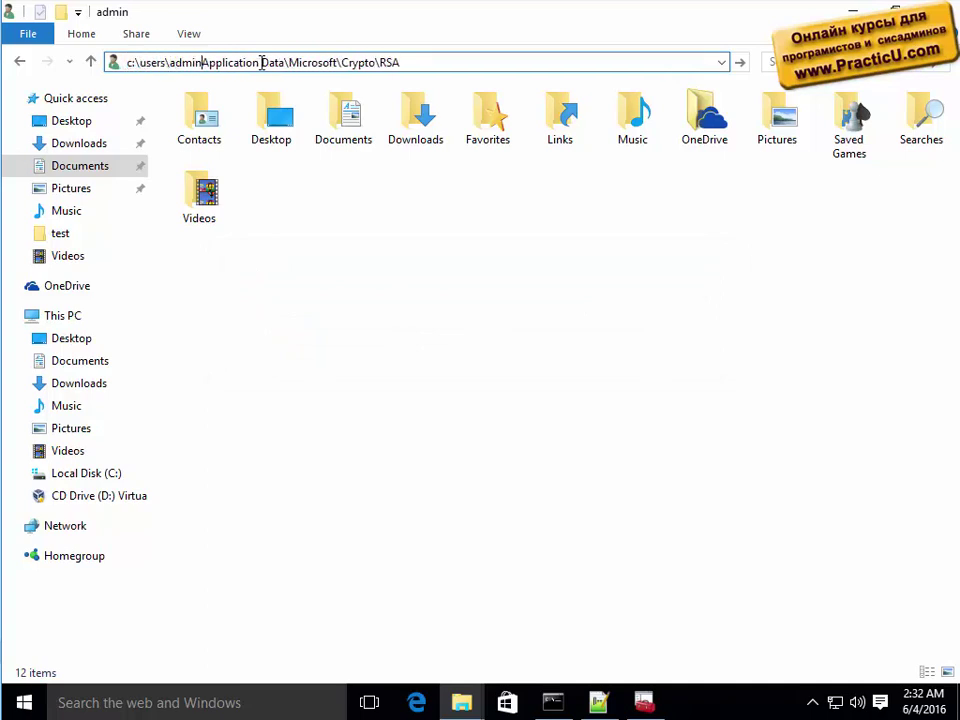
pyautogui.press('Return')
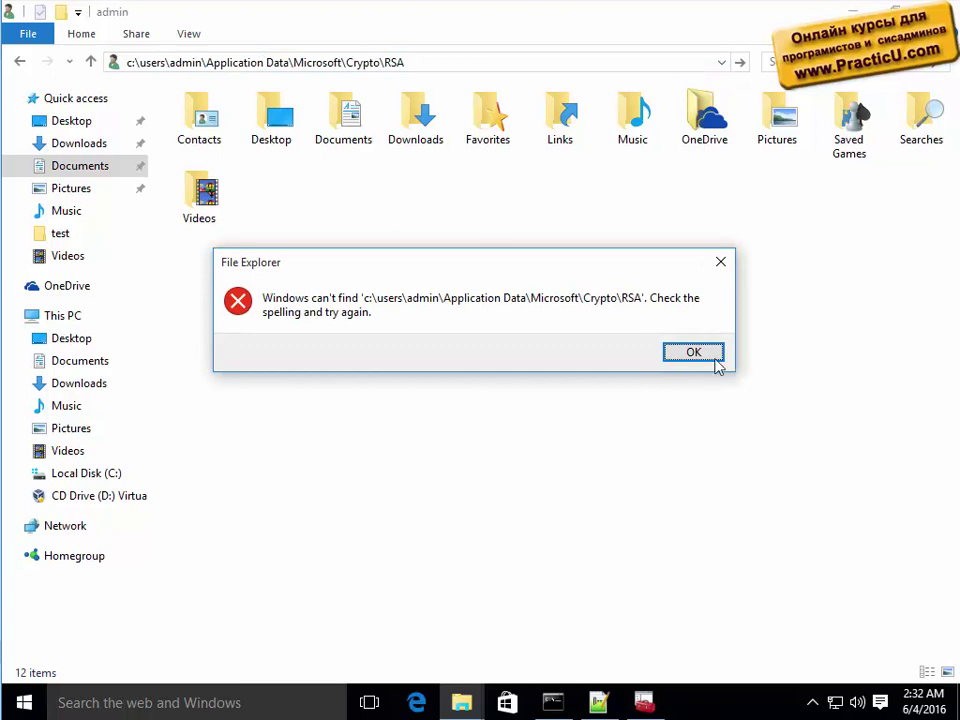
pyautogui.click(712, 357)
# Open a command window in the user profile folder from the extended shortcut menu.
pyautogui.rightClick(600, 322)
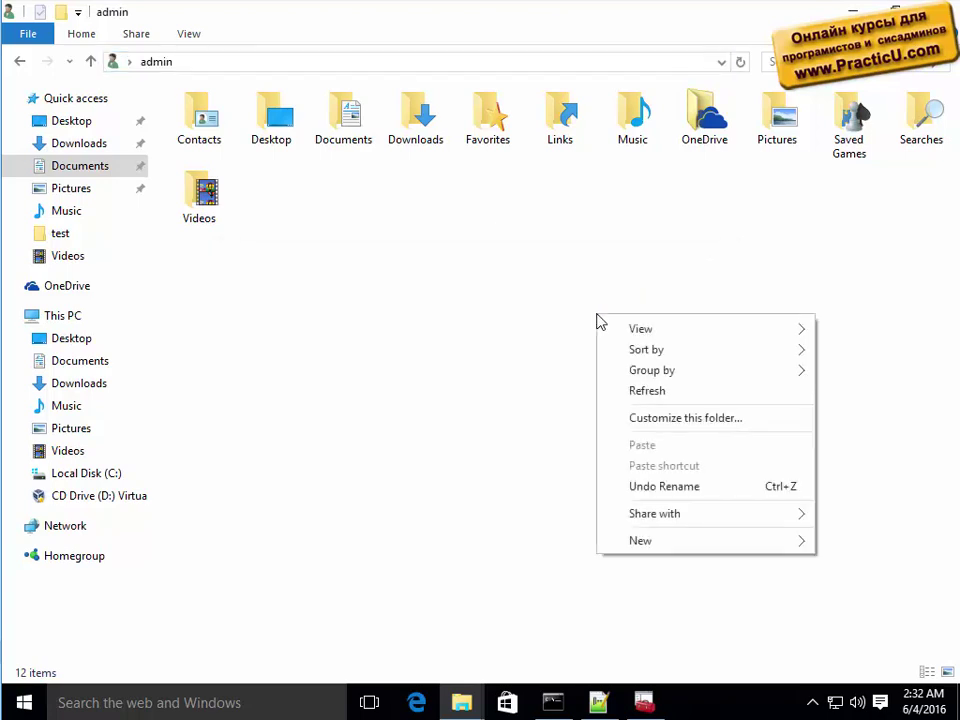
pyautogui.rightClick(510, 300)
pyautogui.keyDown('shift'); pyautogui.rightClick(434, 269); pyautogui.keyUp('shift')
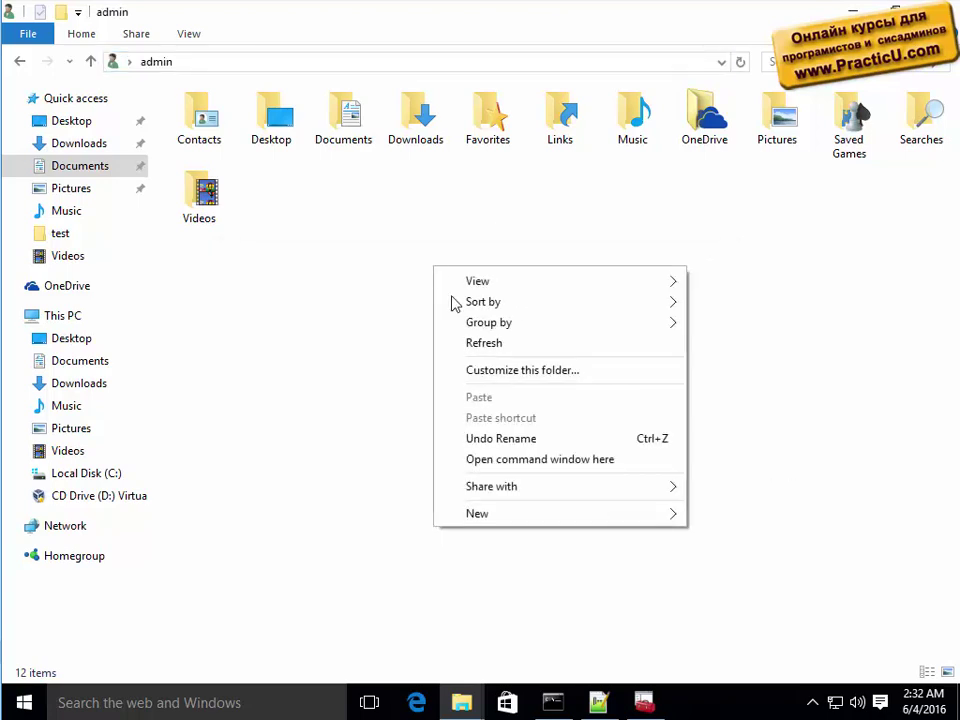
pyautogui.click(539, 459)
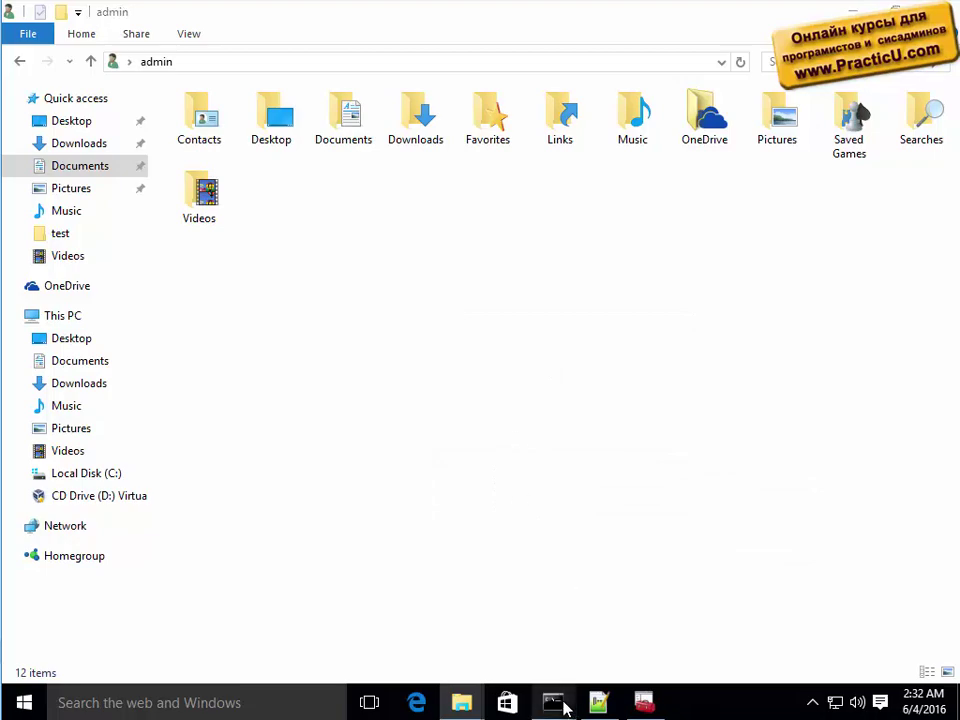
# Return to the Administrator Command Prompt, exit selection mode, and maximize the new command window.
pyautogui.moveTo(556, 702)
pyautogui.click(429, 598)
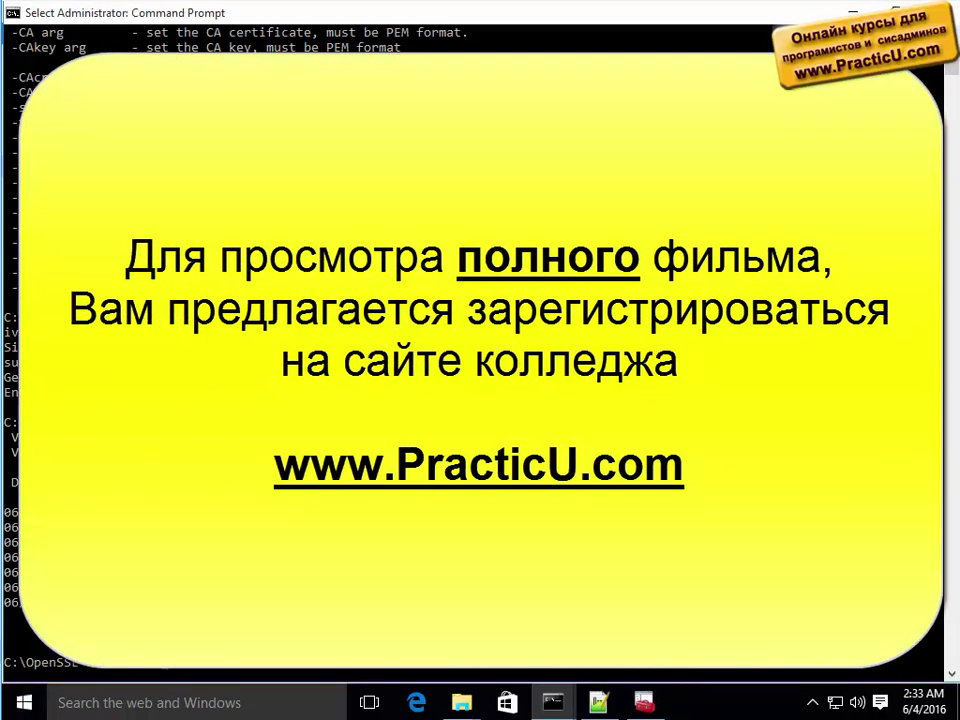
pyautogui.press('Return')
pyautogui.press('Return')
pyautogui.press('Return')
pyautogui.press('Return')
pyautogui.press('Return')
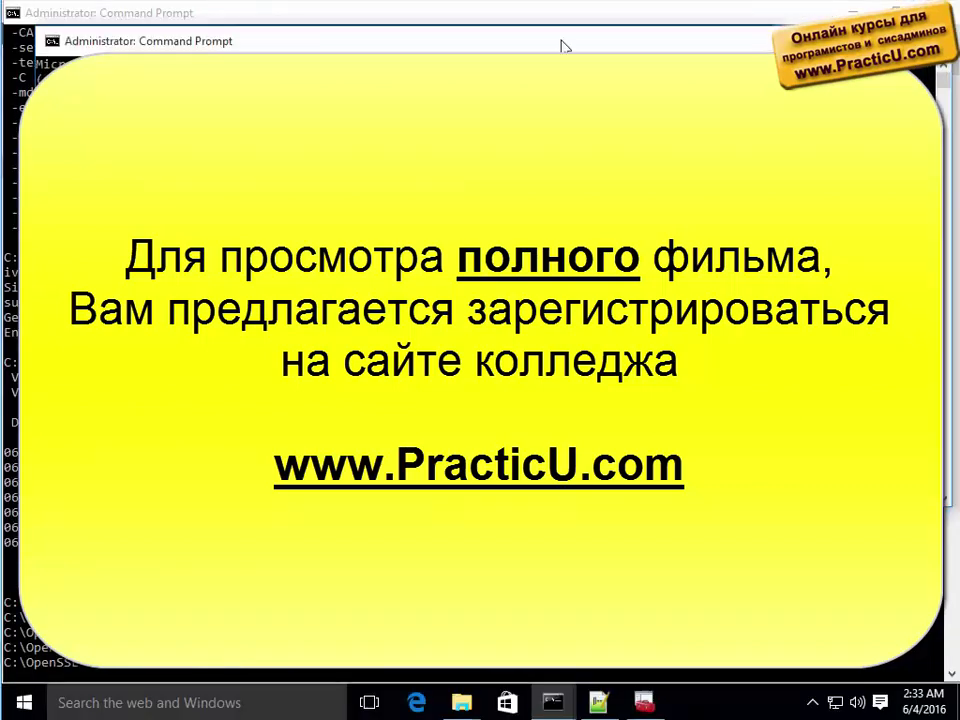
pyautogui.doubleClick(562, 42)
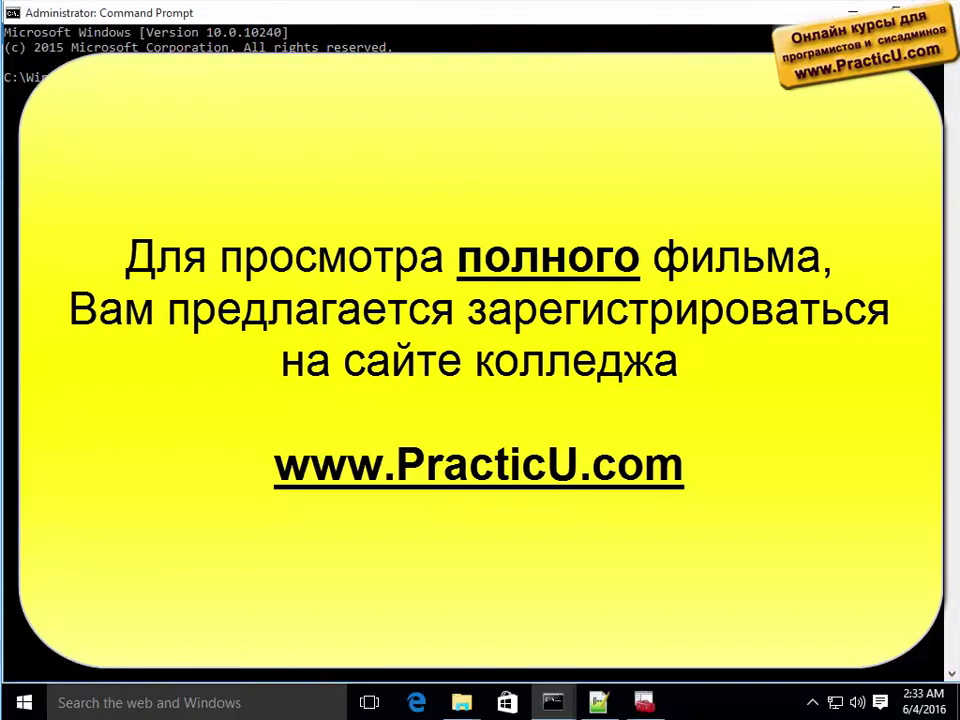